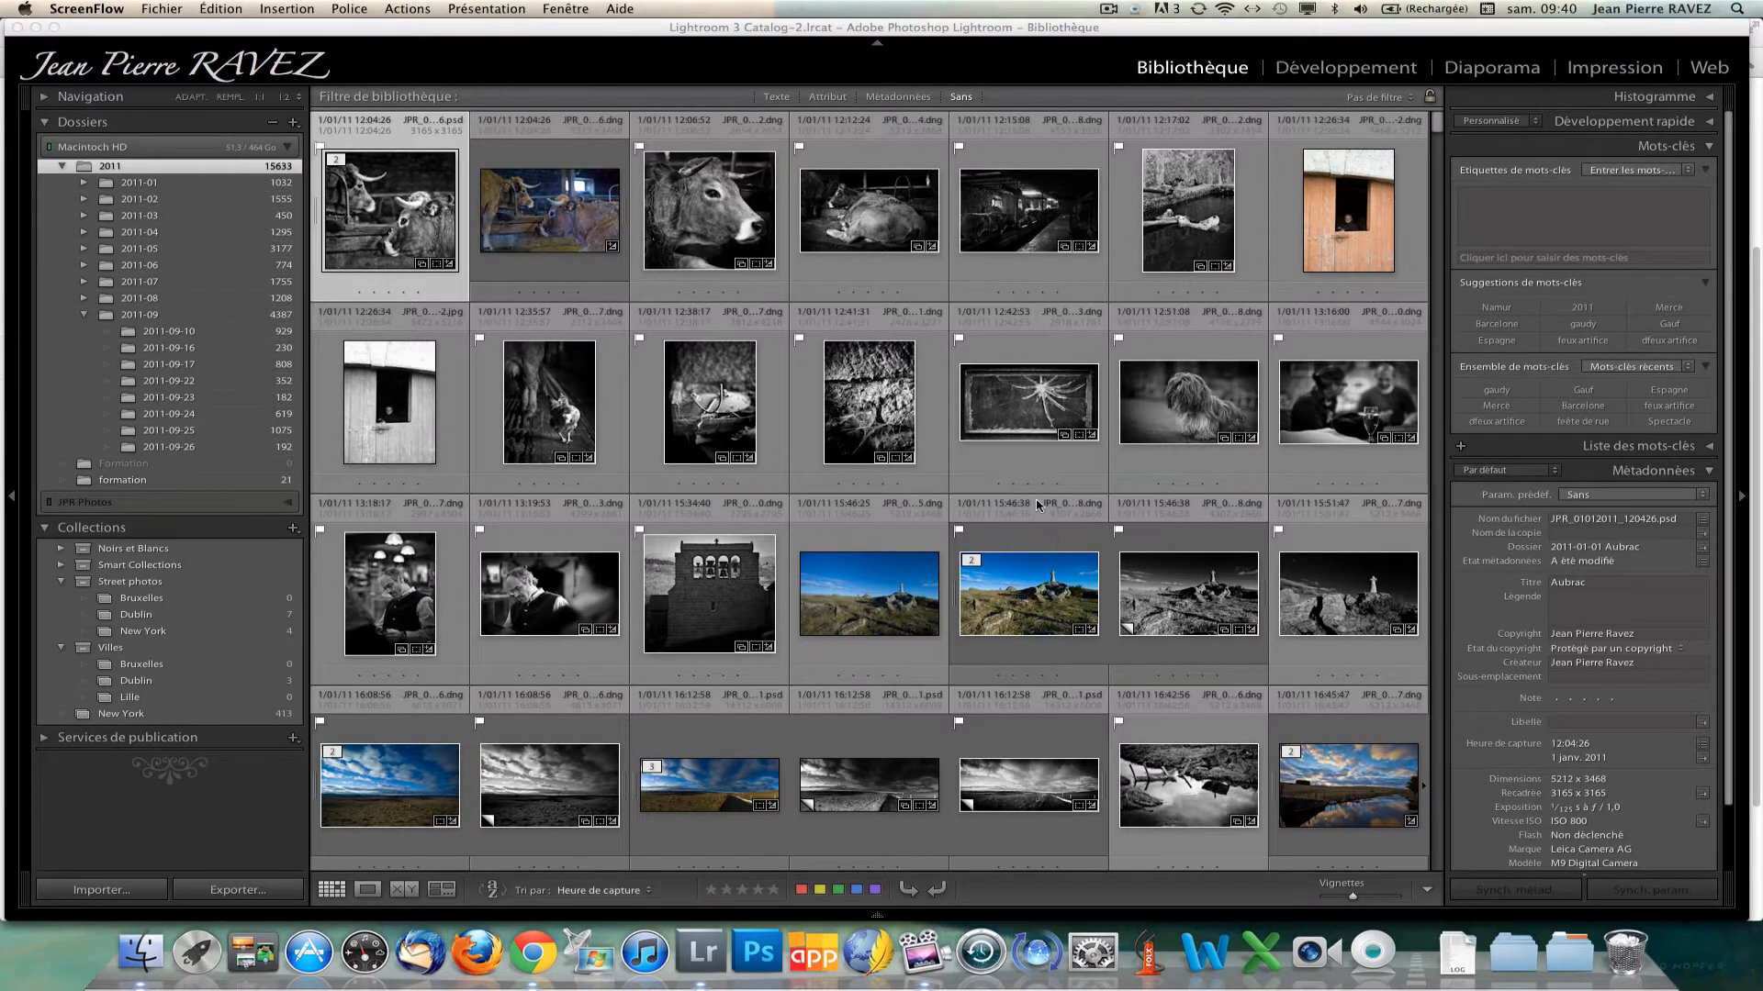
Open the 2011-09-25 folder and go to its fireworks photos shot around 21:02.
scroll(1046, 513, down, 1)
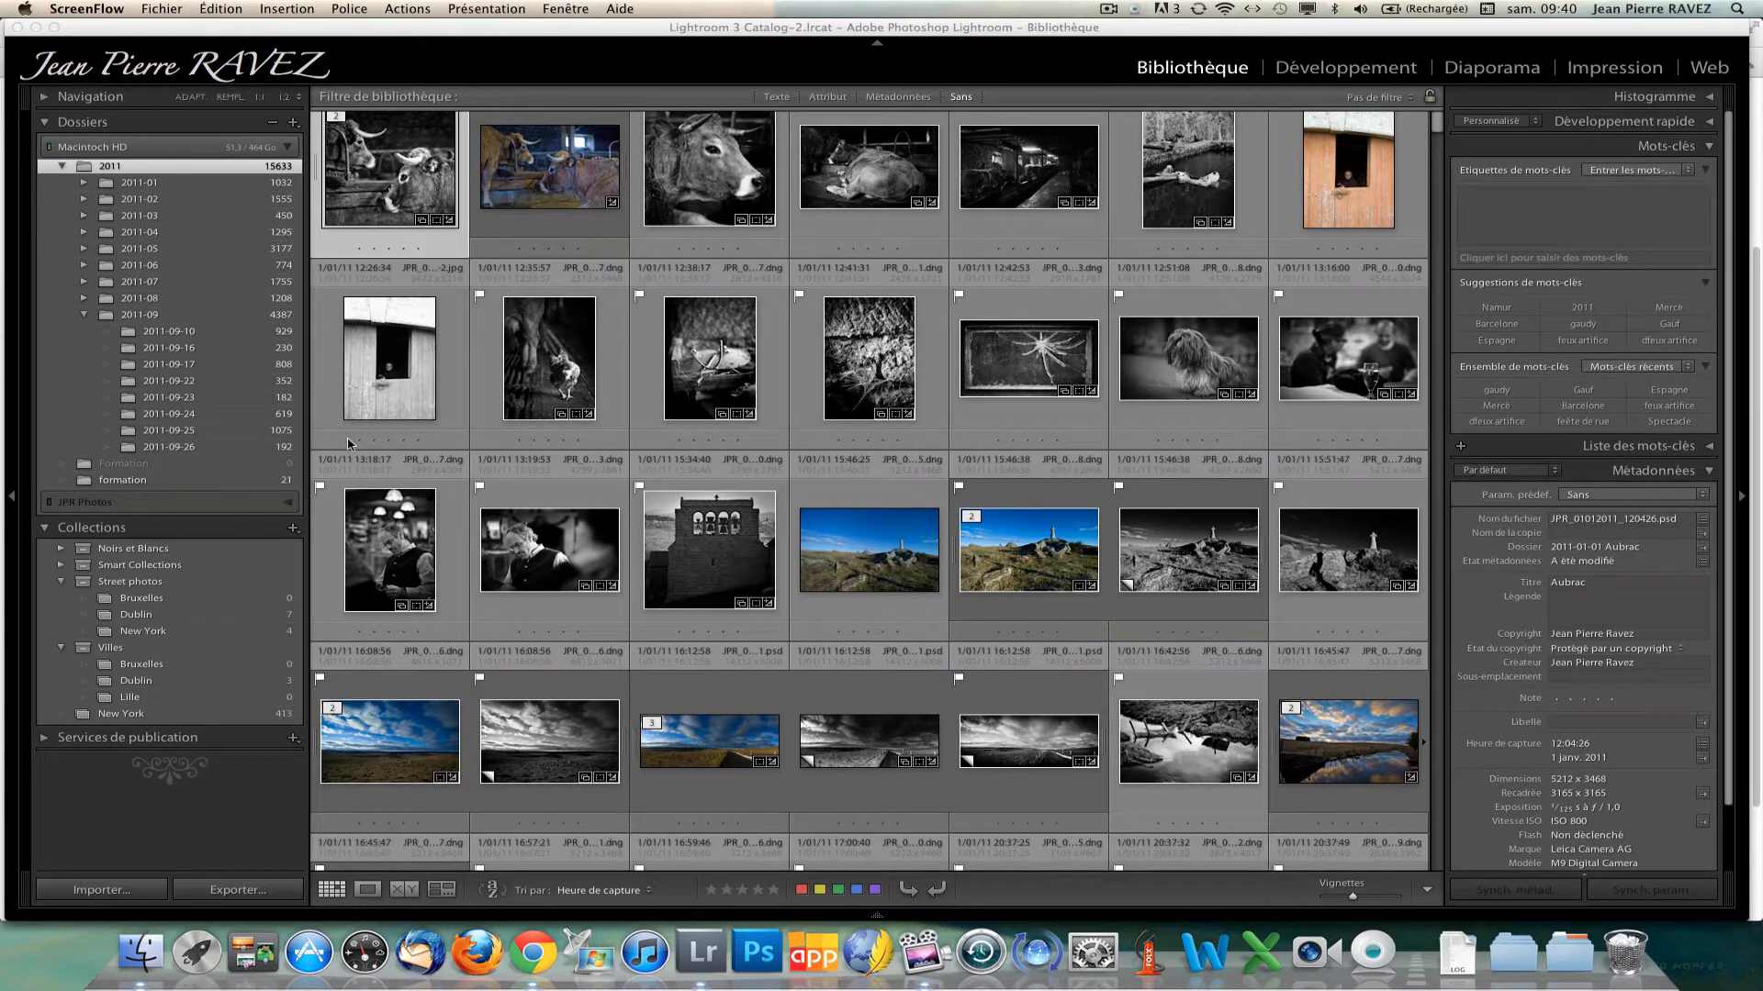
click(179, 432)
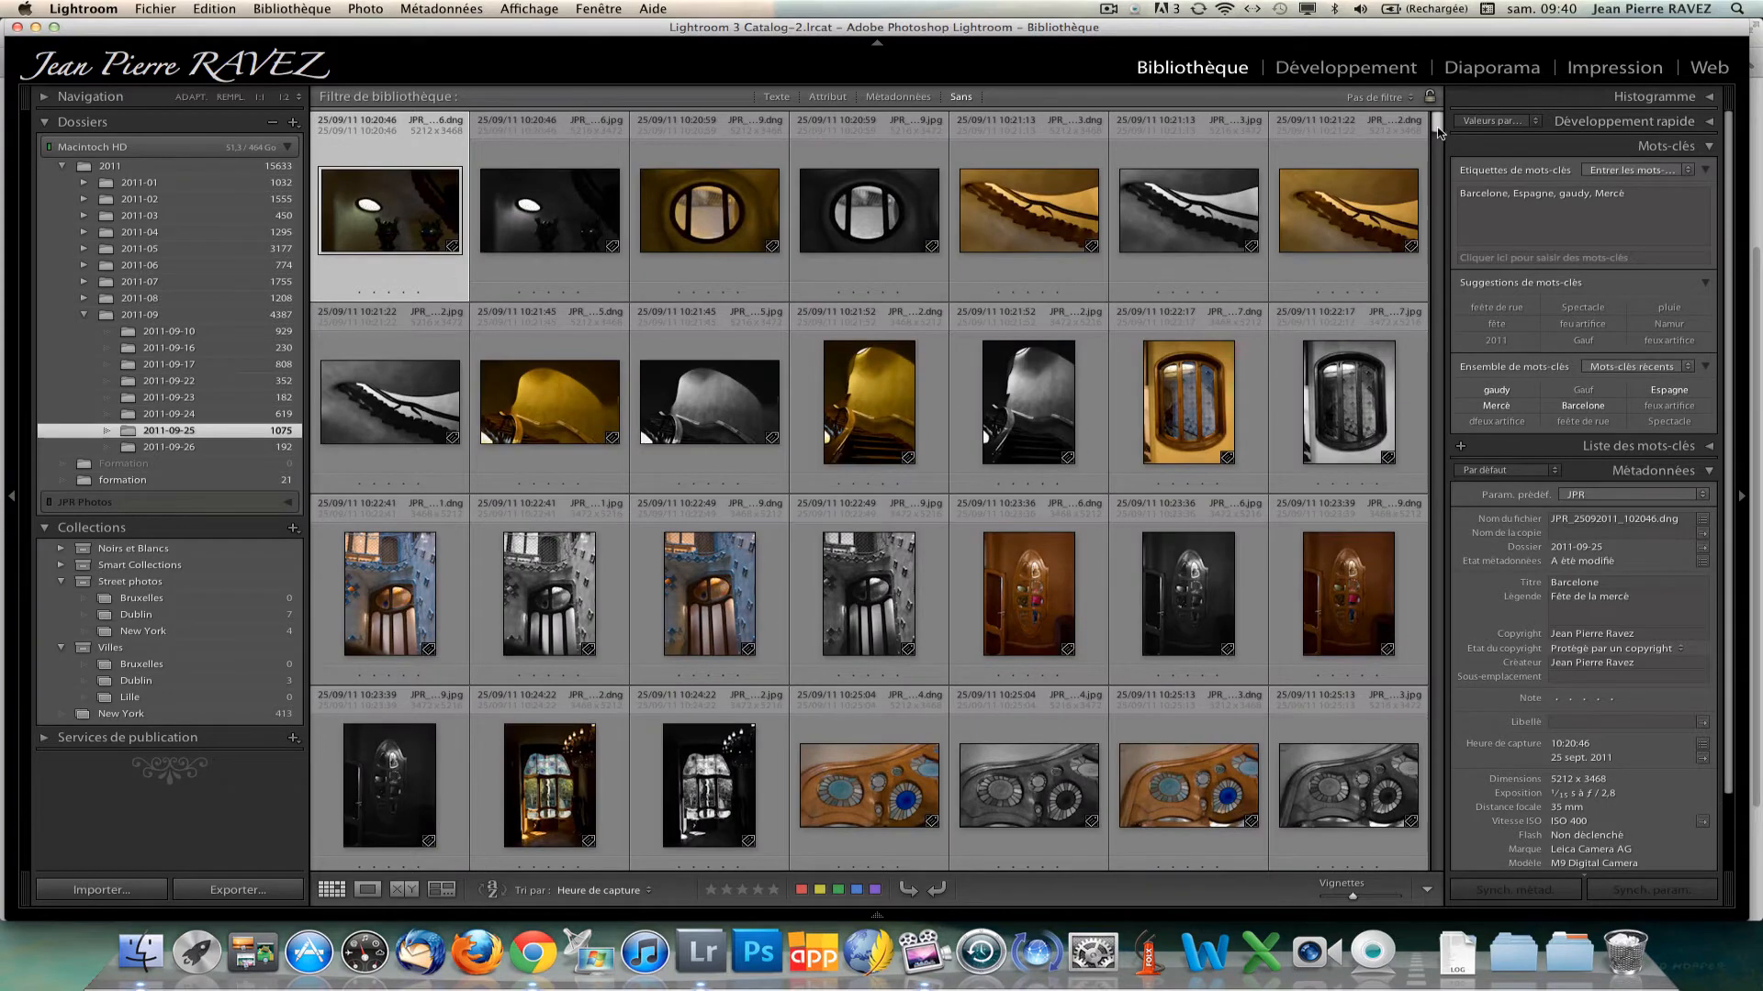
drag(1438, 127, 1436, 735)
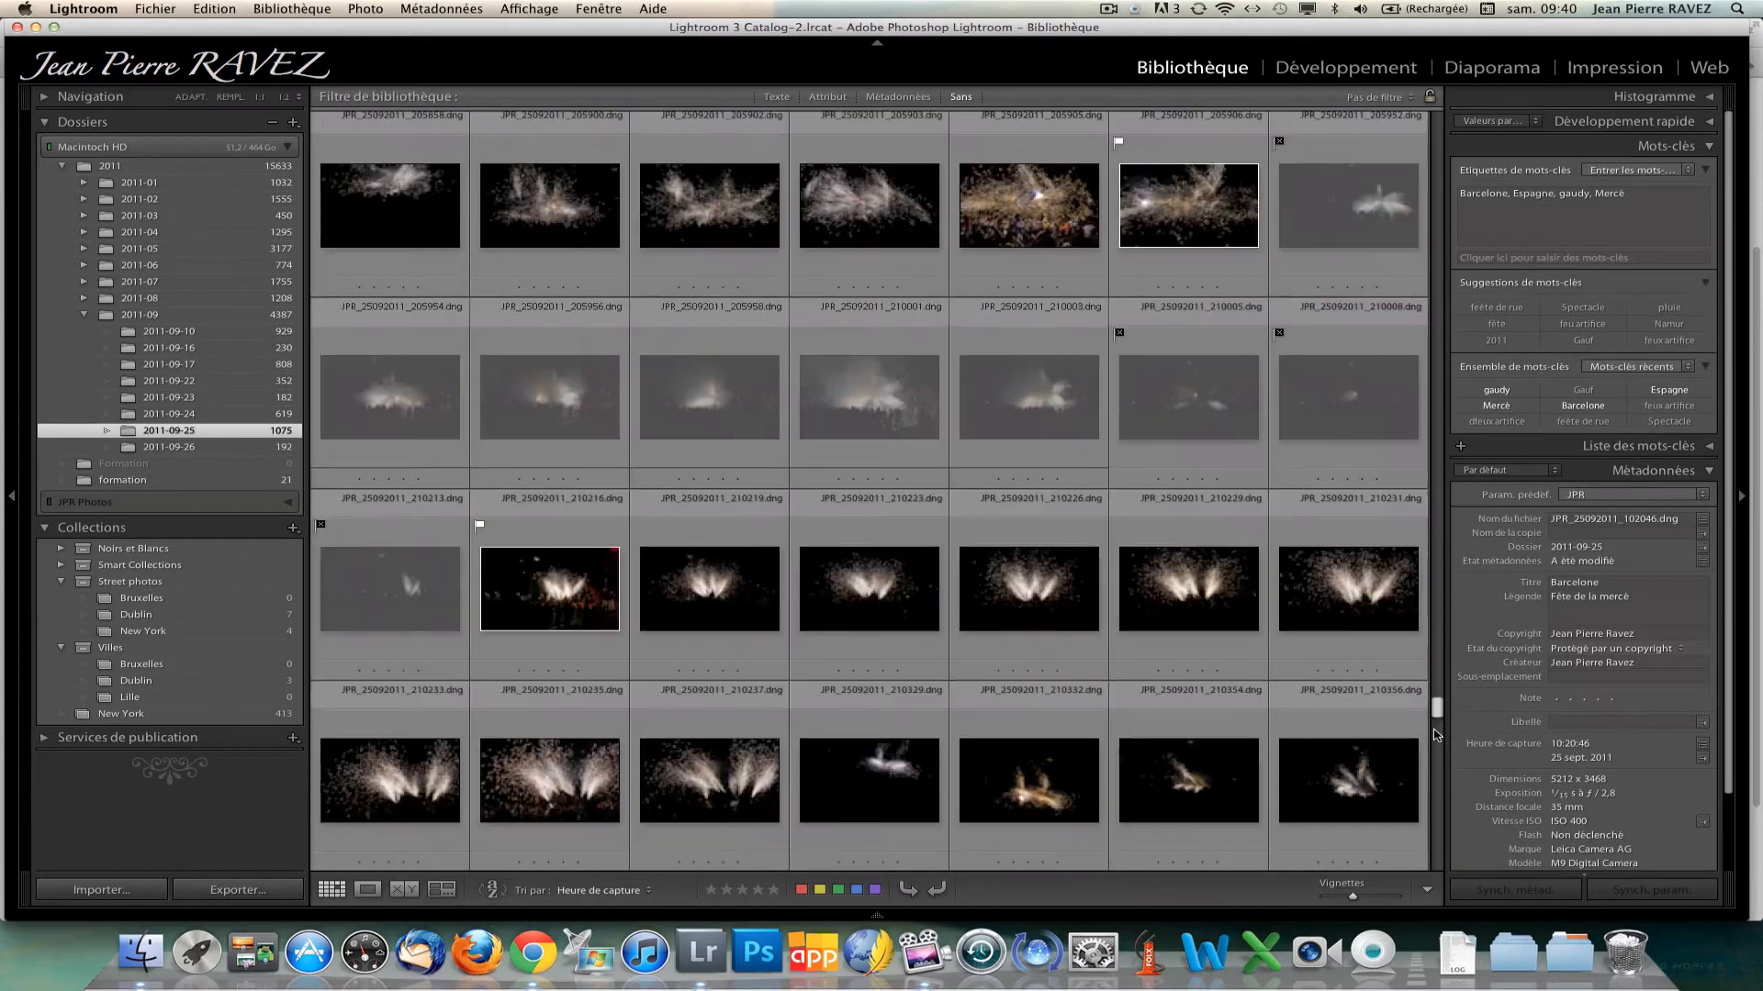
Cycle through the grid's cell display styles to compare how flags and photo information are shown.
key(j)
key(j)
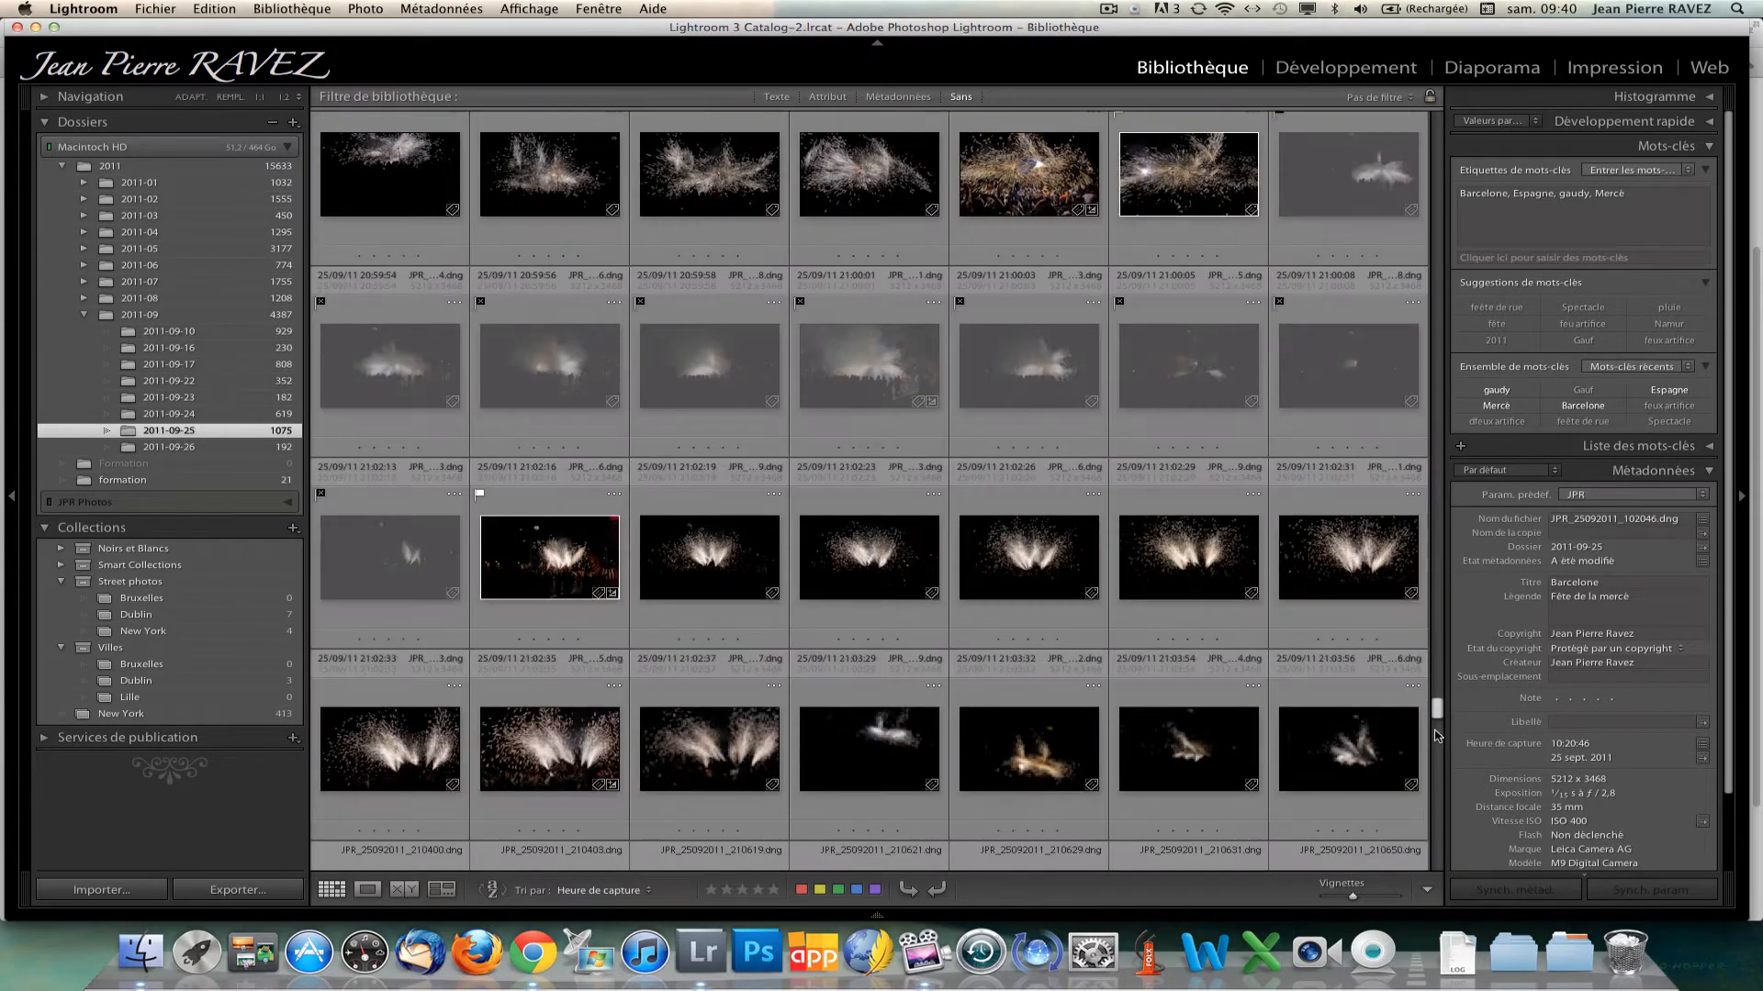
key(j)
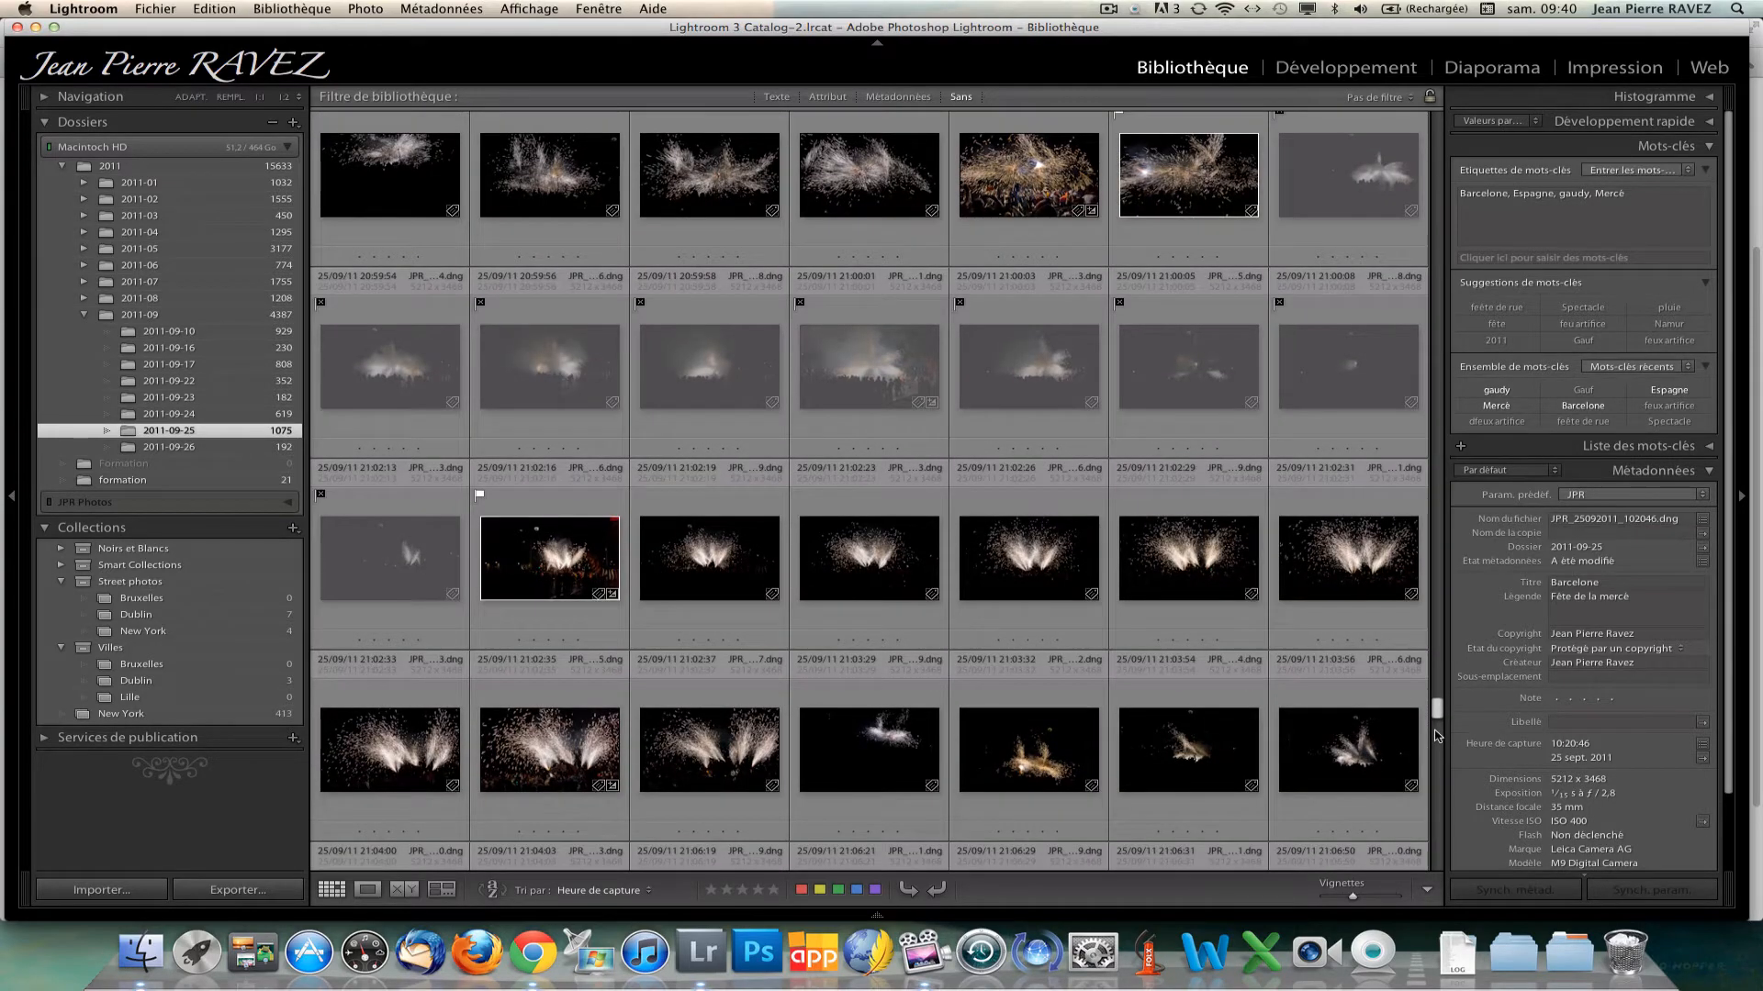
key(j)
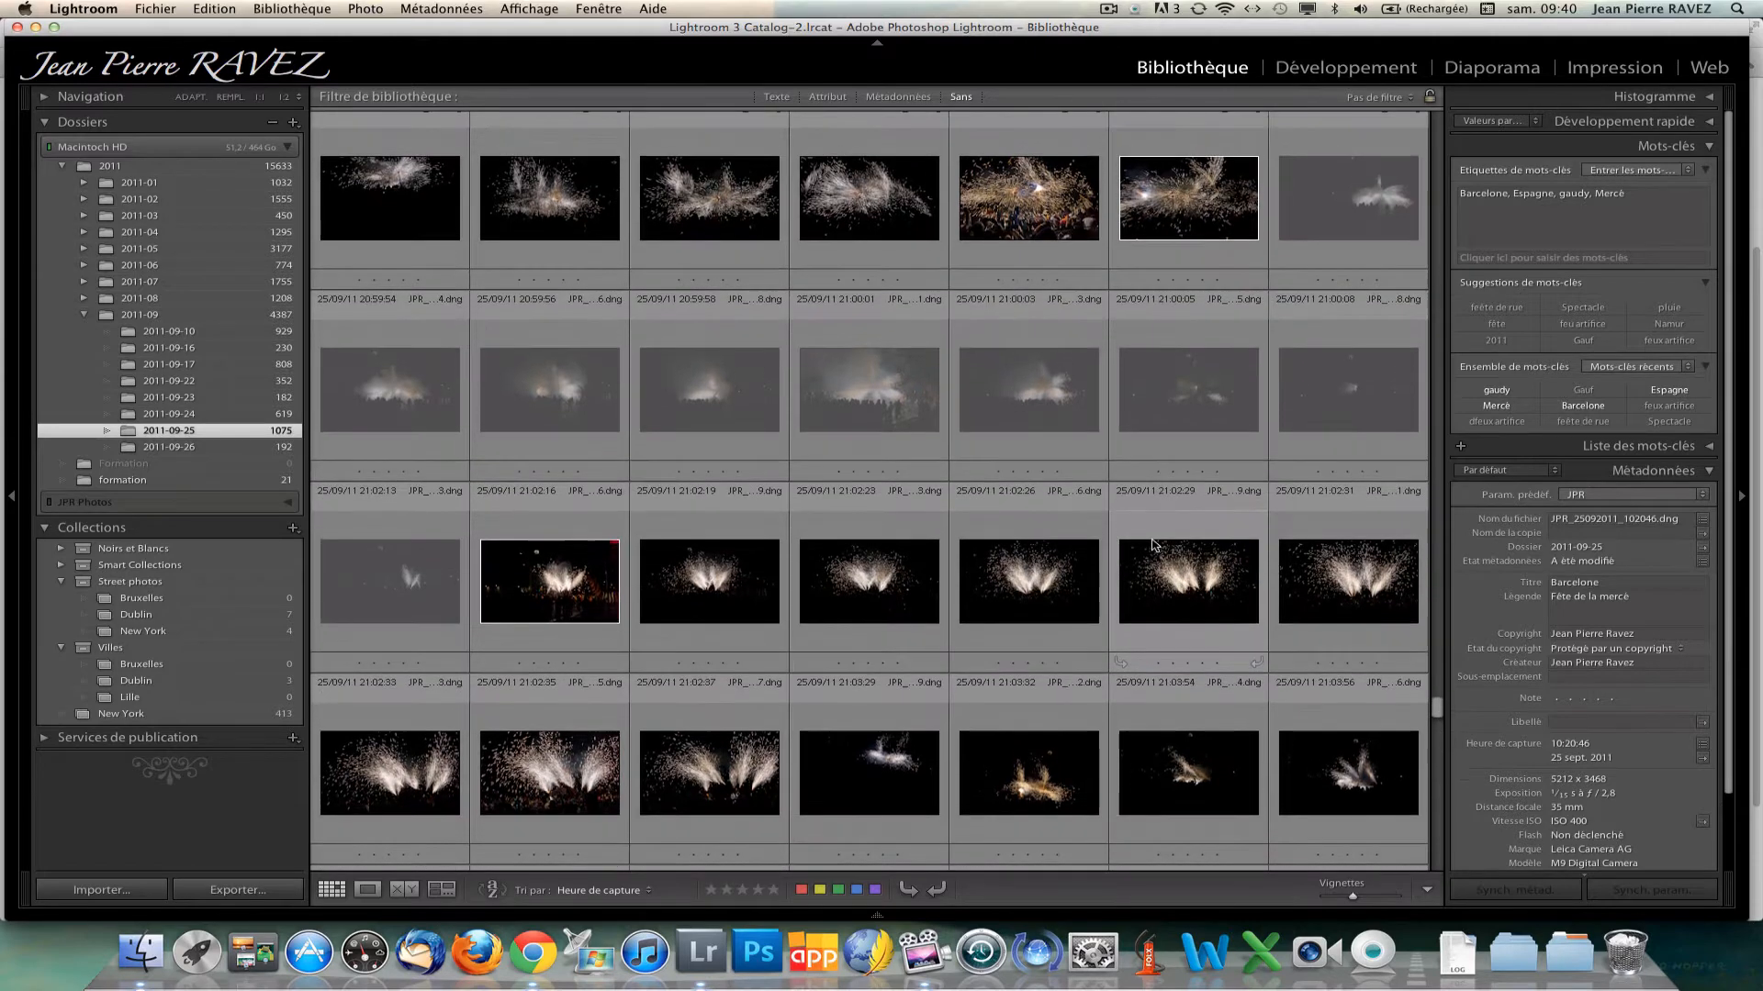
scroll(1154, 545, down, 1)
key(j)
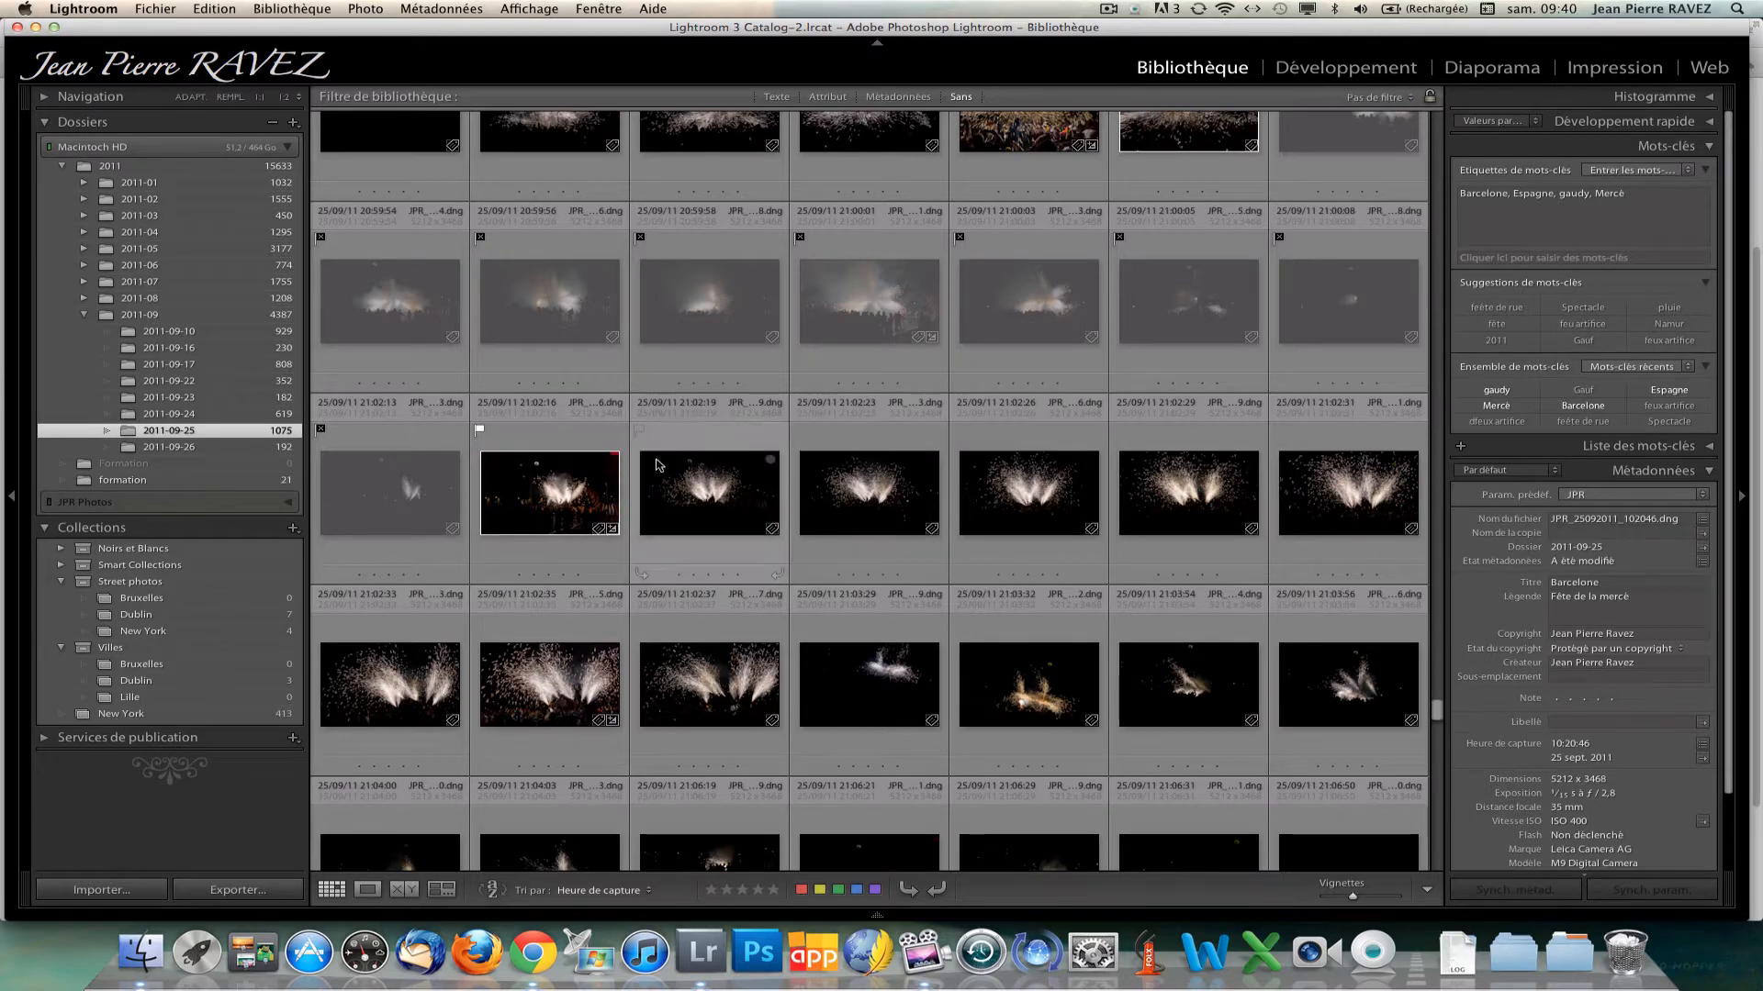
key(j)
scroll(782, 514, down, 3)
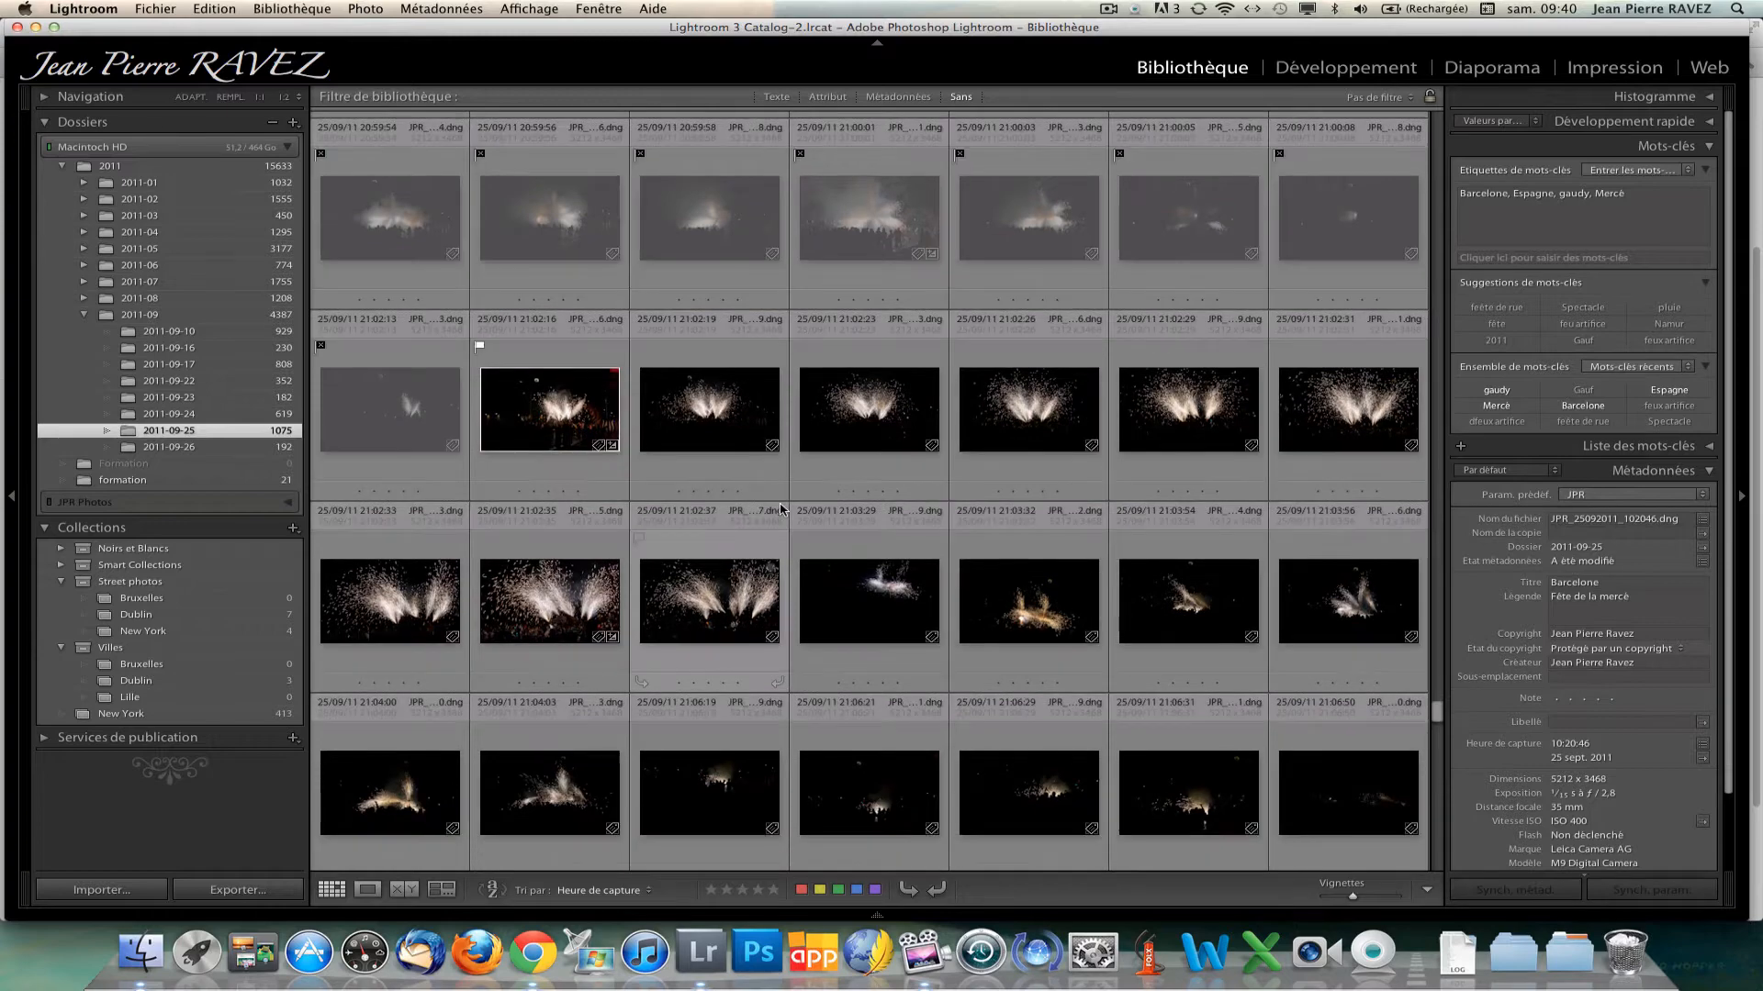
key(j)
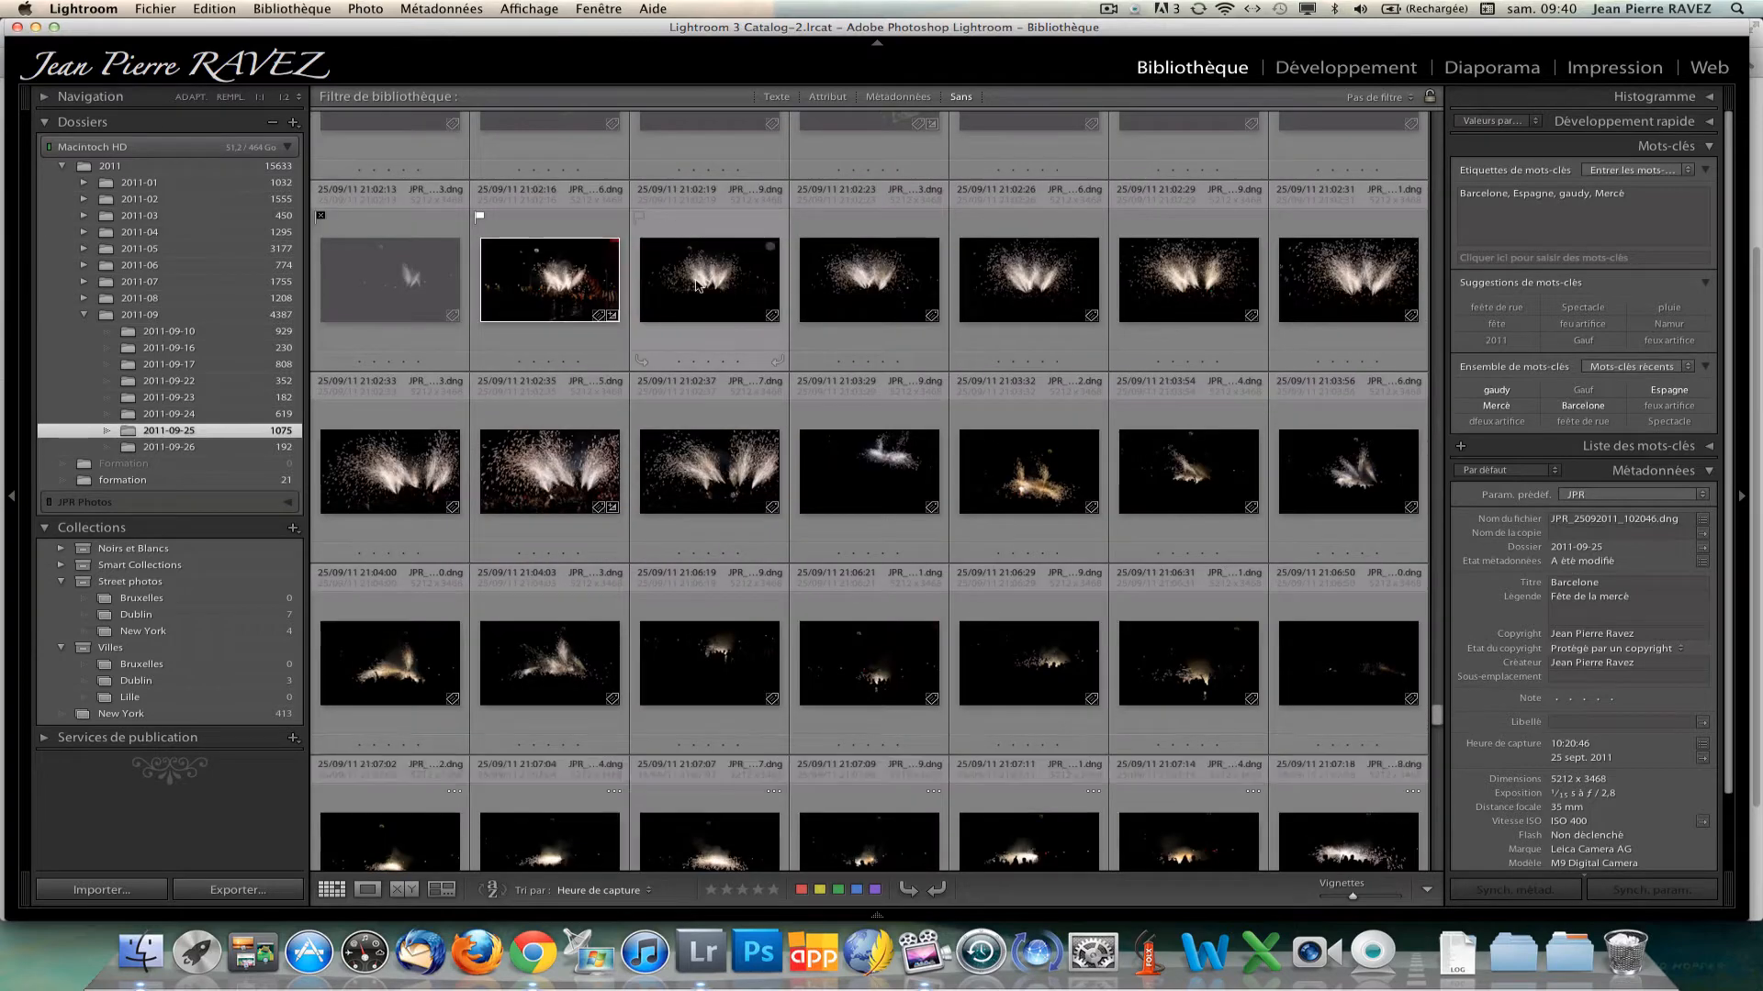
View the 21:02:19 fireworks photo in Loupe view, flag it as a pick and return to the grid.
double_click(717, 286)
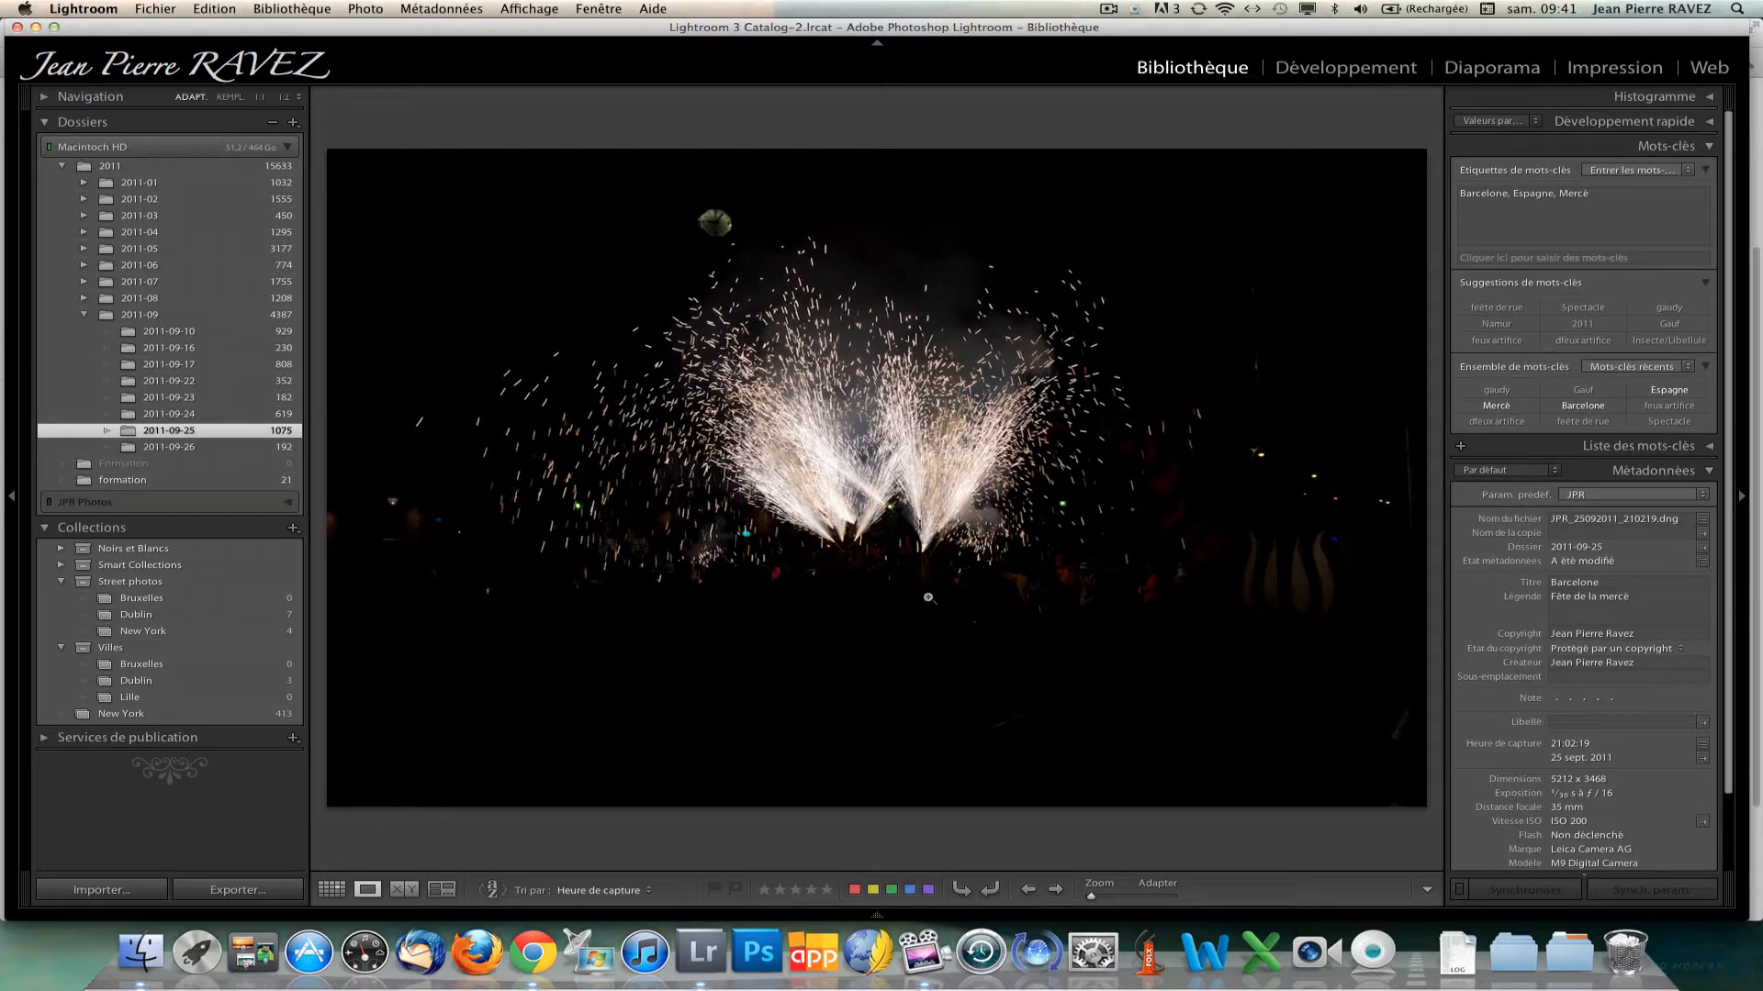
key(p)
key(g)
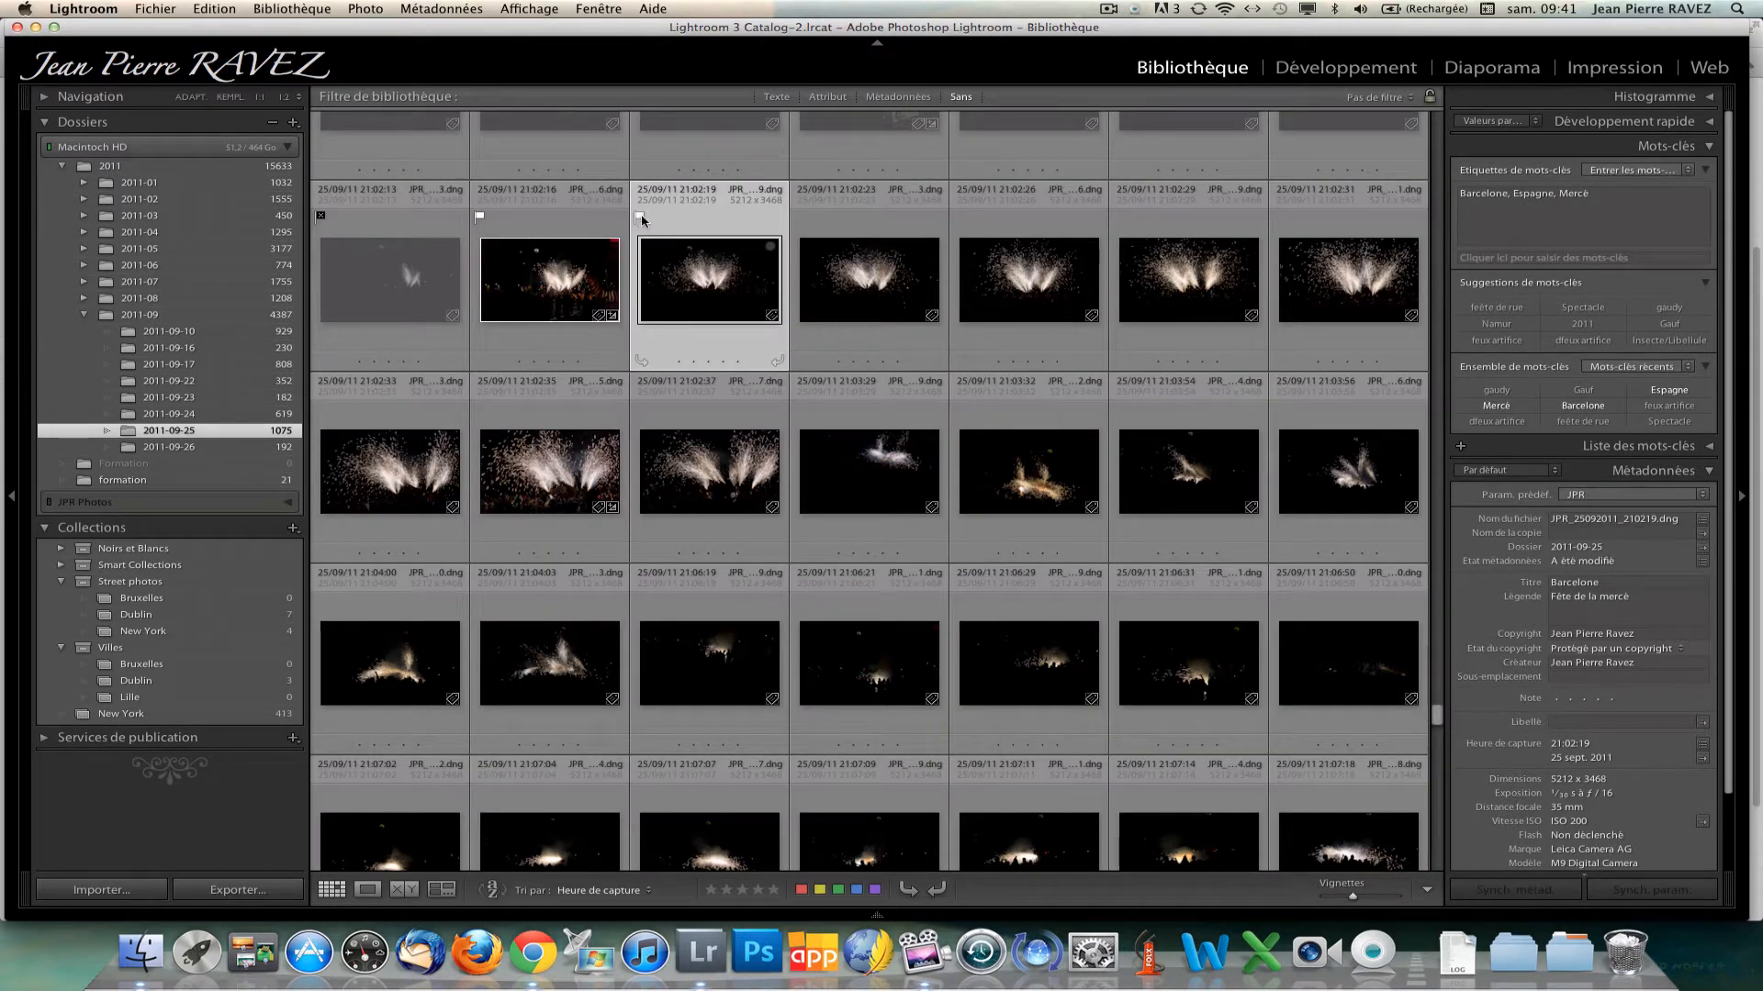
View the 21:02:23 fireworks photo in Loupe view, mark it as rejected and return to the grid.
double_click(847, 226)
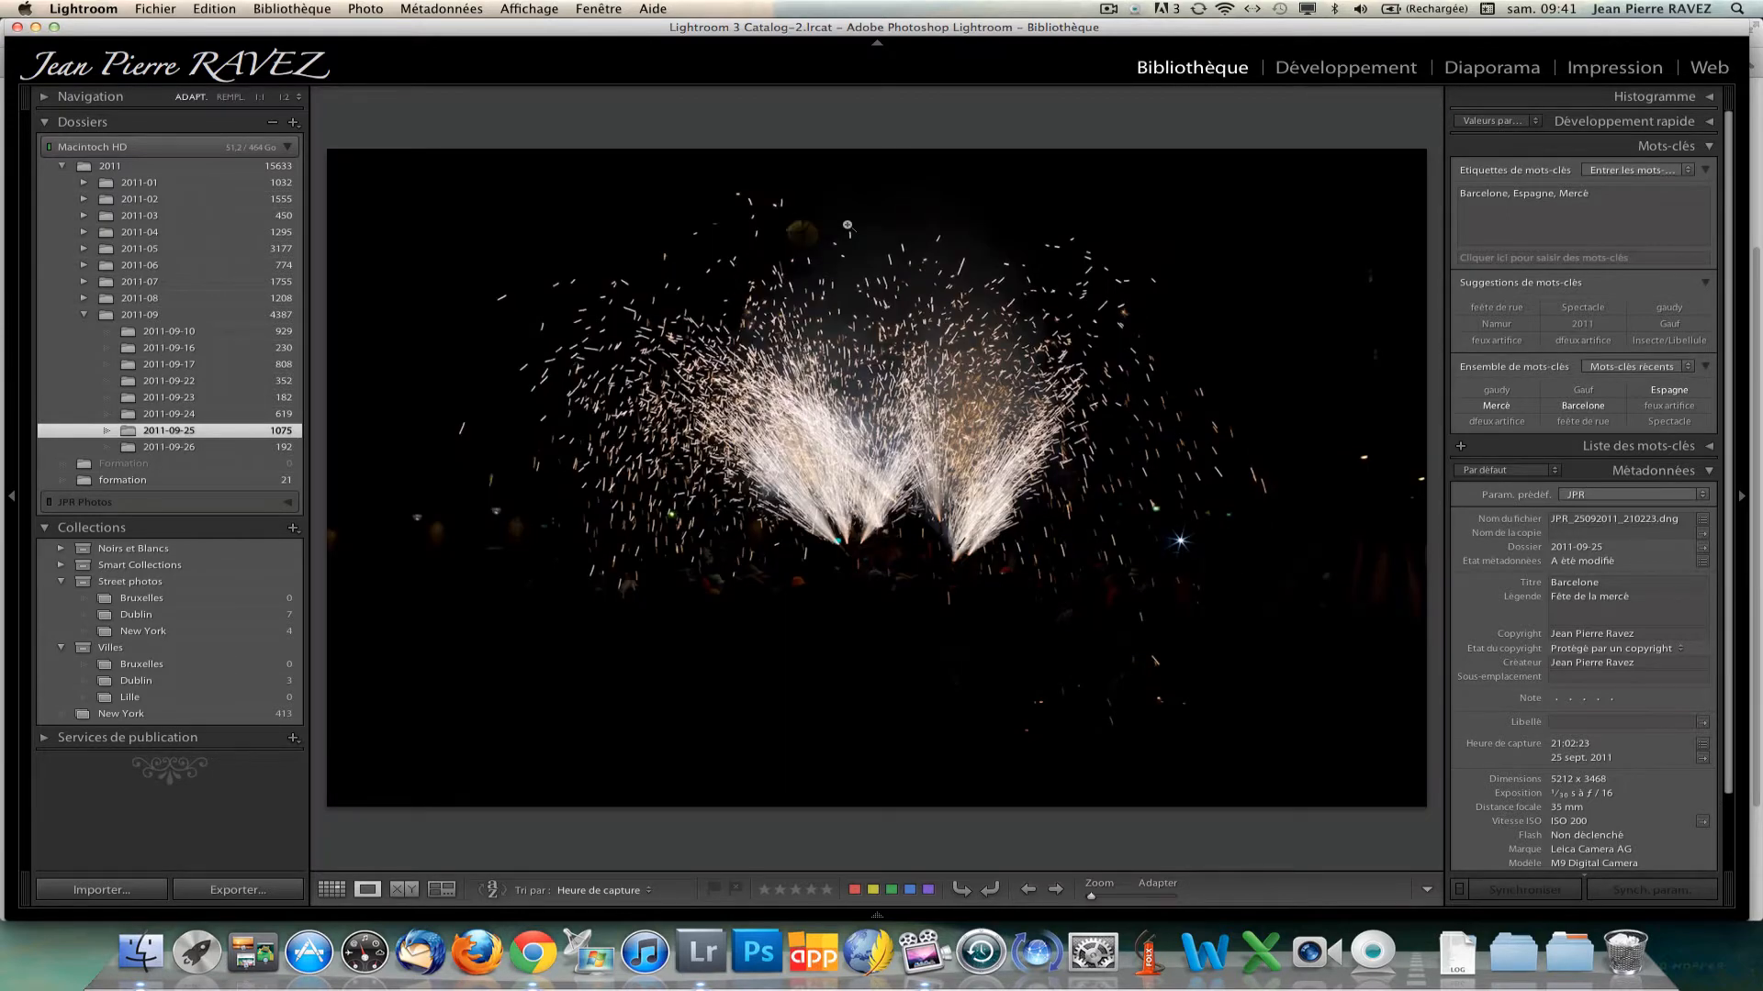
key(x)
key(g)
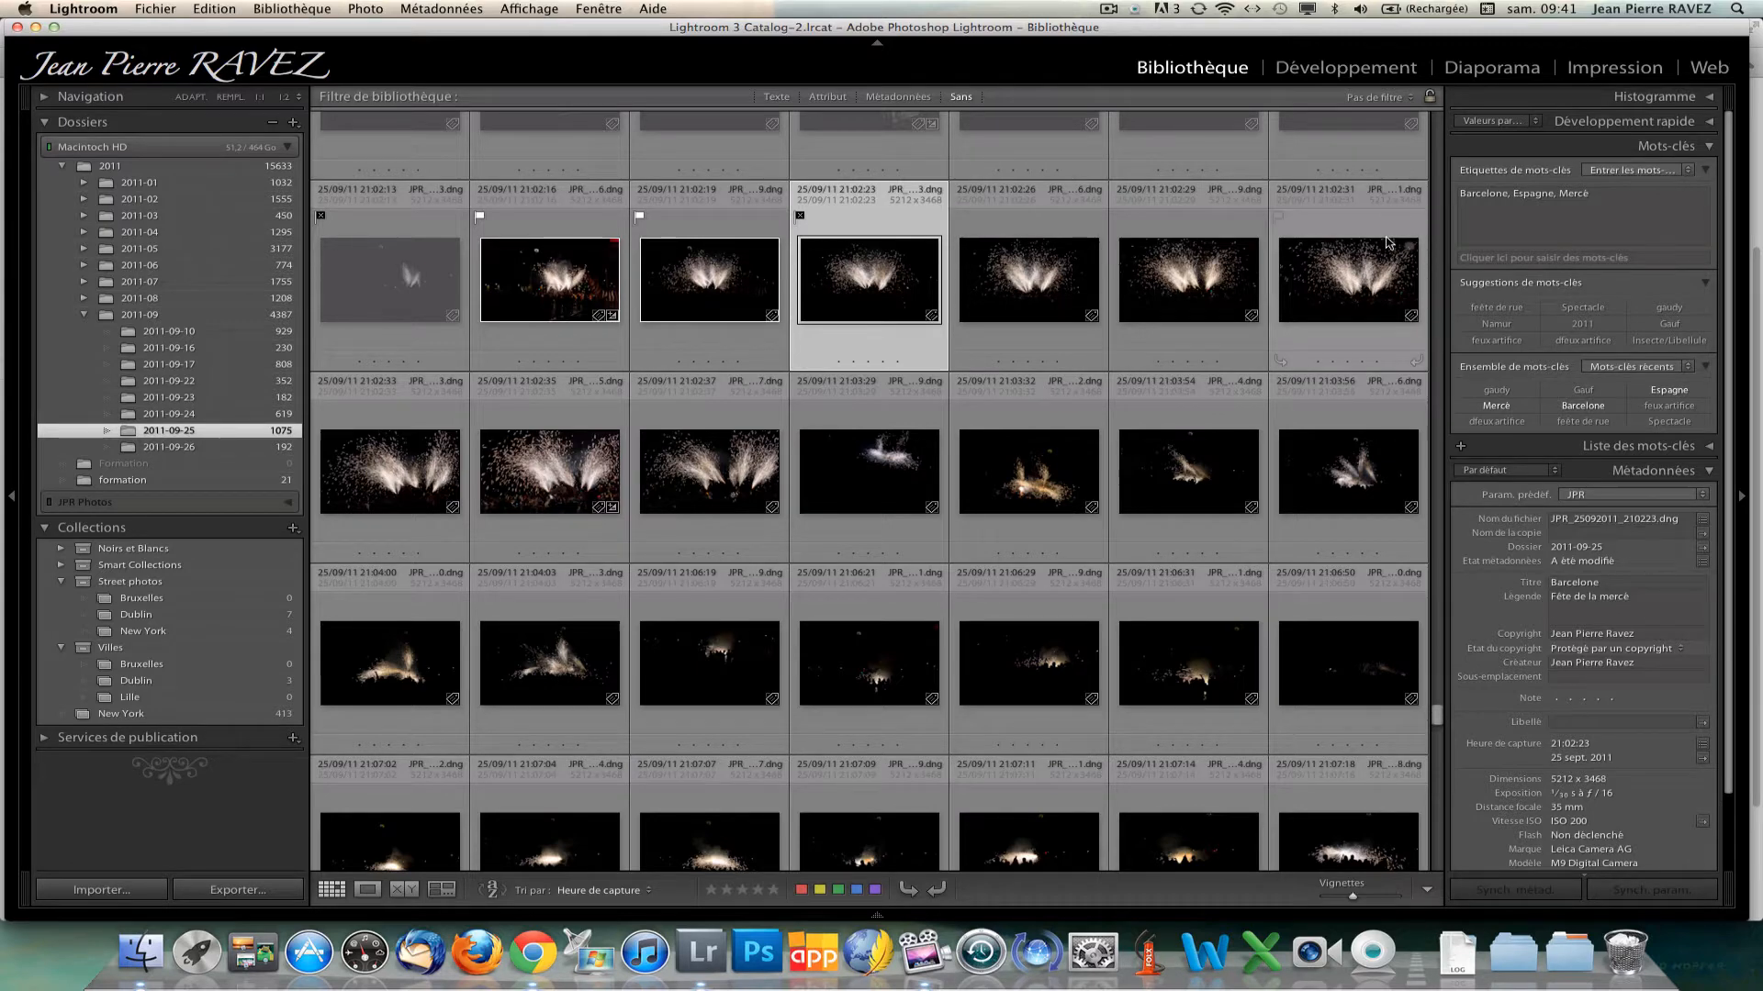
Display the attribute filters and clear the minimum one-star rating condition.
click(827, 98)
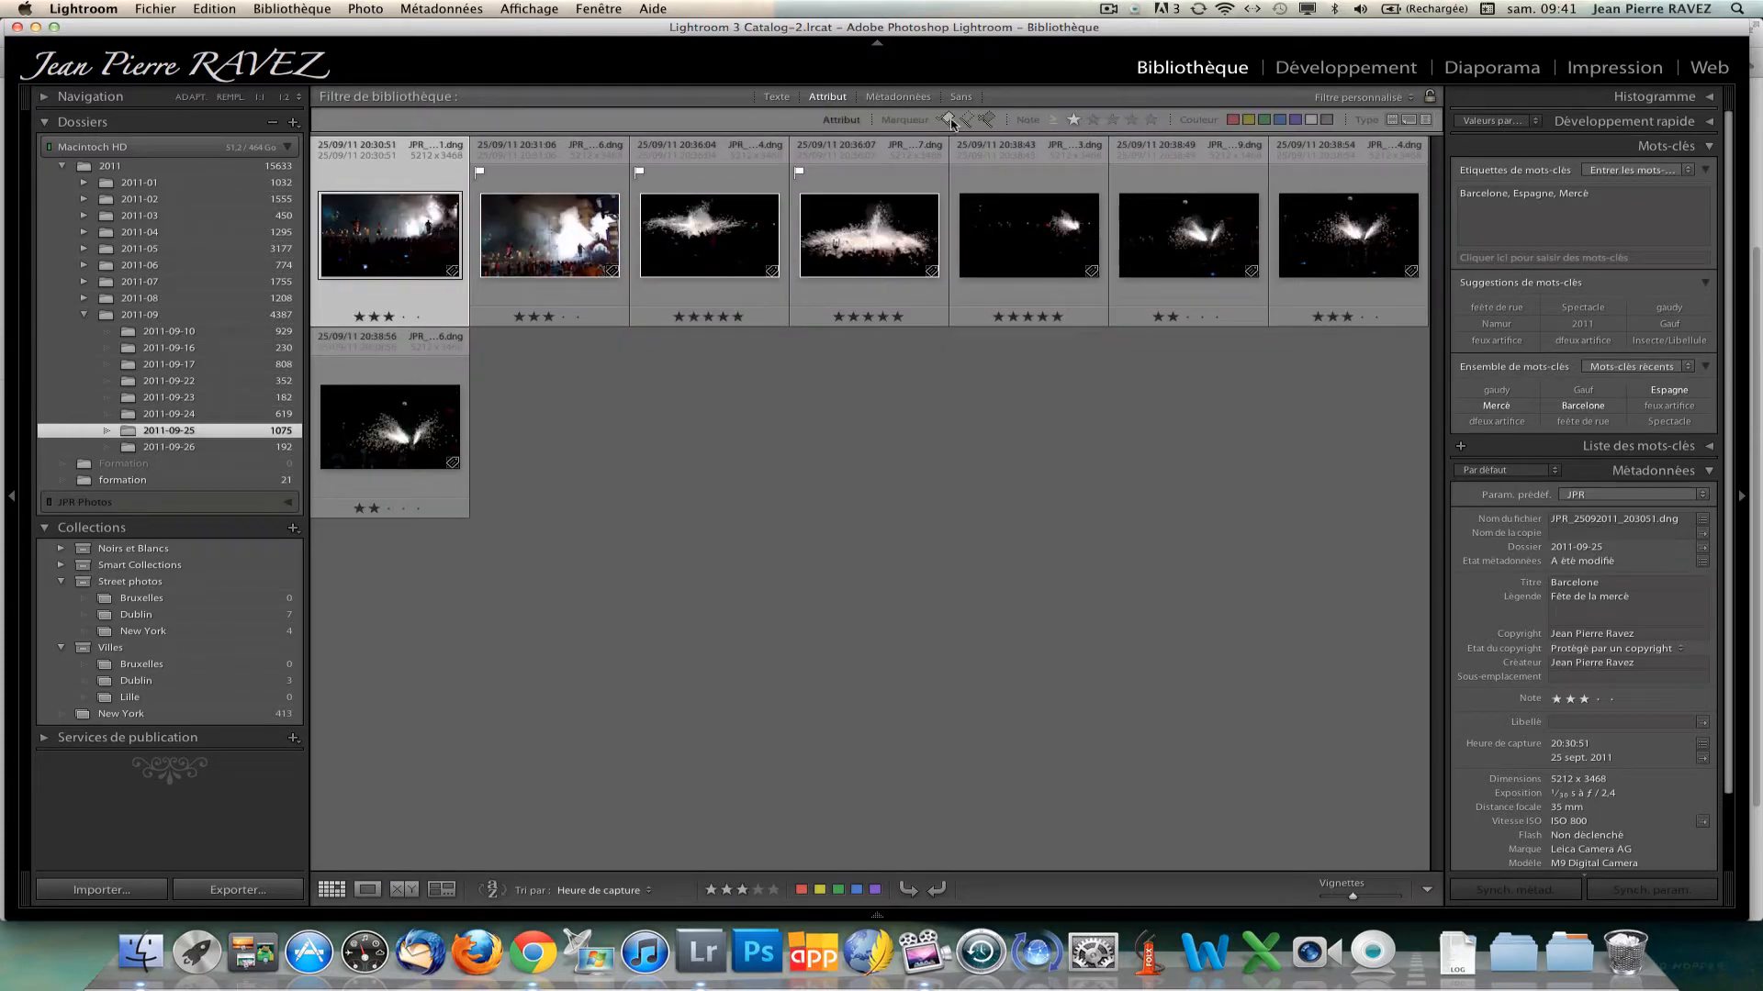
click(1052, 122)
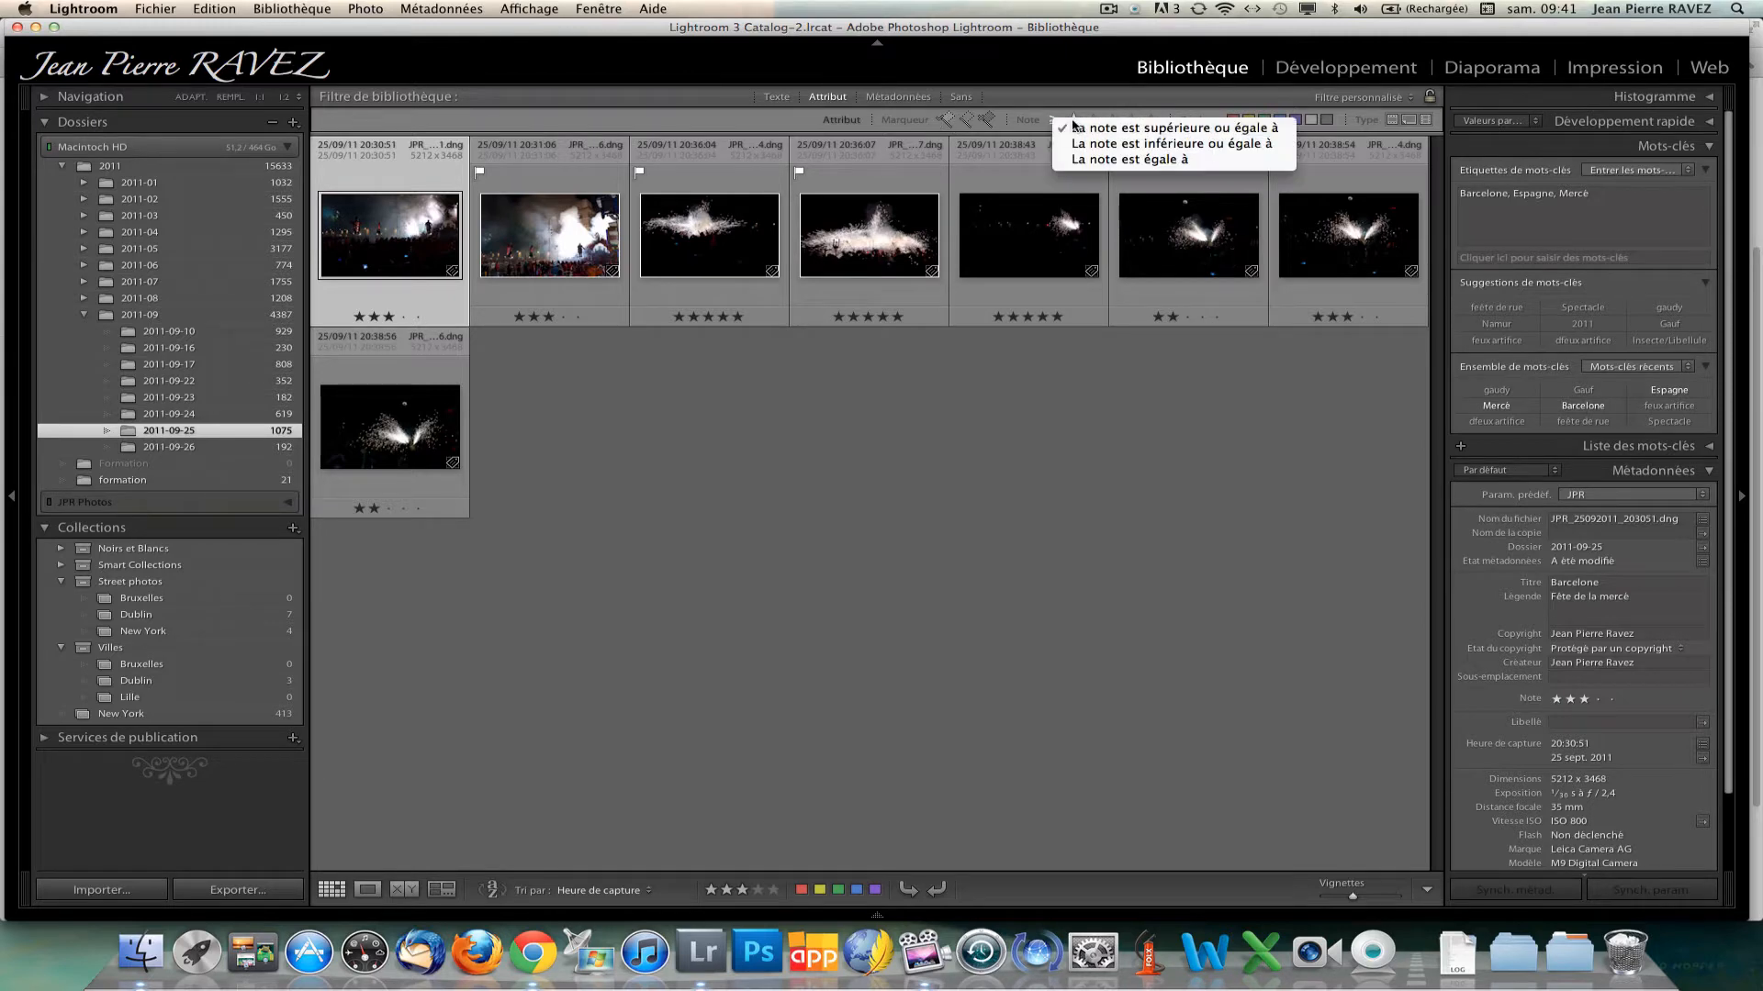
click(1022, 127)
click(1073, 120)
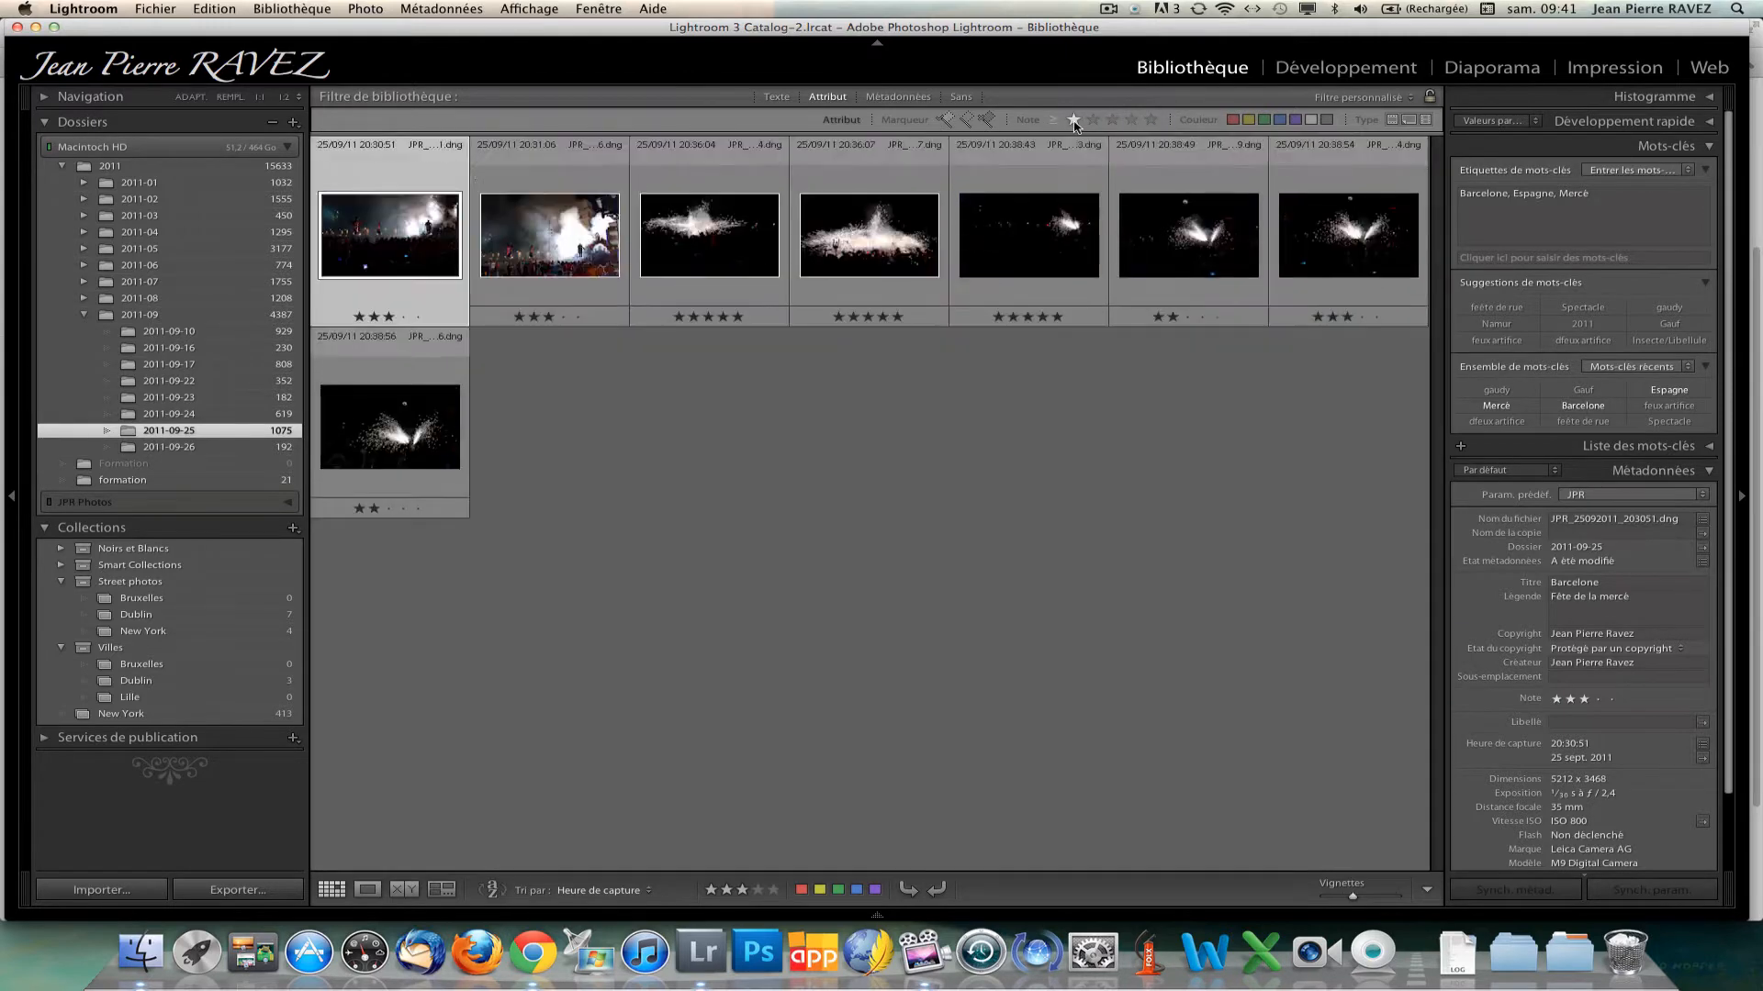
click(1073, 120)
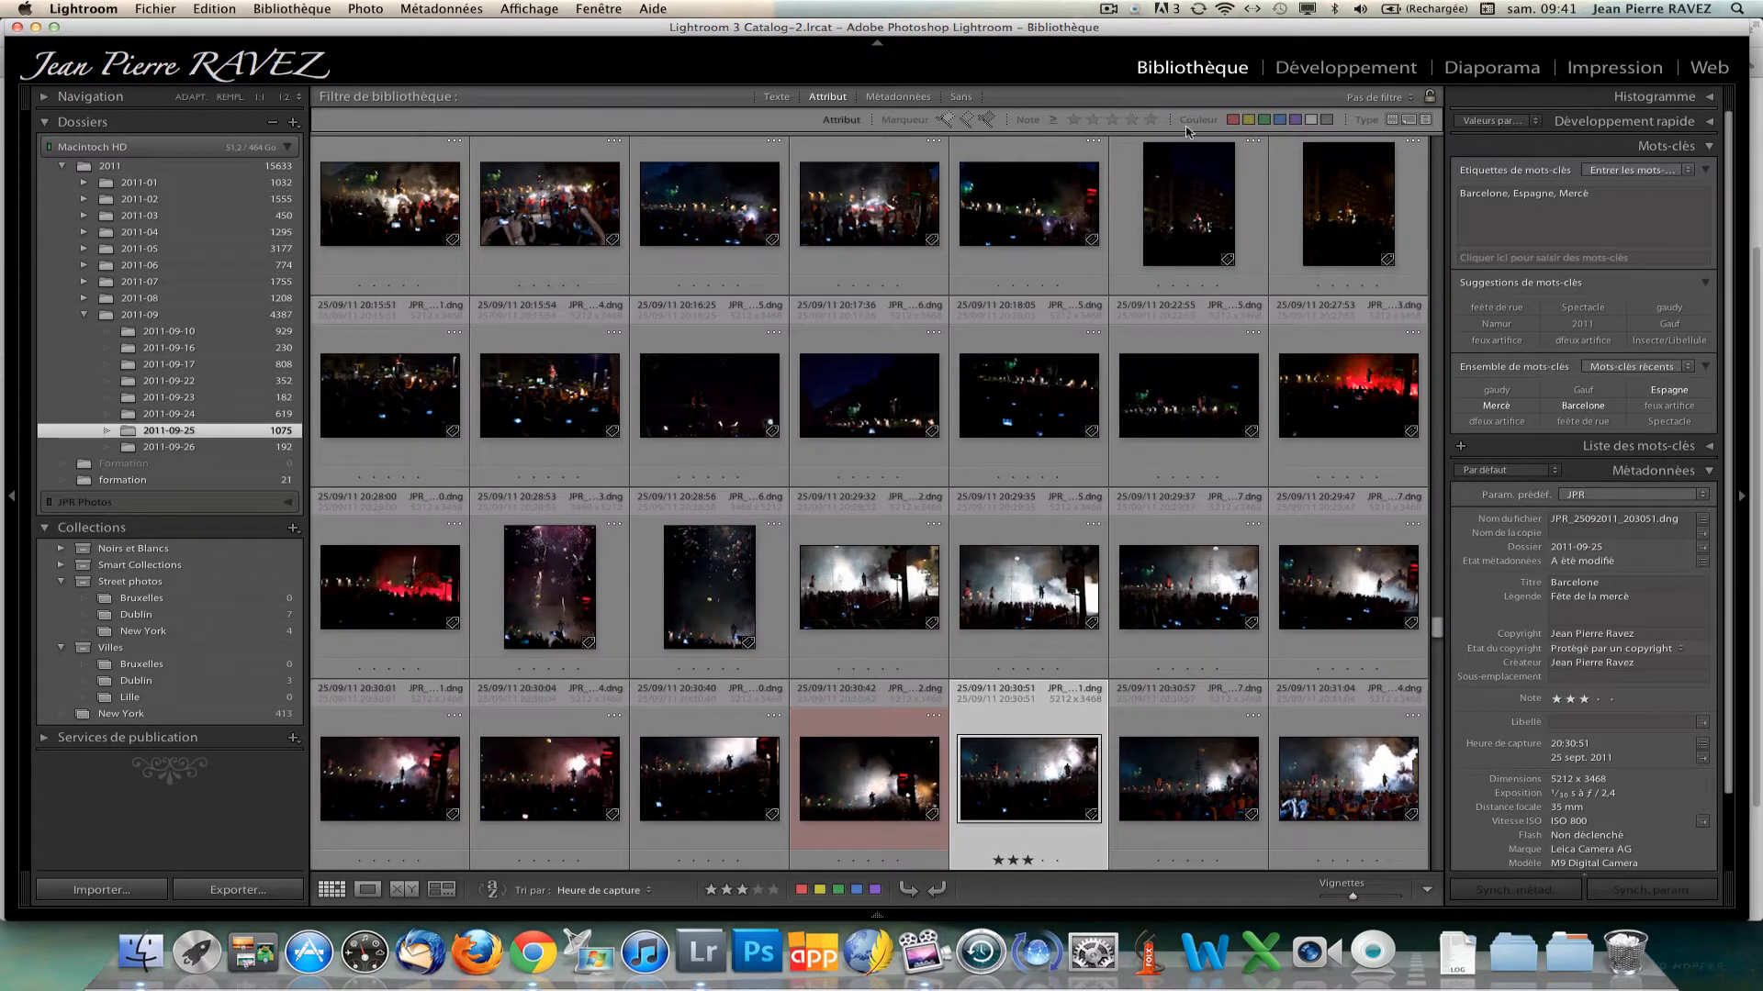
Filter the grid to photos flagged as picks and remove the flag from the 21:02:16 photo.
click(946, 120)
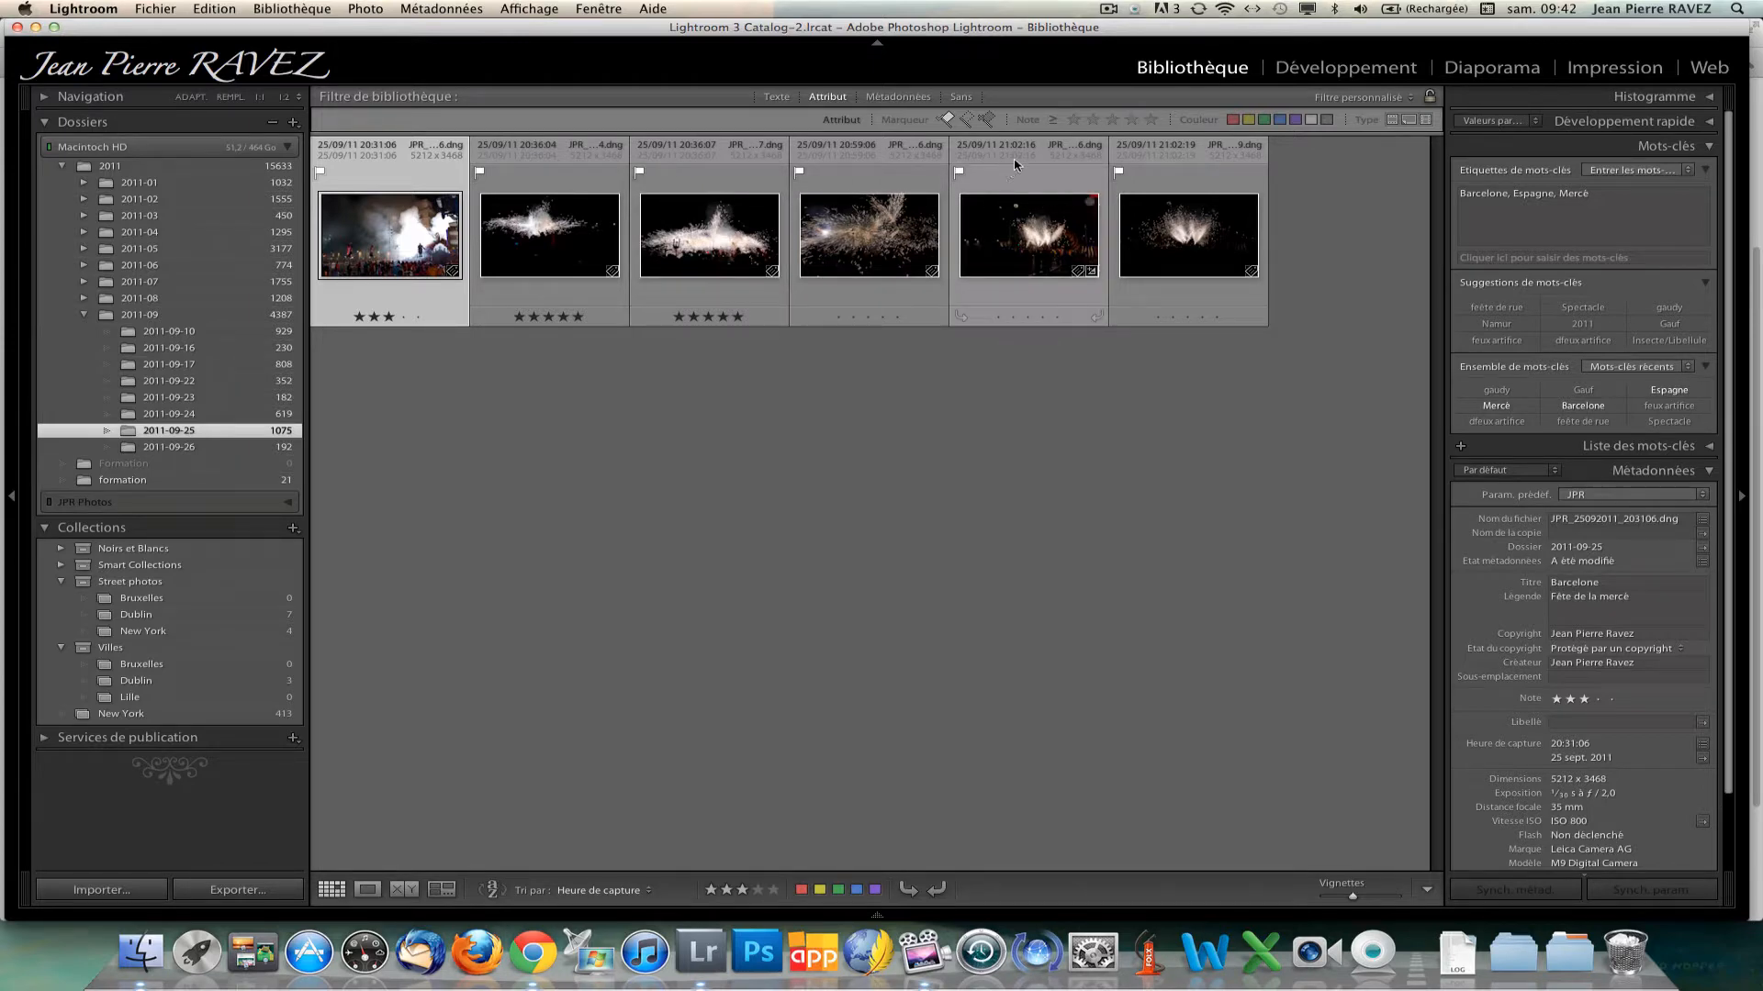
click(959, 174)
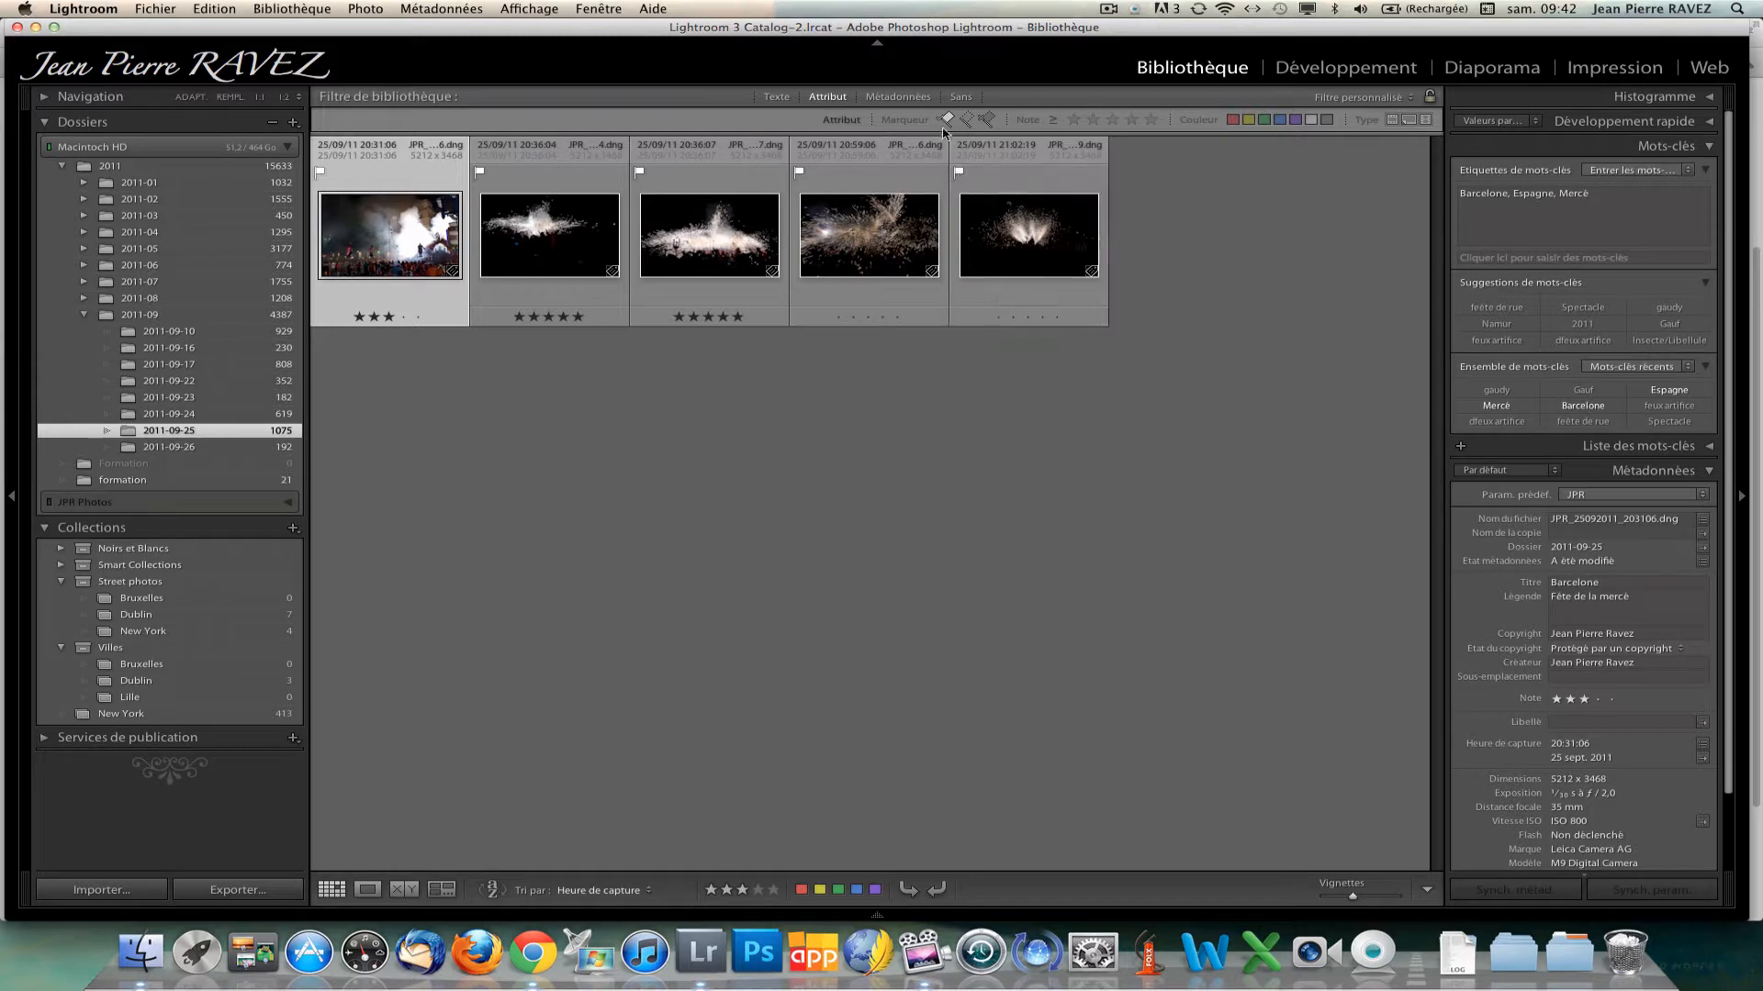
Restrict the flag filter to rejected photos only and clear the rejected flag from the 21:02:23 photo.
click(988, 119)
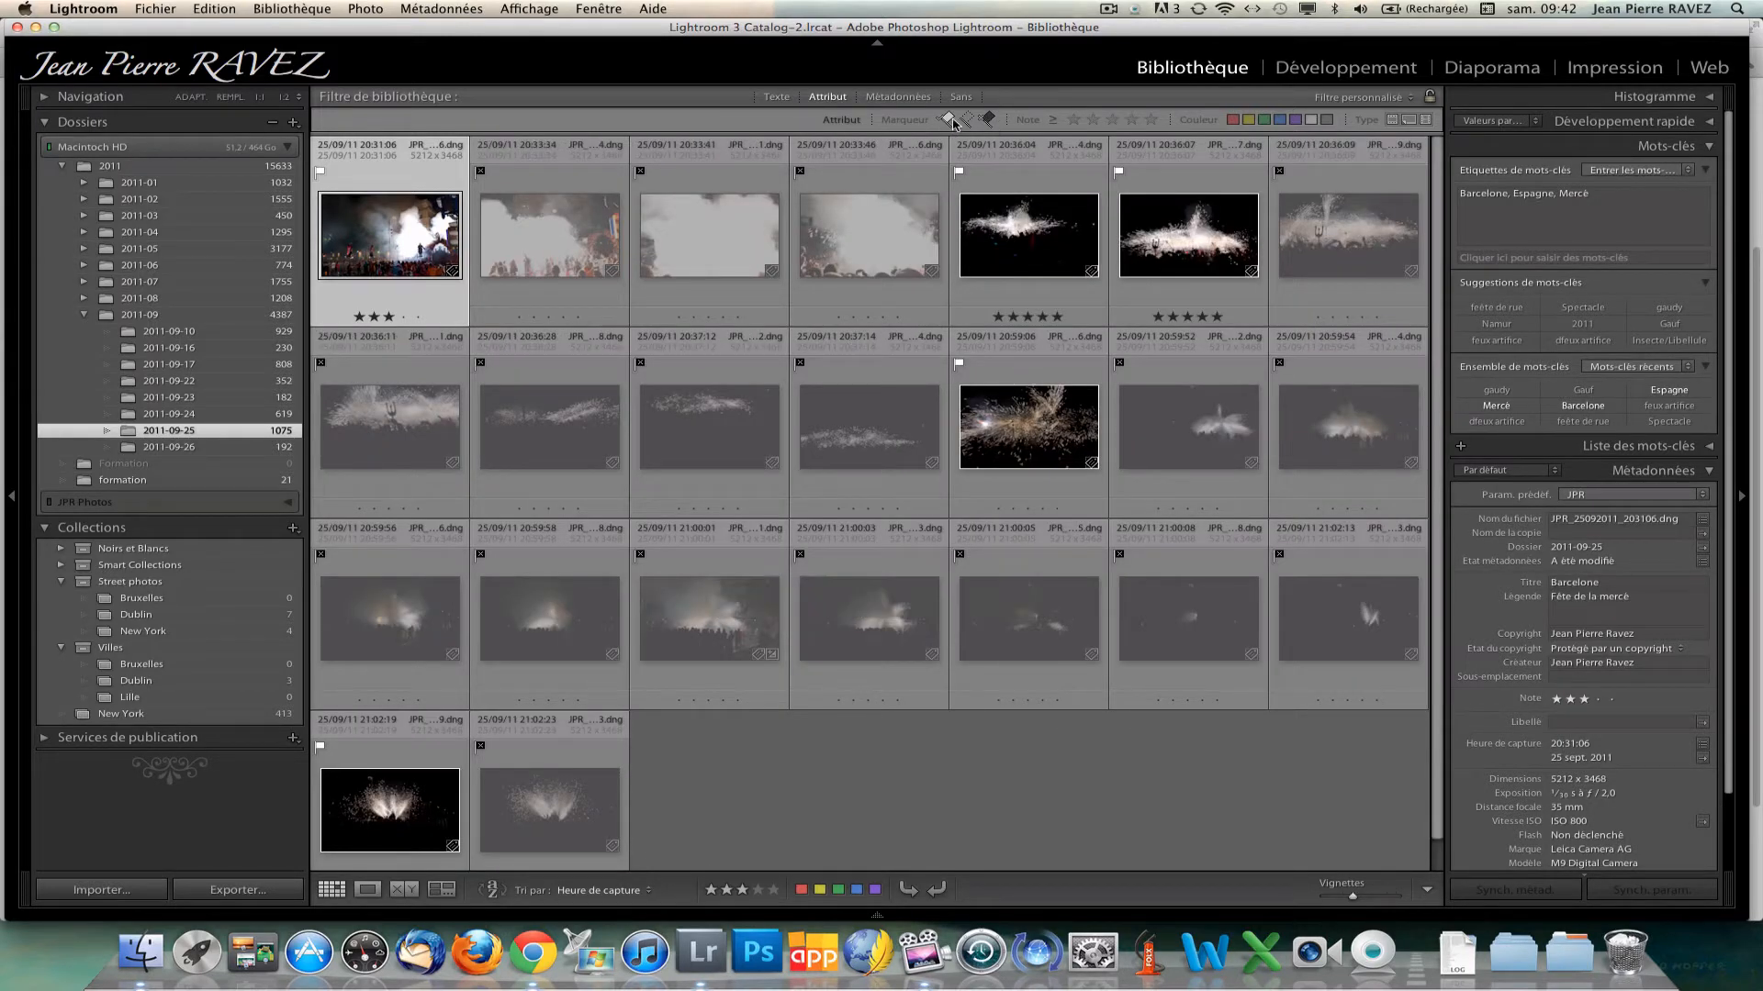
click(952, 120)
click(951, 121)
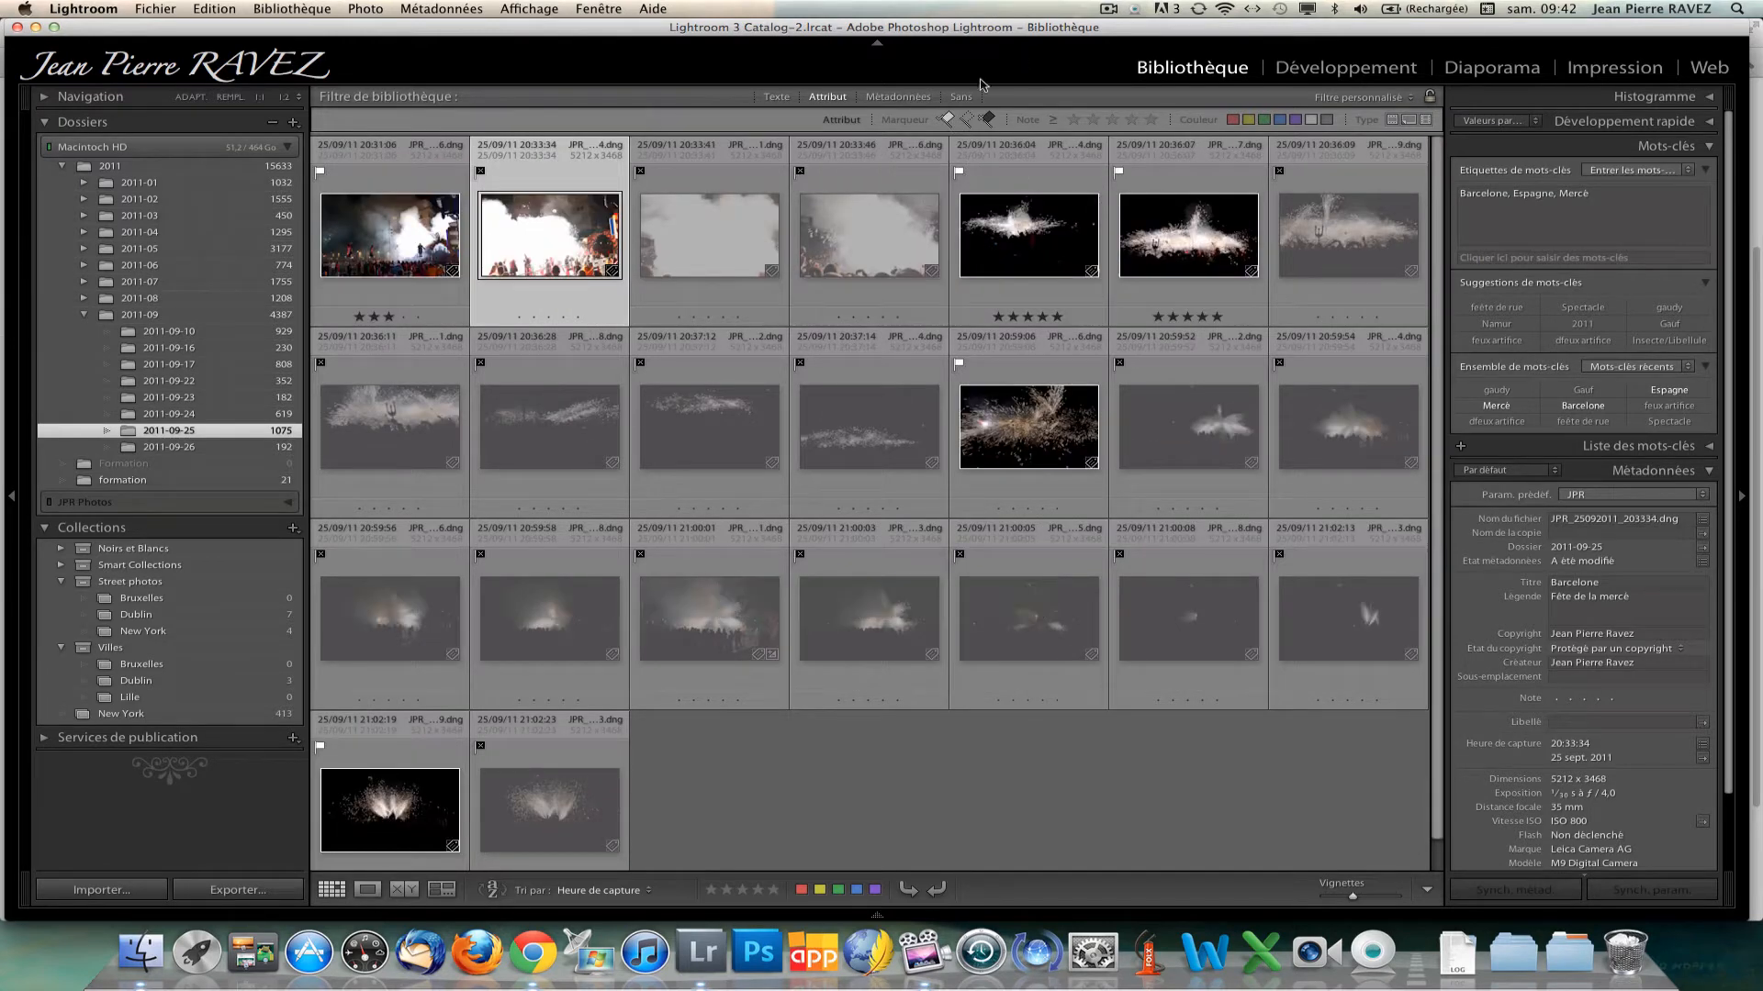
click(949, 121)
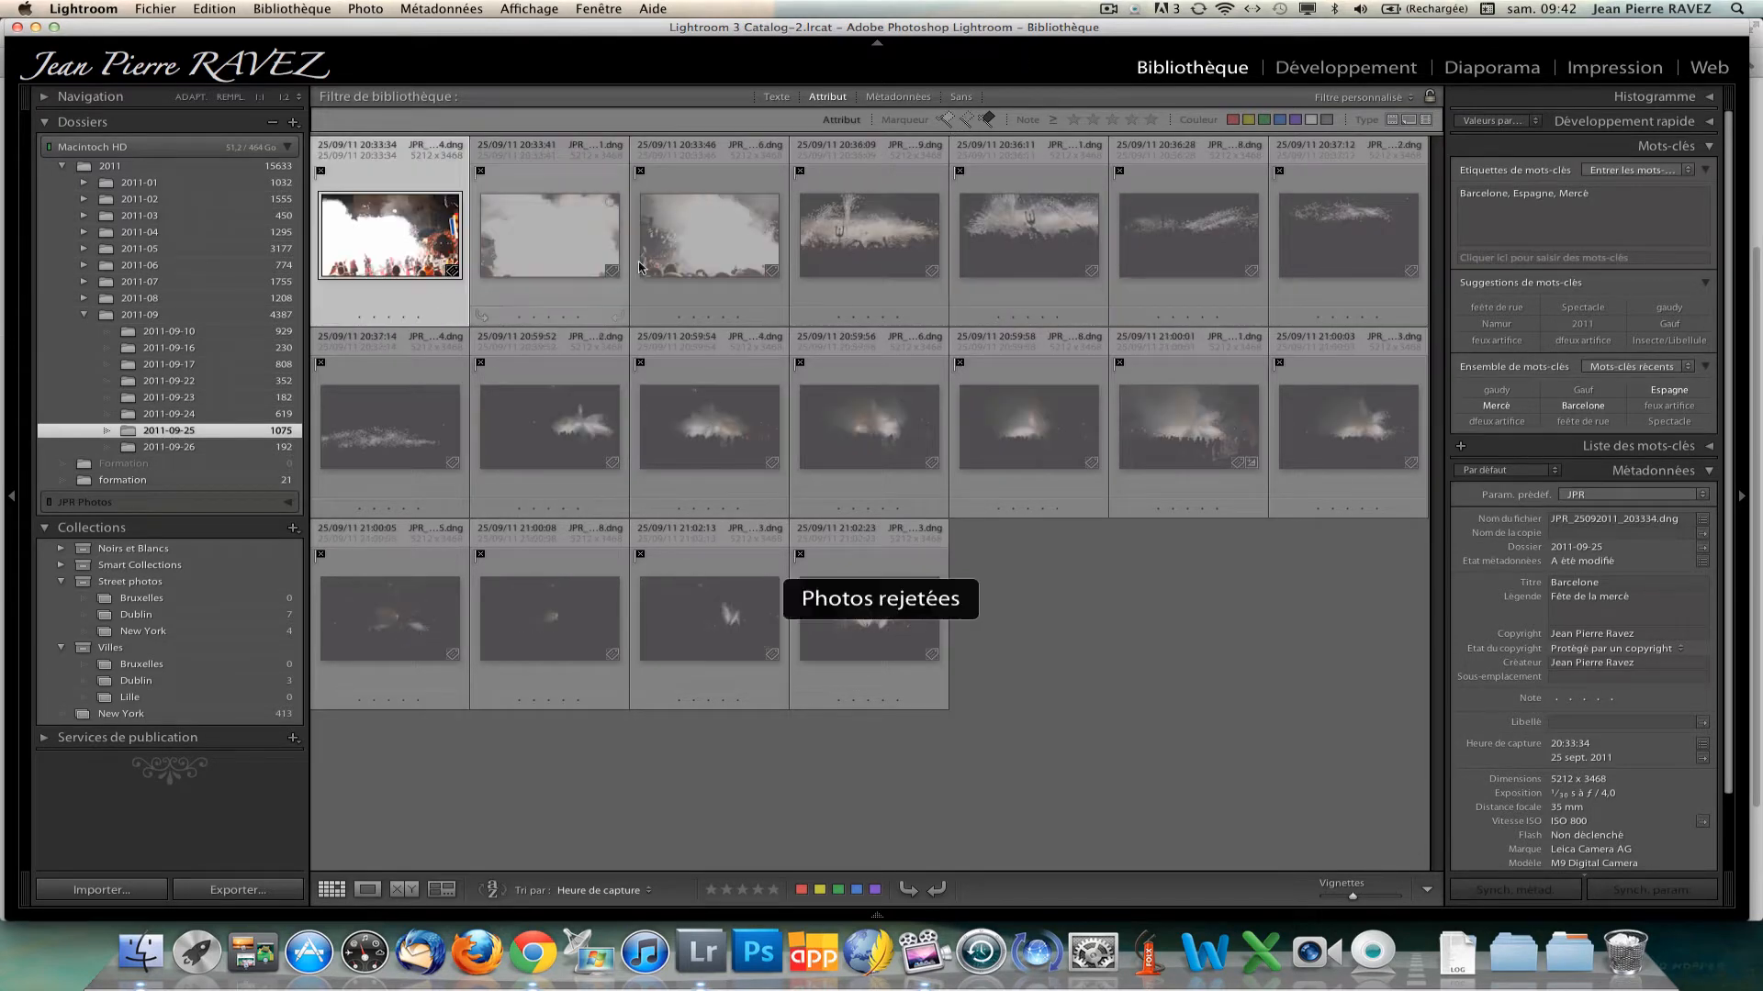
click(800, 555)
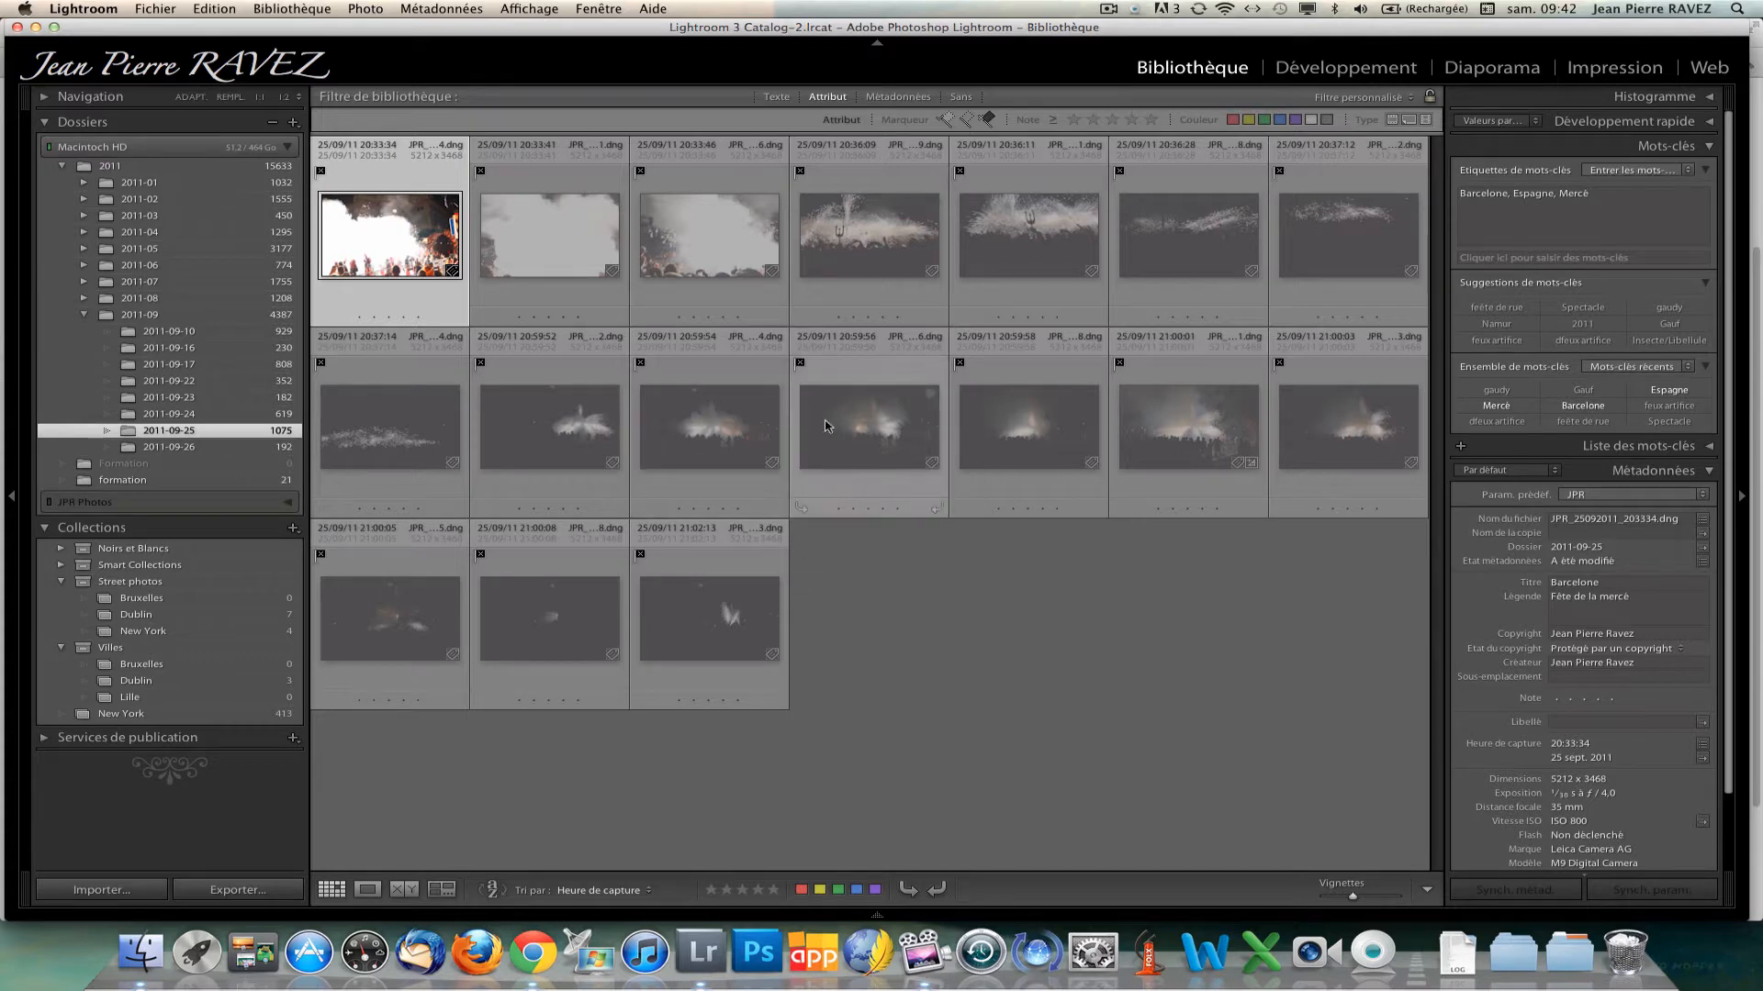
Change the rejected 20:59:56 photo to a pick and turn off the rejected-photos filter.
click(854, 422)
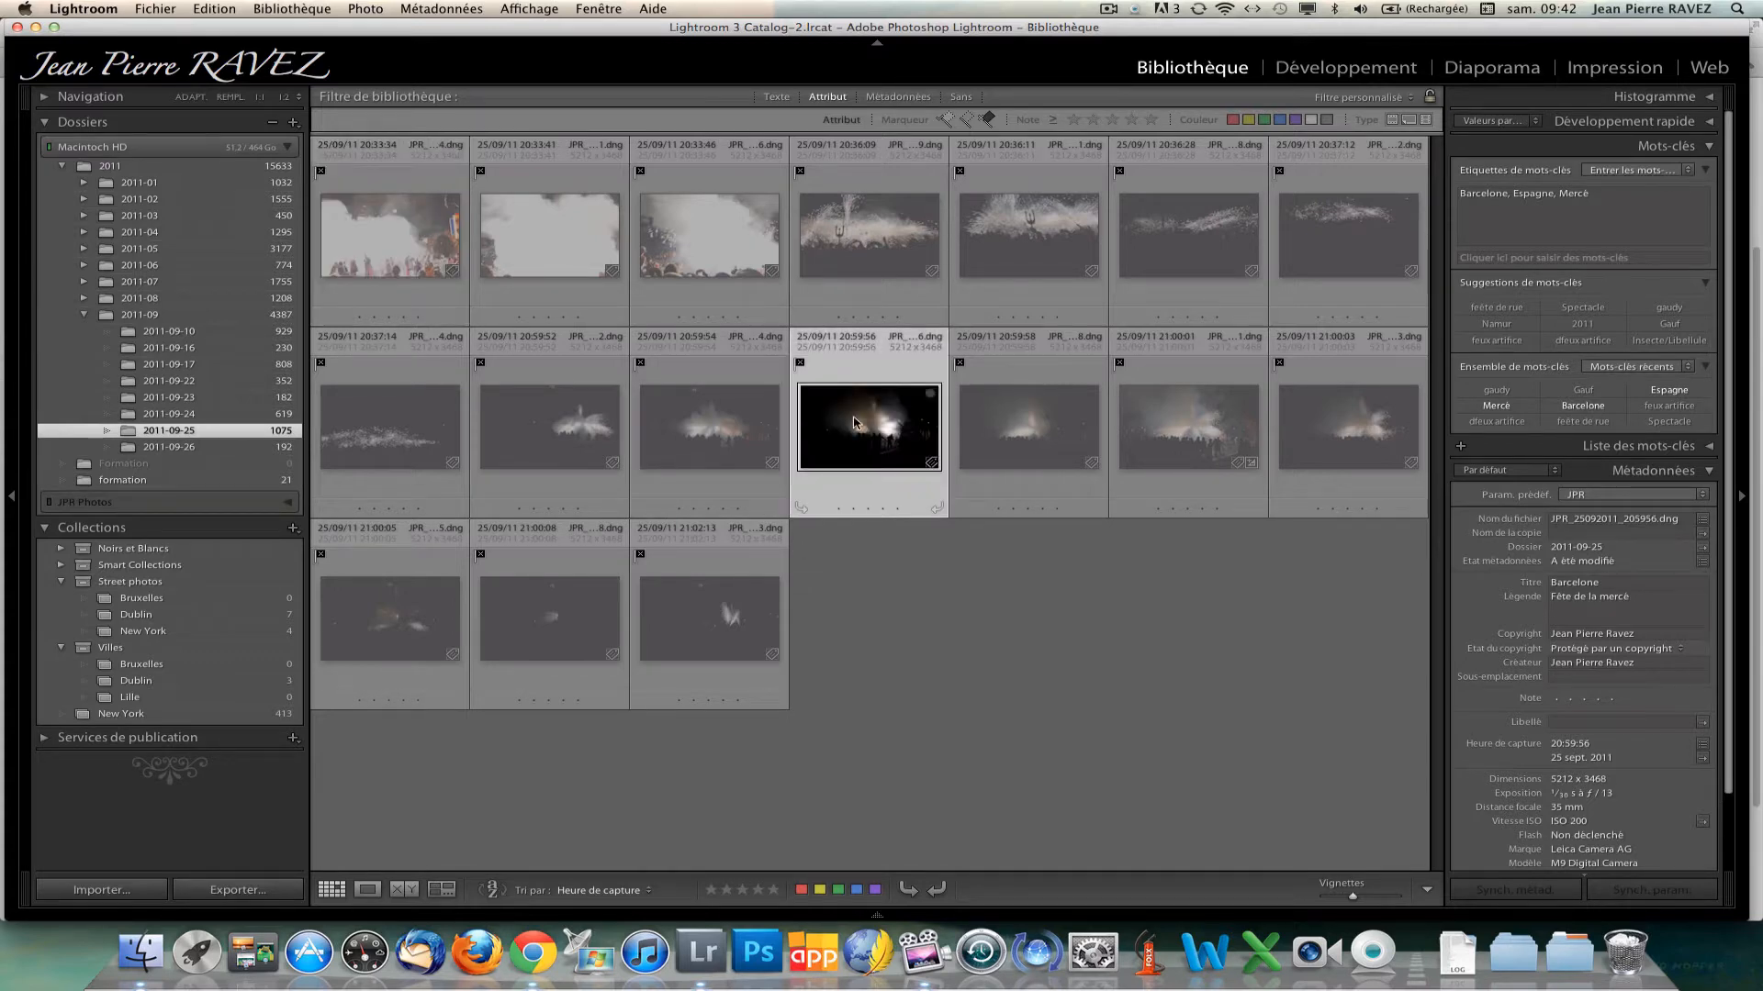
key(x)
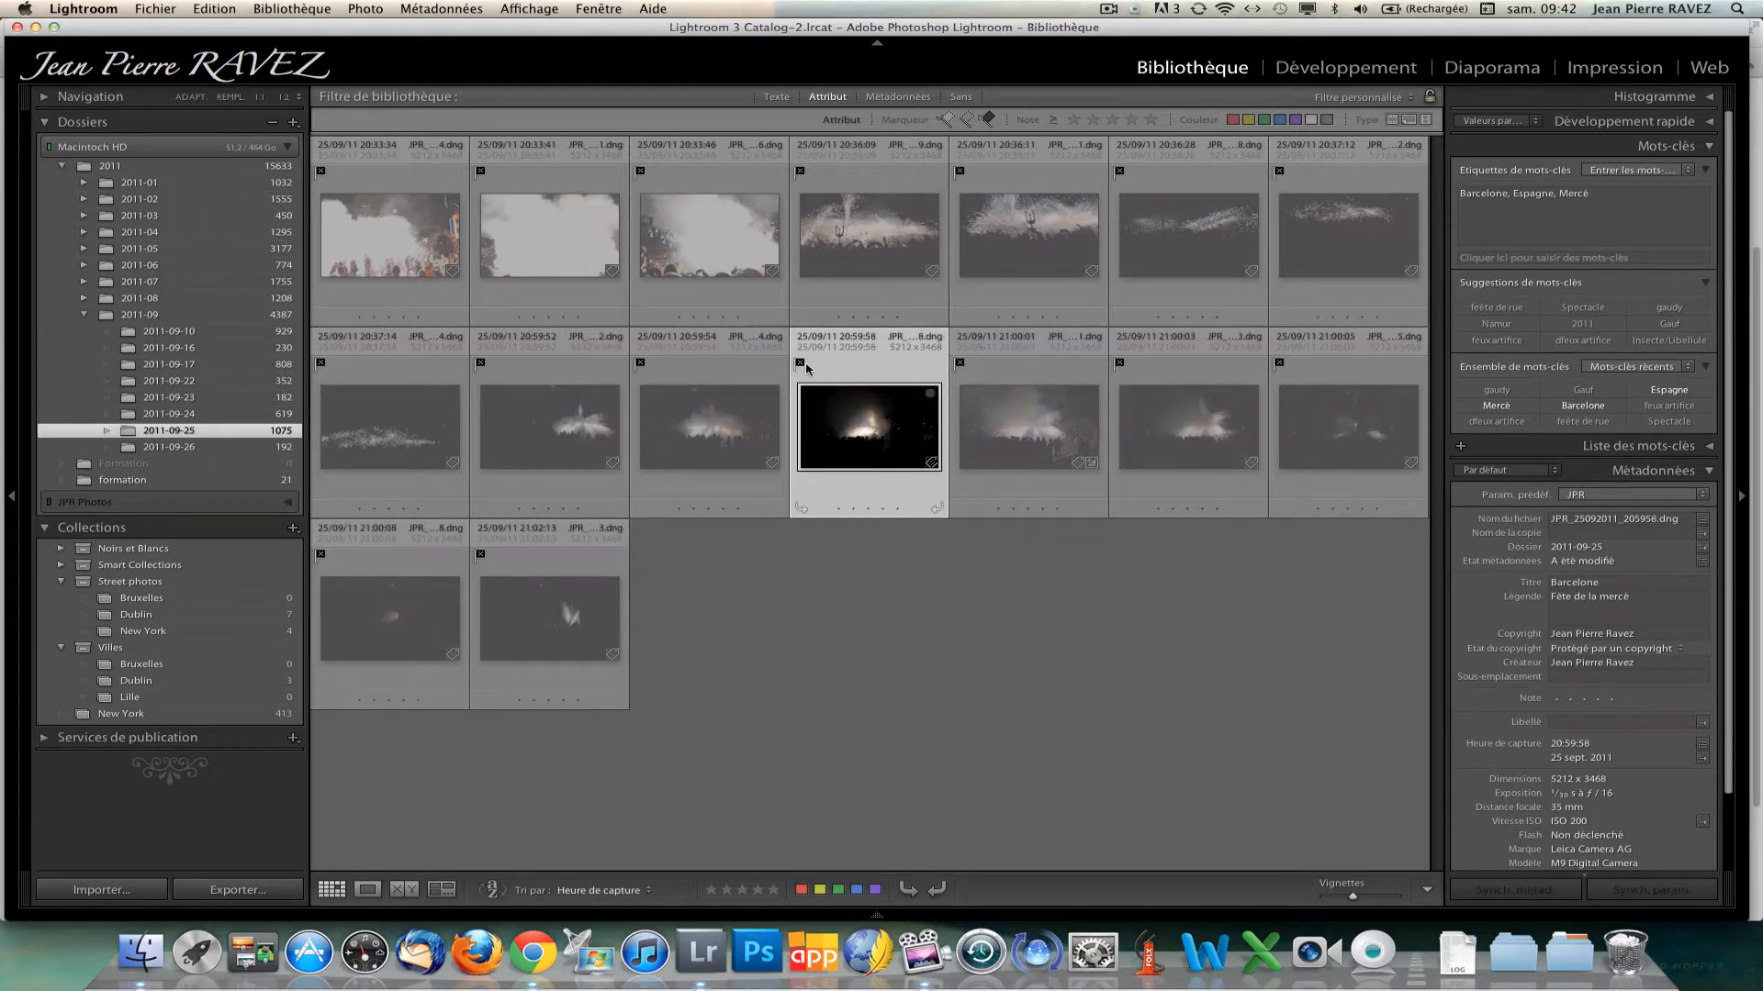
click(988, 117)
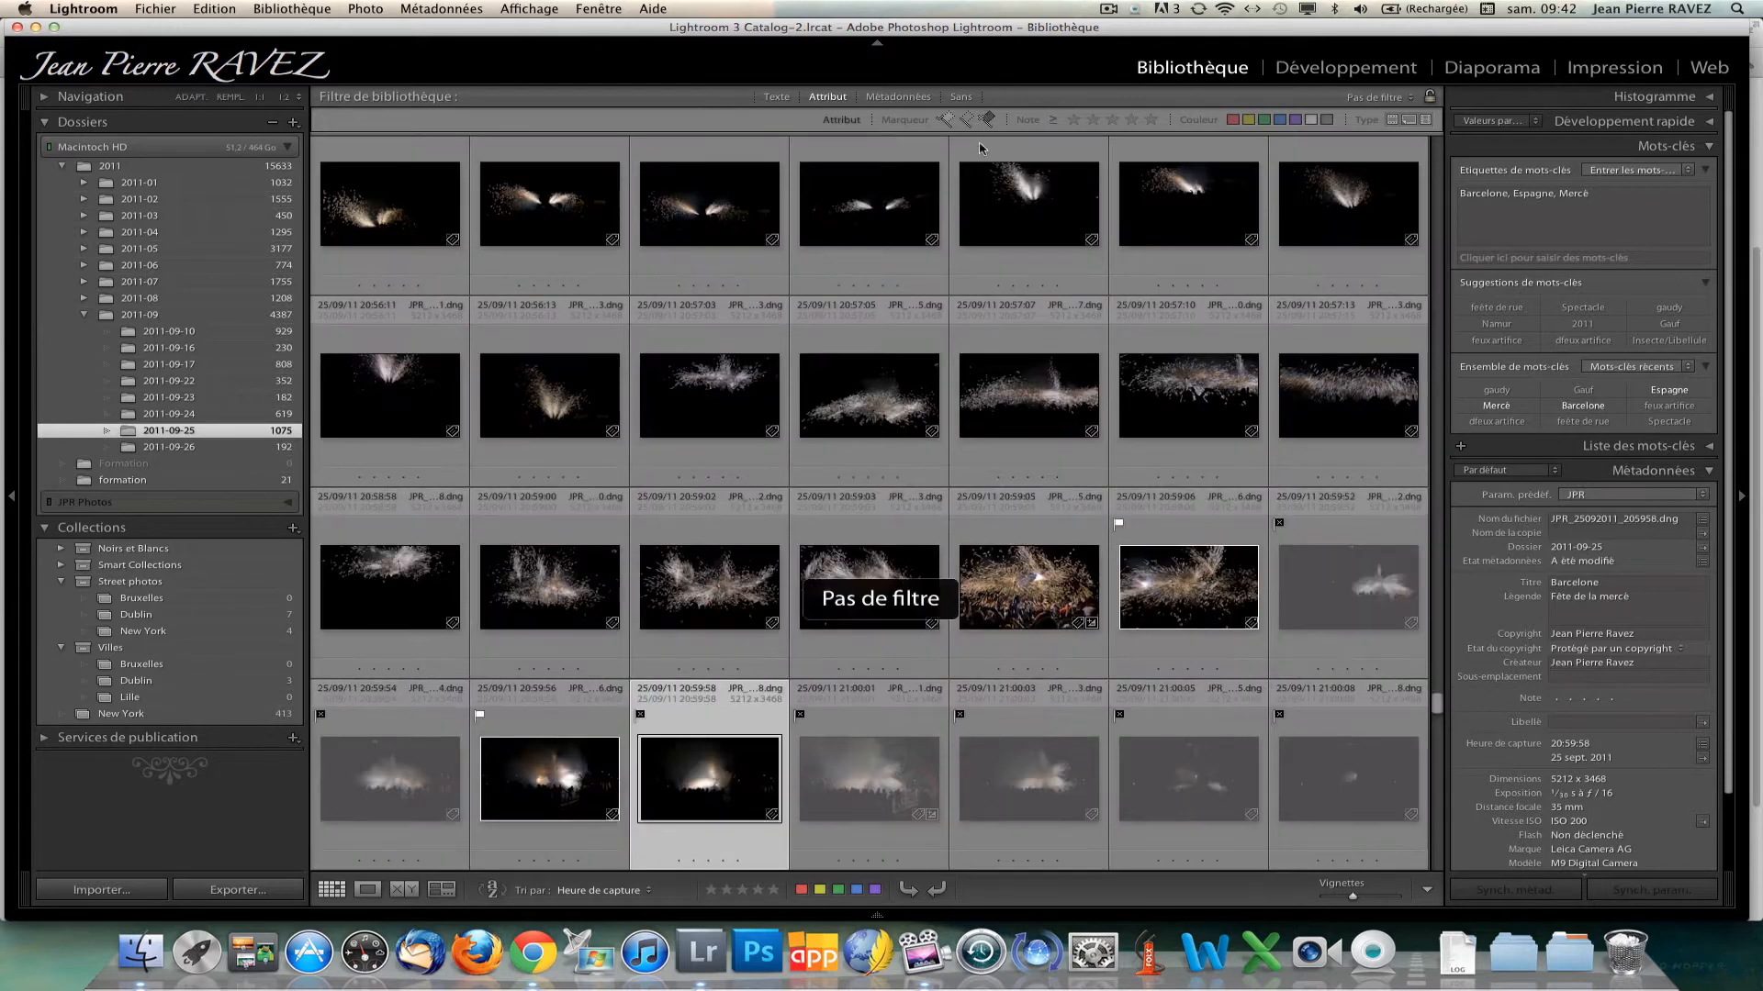
Select the rejected 21:00:01 photo in the full grid and change its flag to a pick.
scroll(871, 684, down, 3)
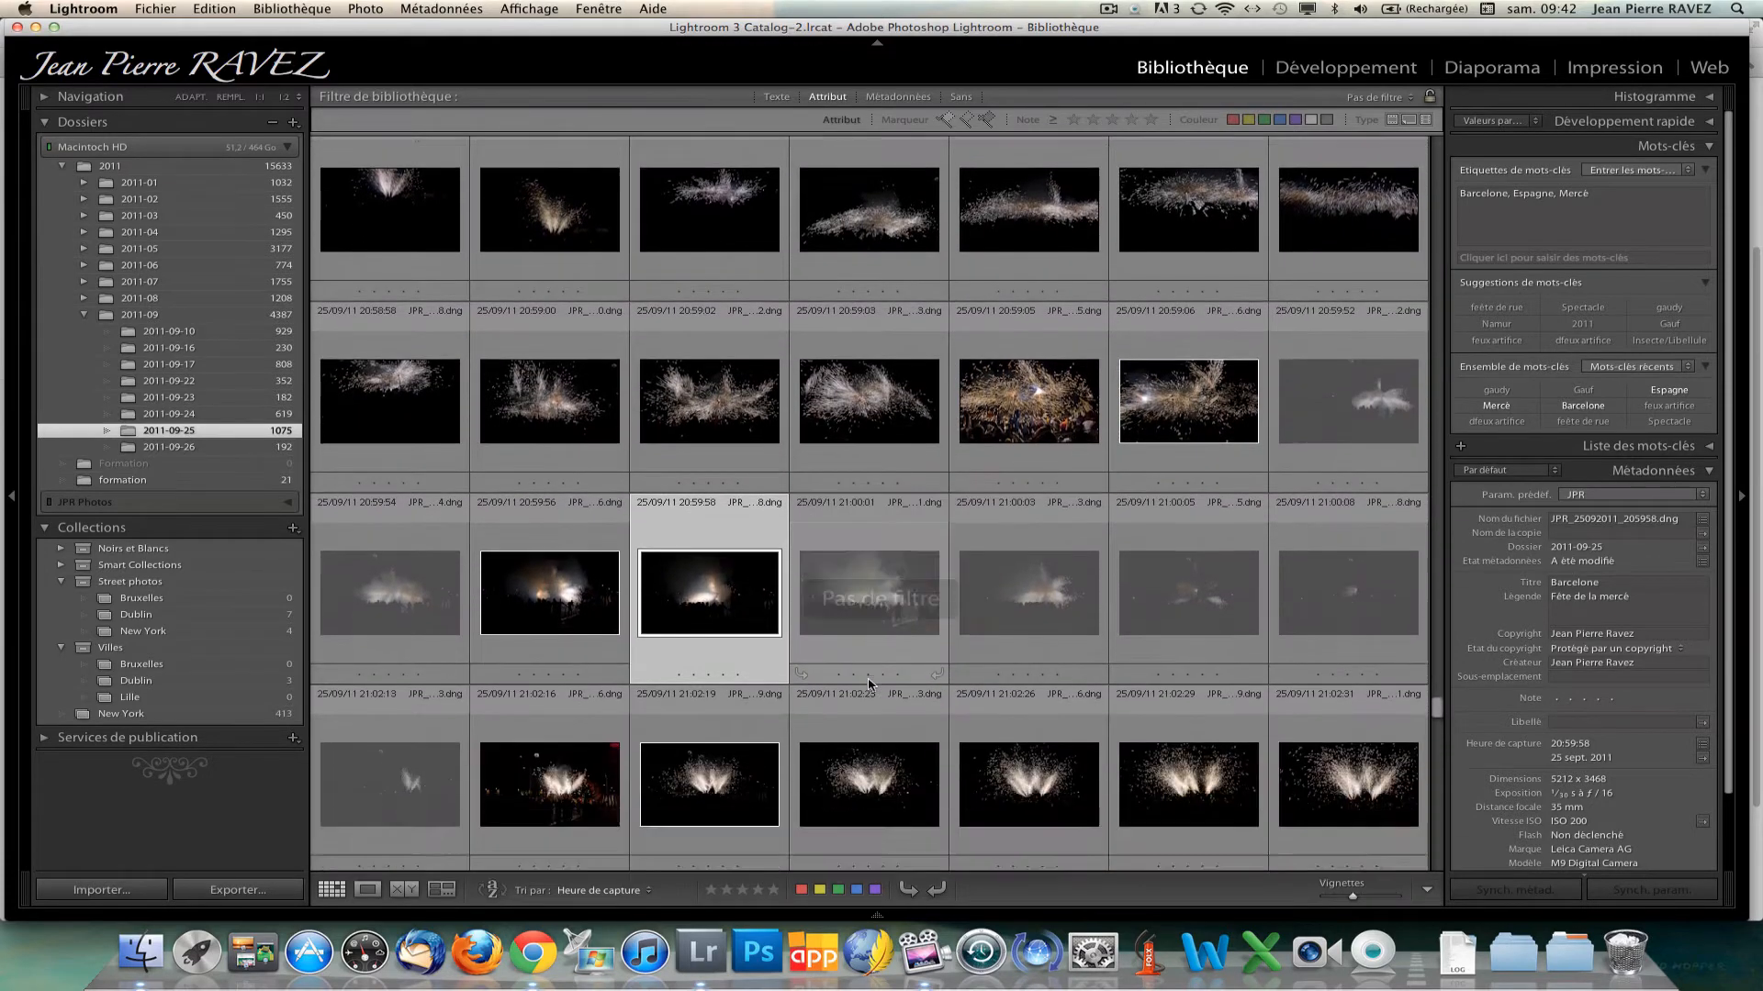
click(852, 390)
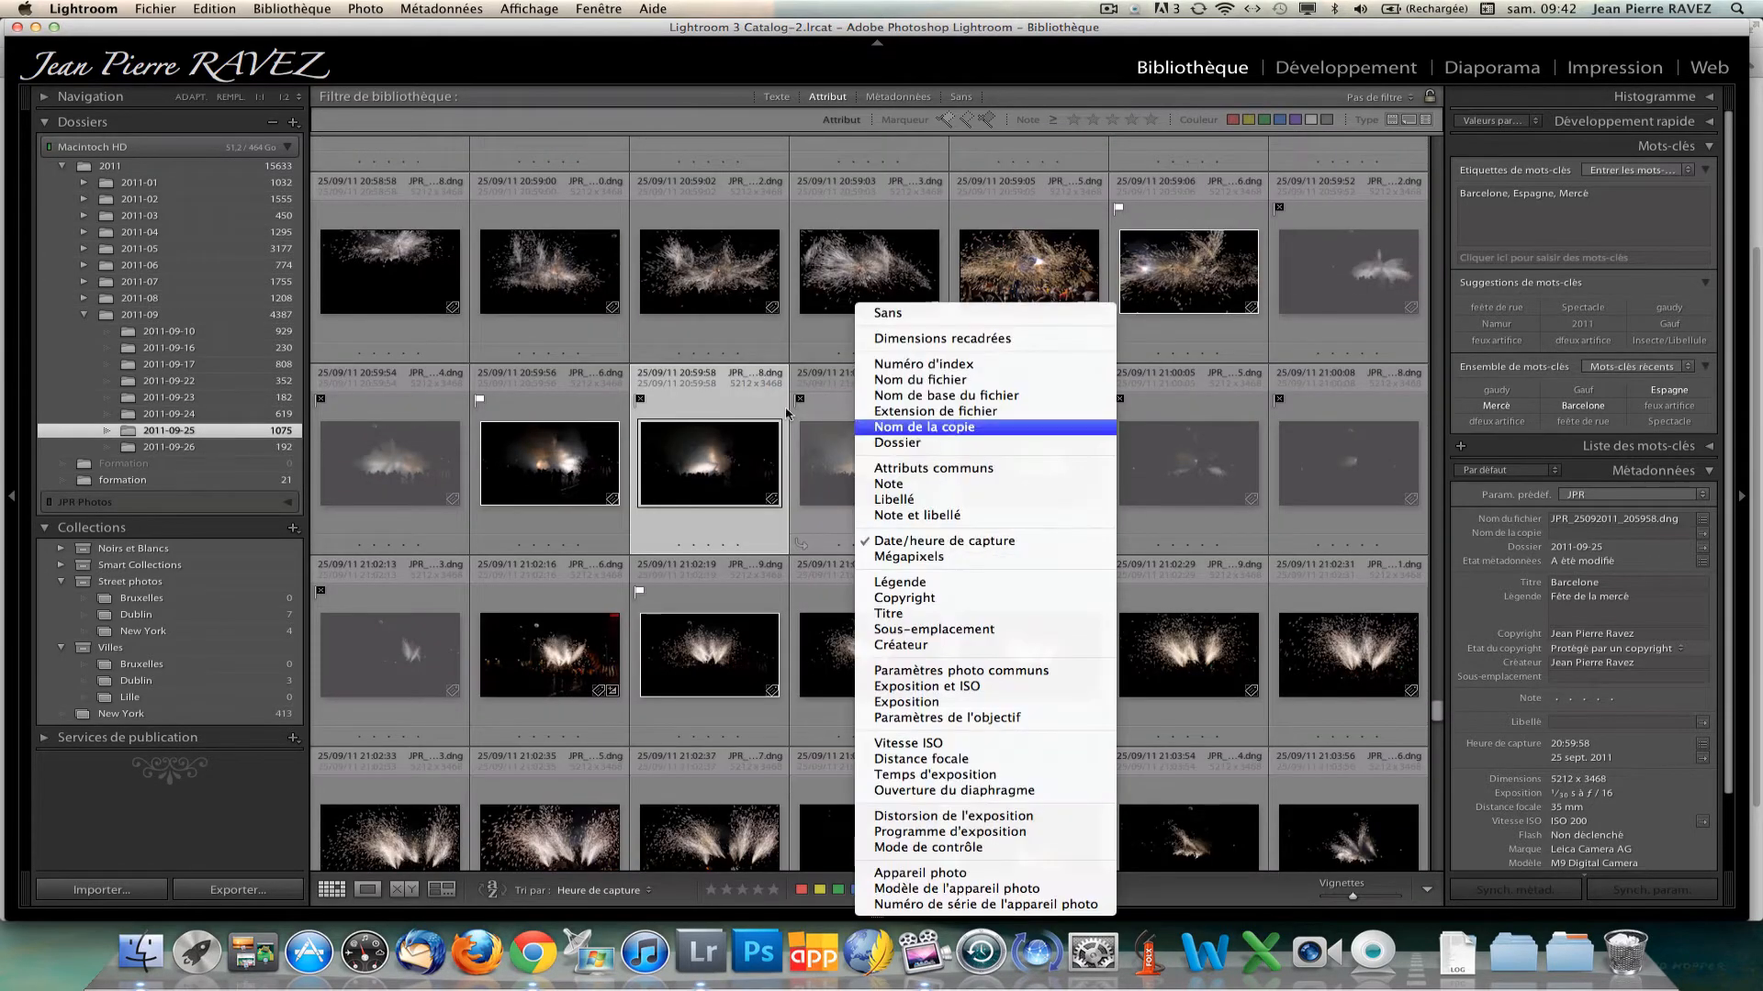
click(811, 418)
click(845, 420)
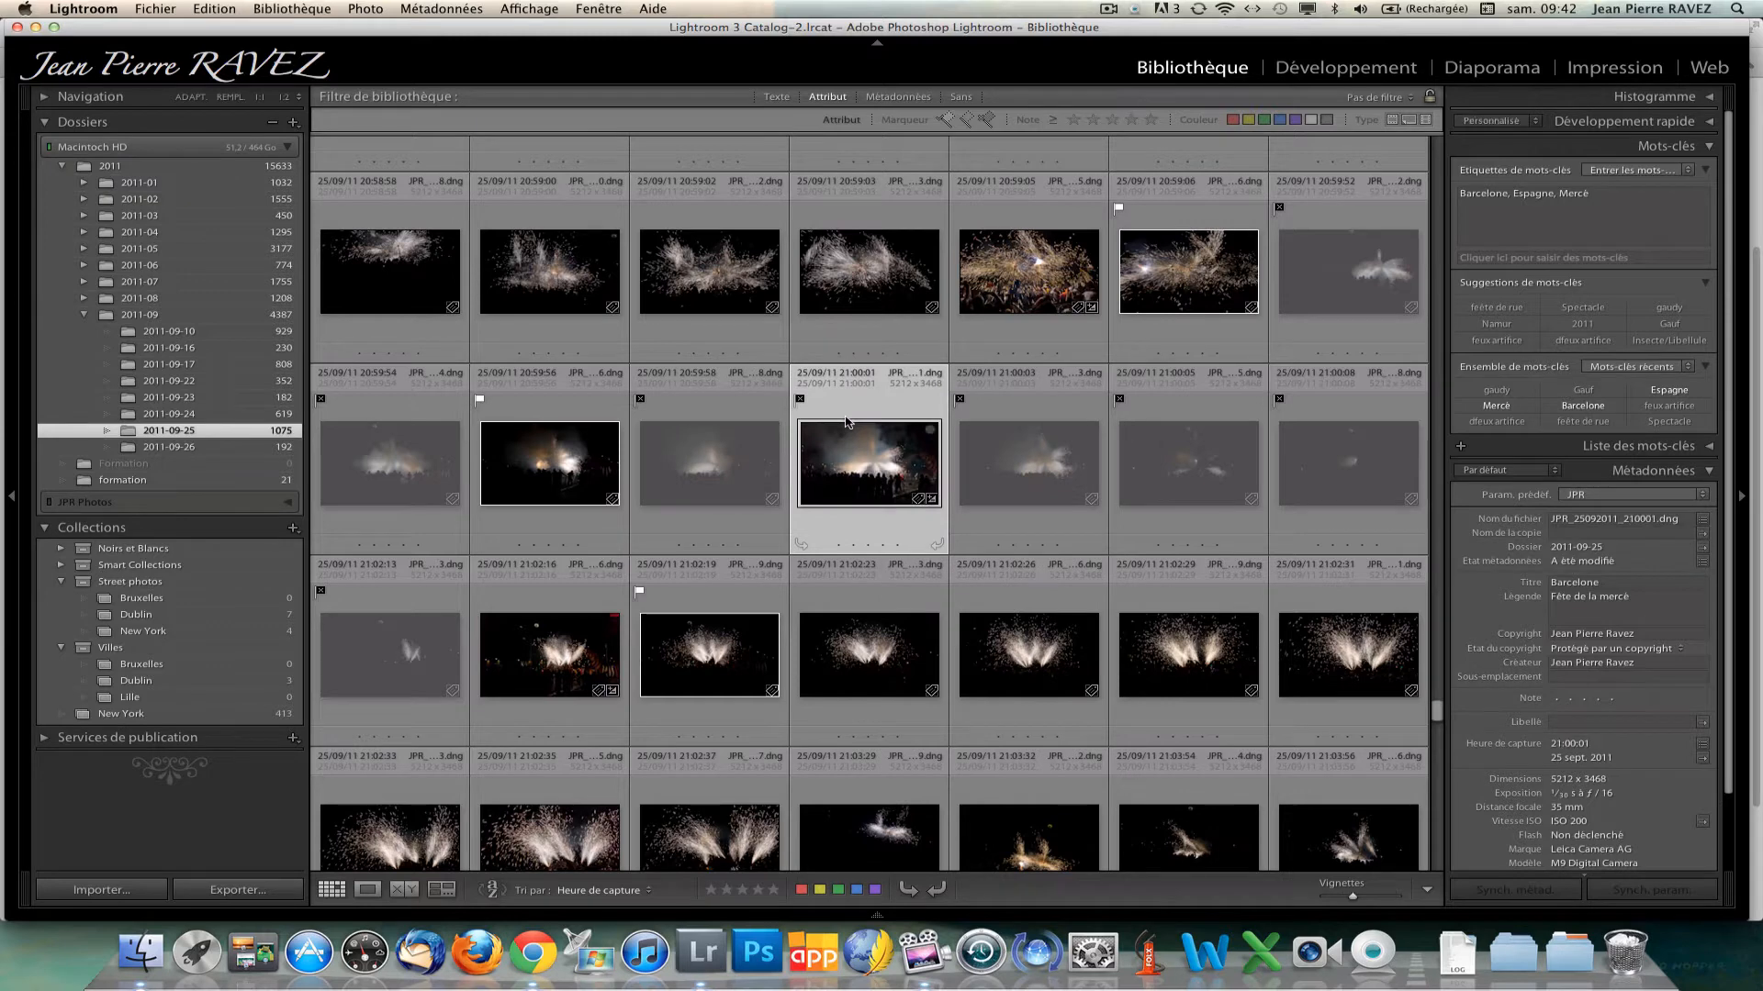
click(800, 402)
Call up the deletion of all rejected photos, cancel it and return to the unfiltered grid.
click(365, 9)
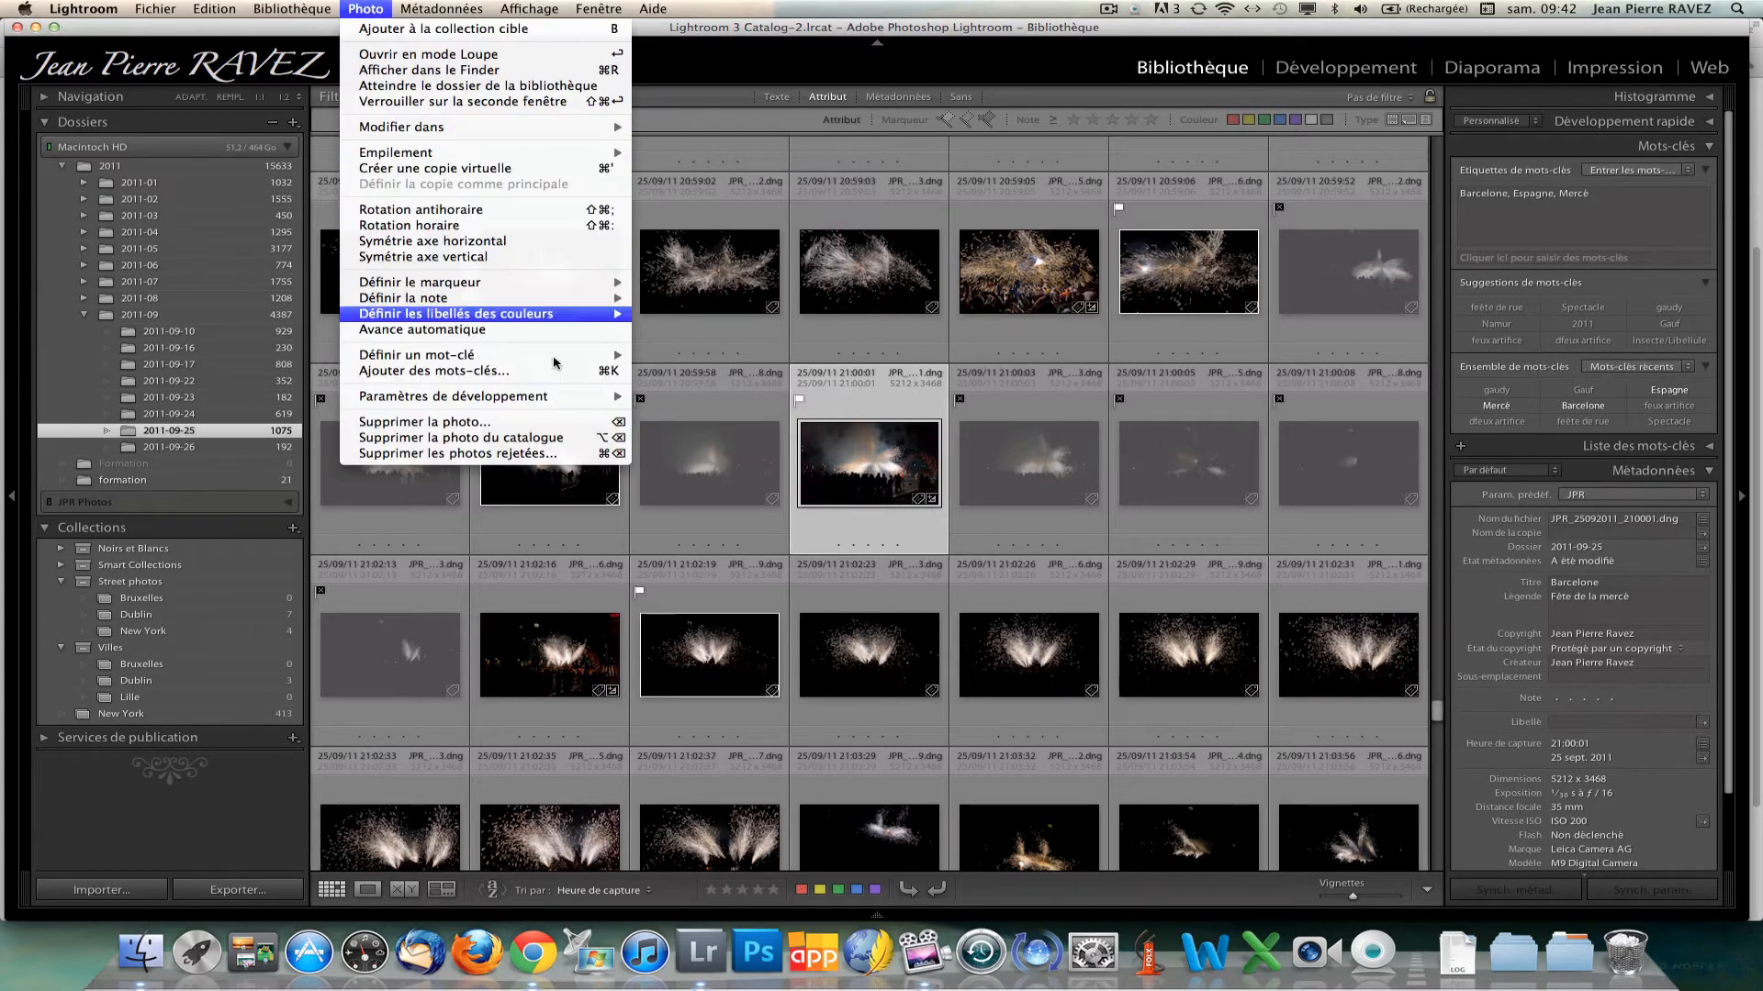
click(548, 453)
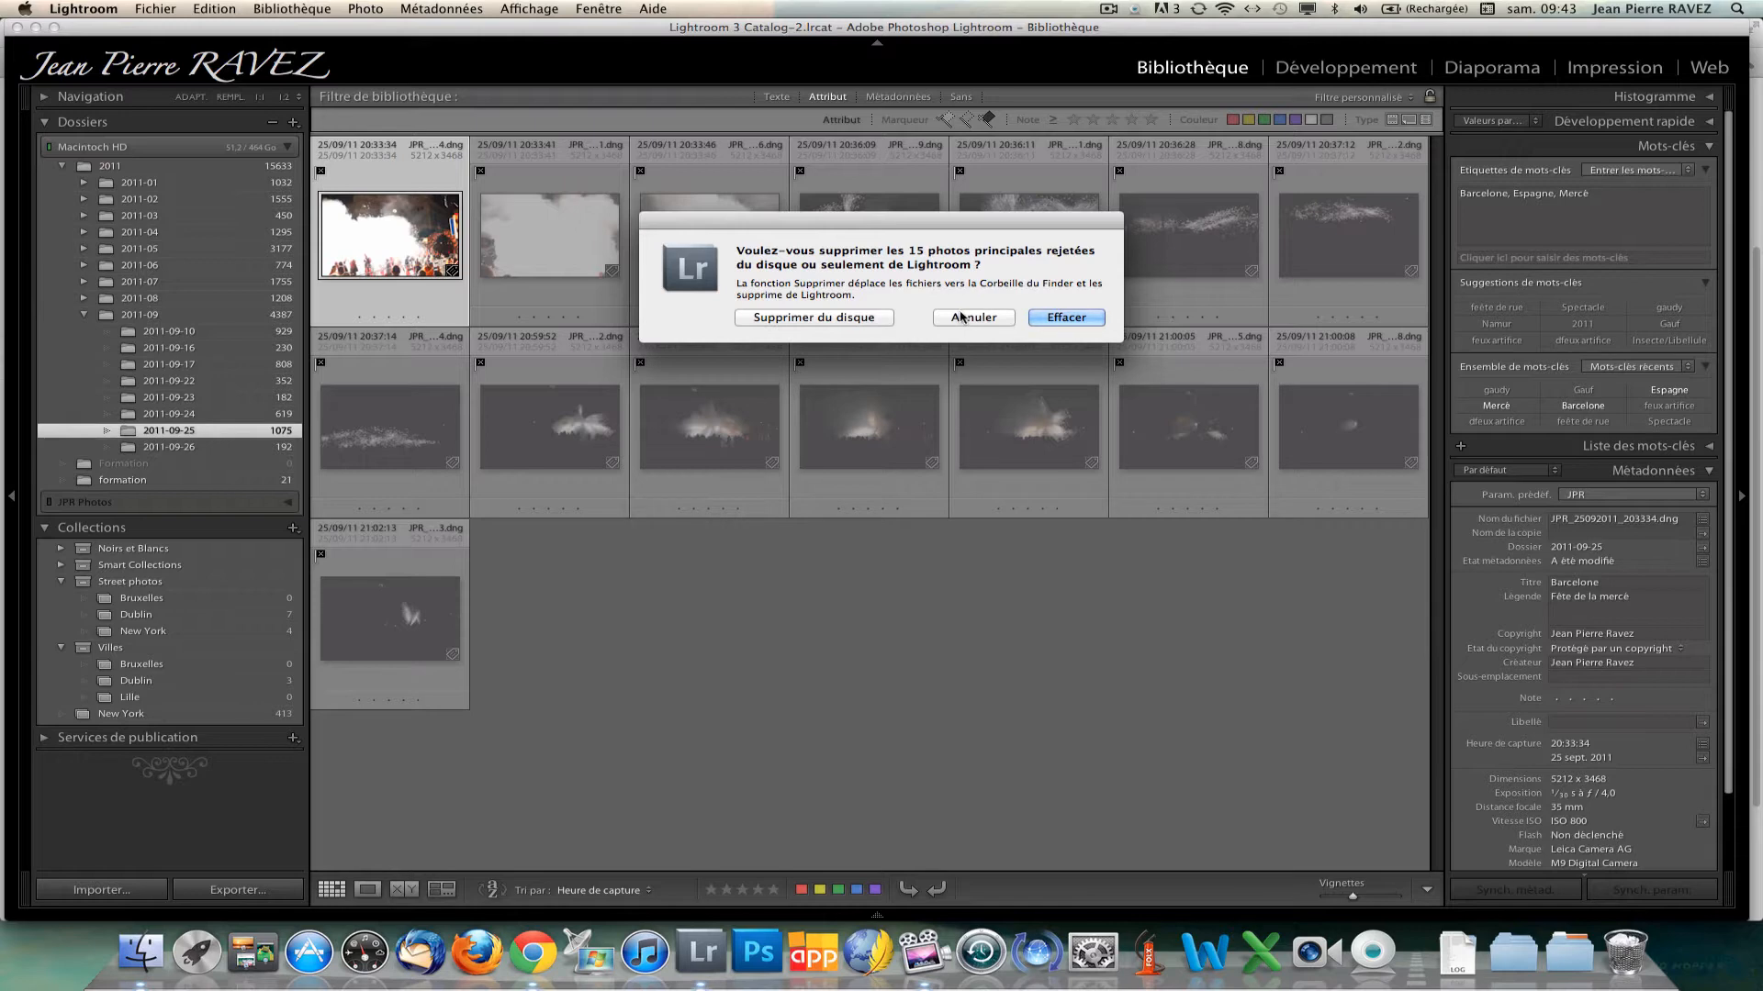
click(965, 317)
key(super+l)
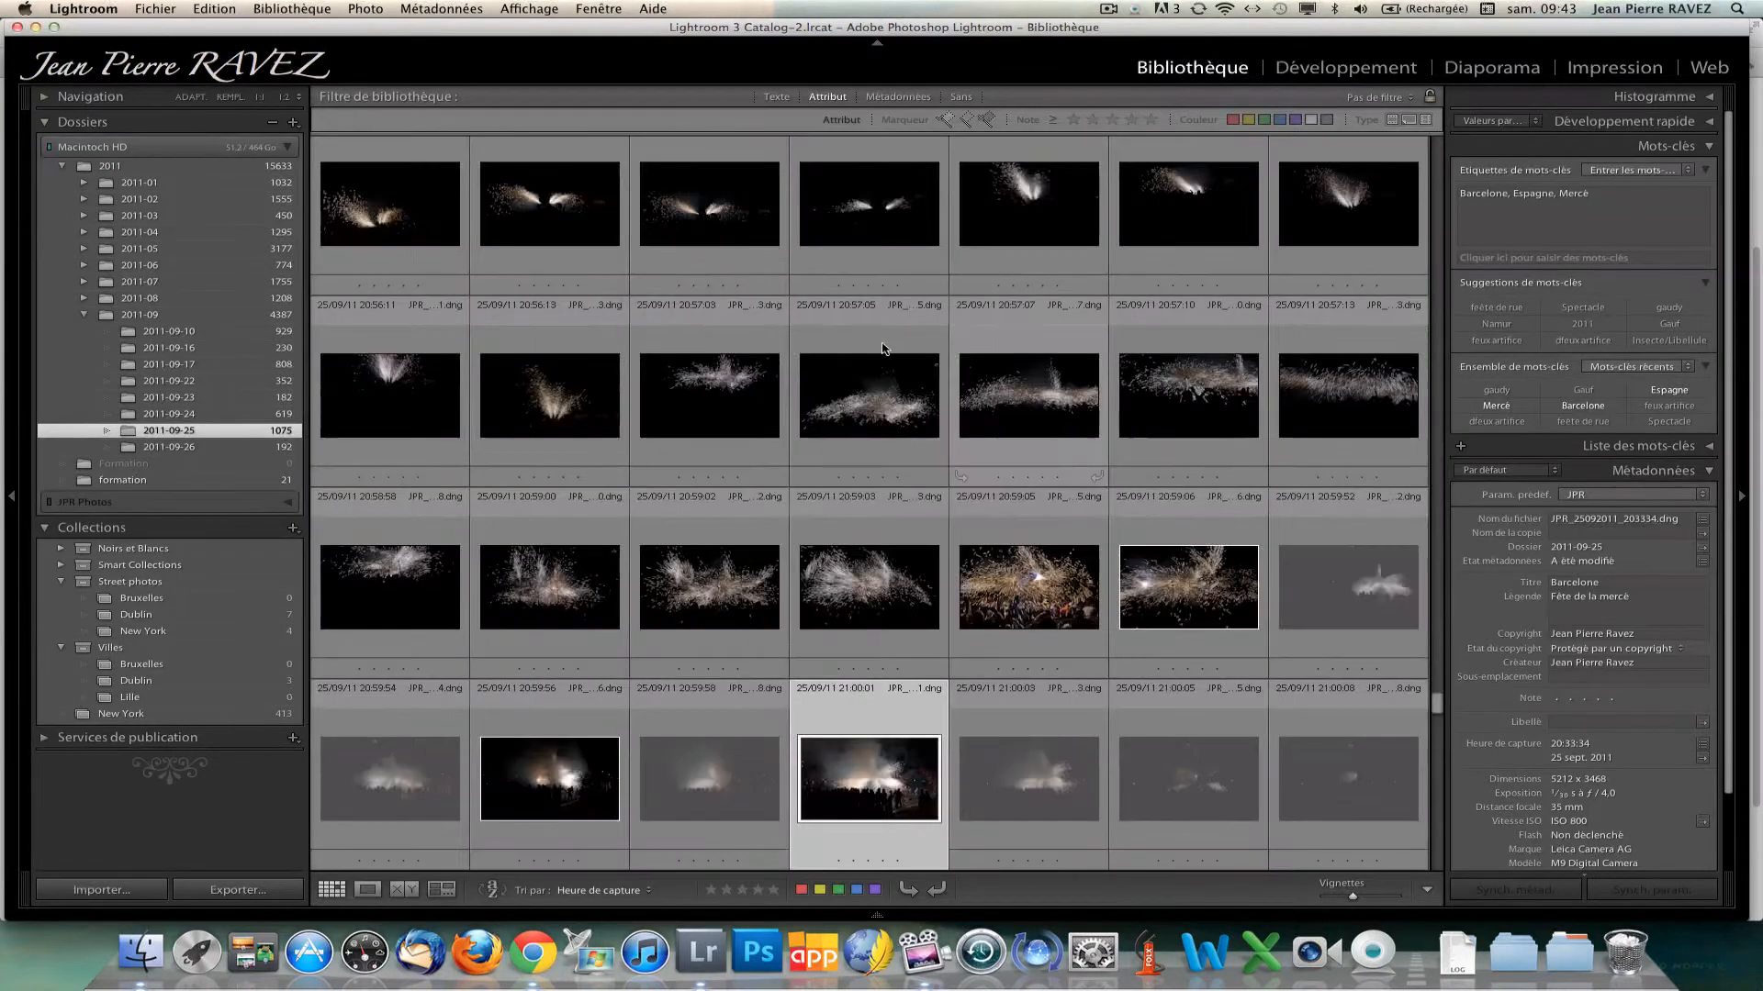
scroll(934, 525, down, 2)
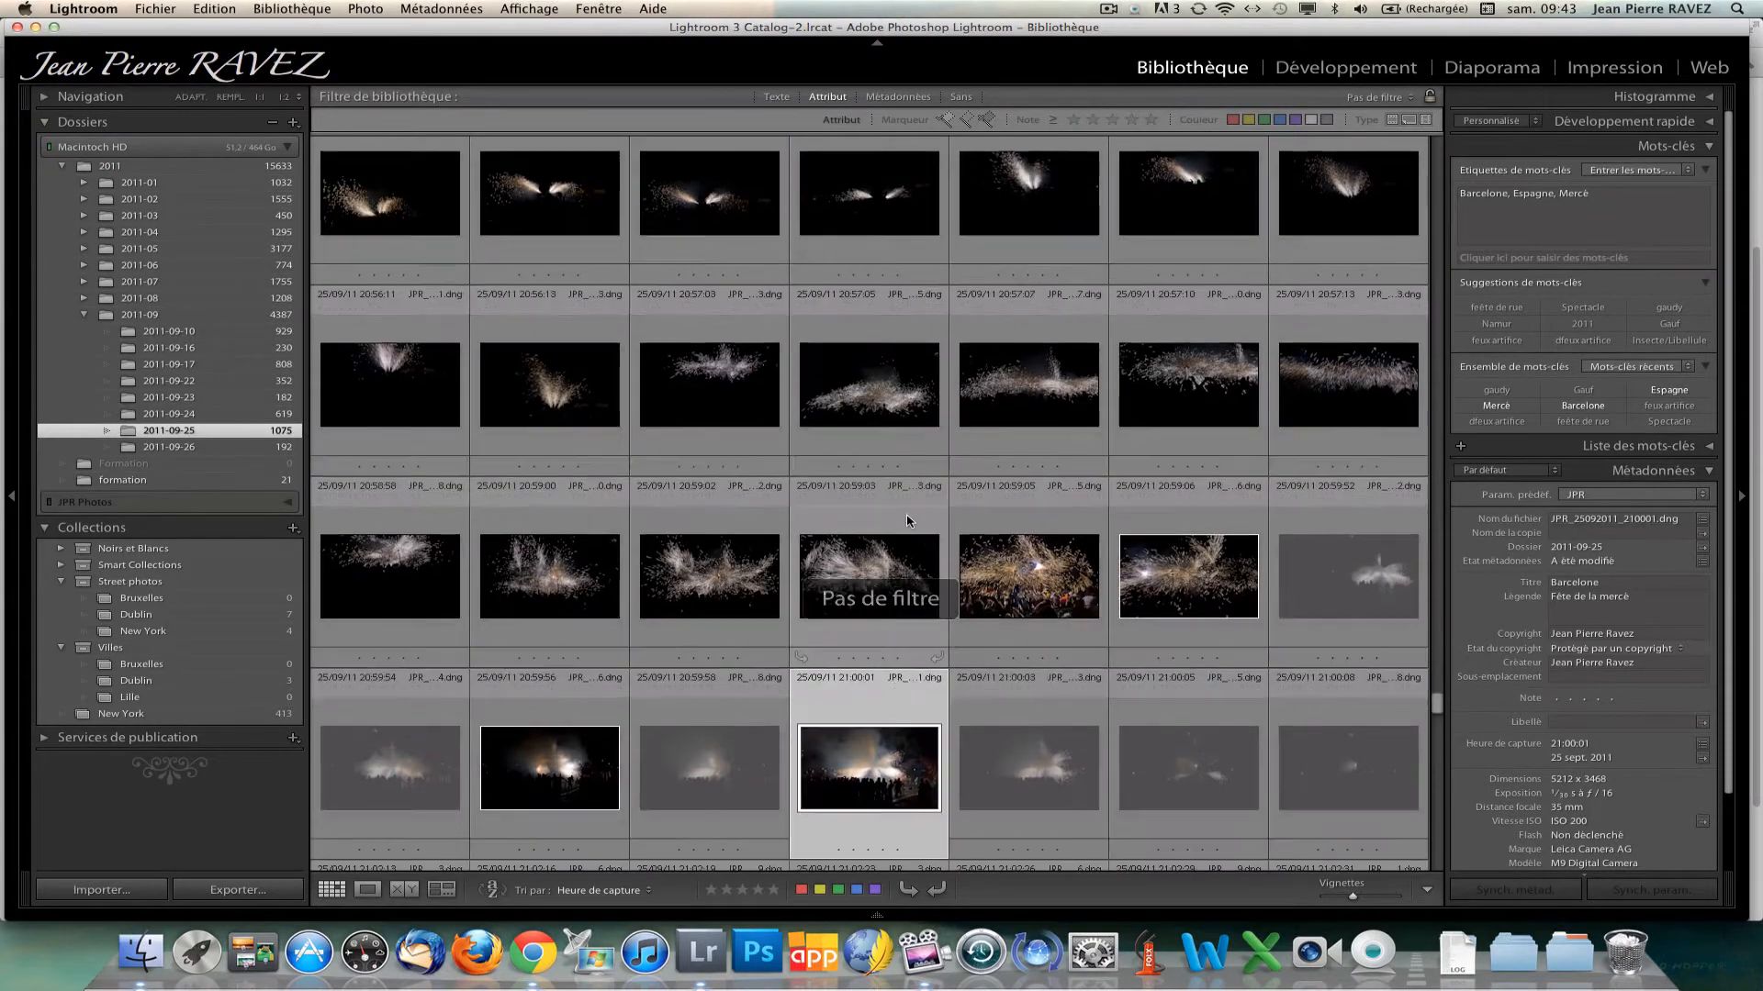
scroll(935, 525, down, 3)
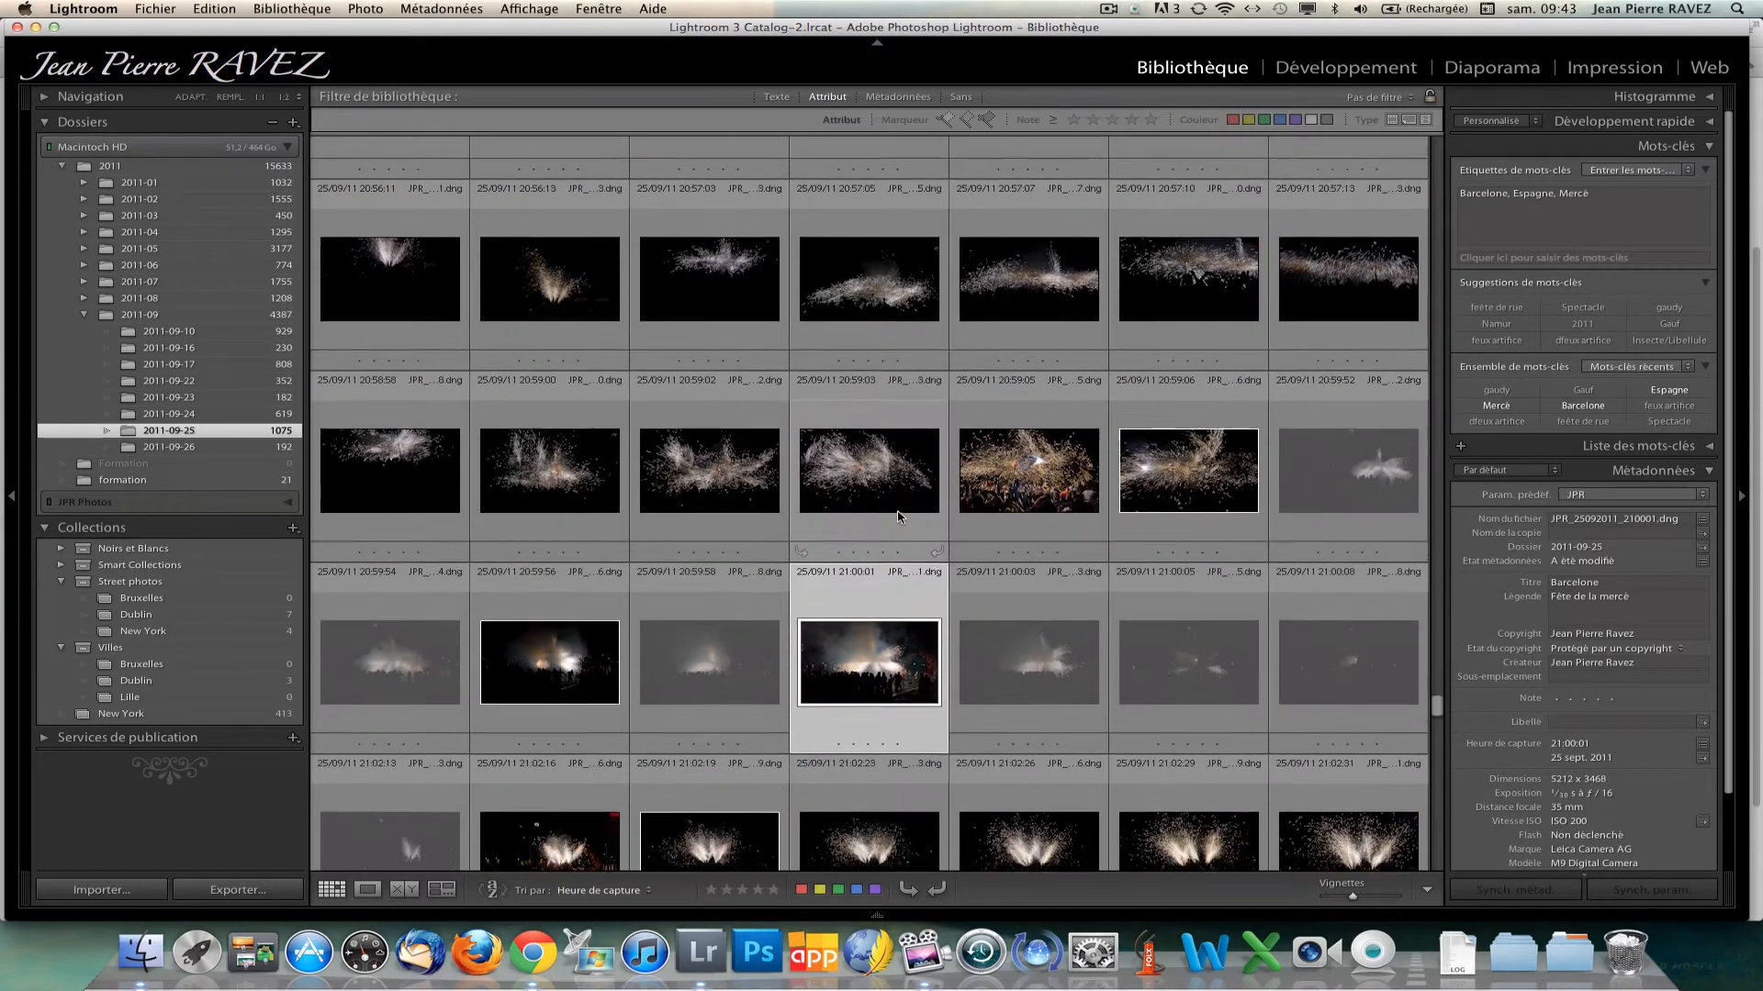
scroll(800, 524, down, 2)
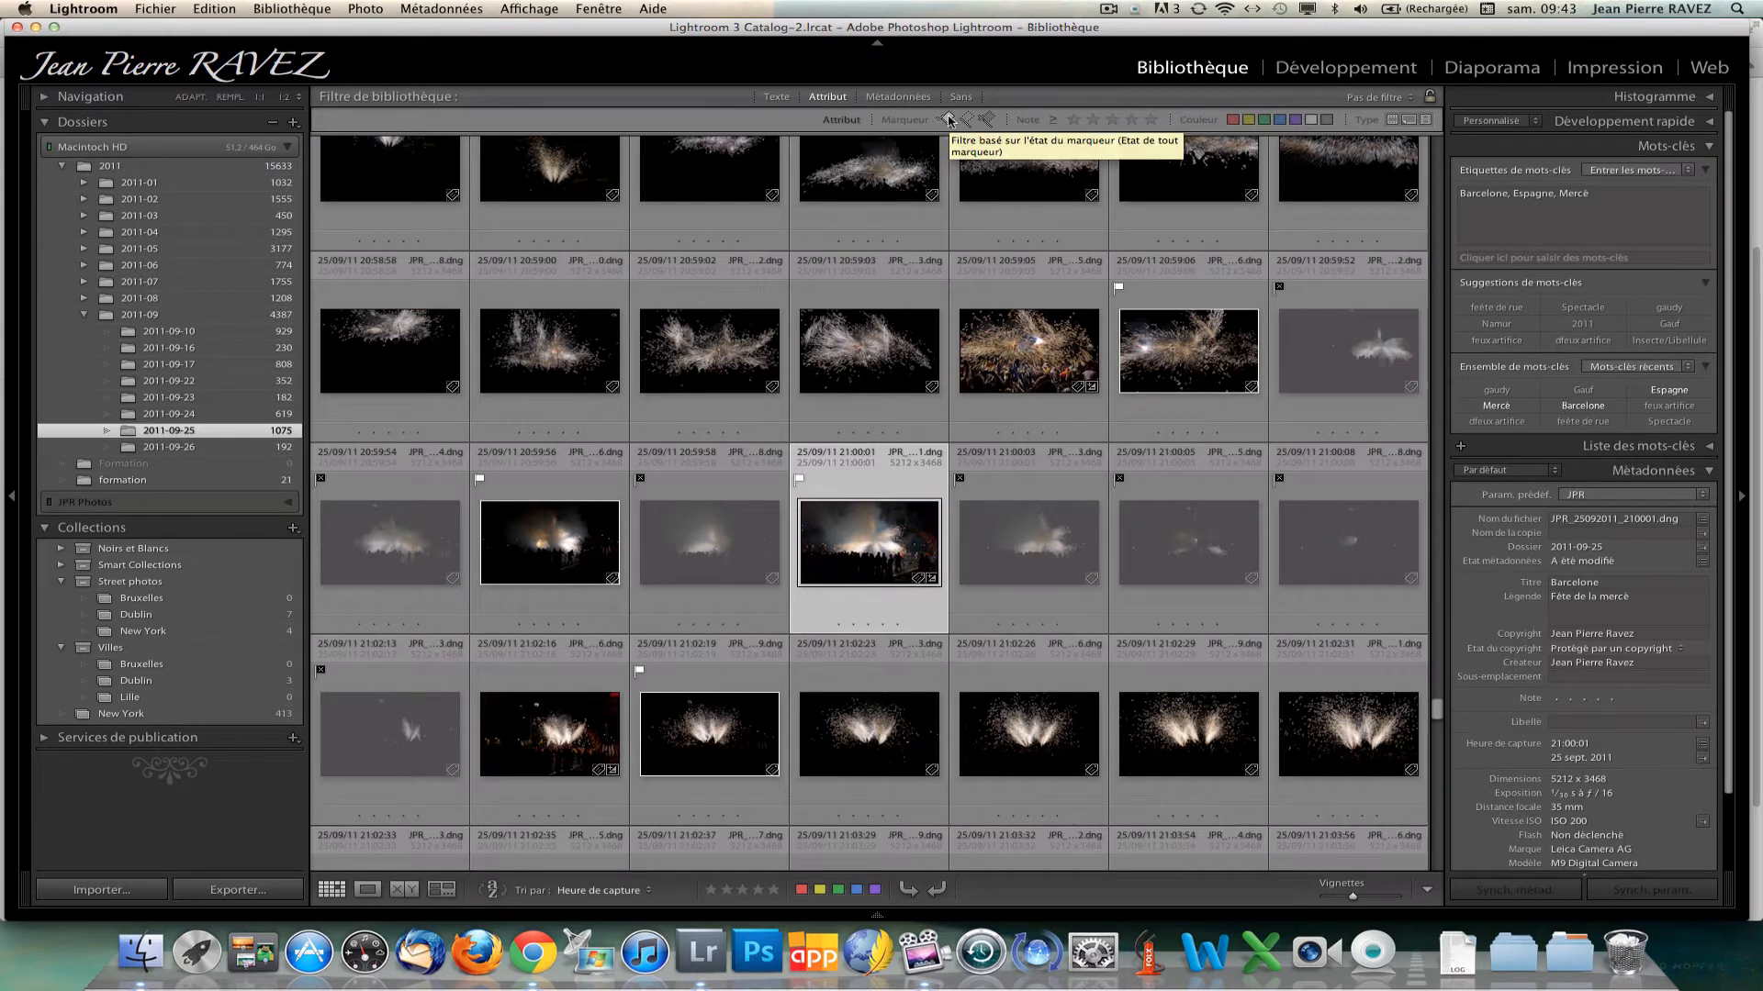
Filter the grid by flag to show picked and unflagged photos while hiding the rejected ones.
click(948, 119)
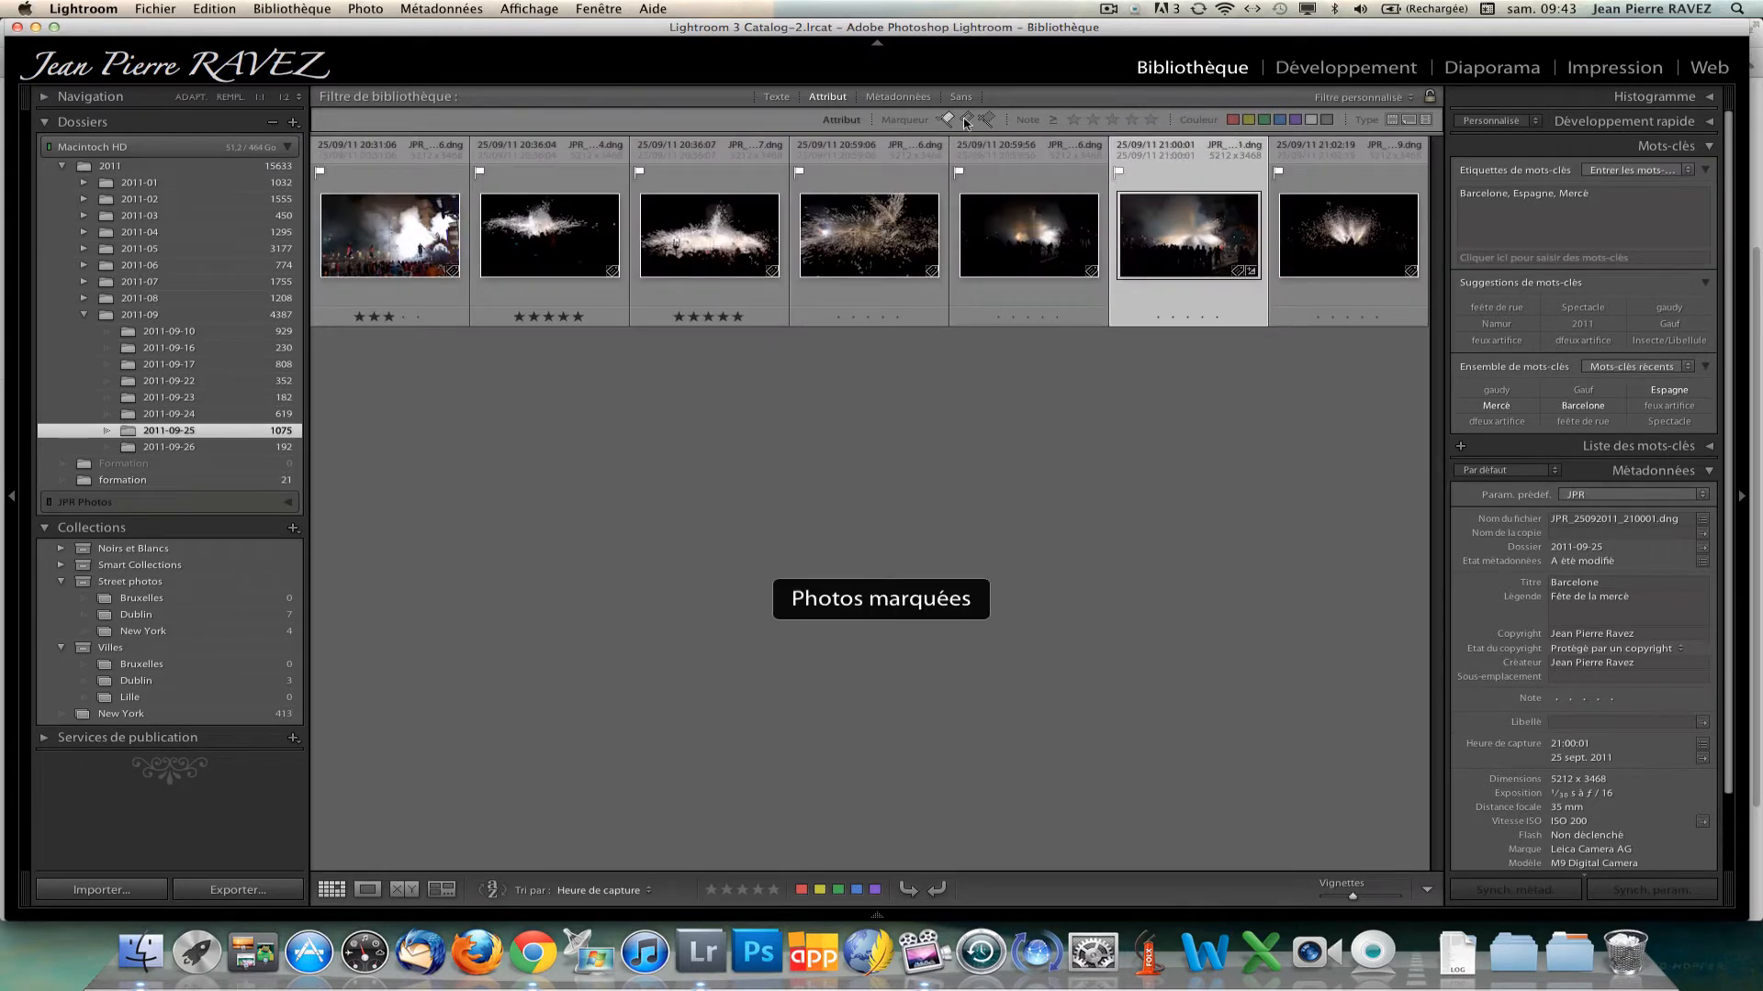
click(967, 120)
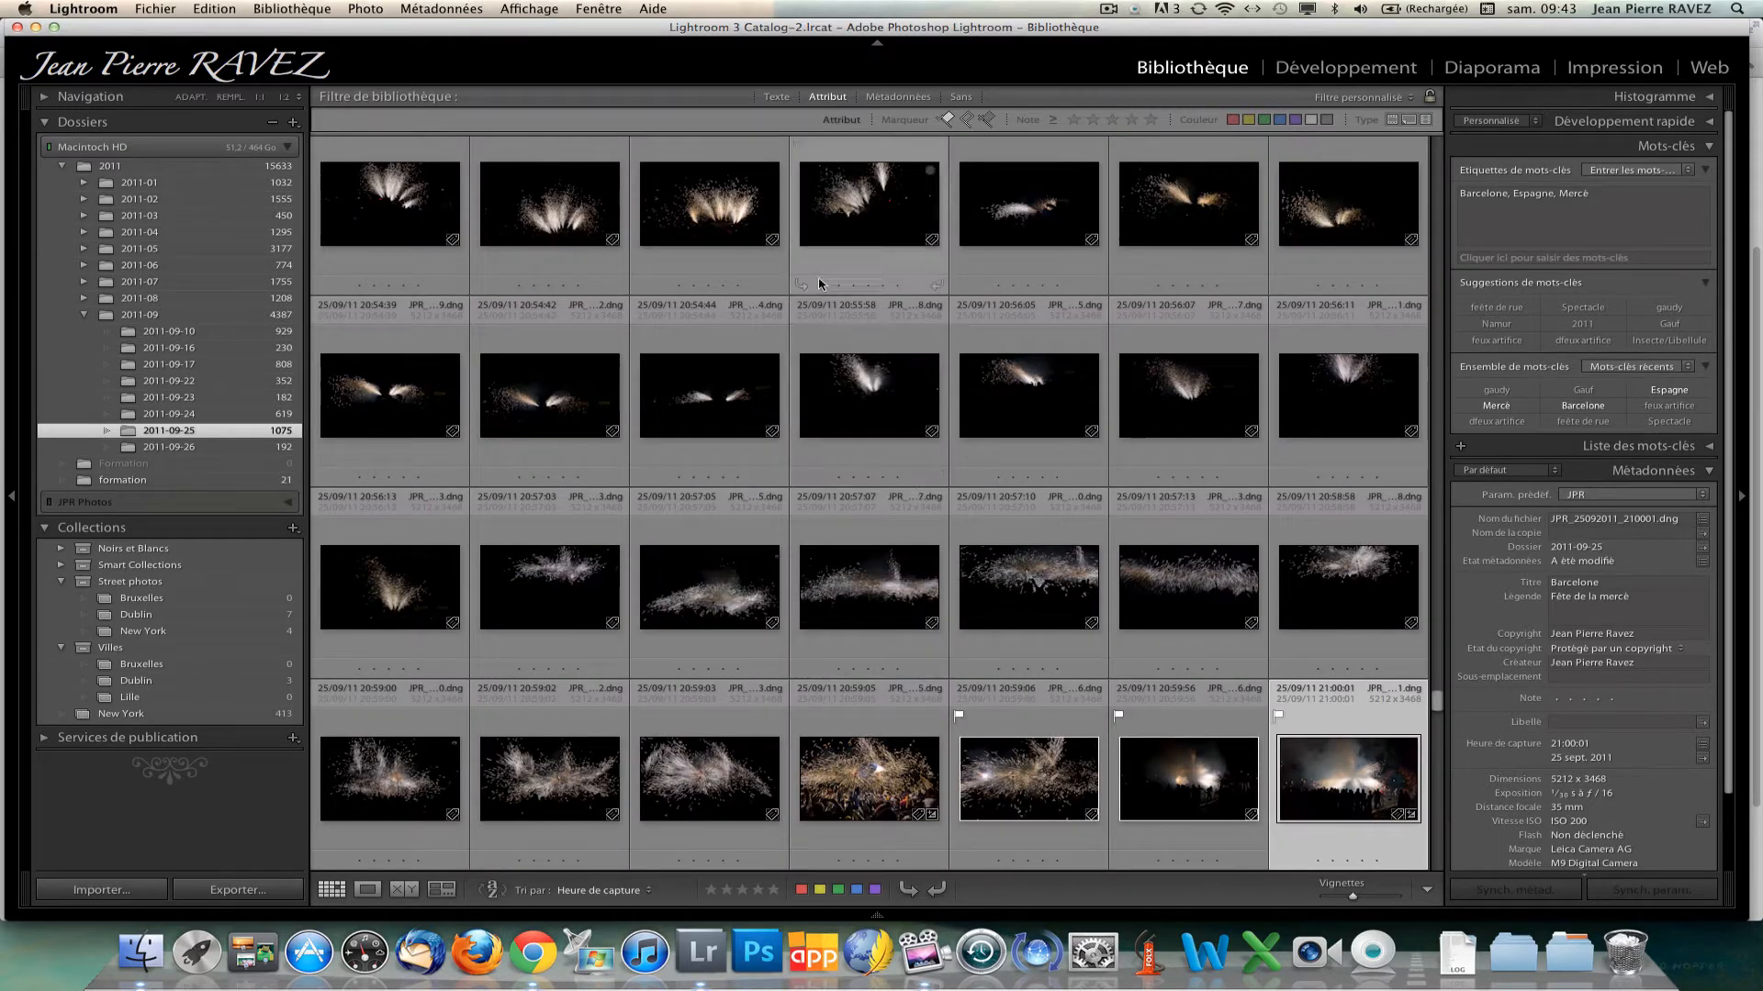
scroll(585, 335, down, 1)
scroll(586, 339, up, 2)
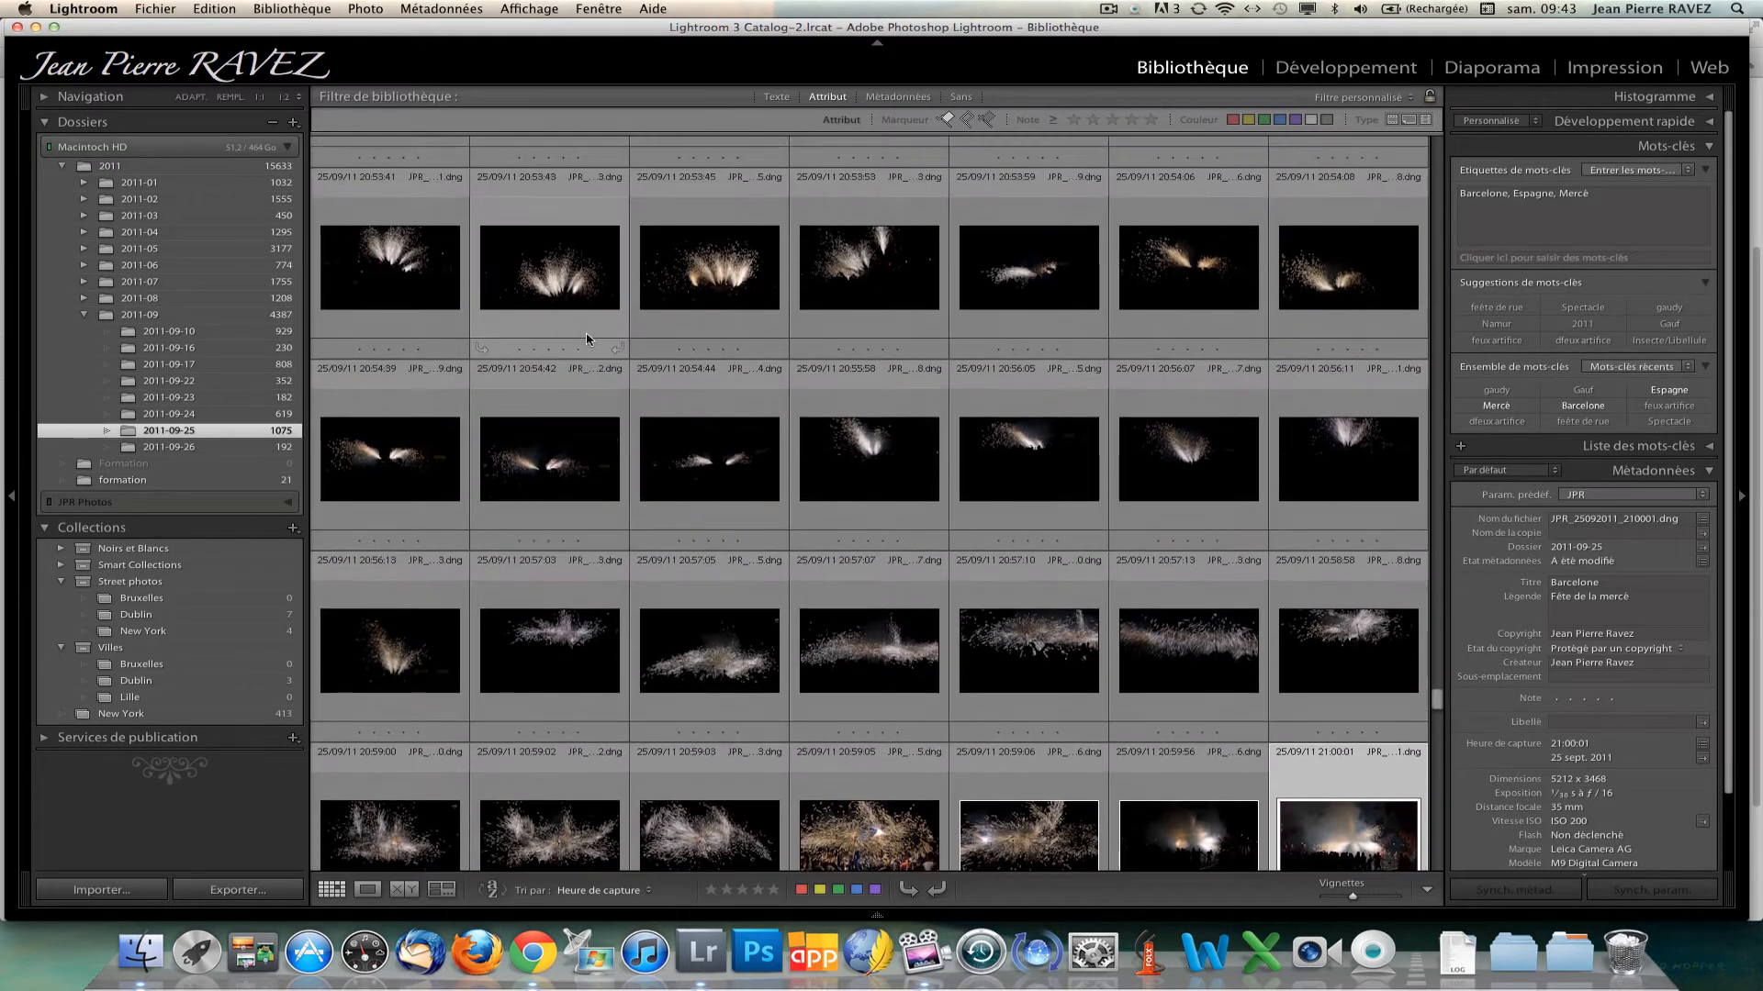
Open the 20:53:00 photo in single-photo view and flag it as a pick, with the toolbar displayed.
double_click(364, 181)
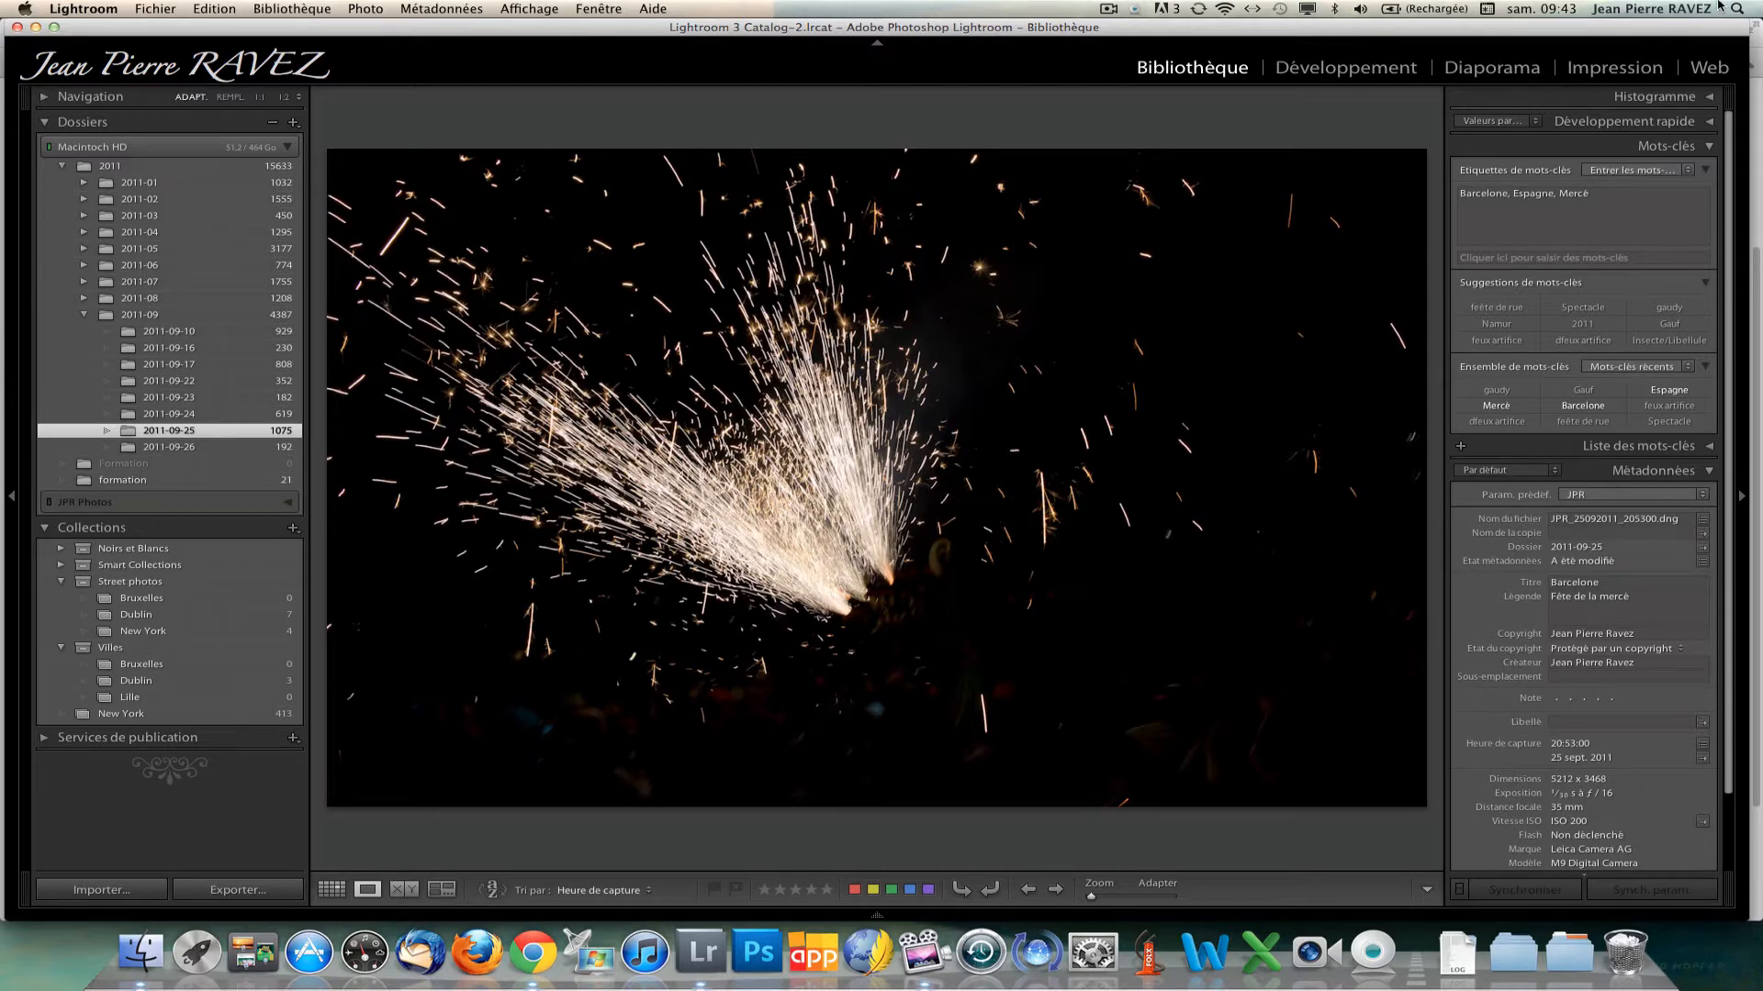
key(p)
key(t)
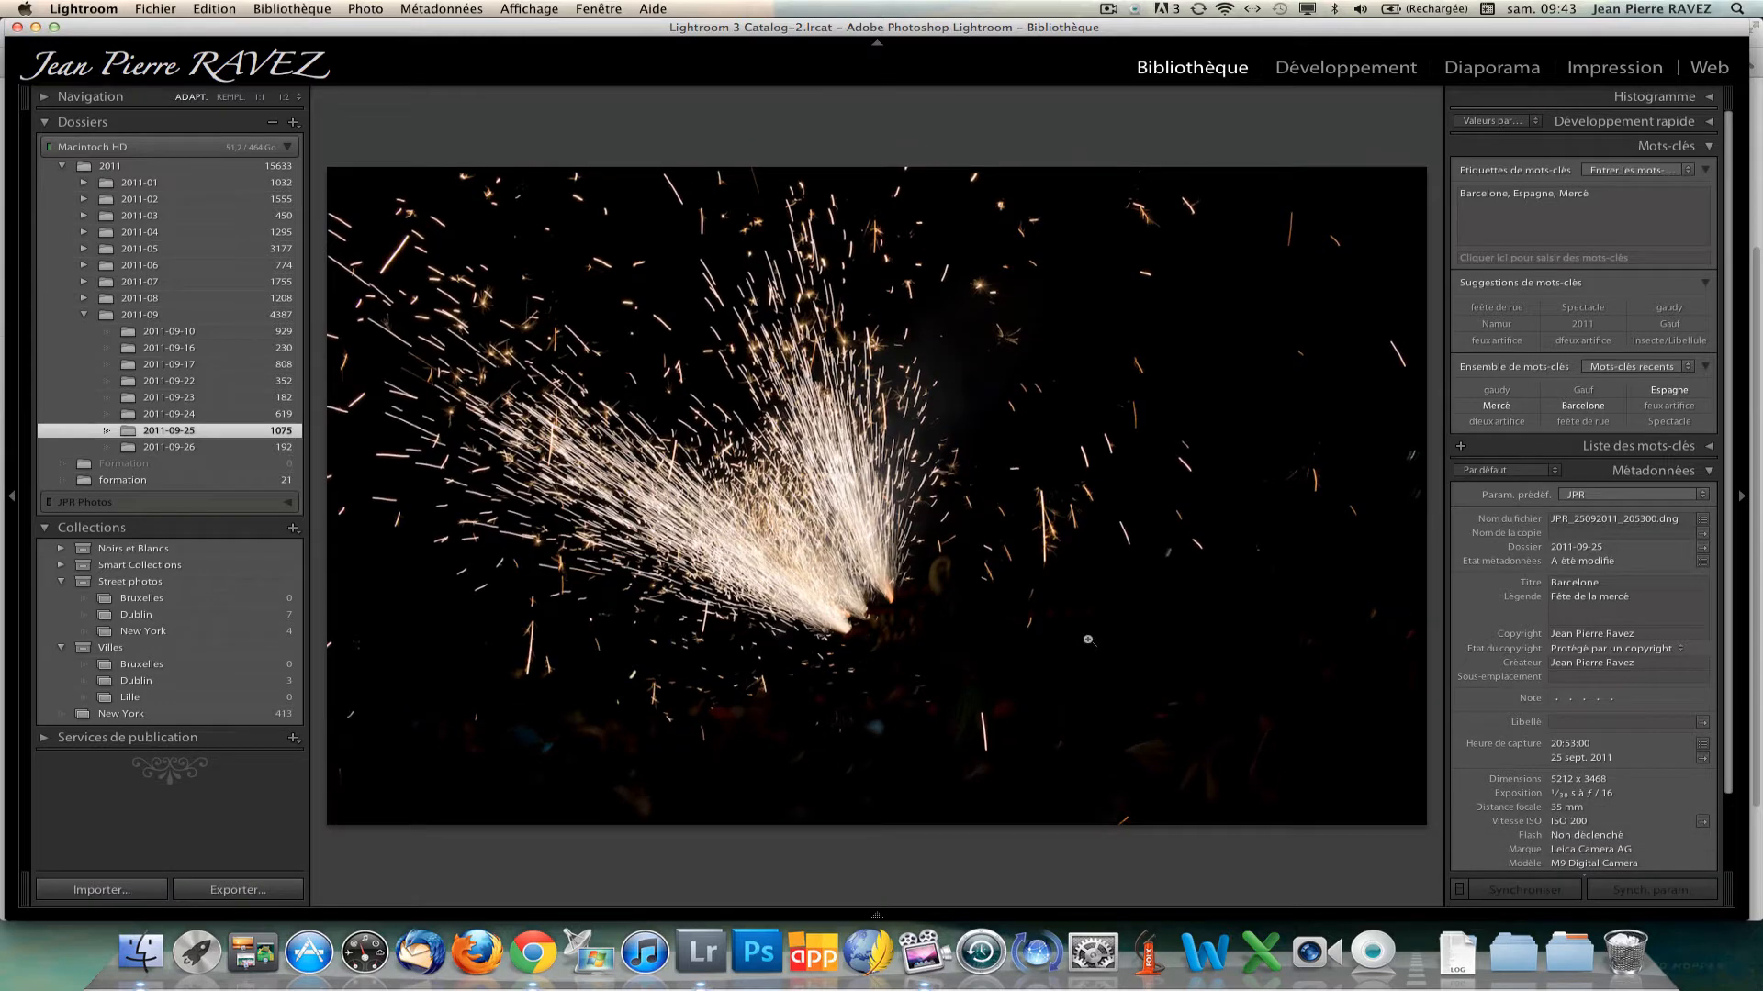
key(t)
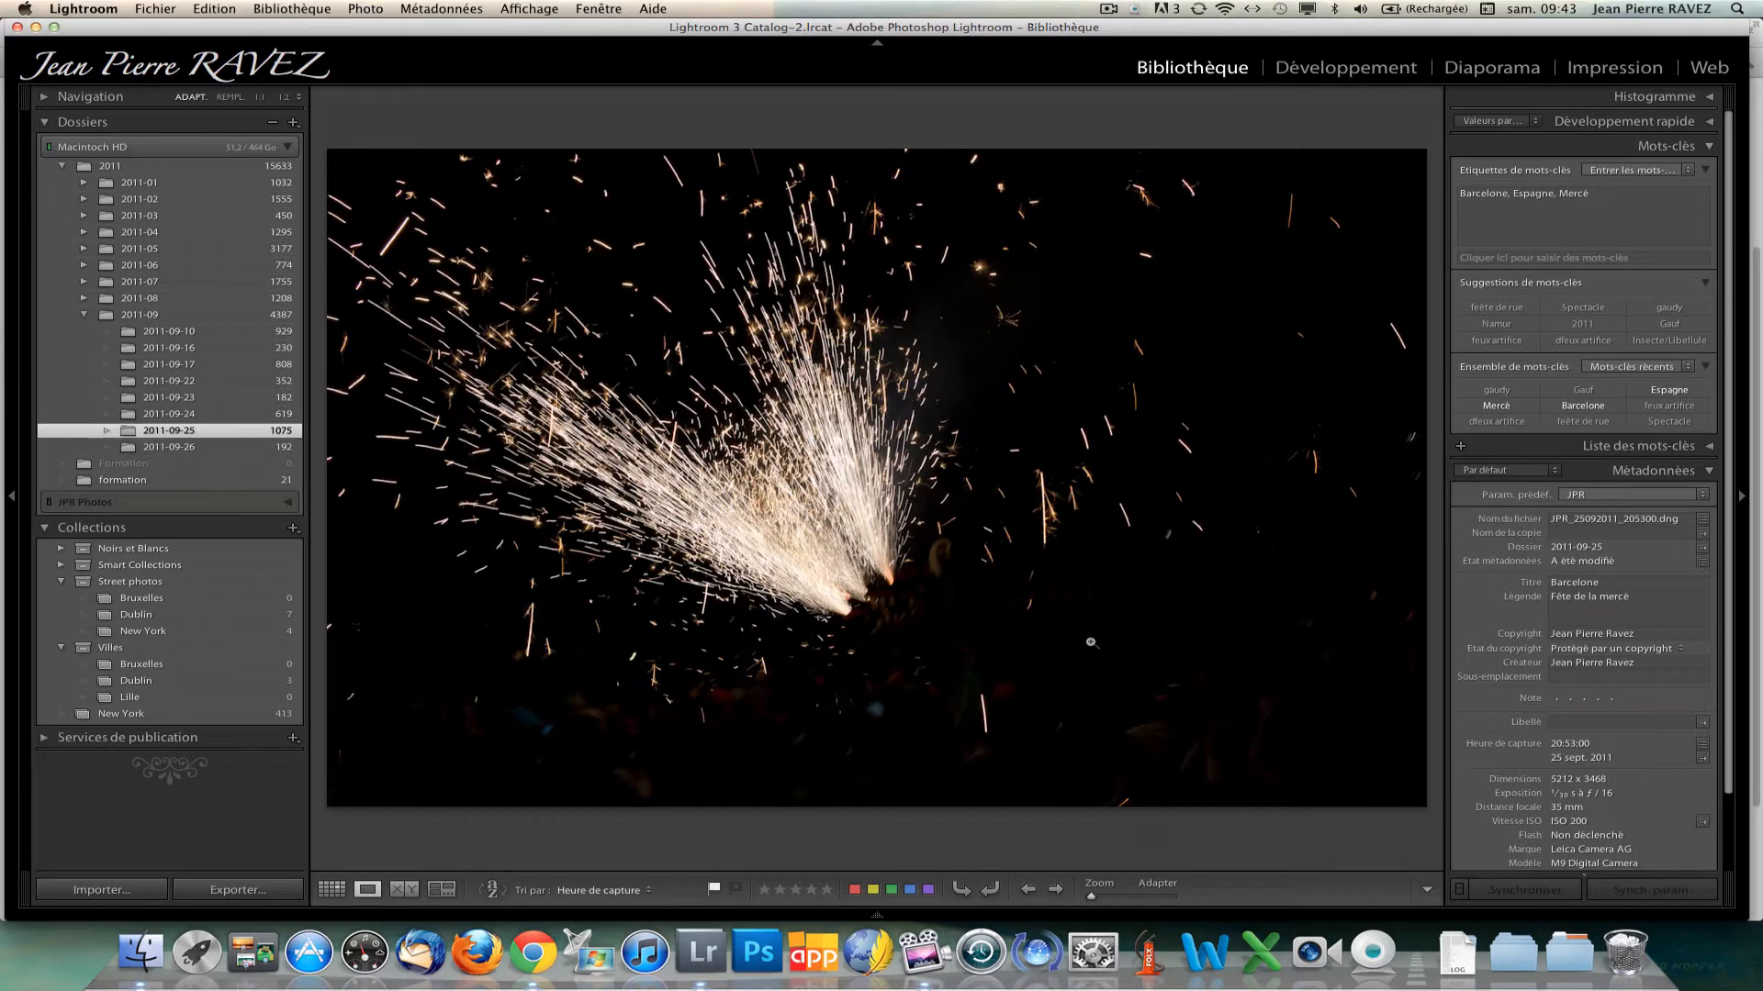
key(t)
key(t)
key(Right)
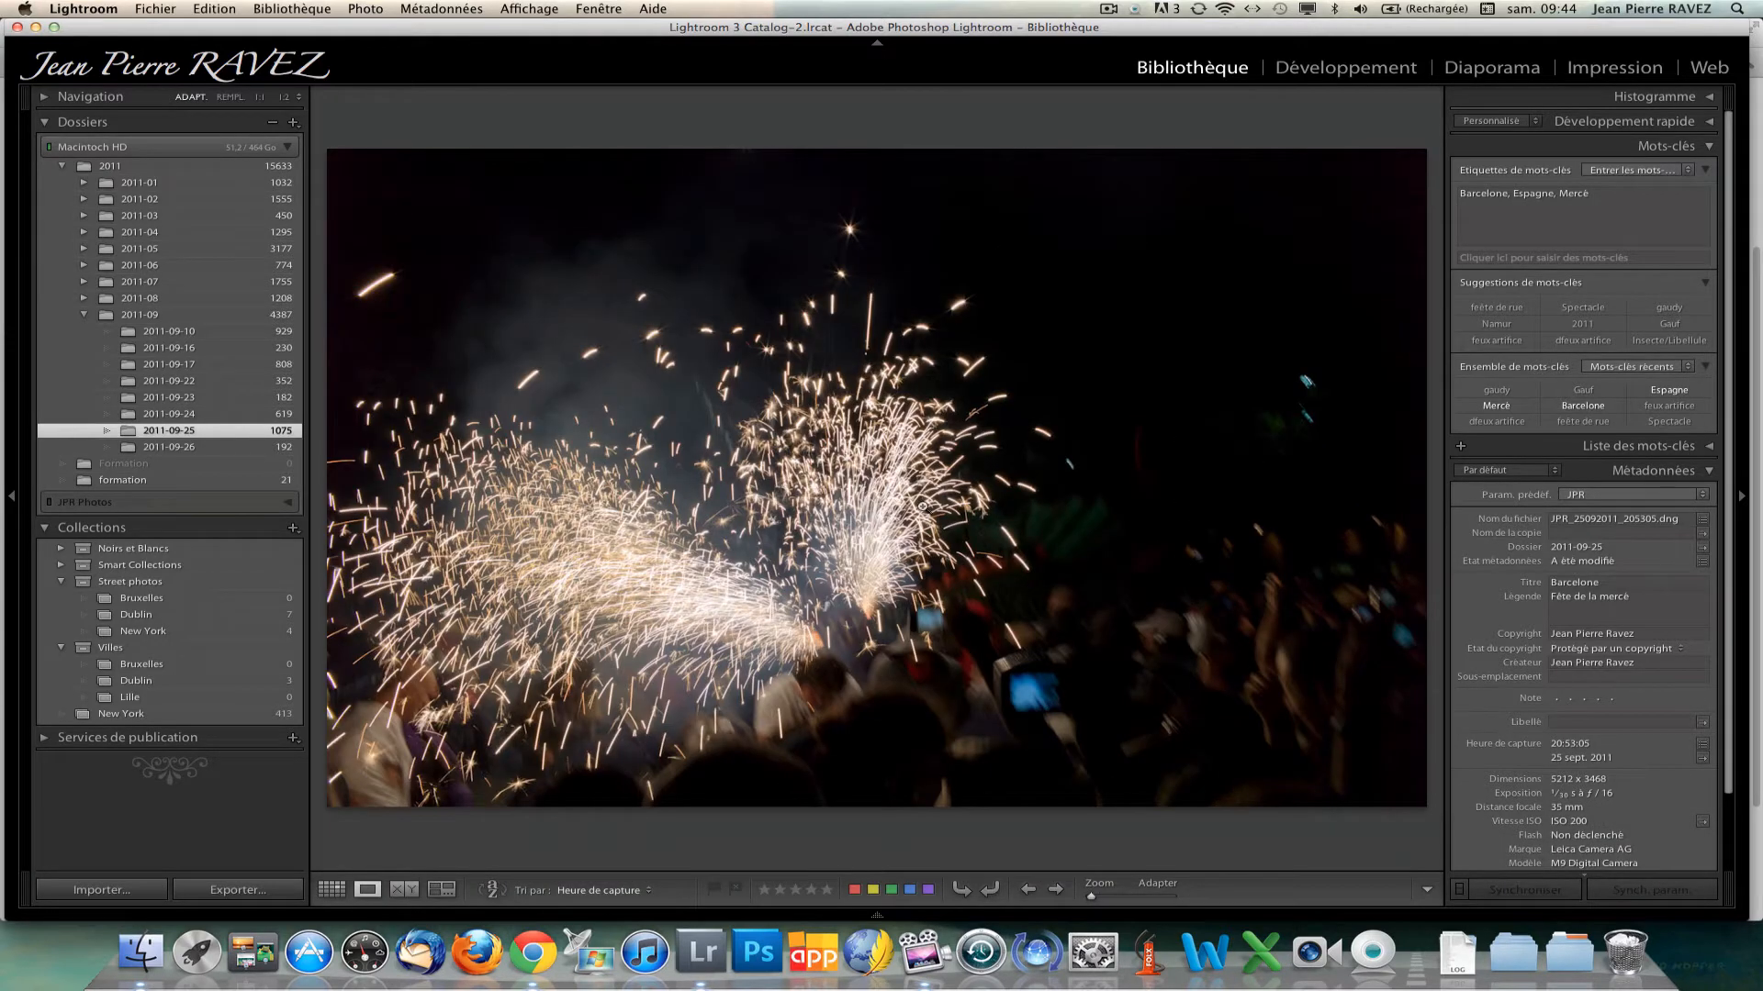
Reject the 20:53:05 photo, pick the 20:53:06 one, reject the photos from 20:53:07 up to 20:53:33 and return to the grid.
key(x)
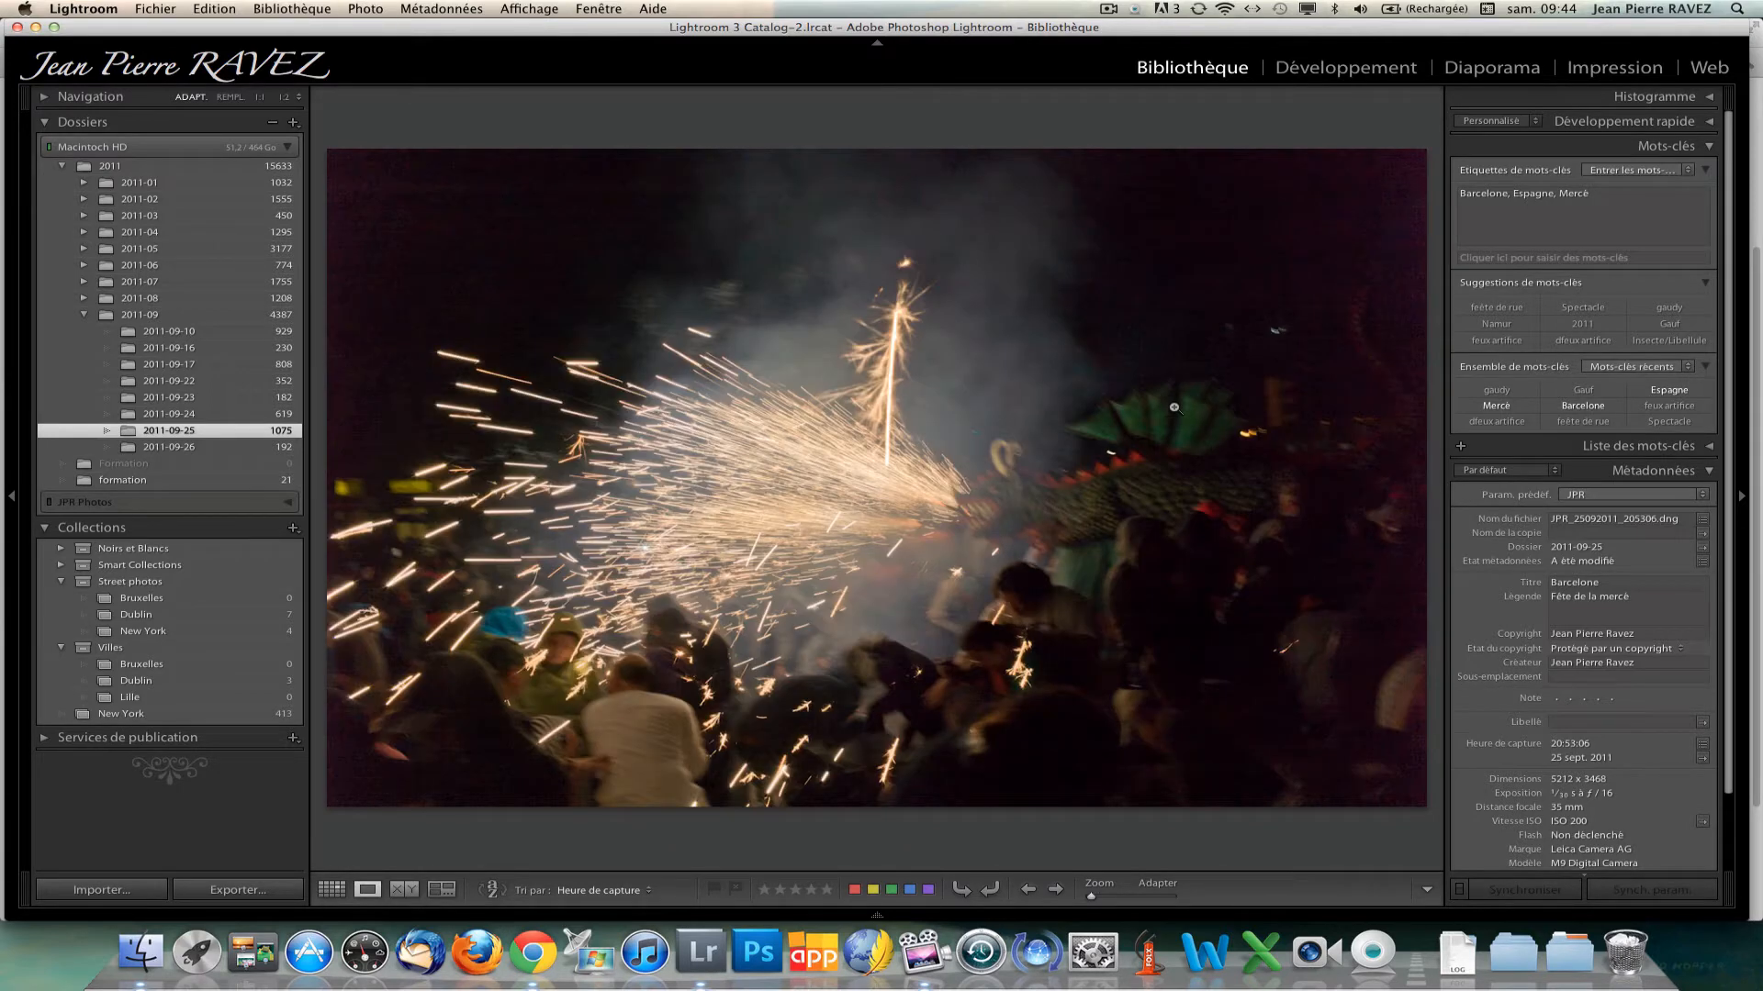
key(p)
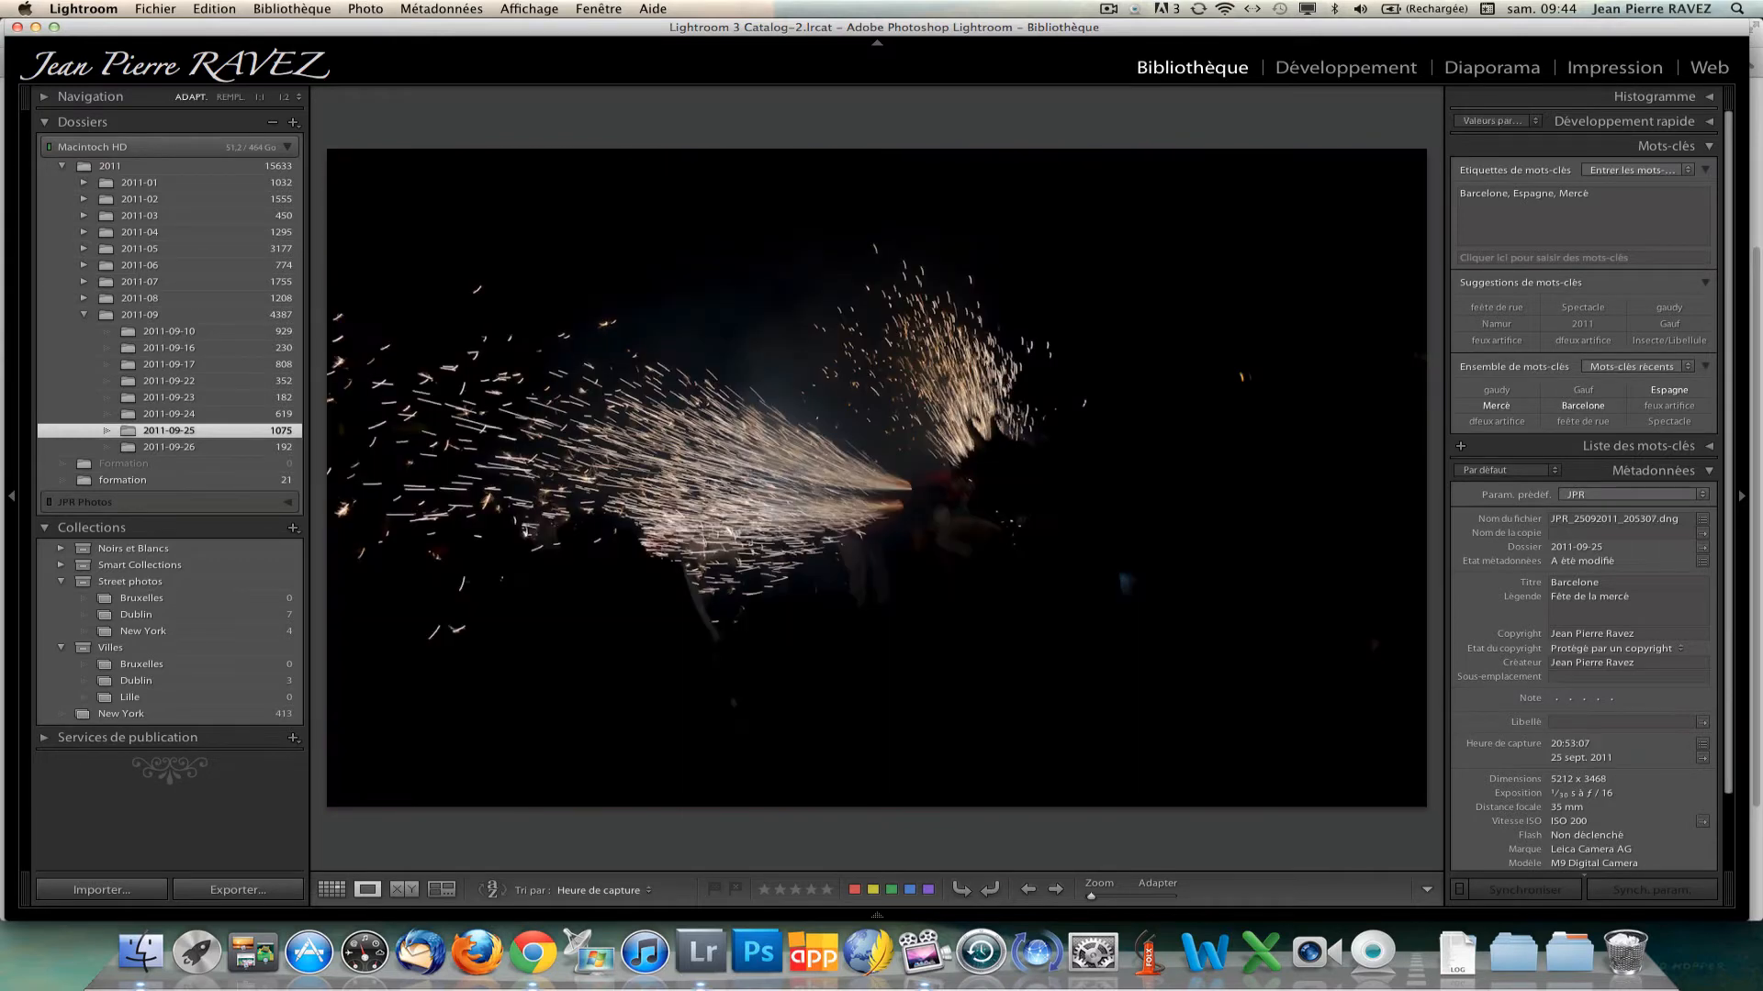
key(x)
key(x)
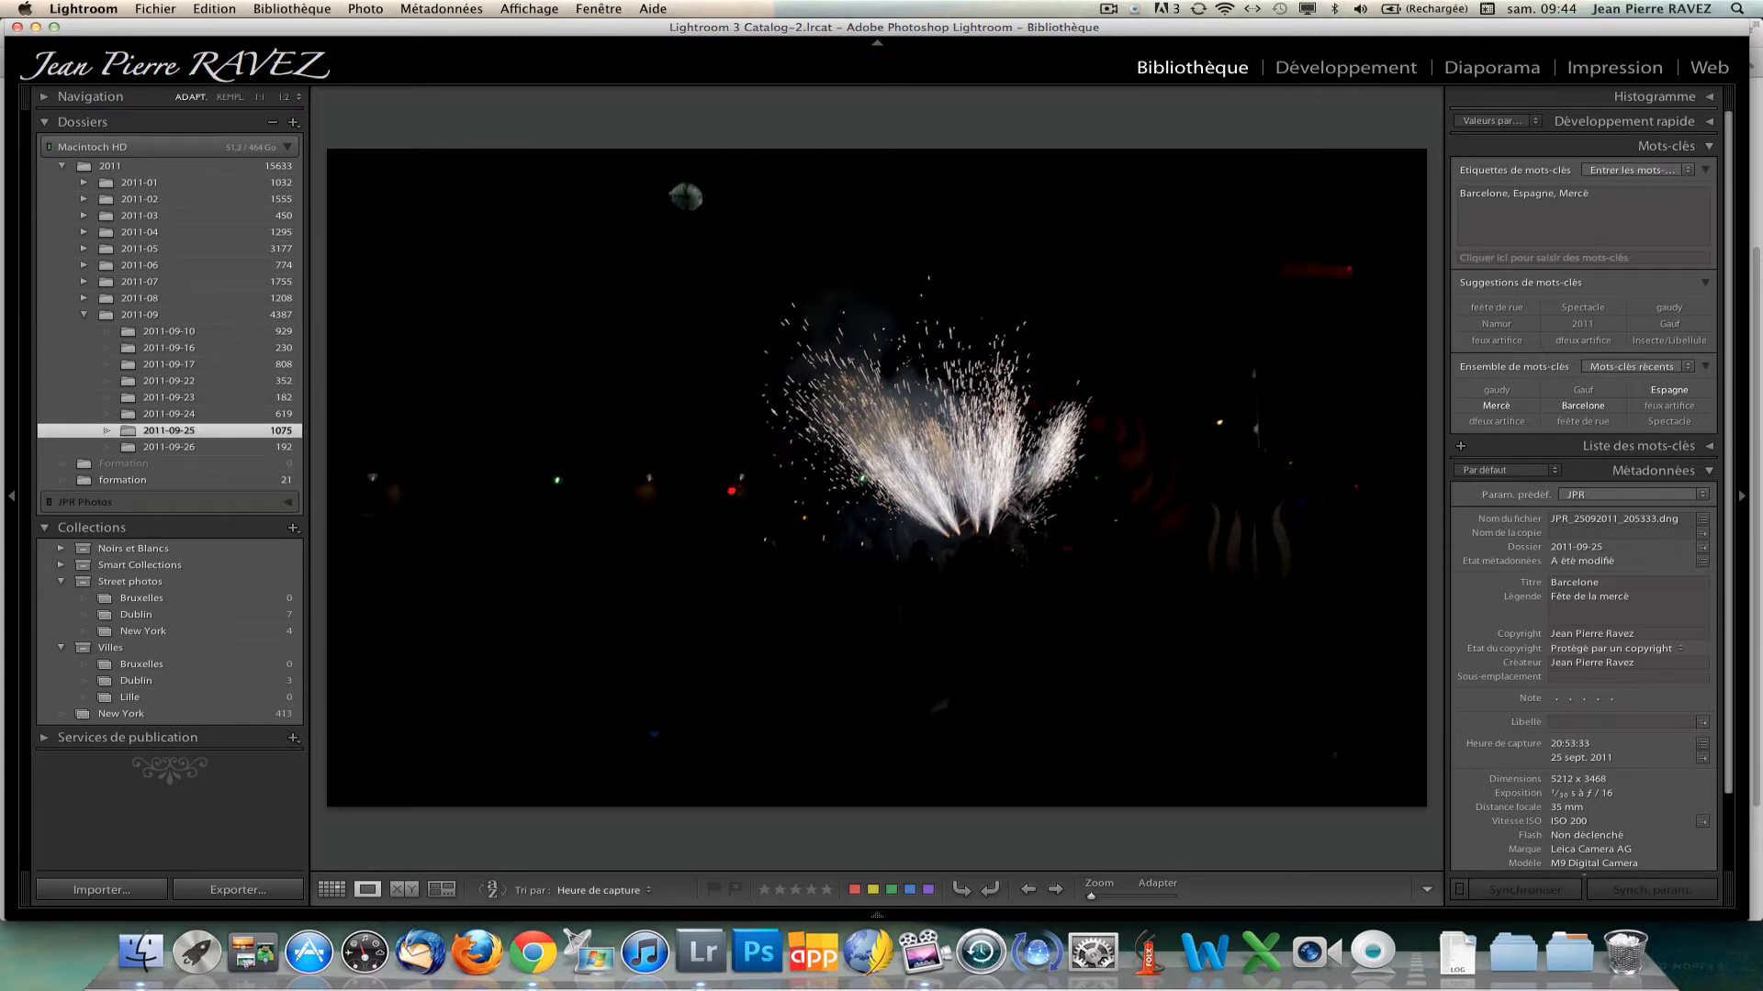
key(g)
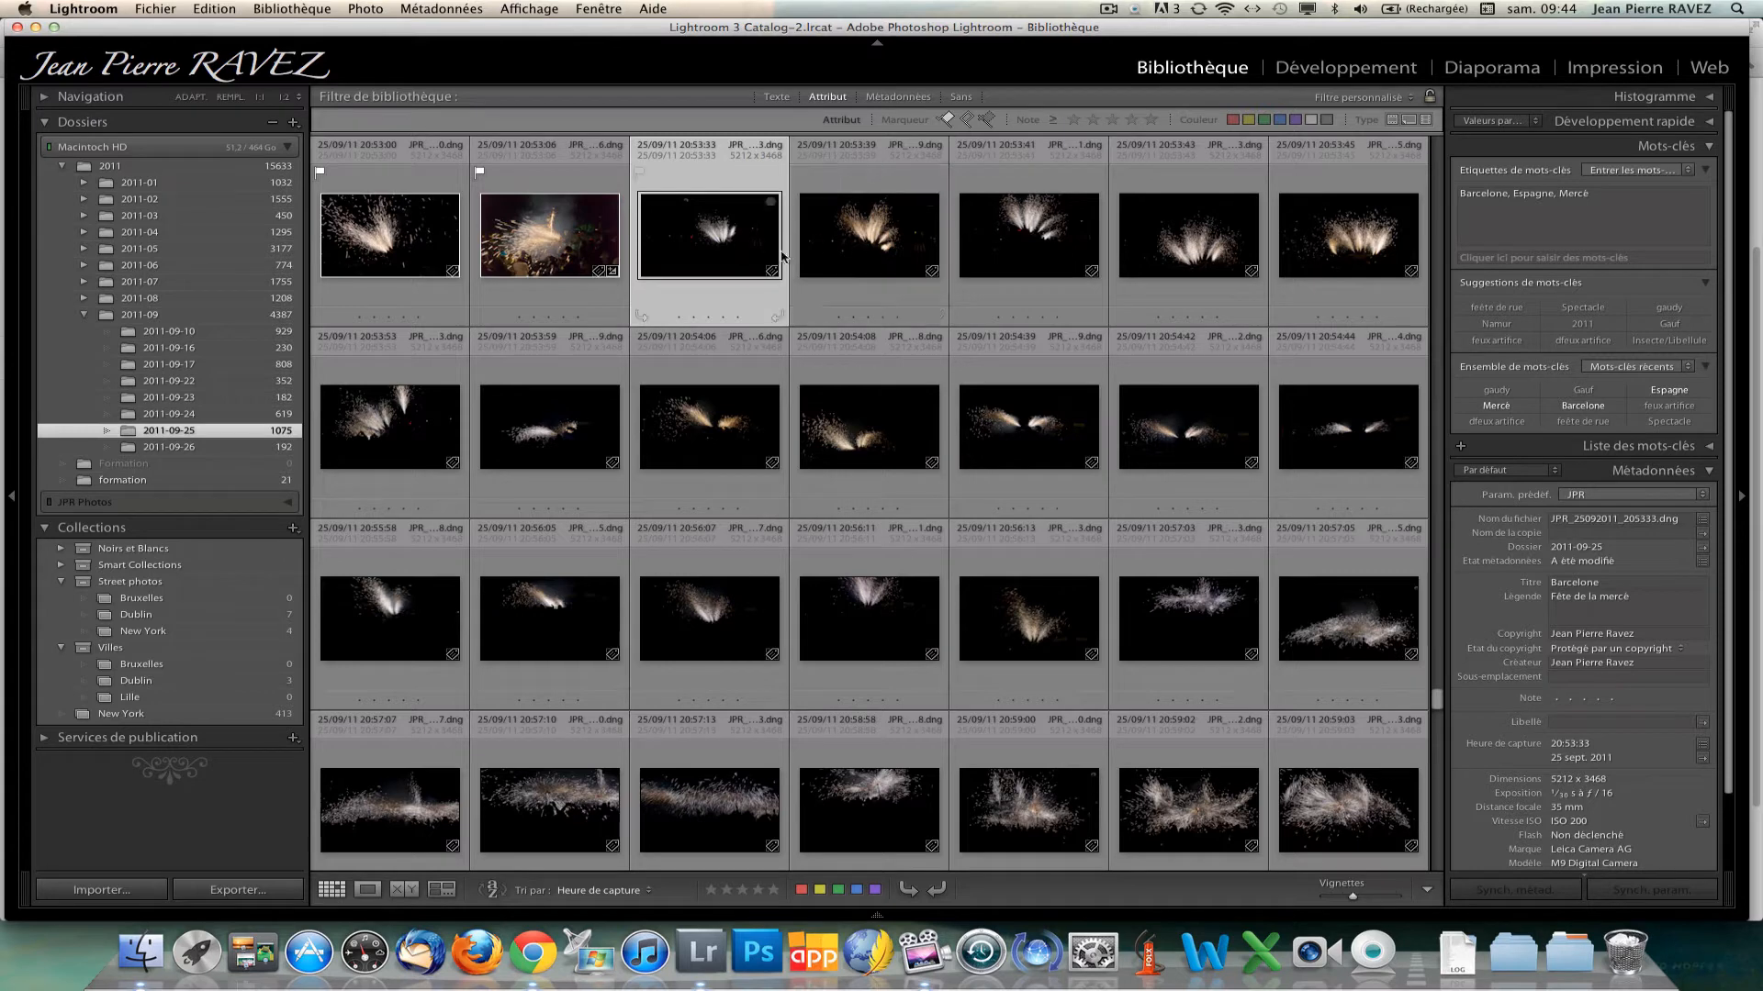
Compare the 20:53:33 photo side by side with the one after it, hiding both side panels.
super+click(870, 267)
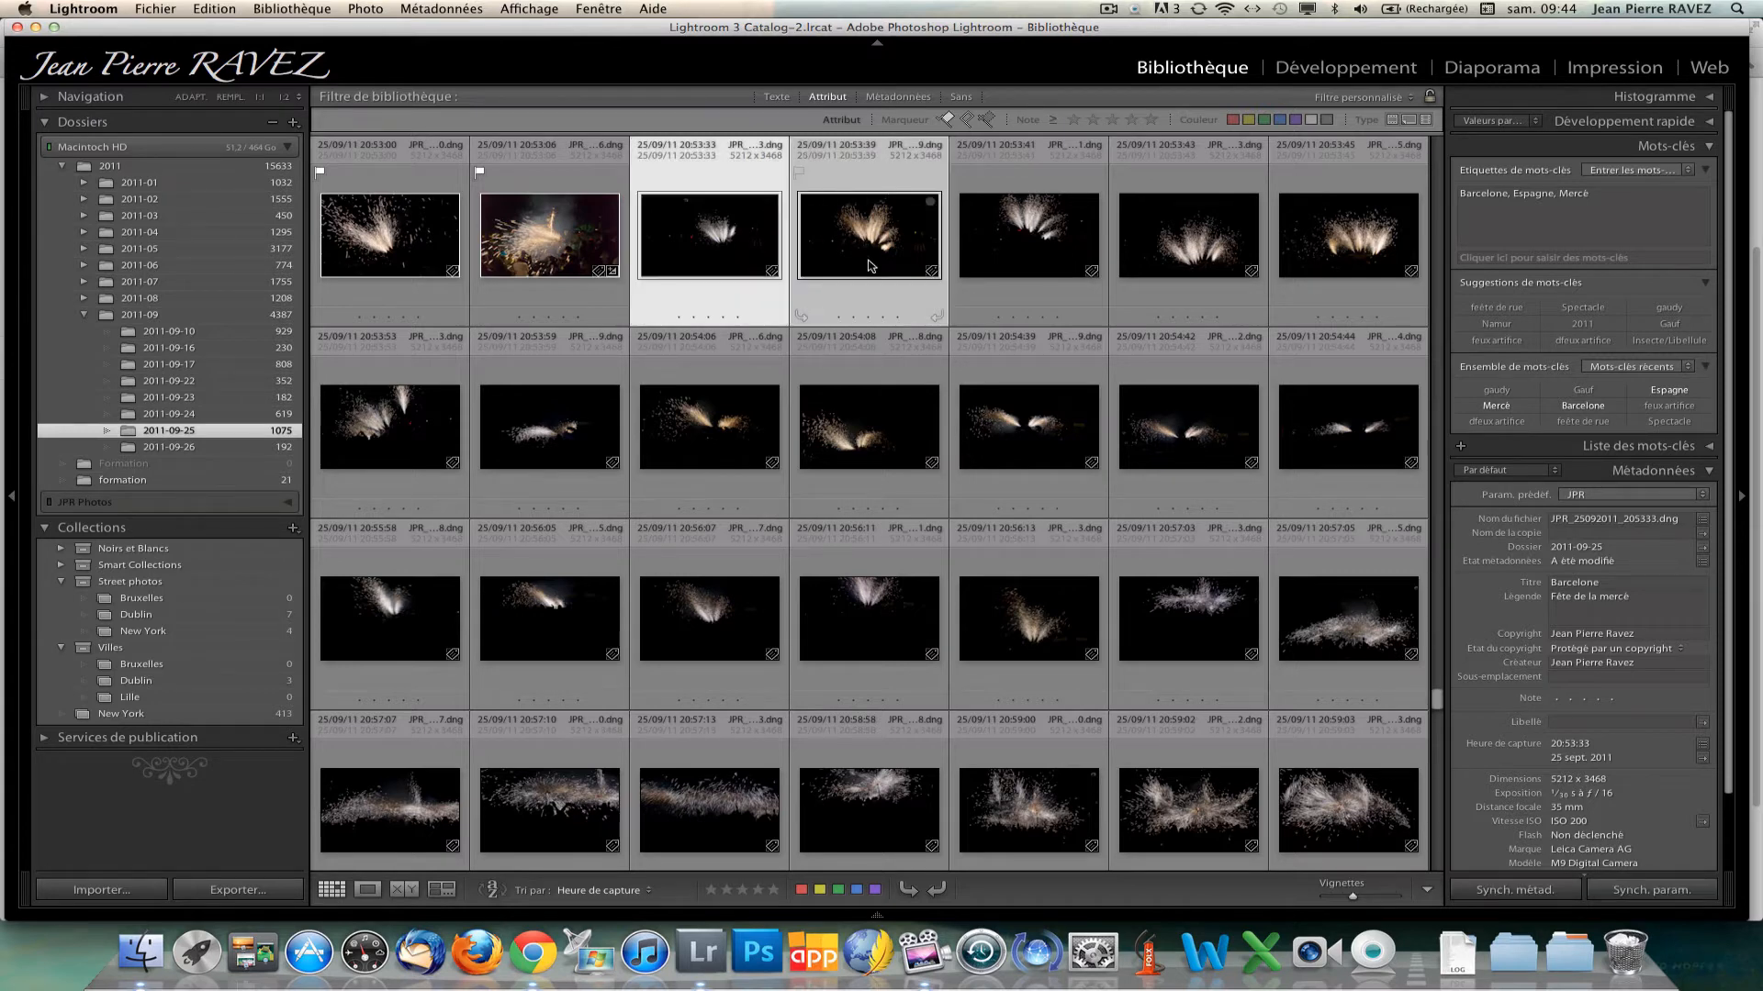
key(n)
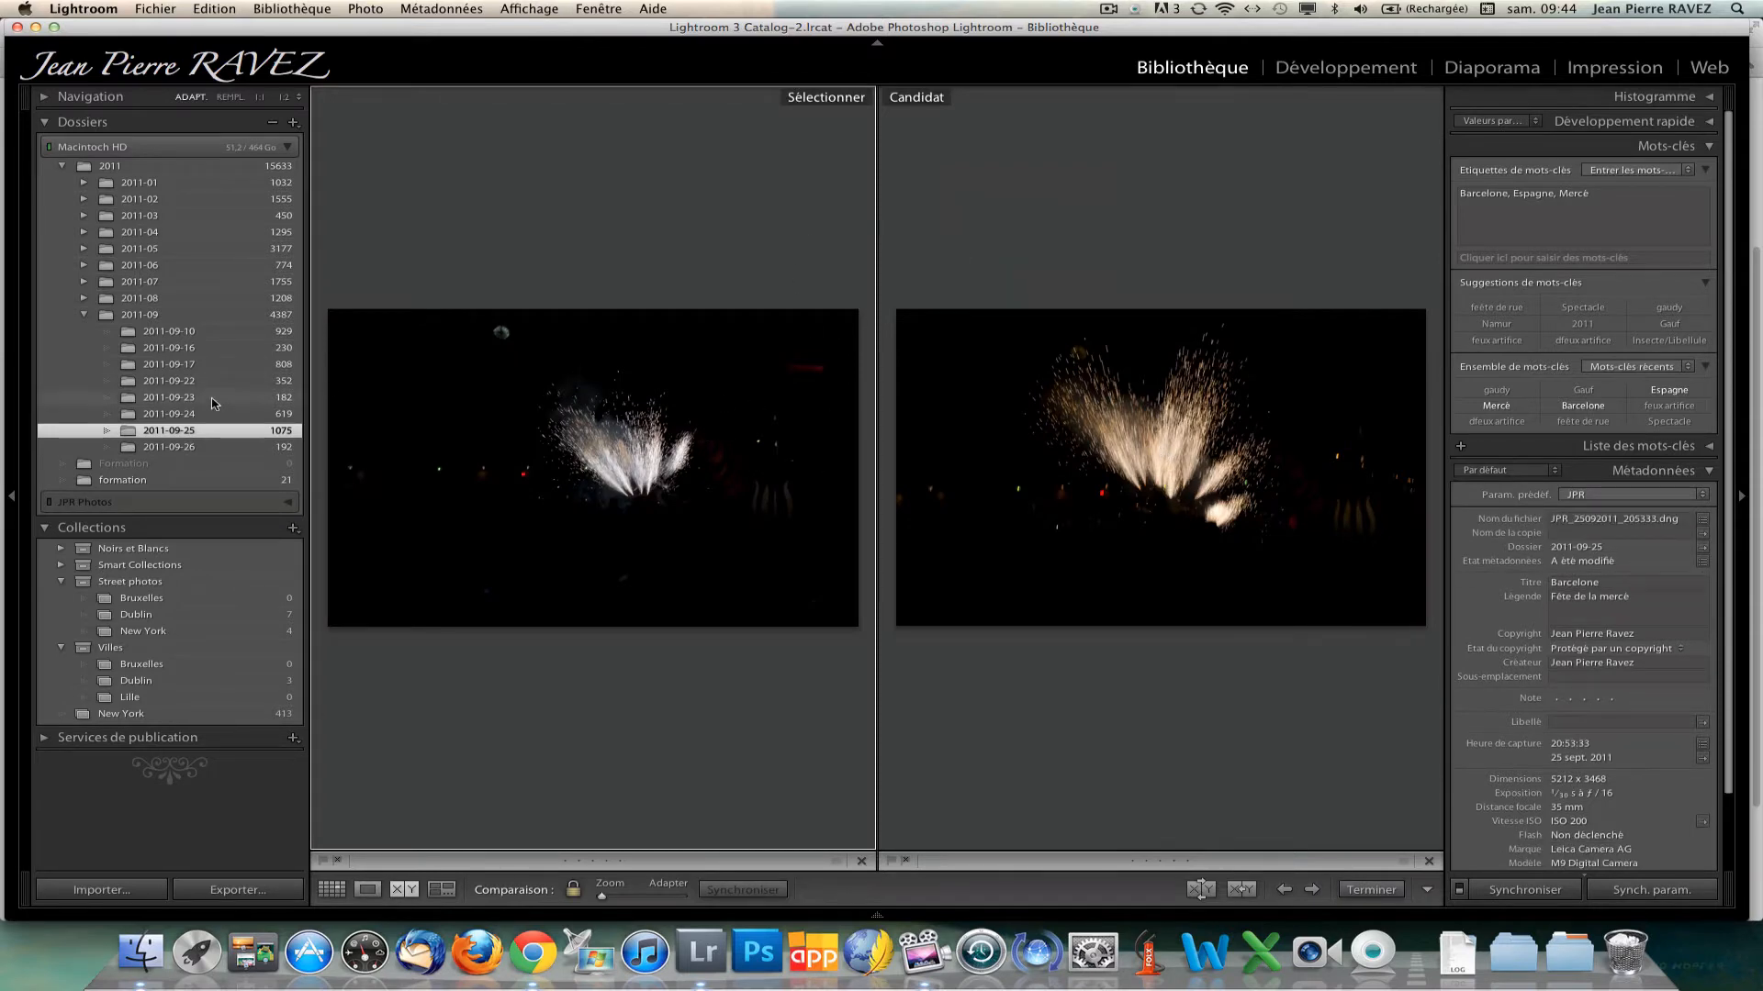
click(11, 500)
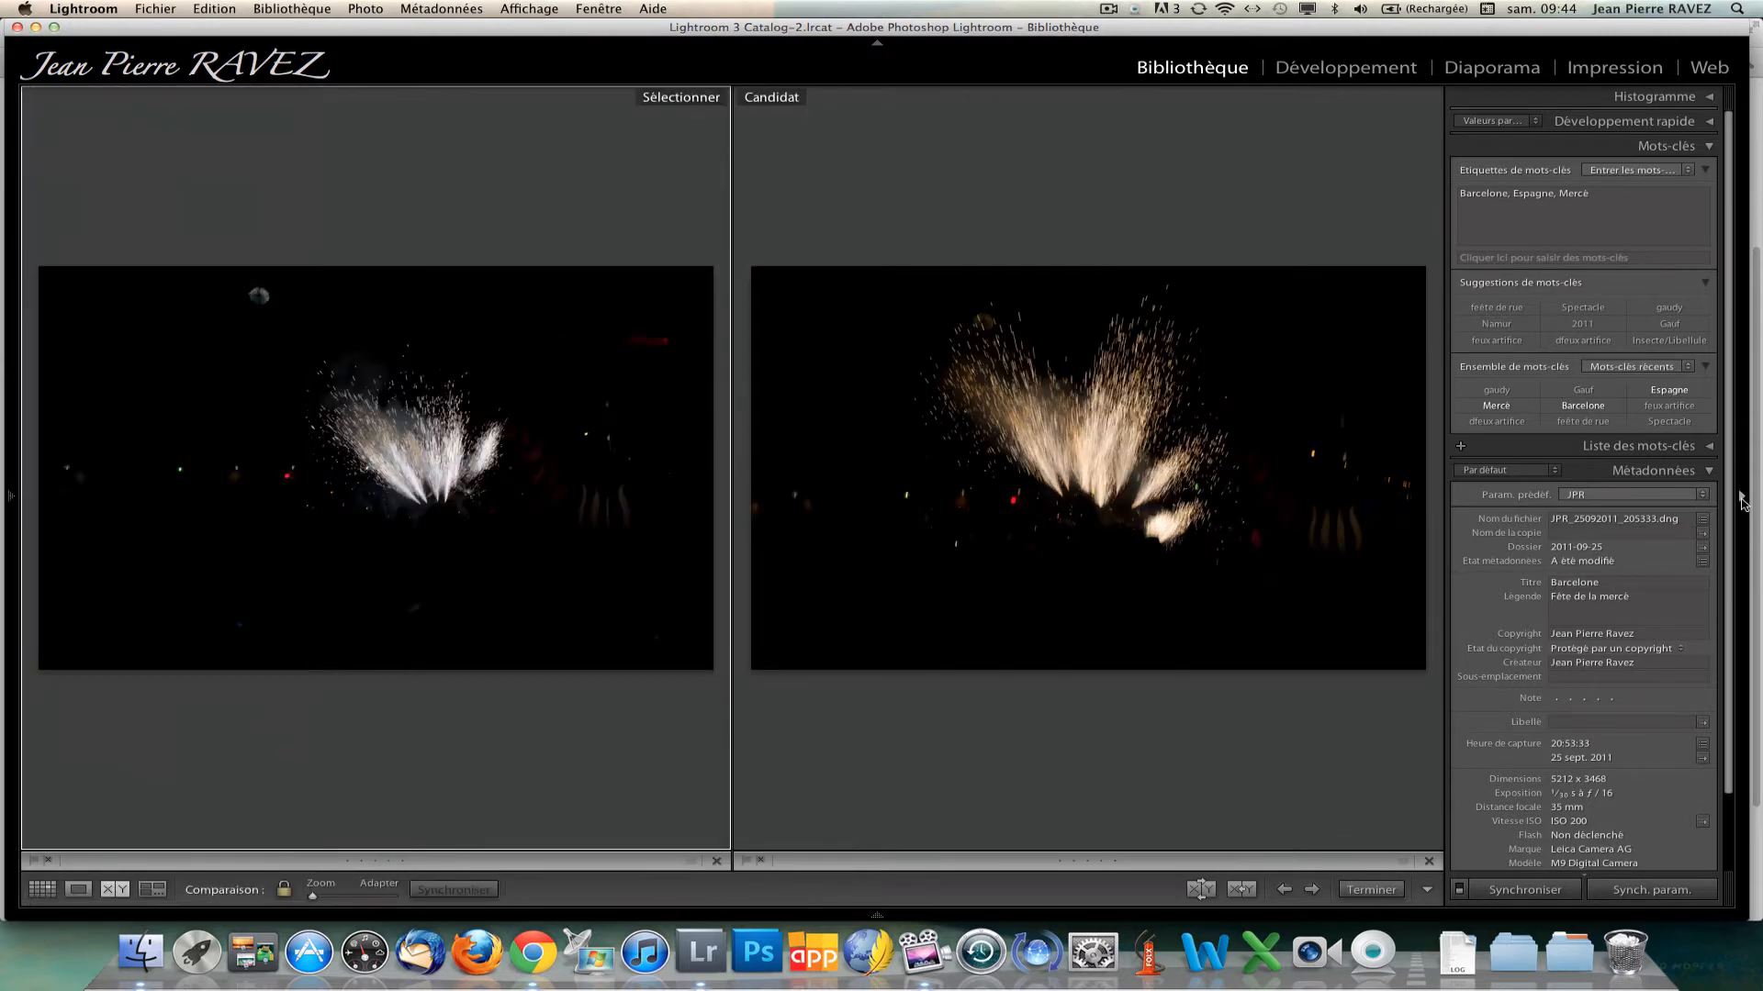
click(1742, 500)
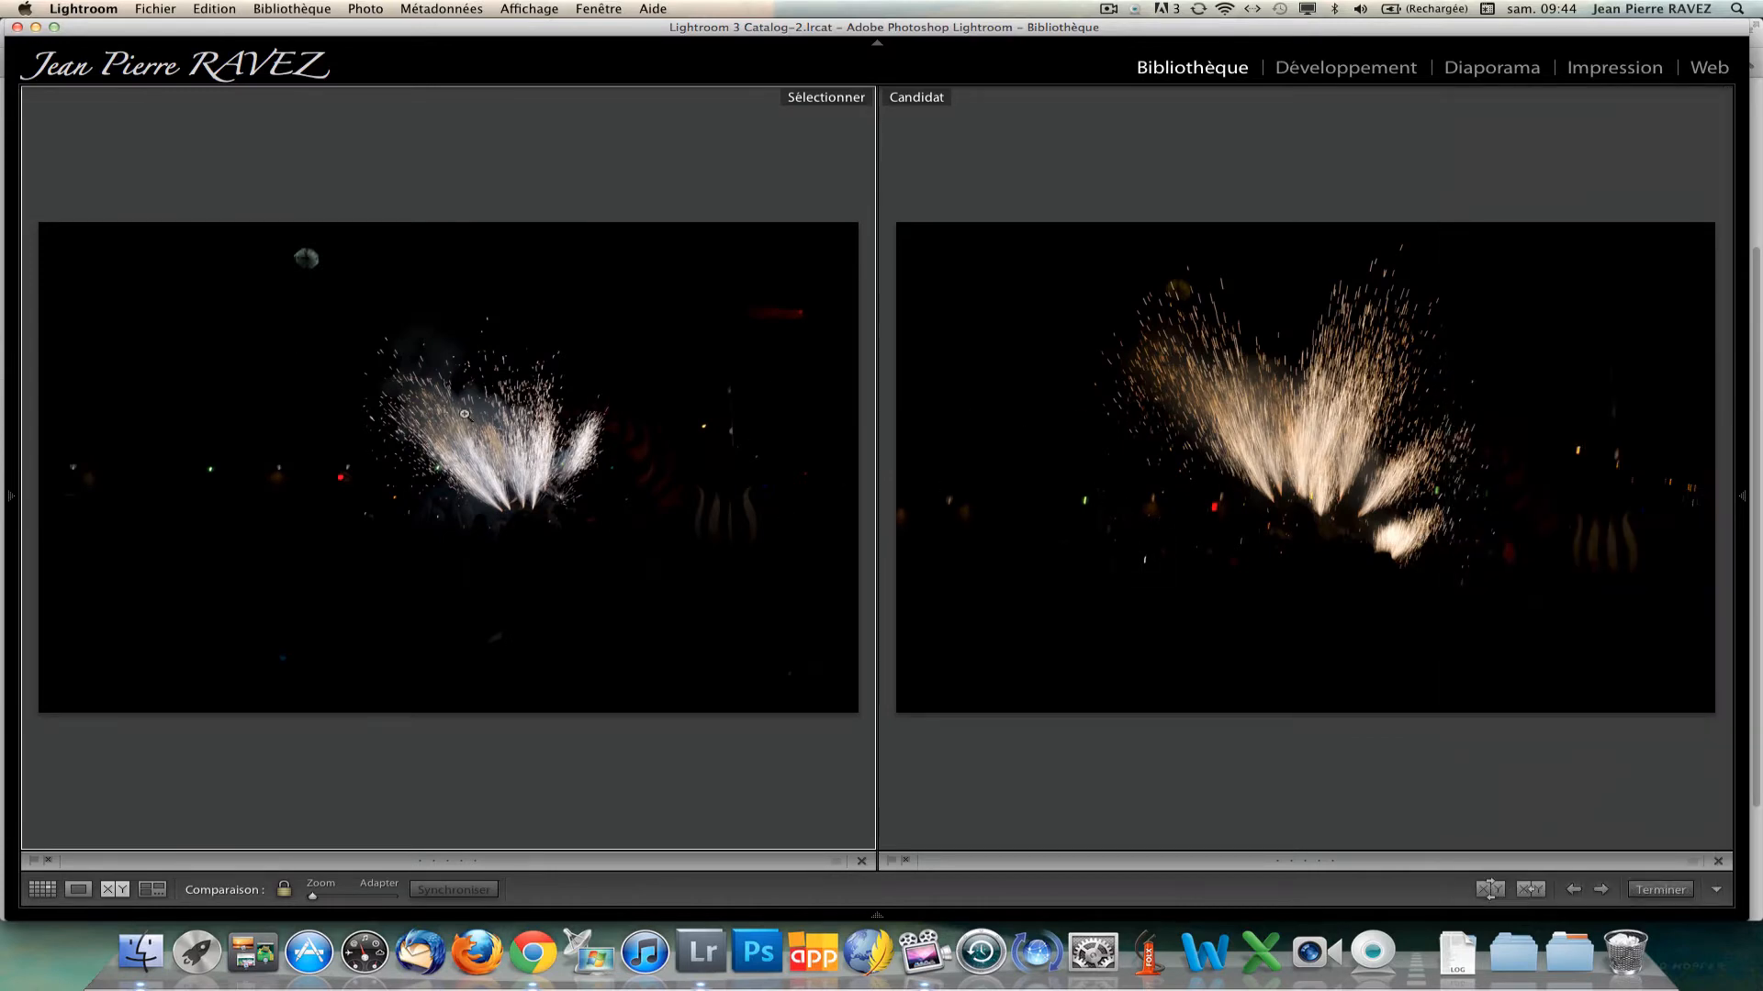
Examine the fireworks detail in both compared photos at 1:1 zoom, then fit them back to the view.
click(516, 442)
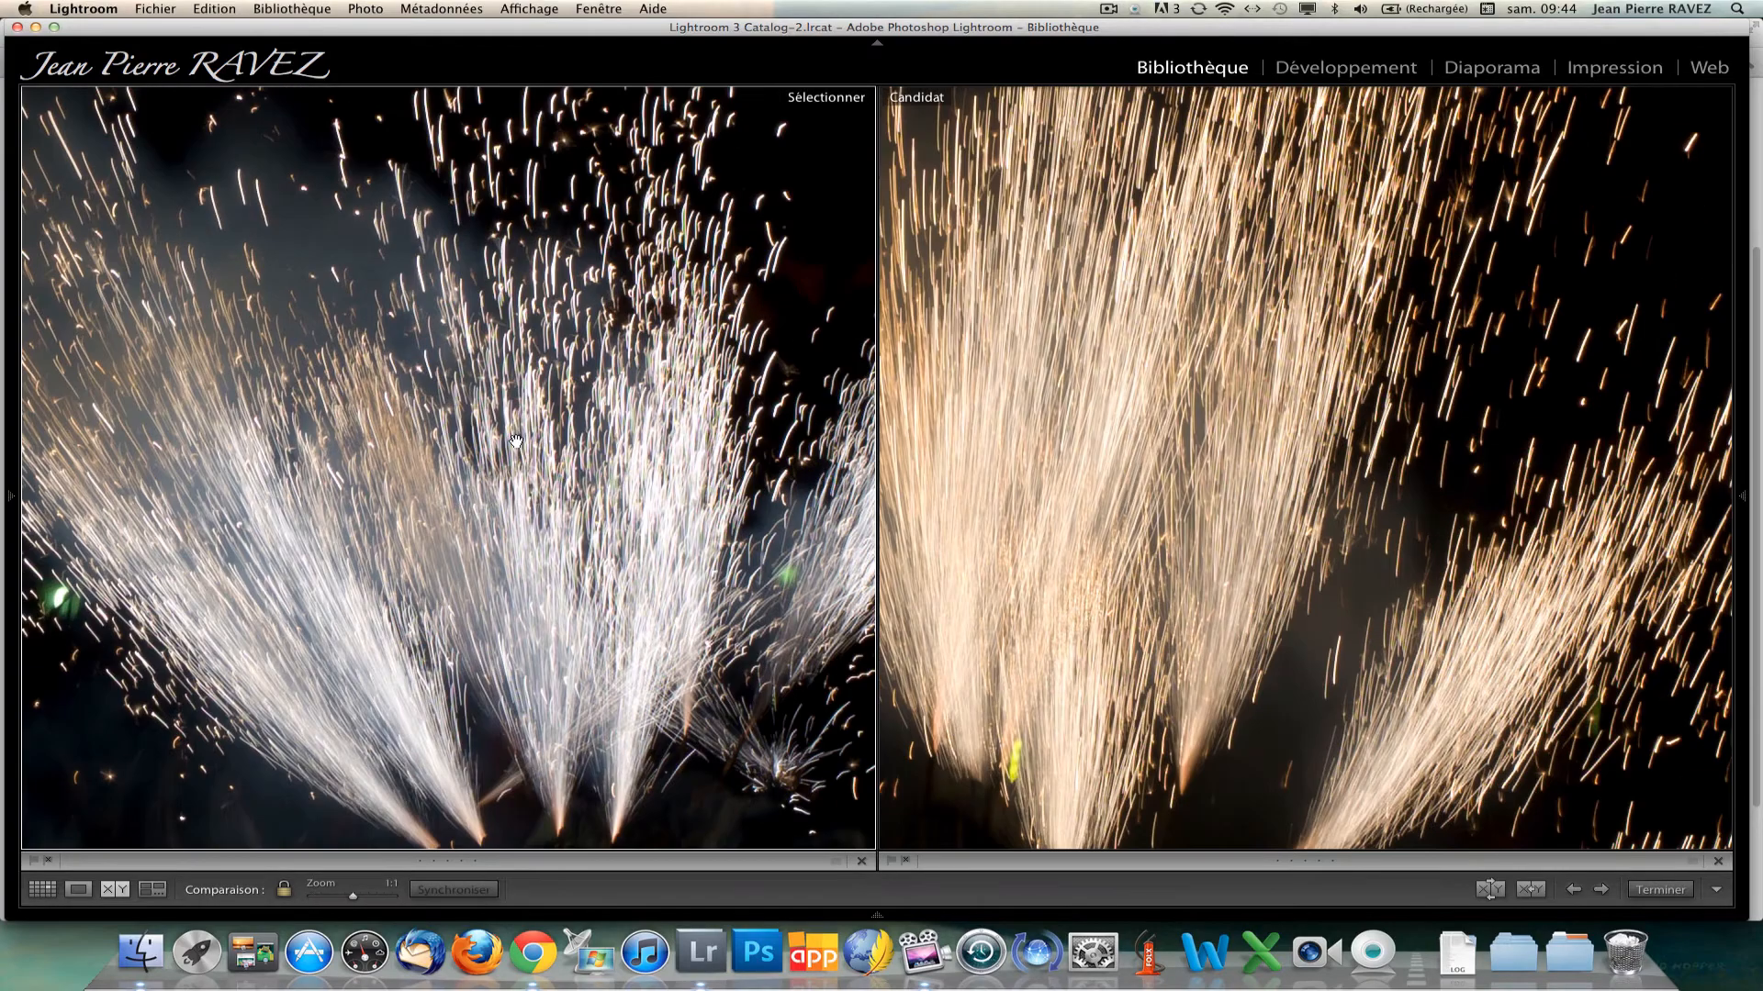
drag(659, 482, 228, 247)
drag(546, 384, 595, 375)
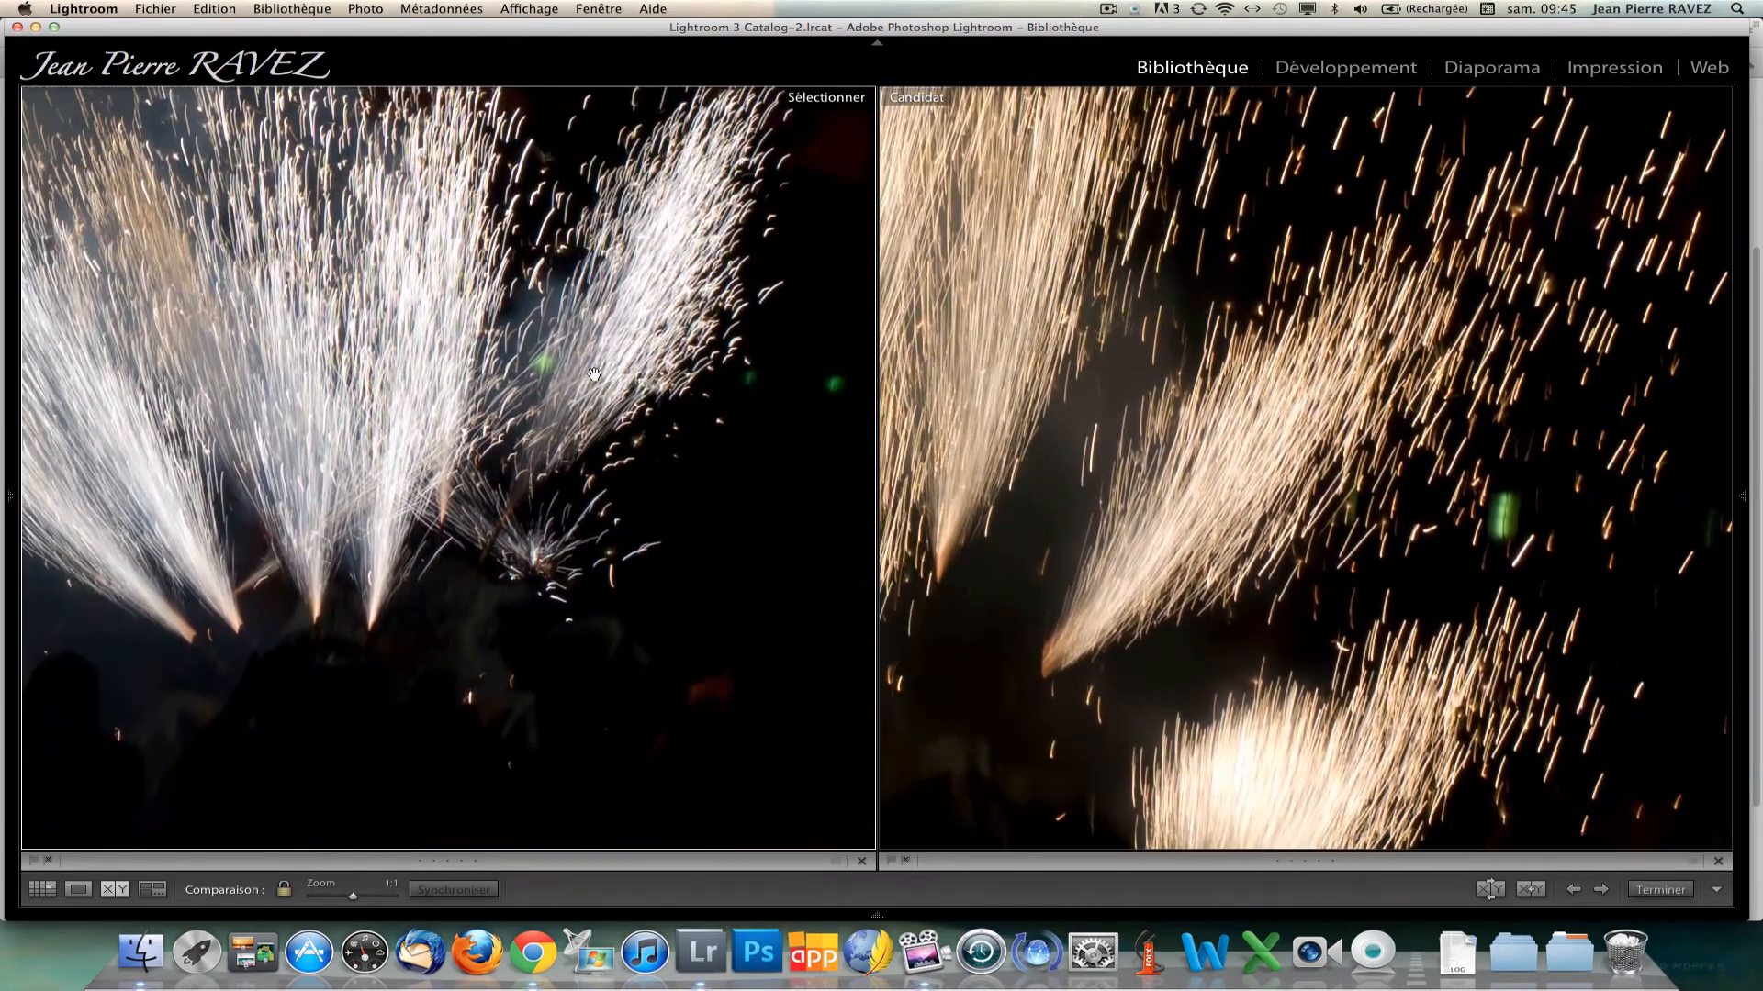
click(595, 375)
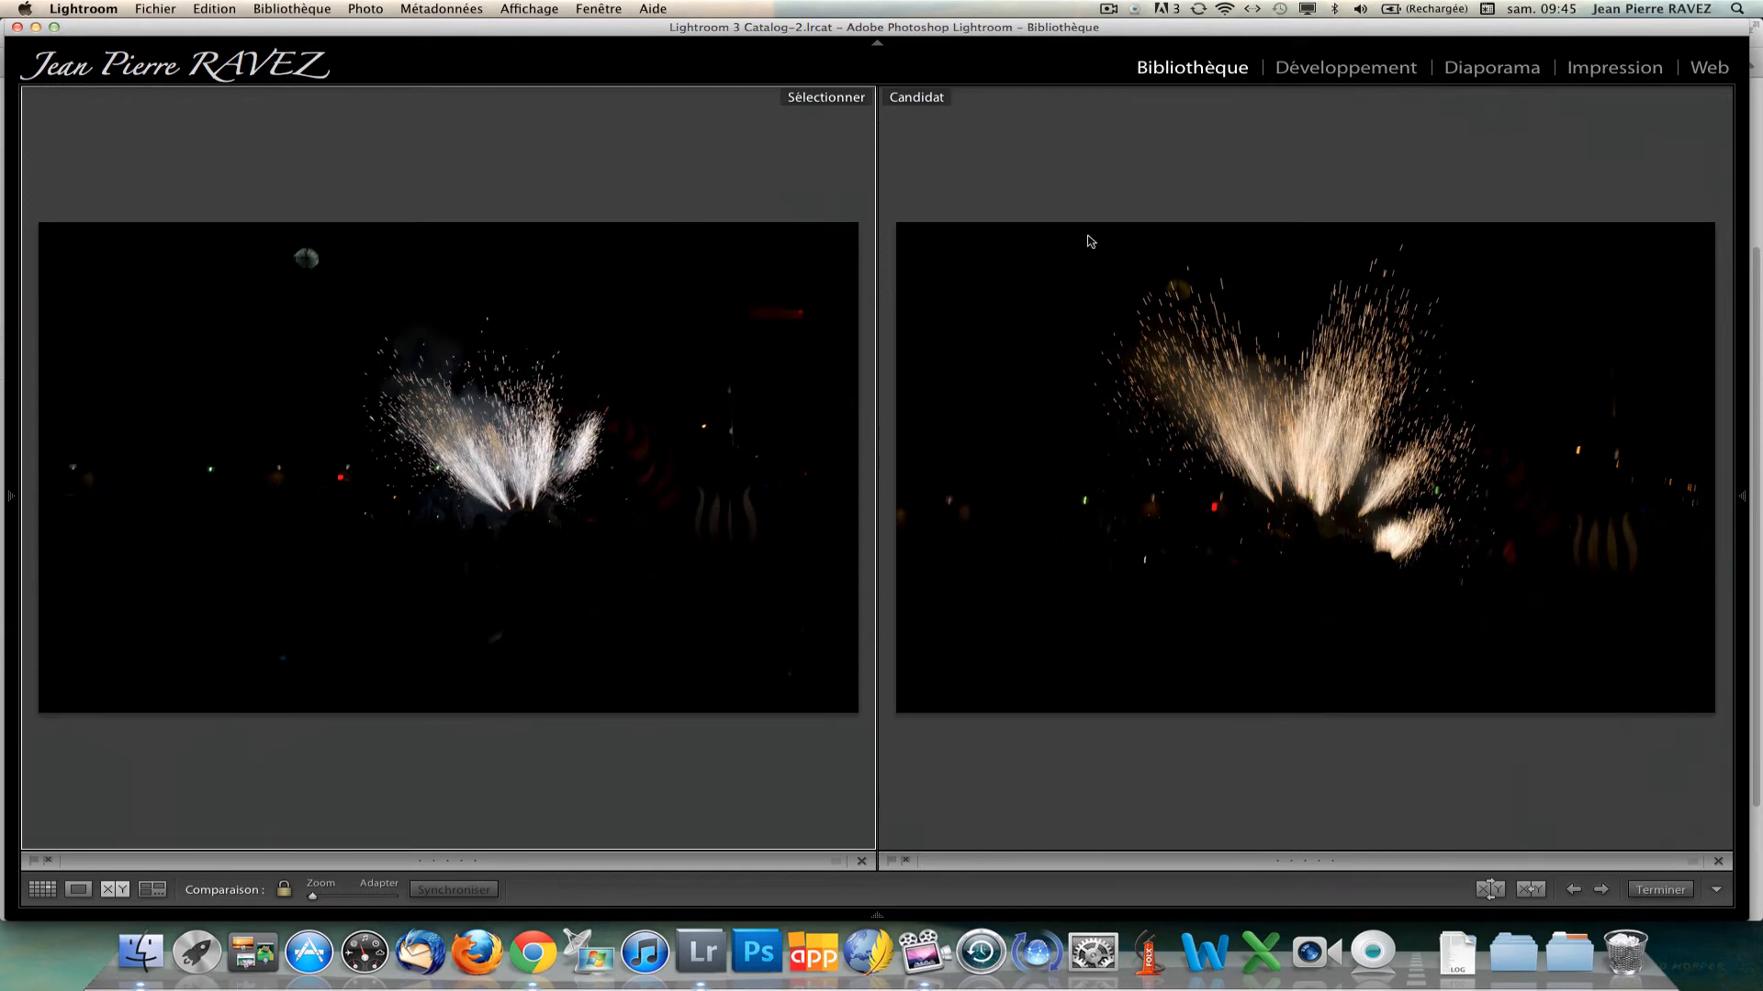
Reject the candidate photo in the comparison, browse the following candidates and return to the grid.
click(1090, 187)
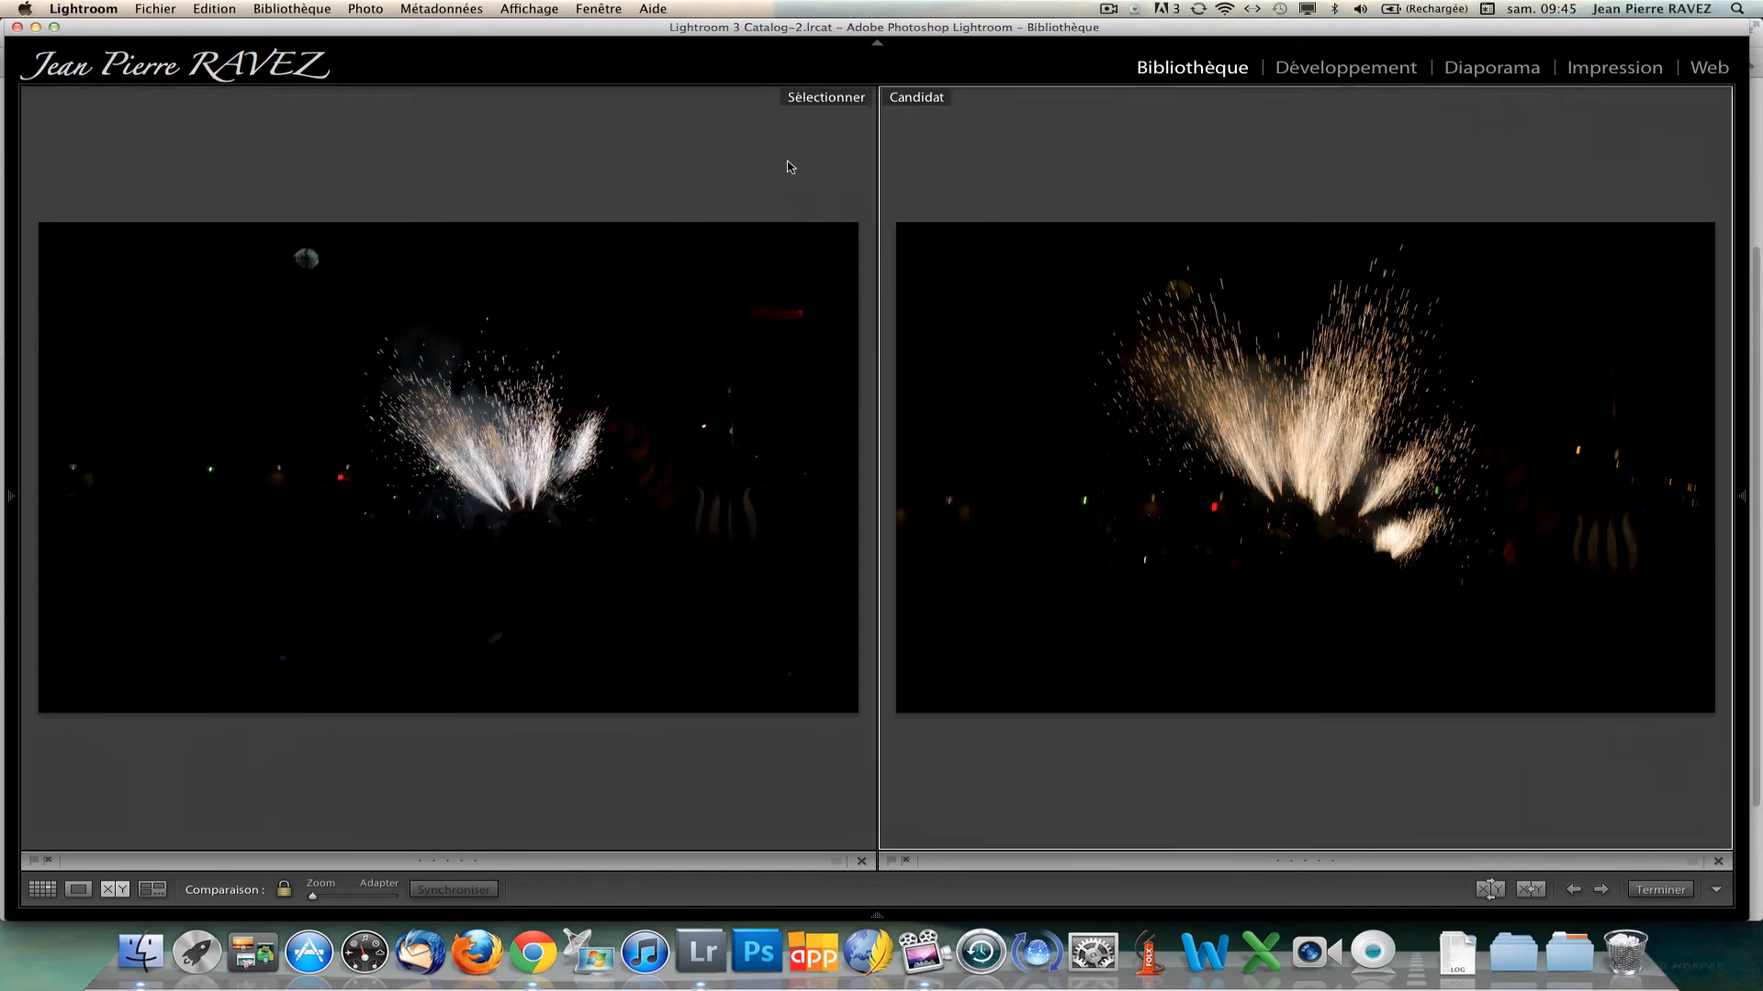
key(p)
click(907, 862)
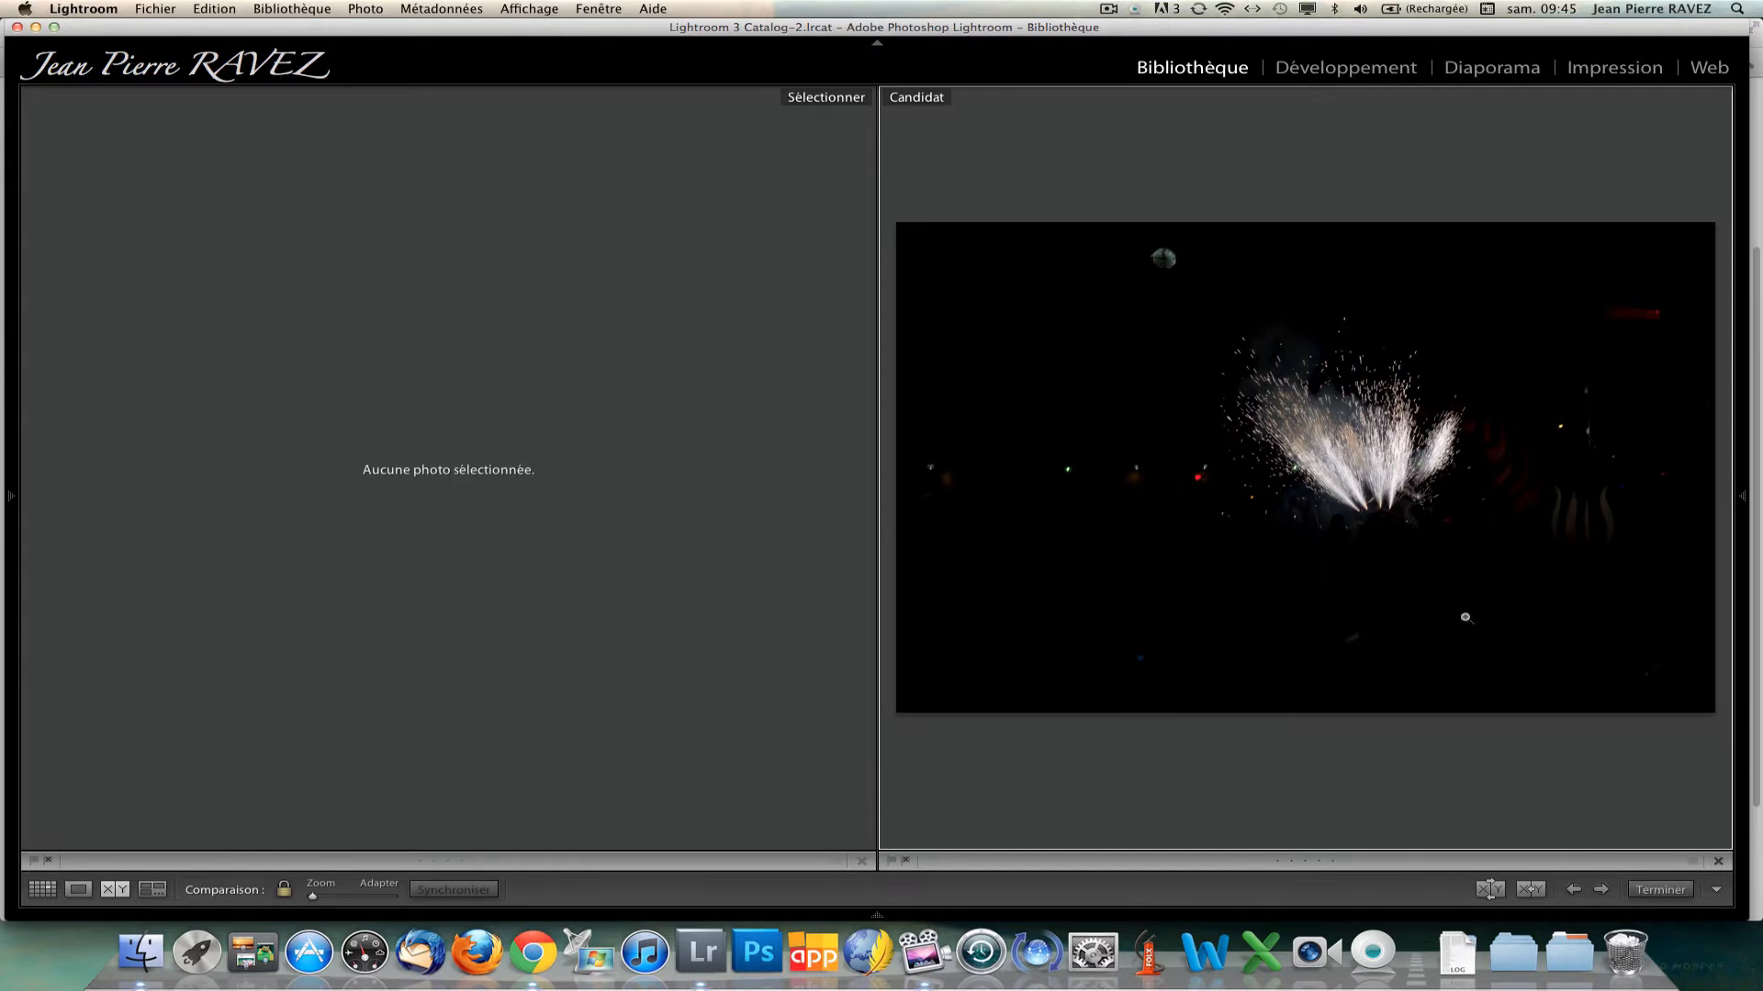
key(Right)
key(Right)
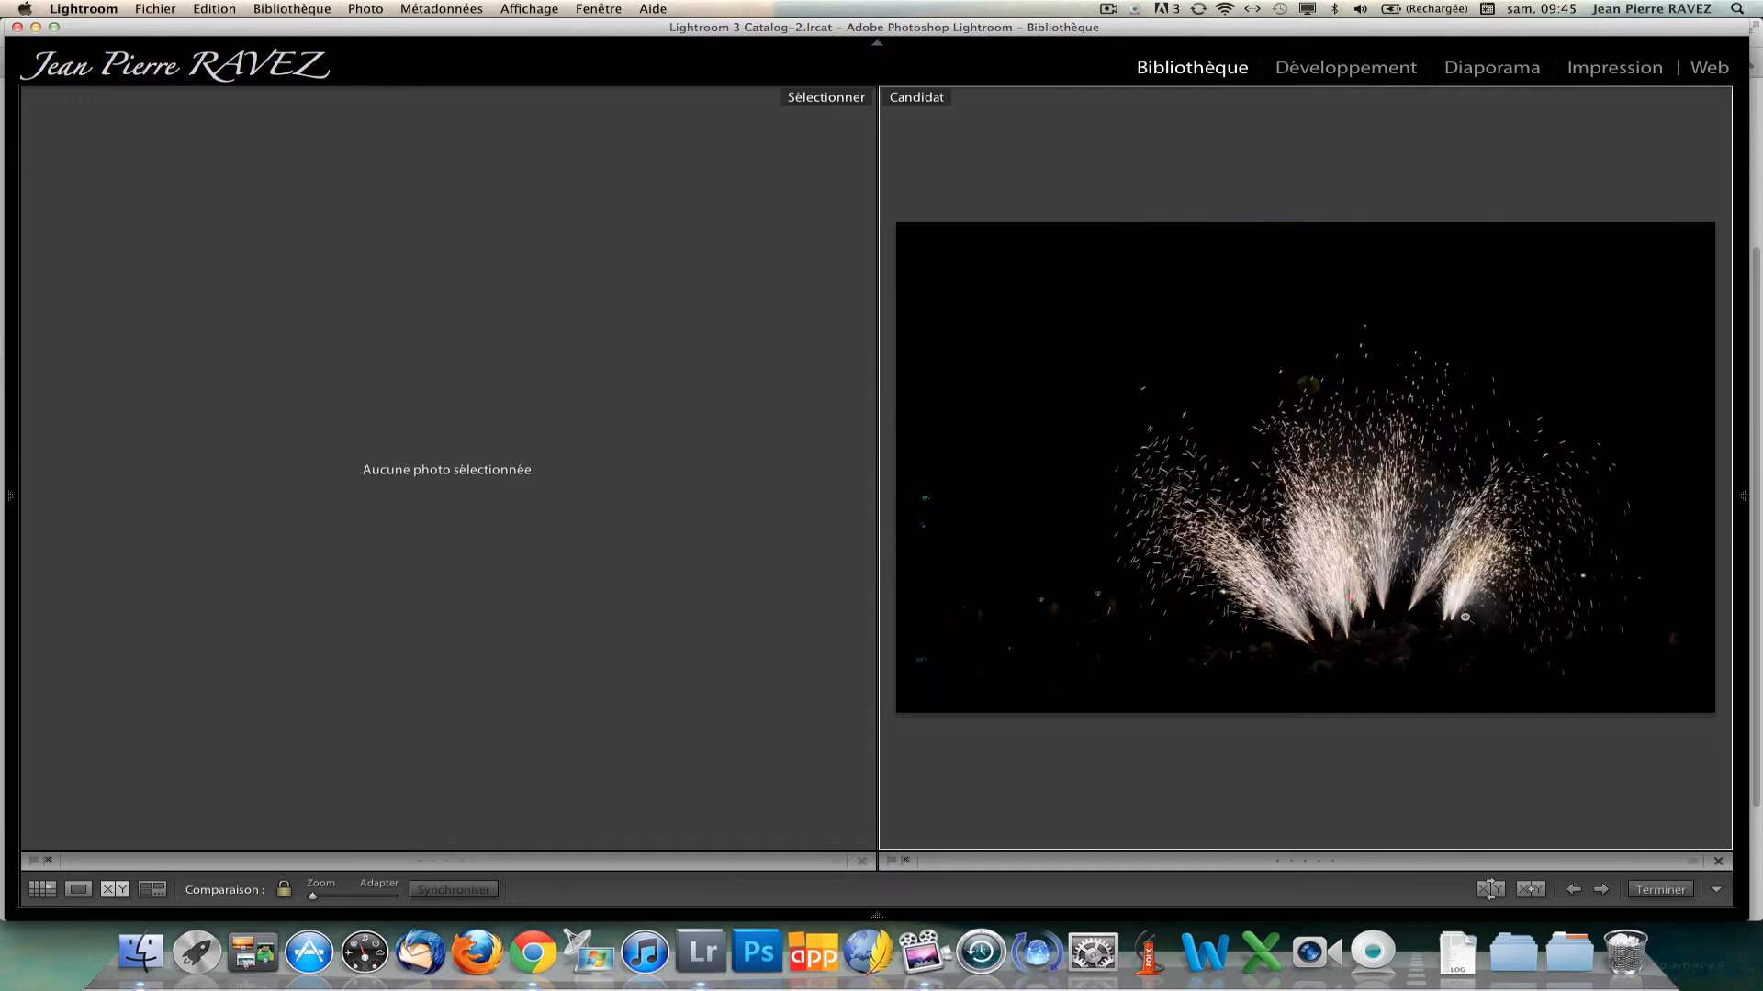
key(g)
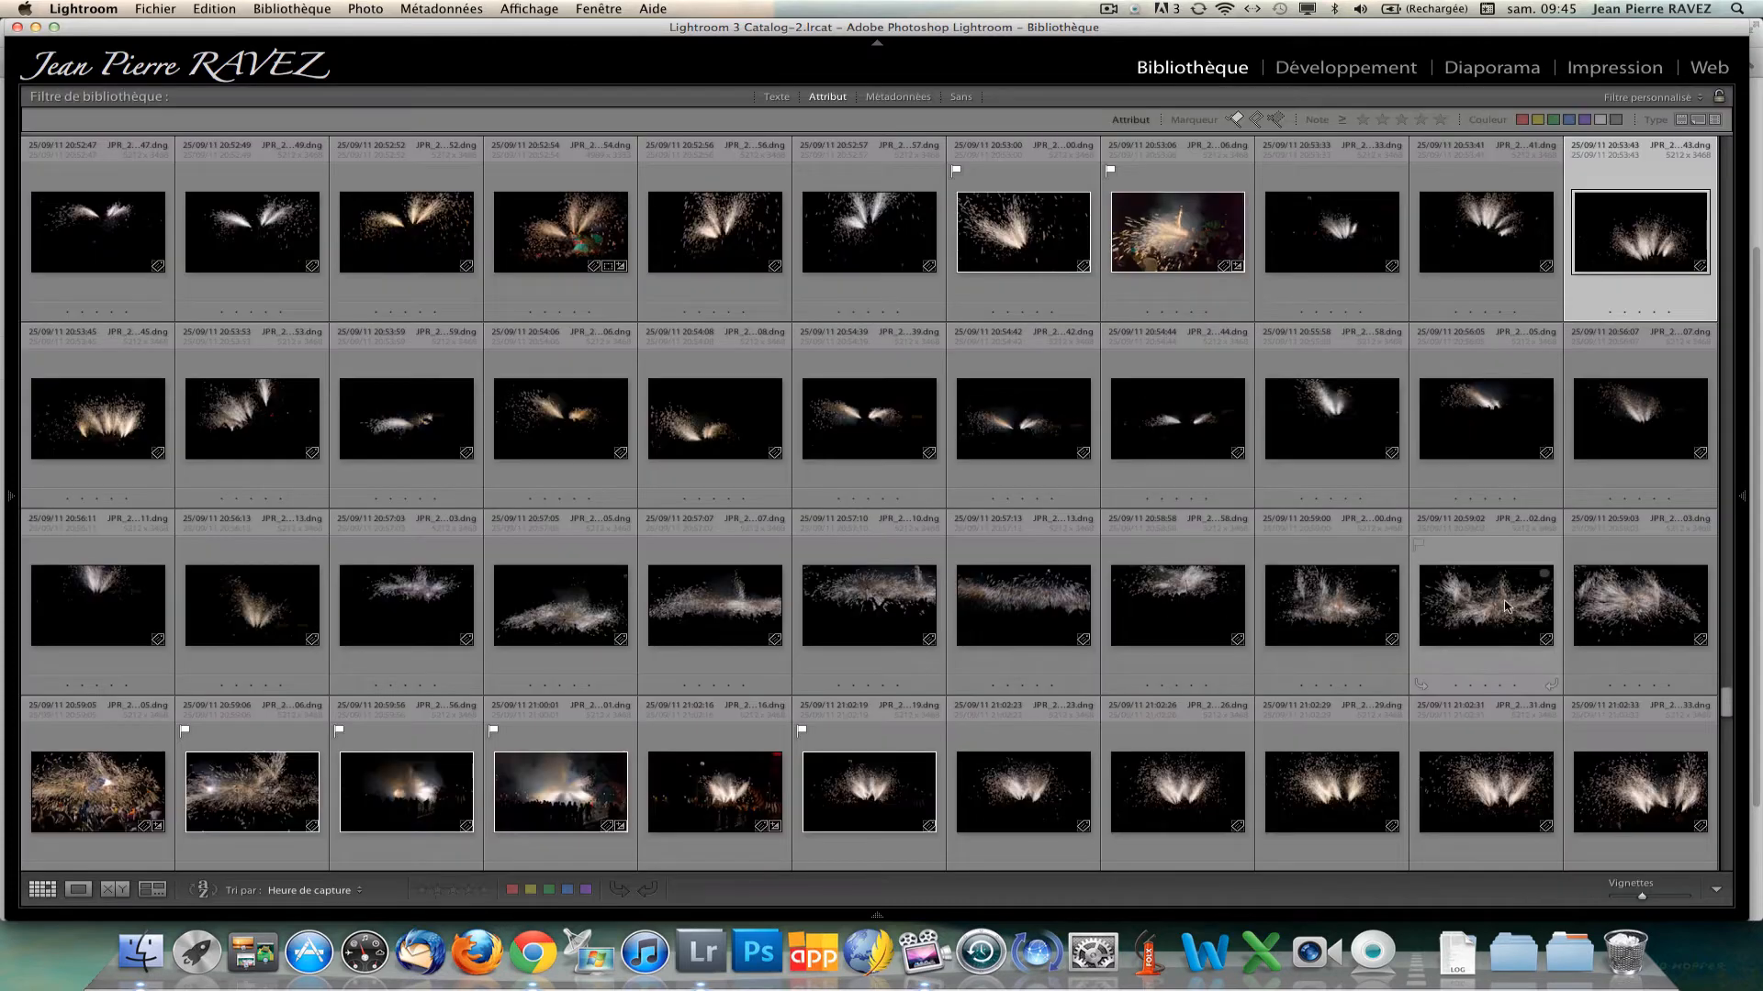
Compare the 20:53:53 and 20:53:59 photos and swap select and candidate back and forth.
click(265, 416)
super+click(442, 424)
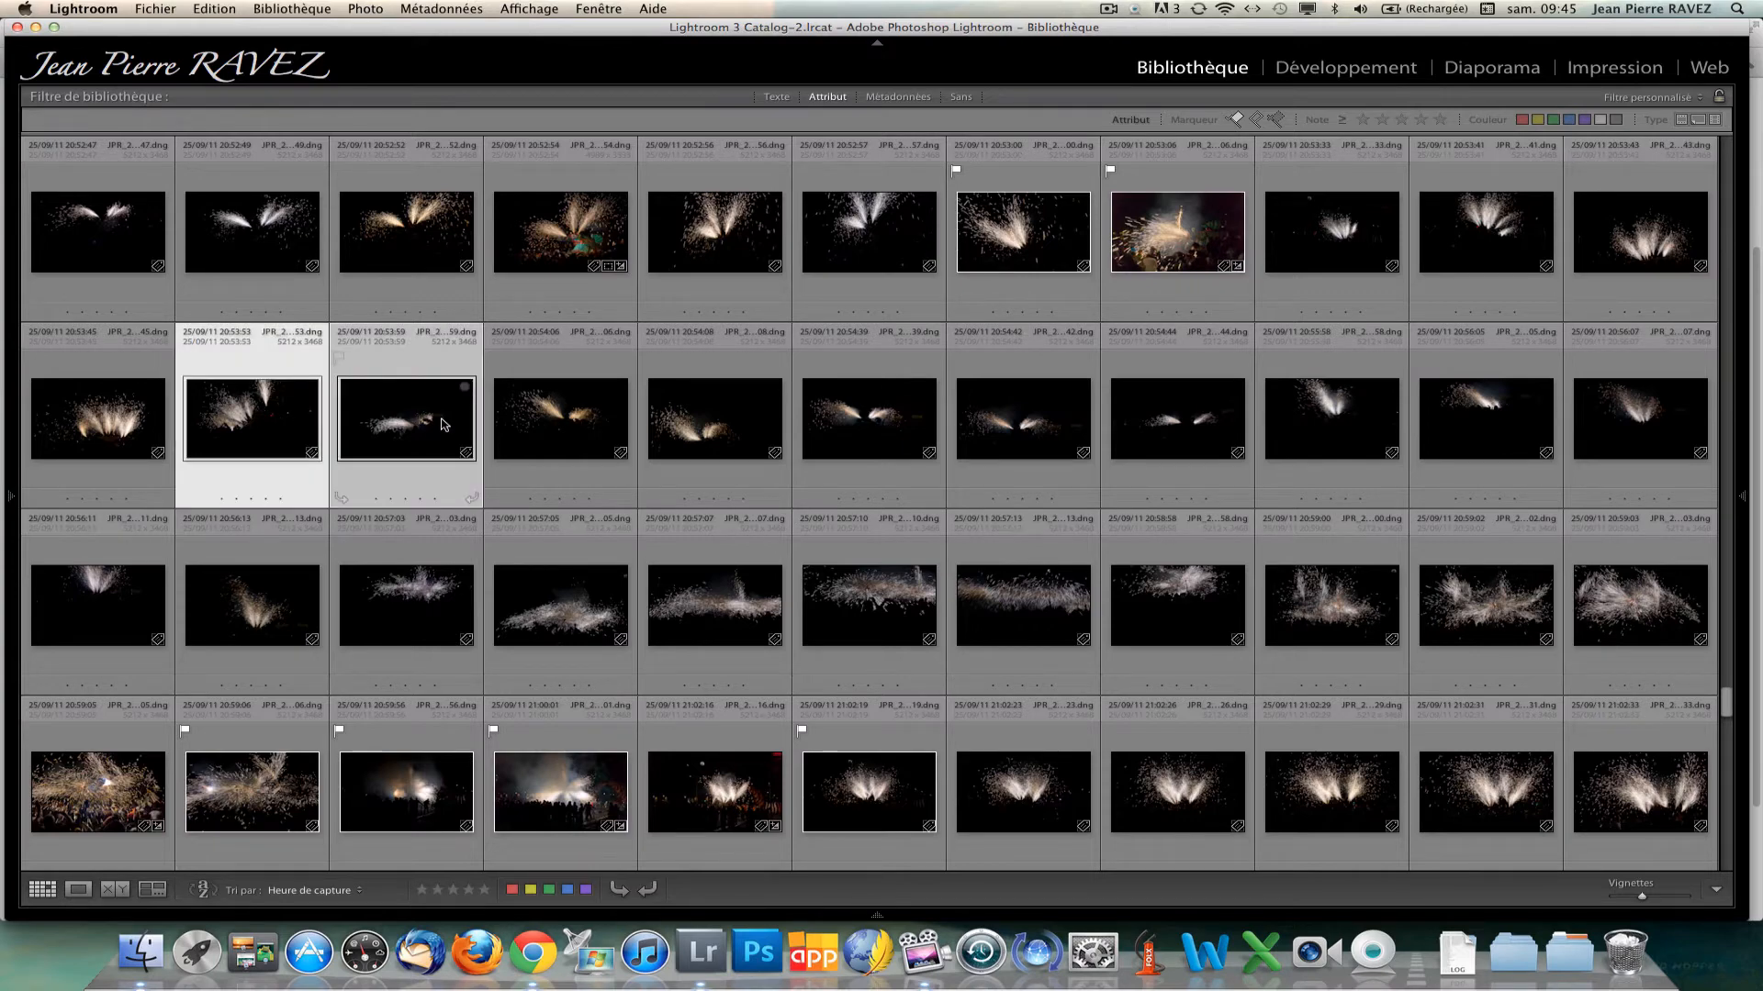
key(c)
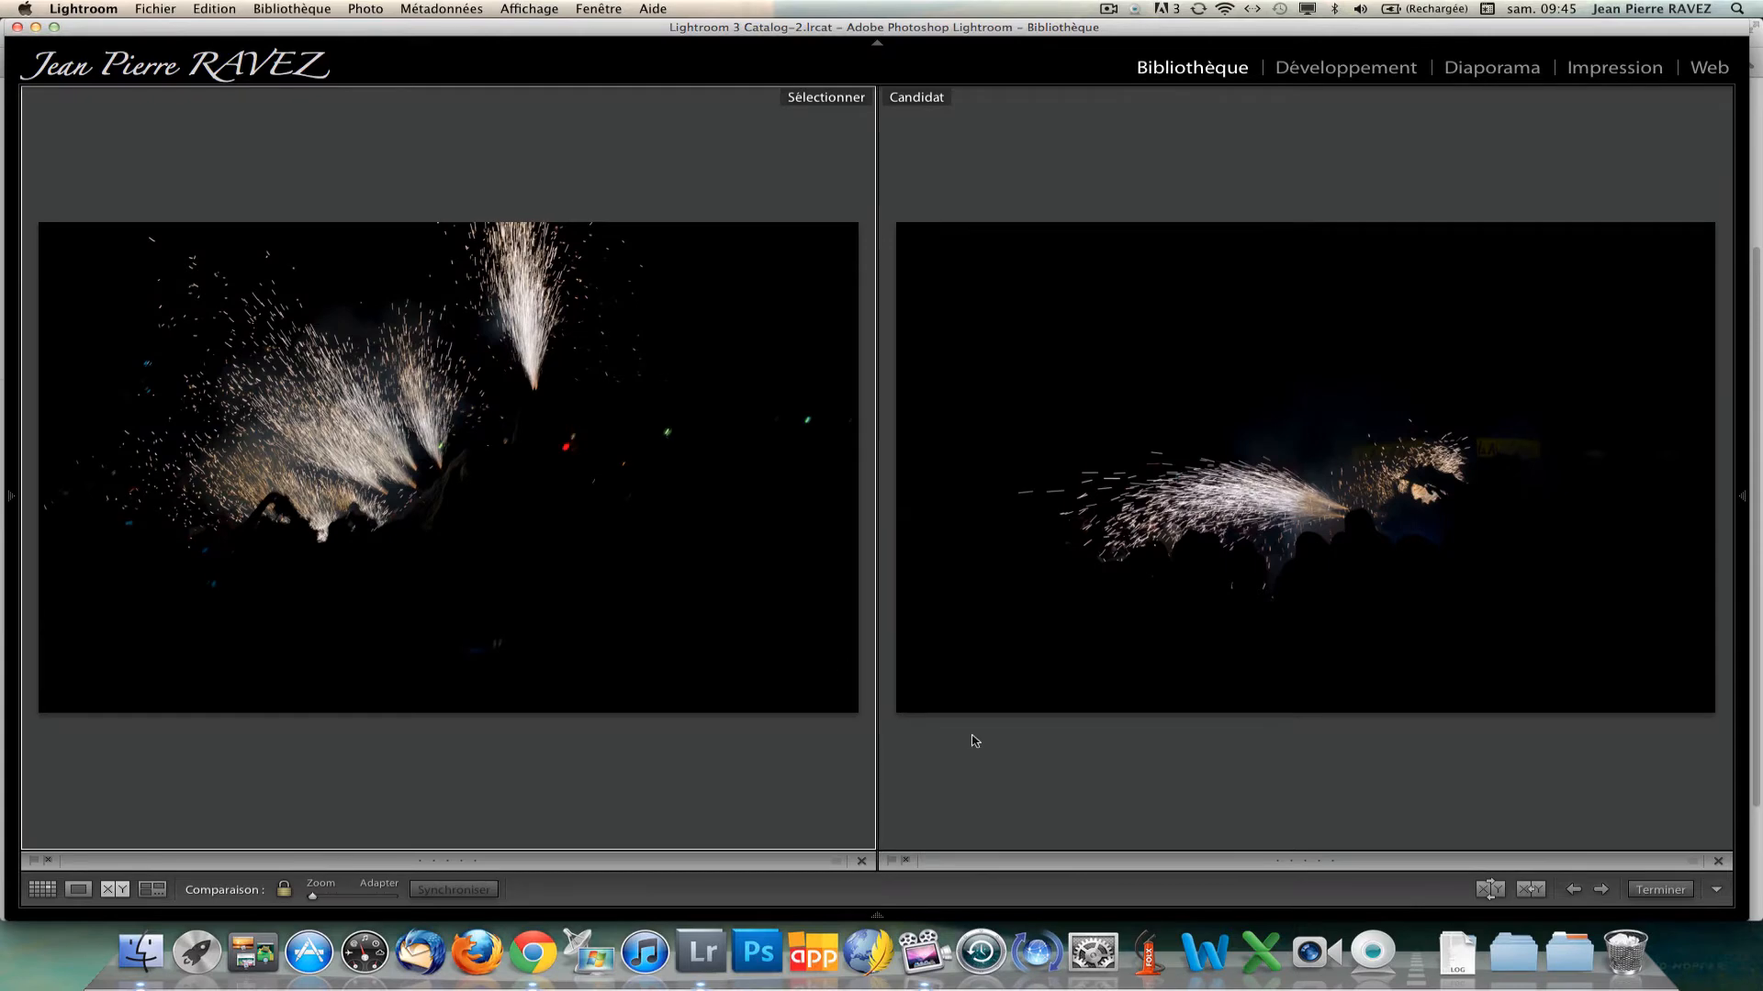
mouse_move(1542, 912)
click(1490, 889)
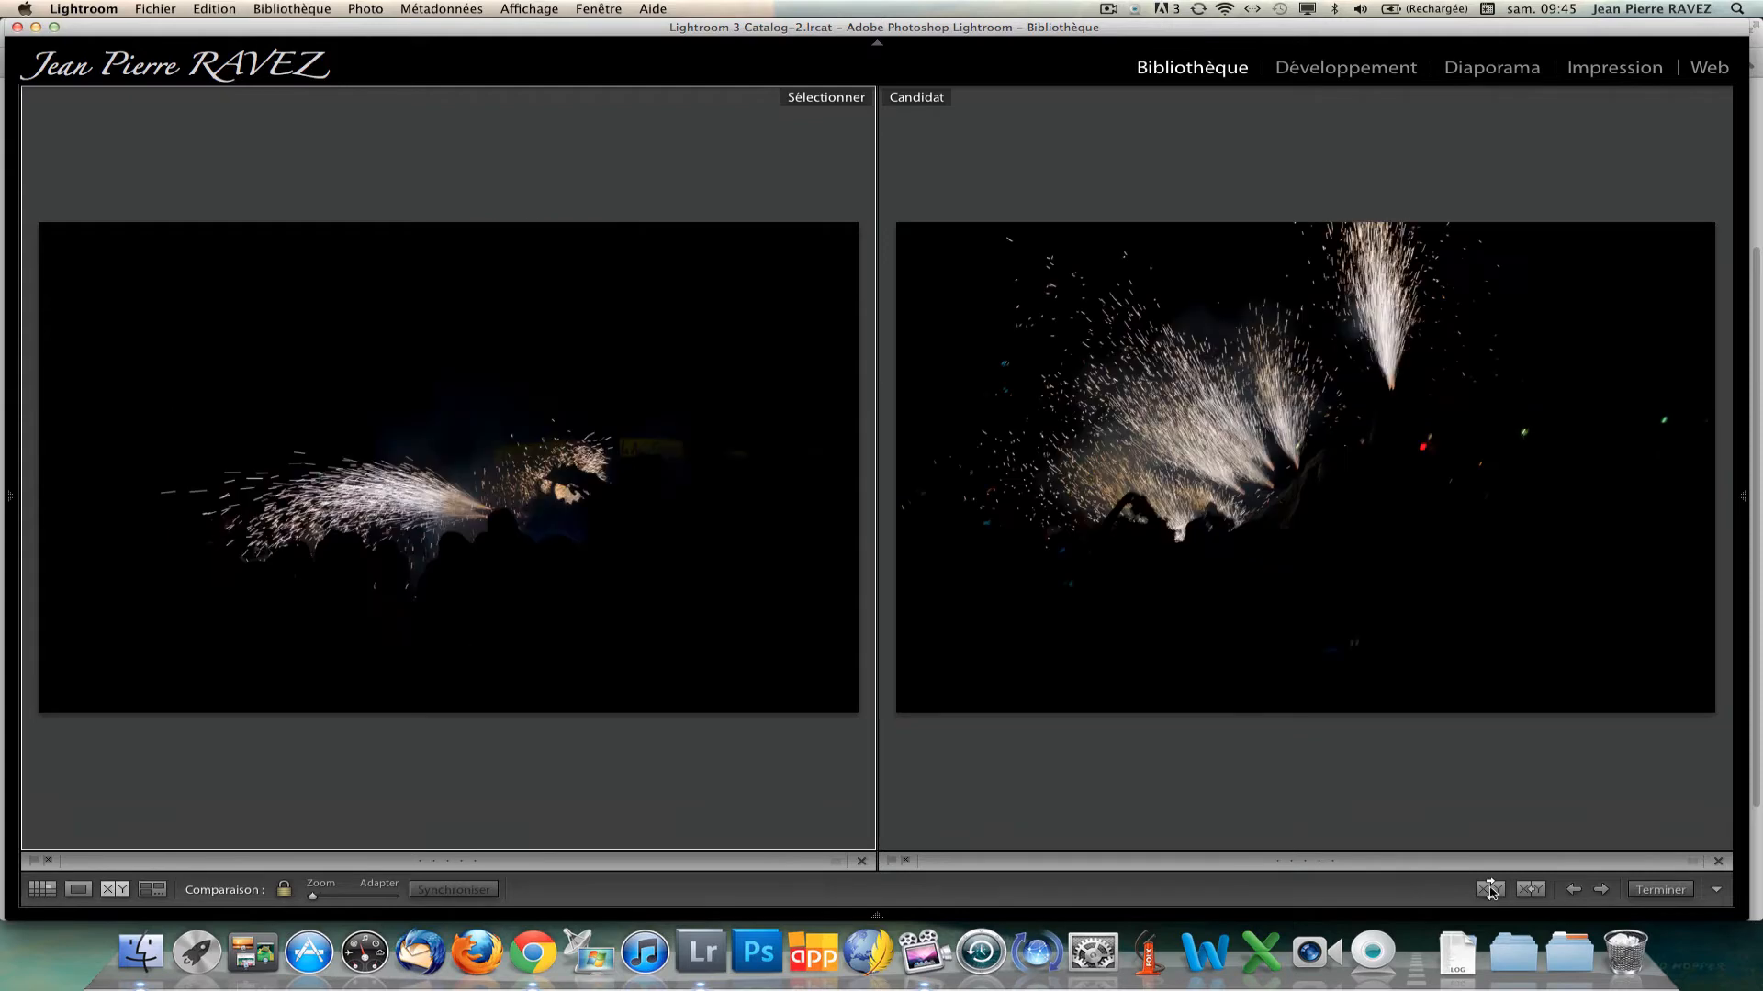
click(1490, 889)
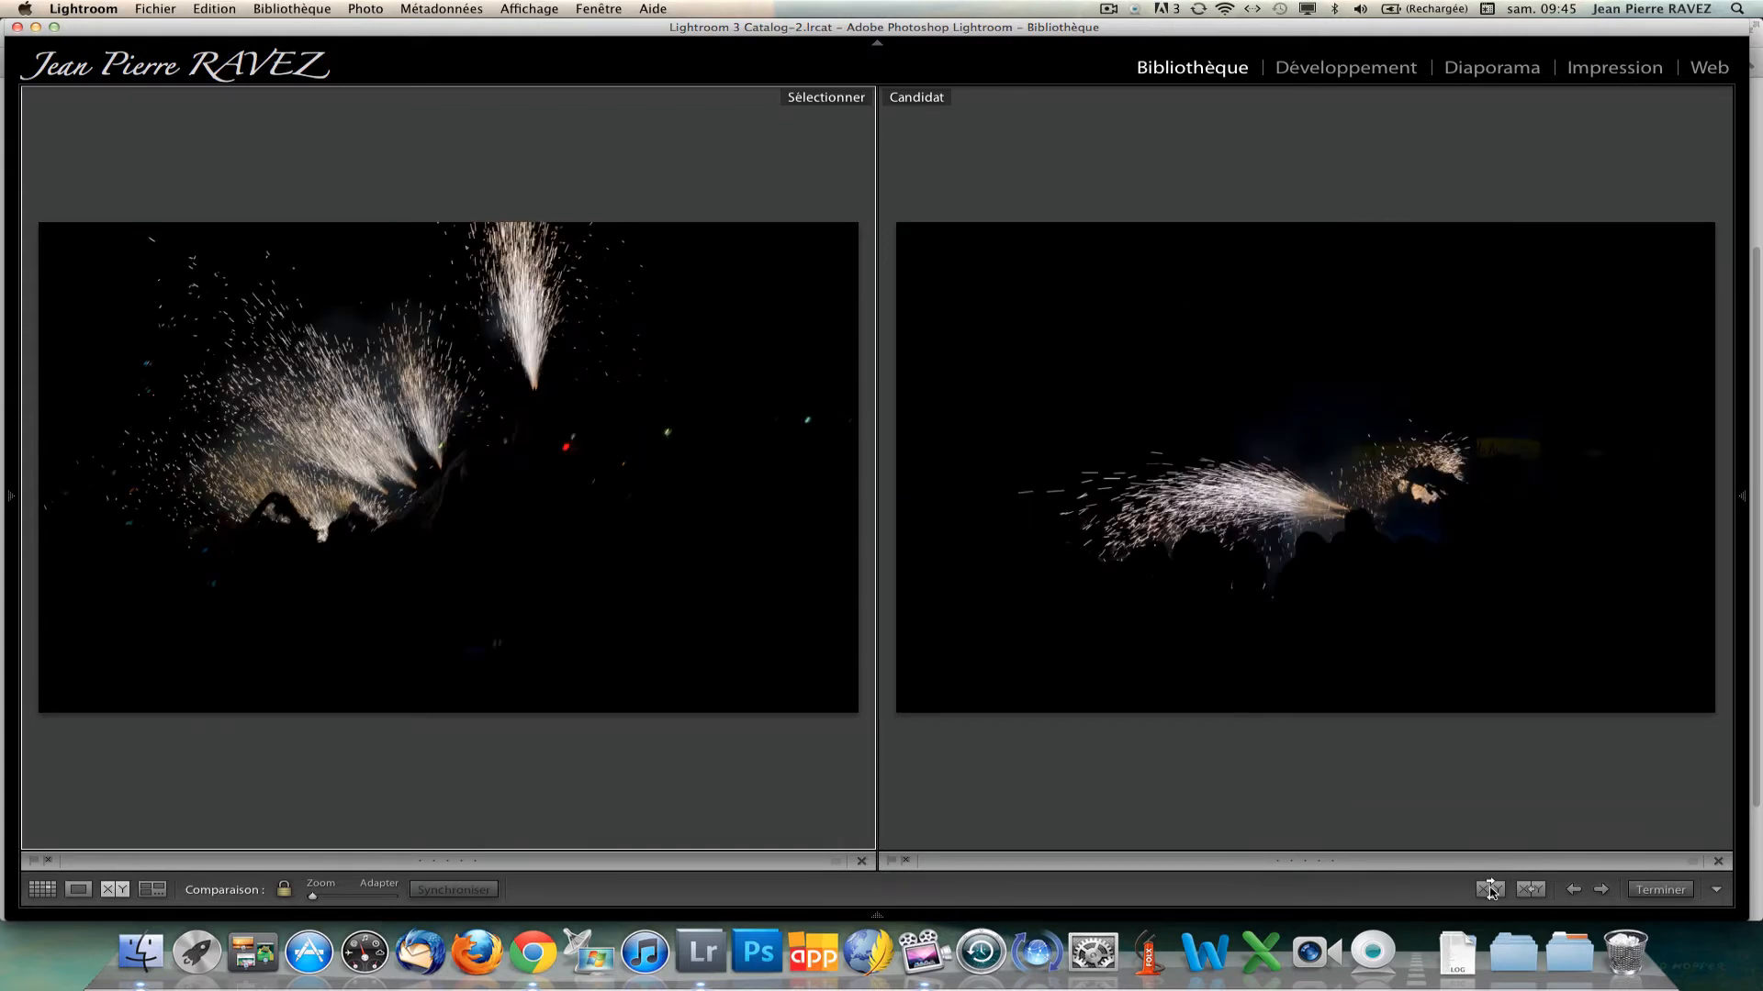
Promote successive candidates until the 20:54:08 photo is the select, step the candidate back to 20:53:59 and return to the grid.
click(1533, 889)
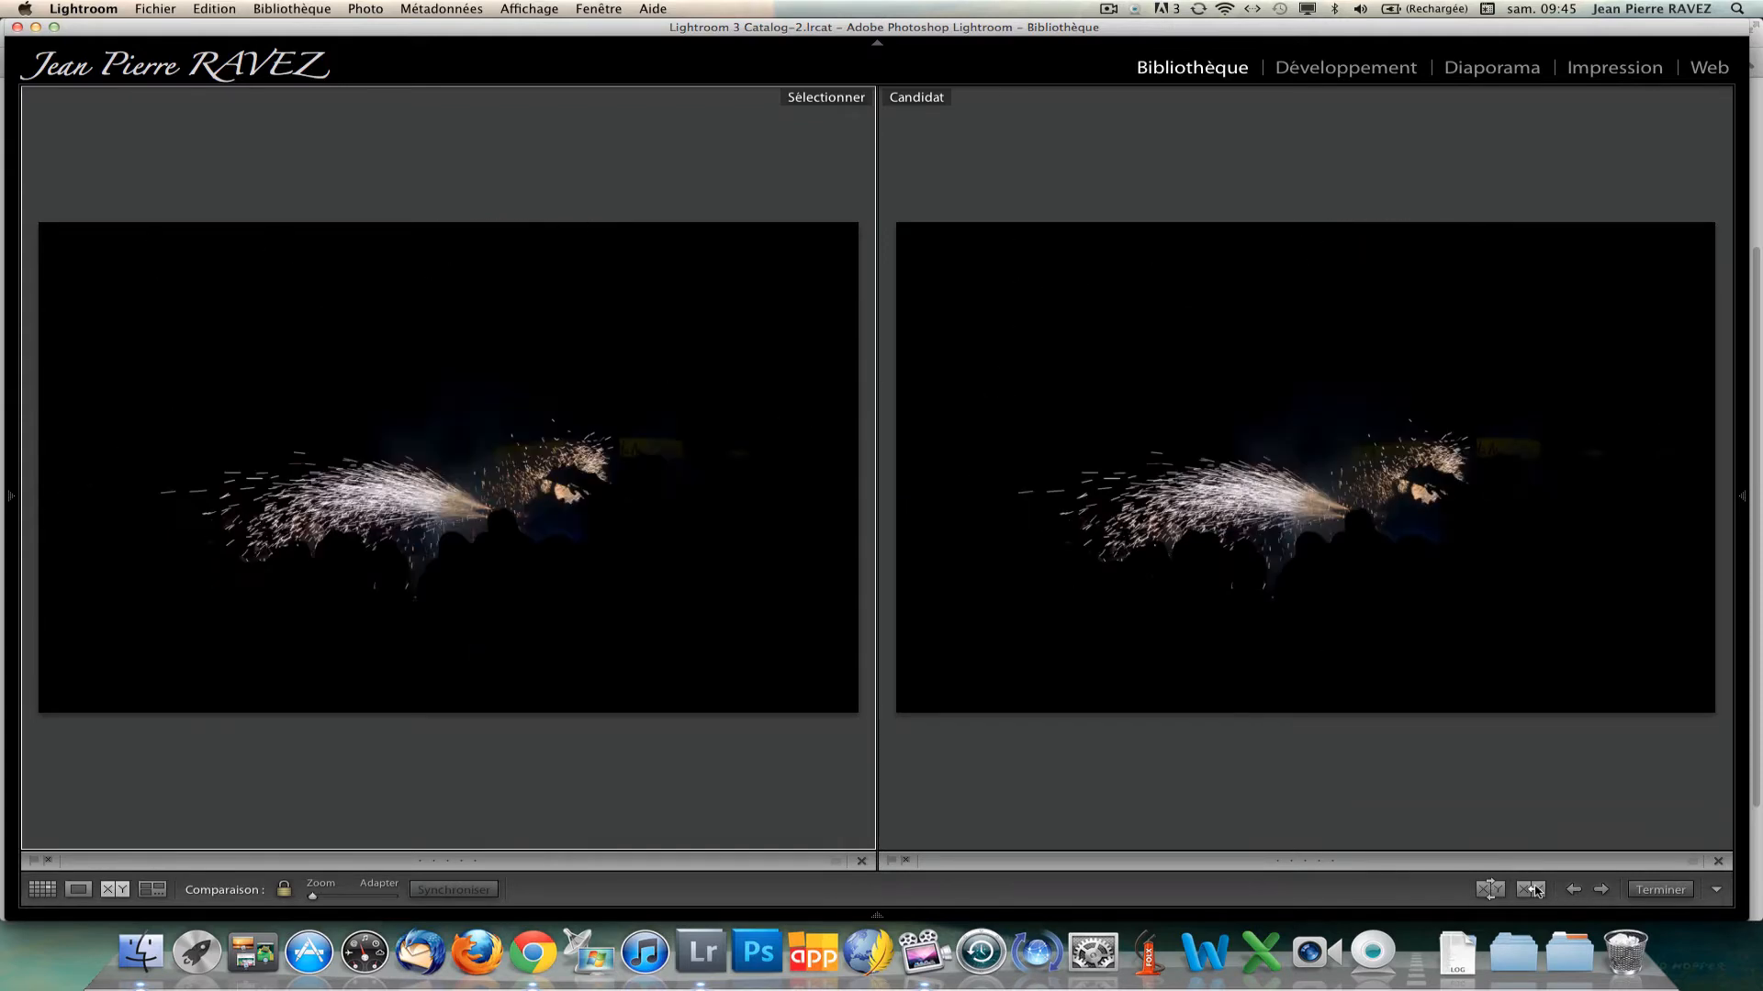
click(1533, 889)
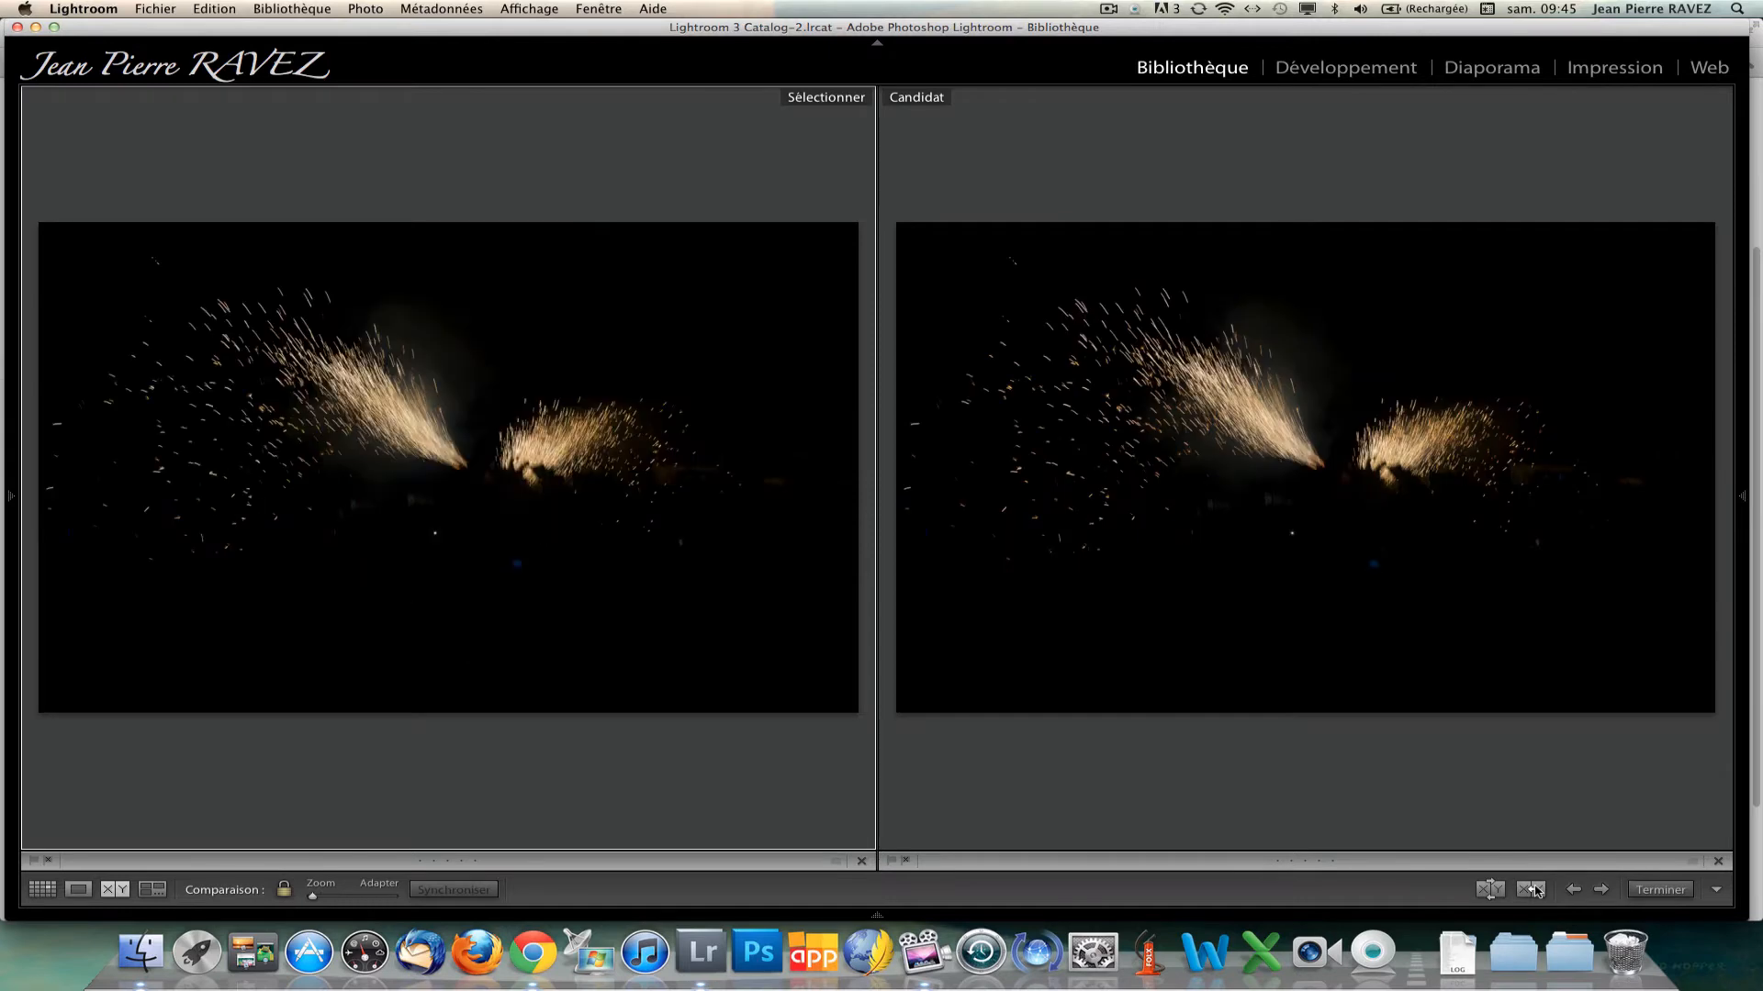
click(1533, 890)
click(1533, 890)
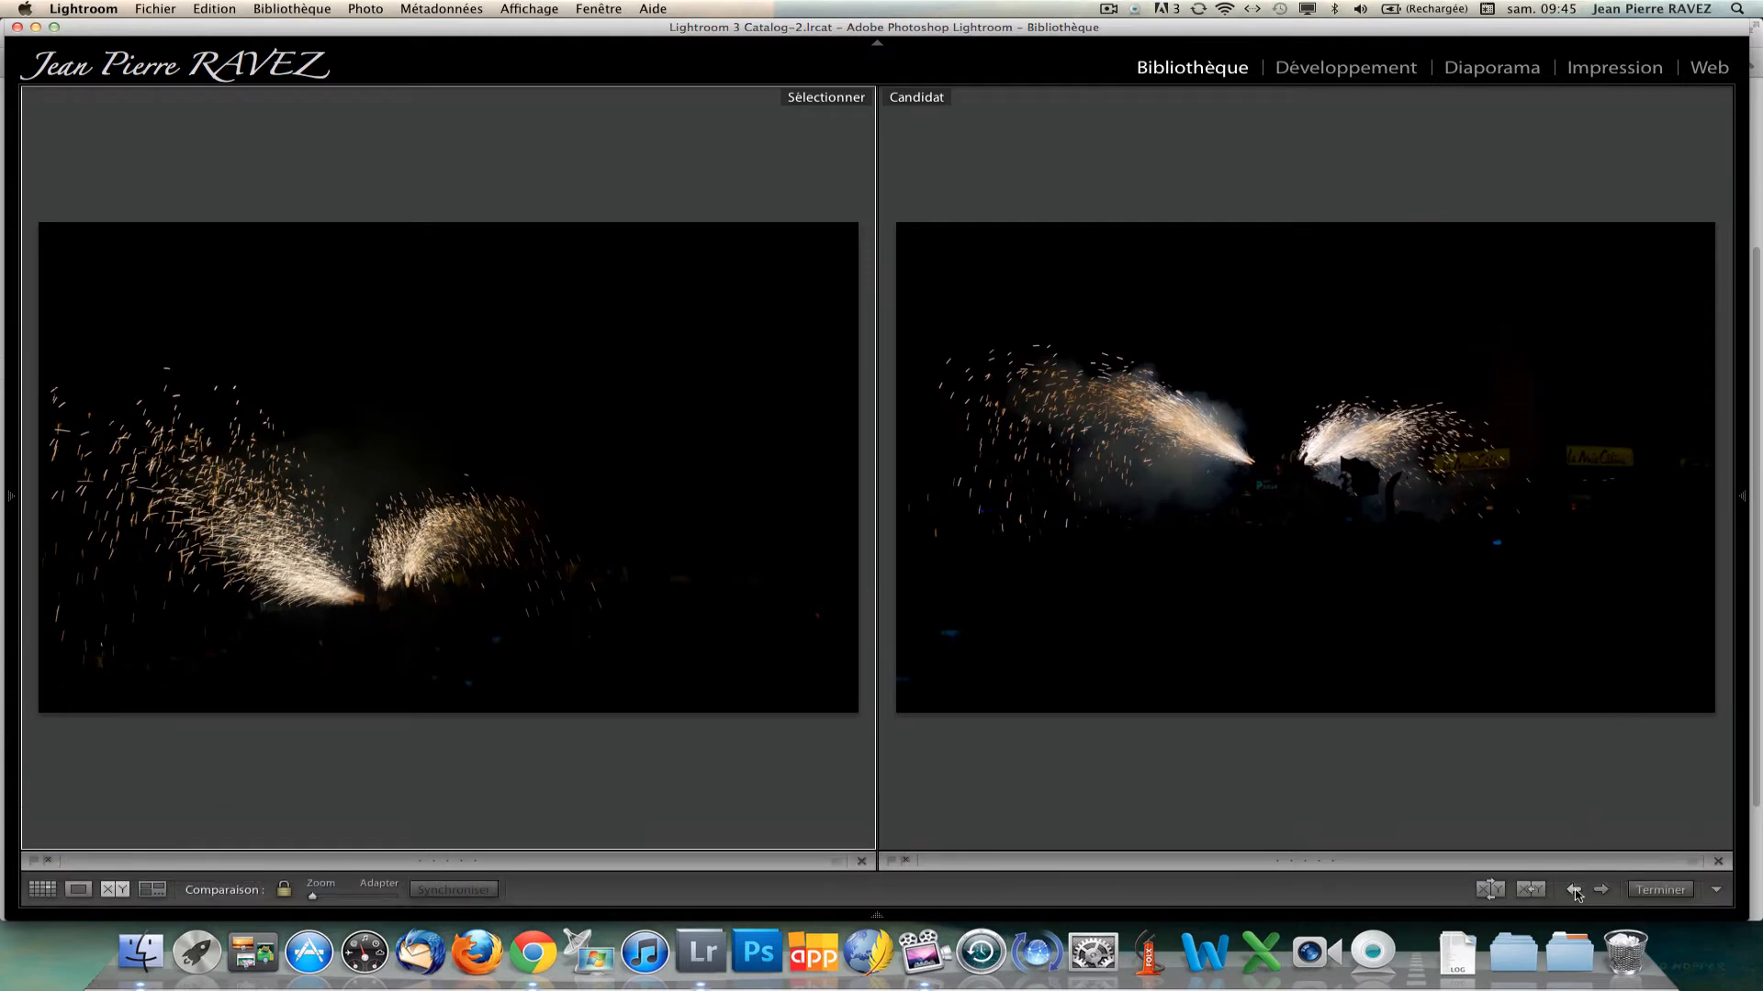
click(1574, 890)
click(1575, 891)
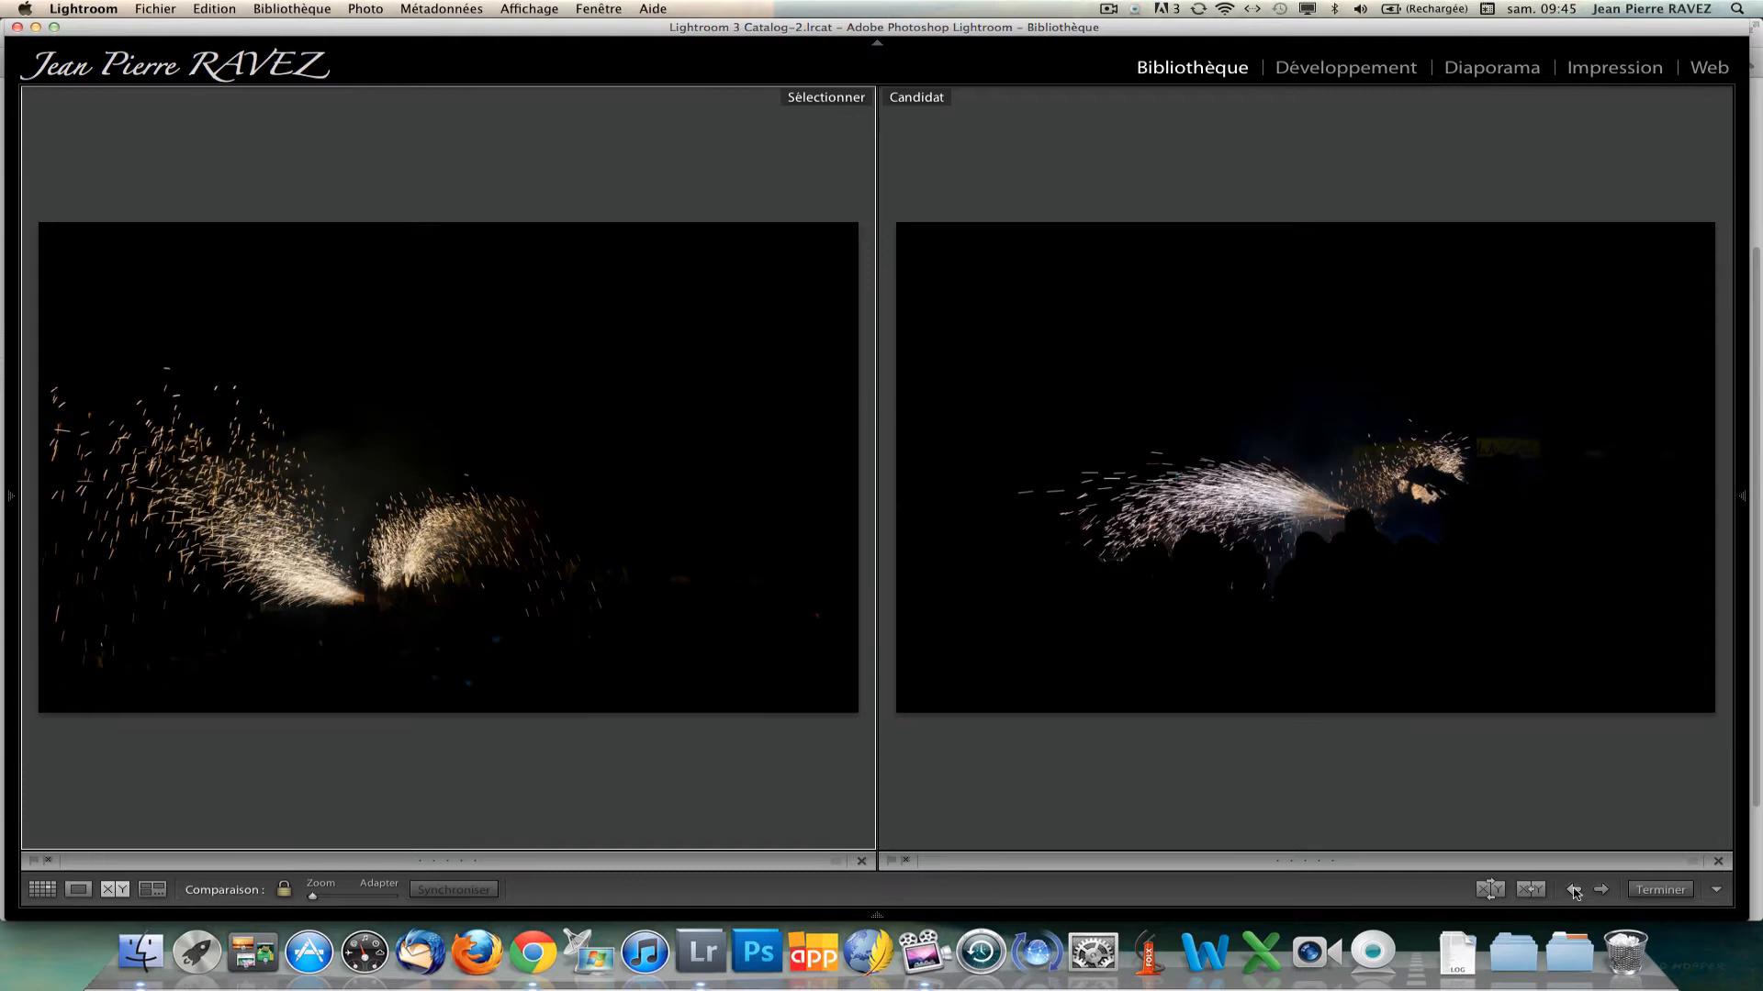
key(g)
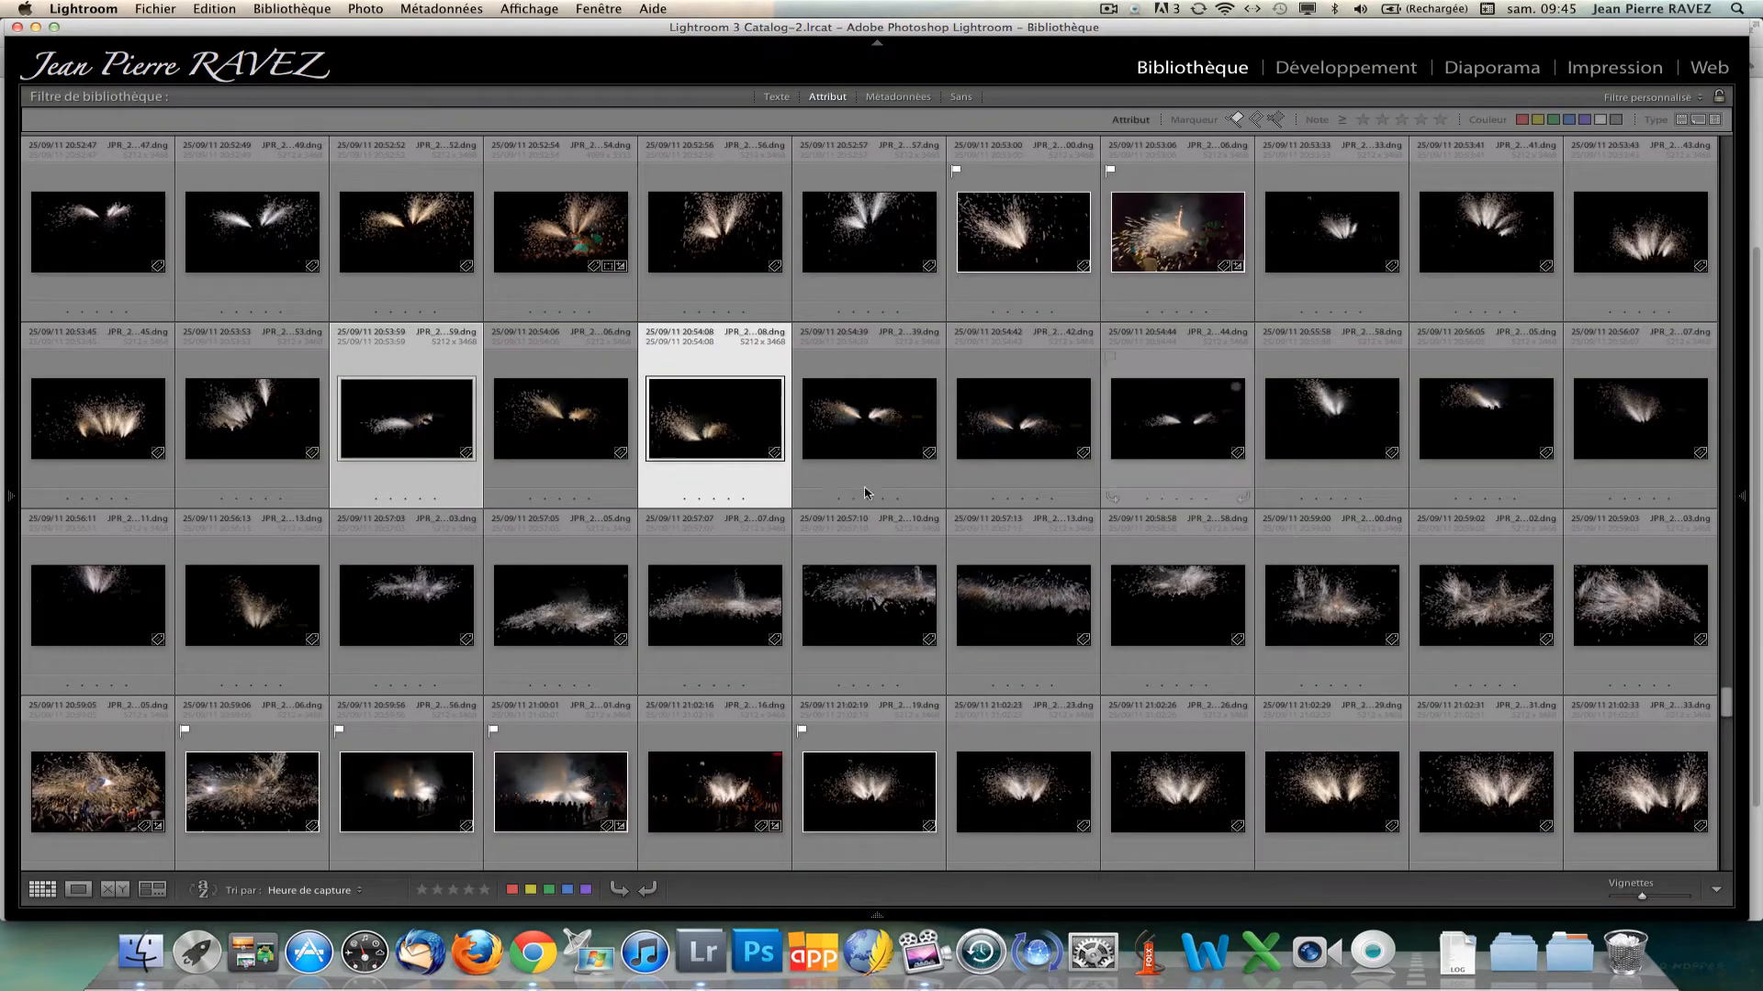
Select the 20:54:08 and 20:54:39 photos in the grid and compare them side by side.
click(864, 425)
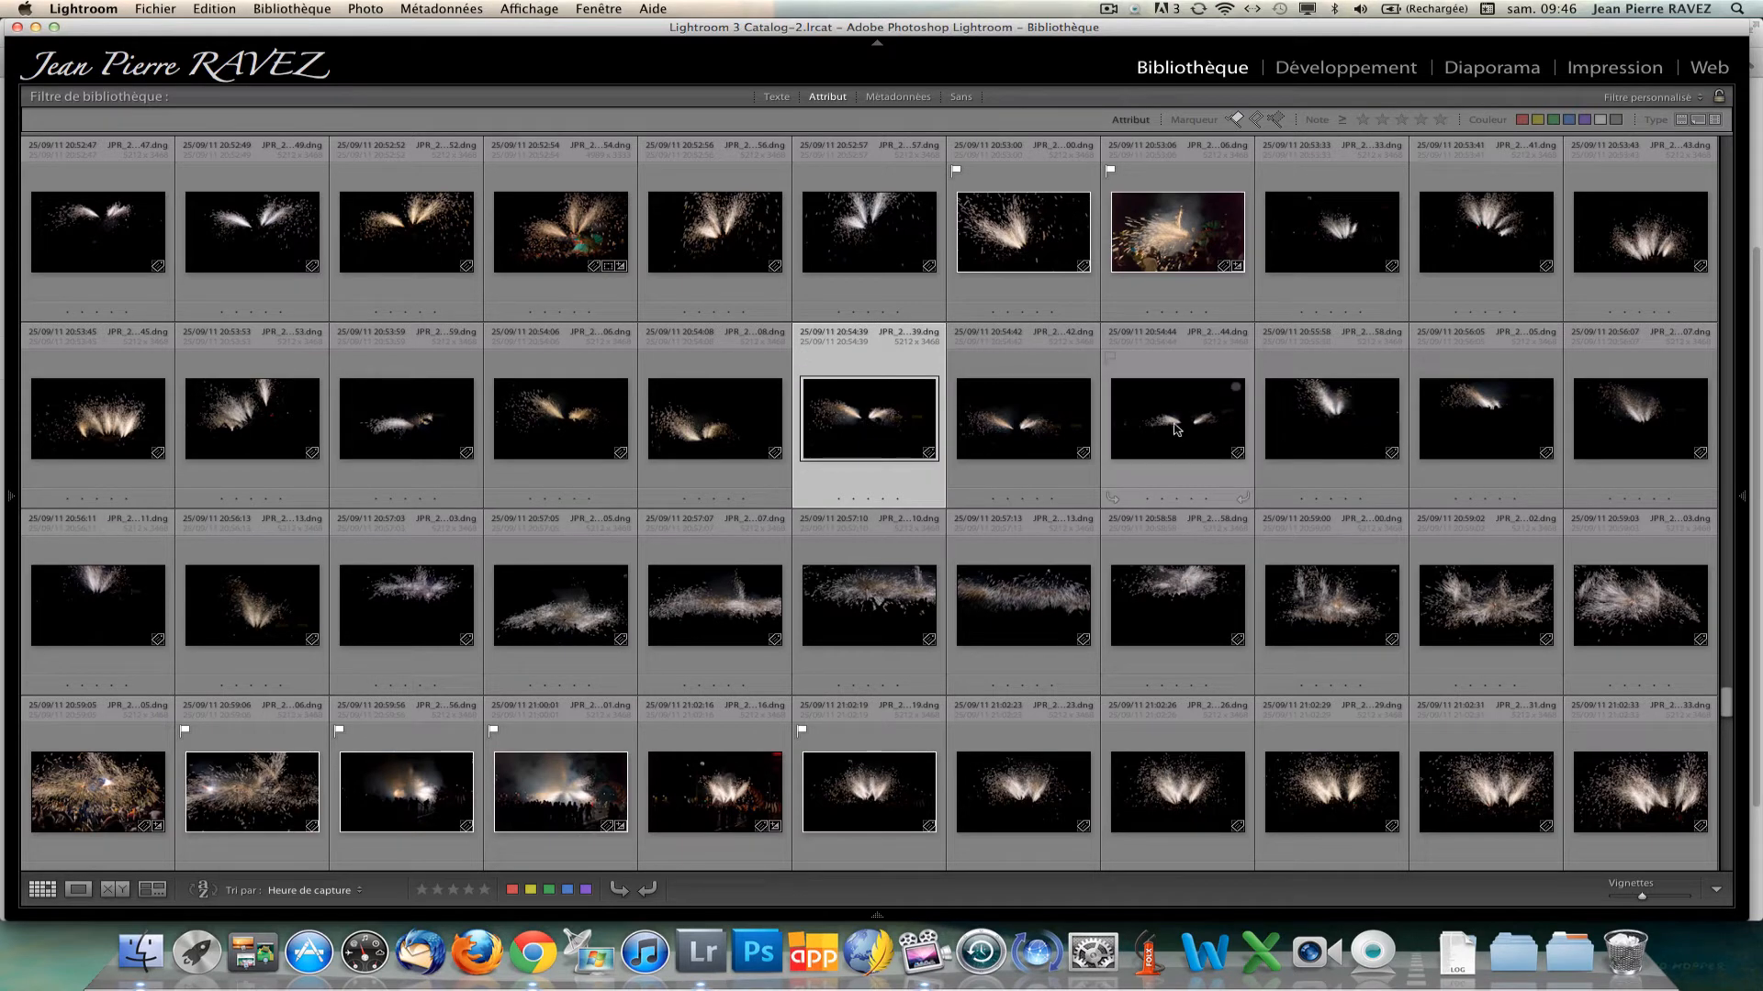
key(Left)
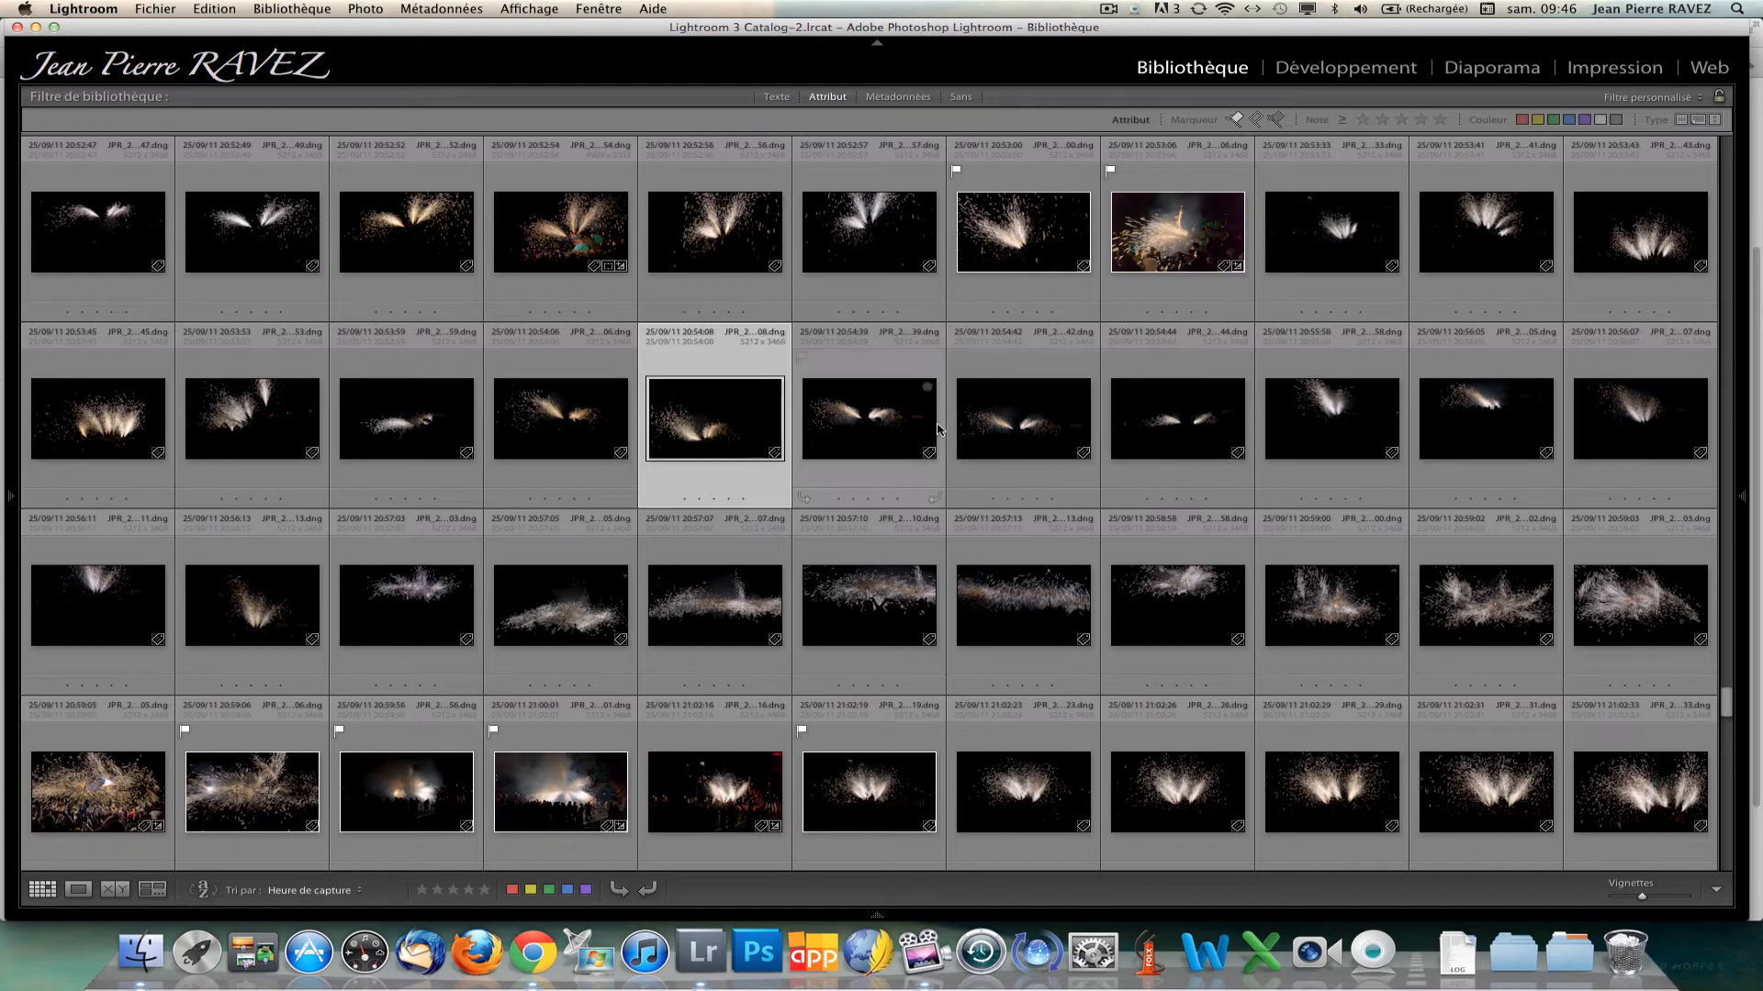
super+click(835, 423)
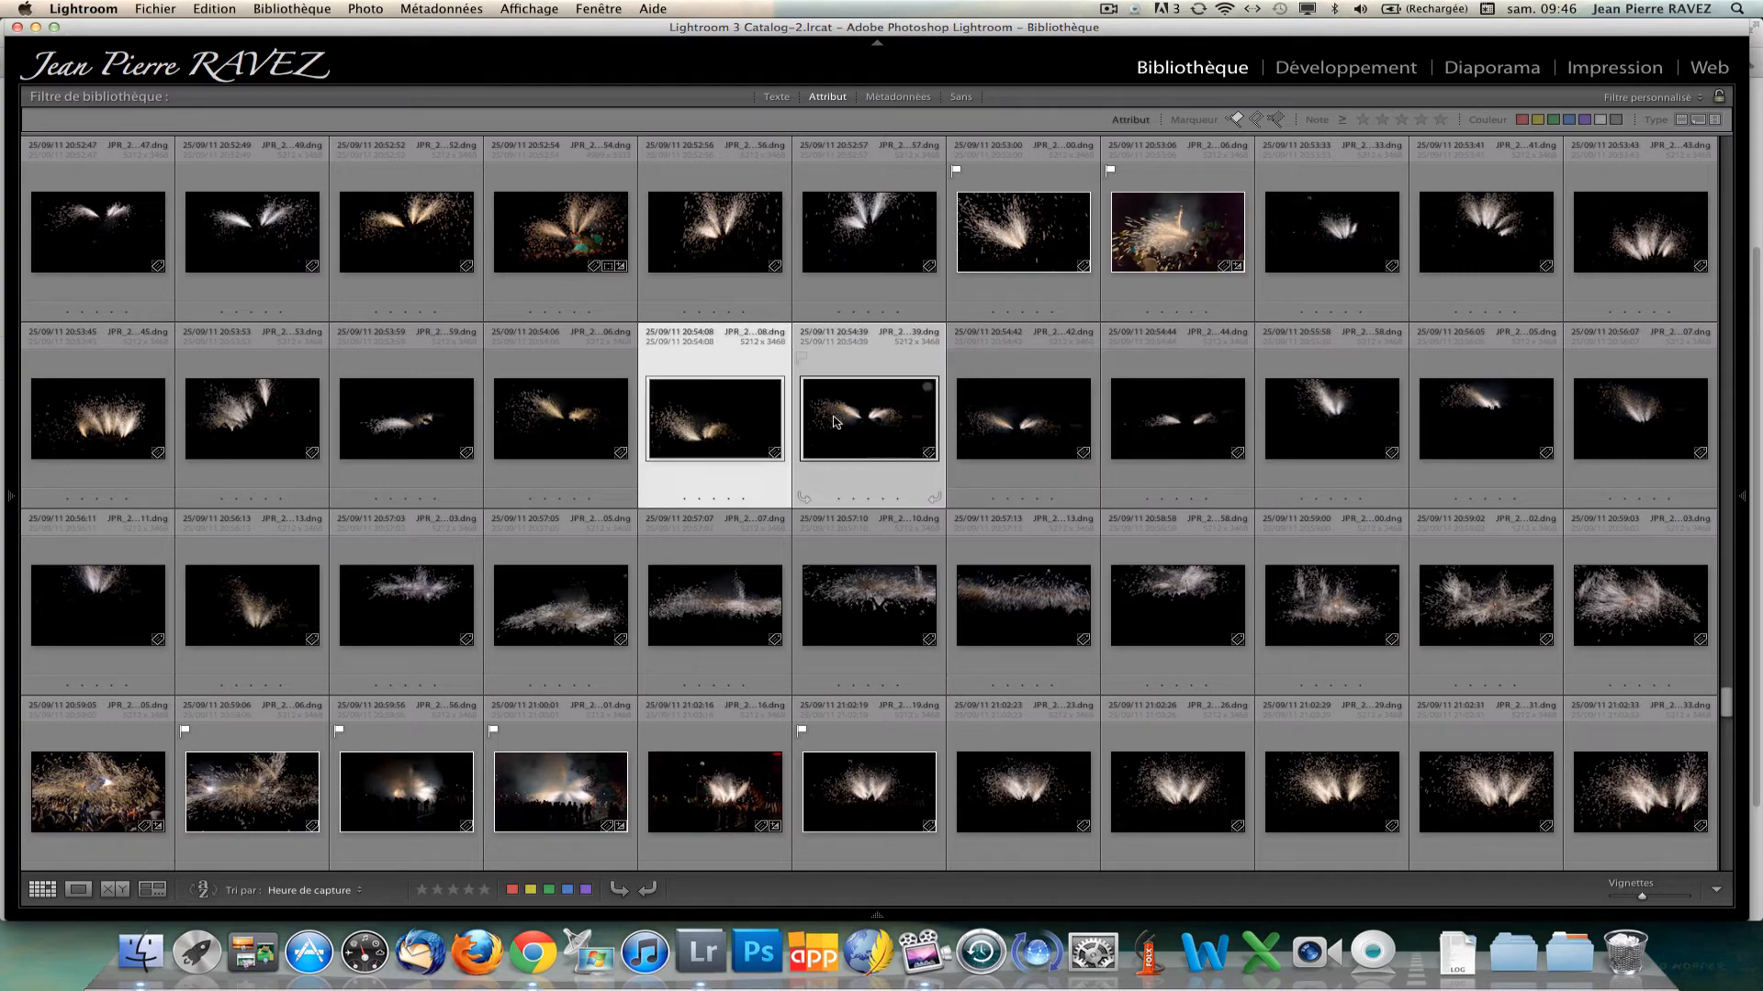
key(c)
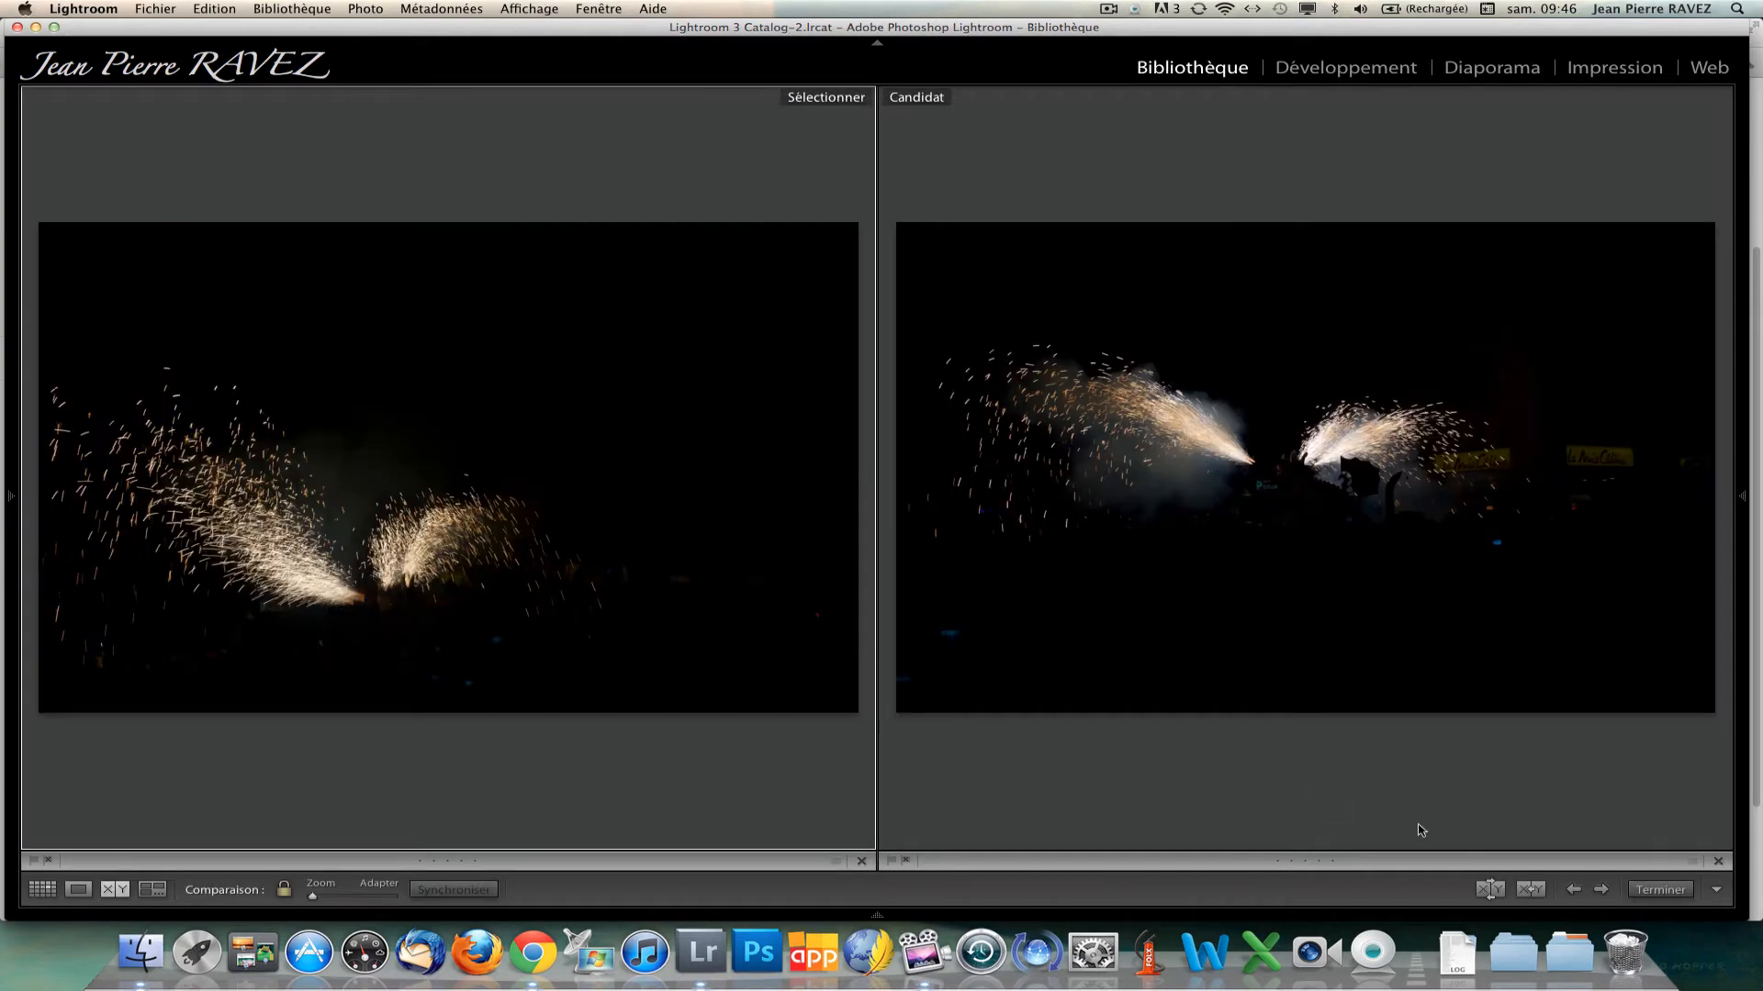
Browse the candidates that follow the 20:54:39 photo and promote the last one to select.
click(1601, 889)
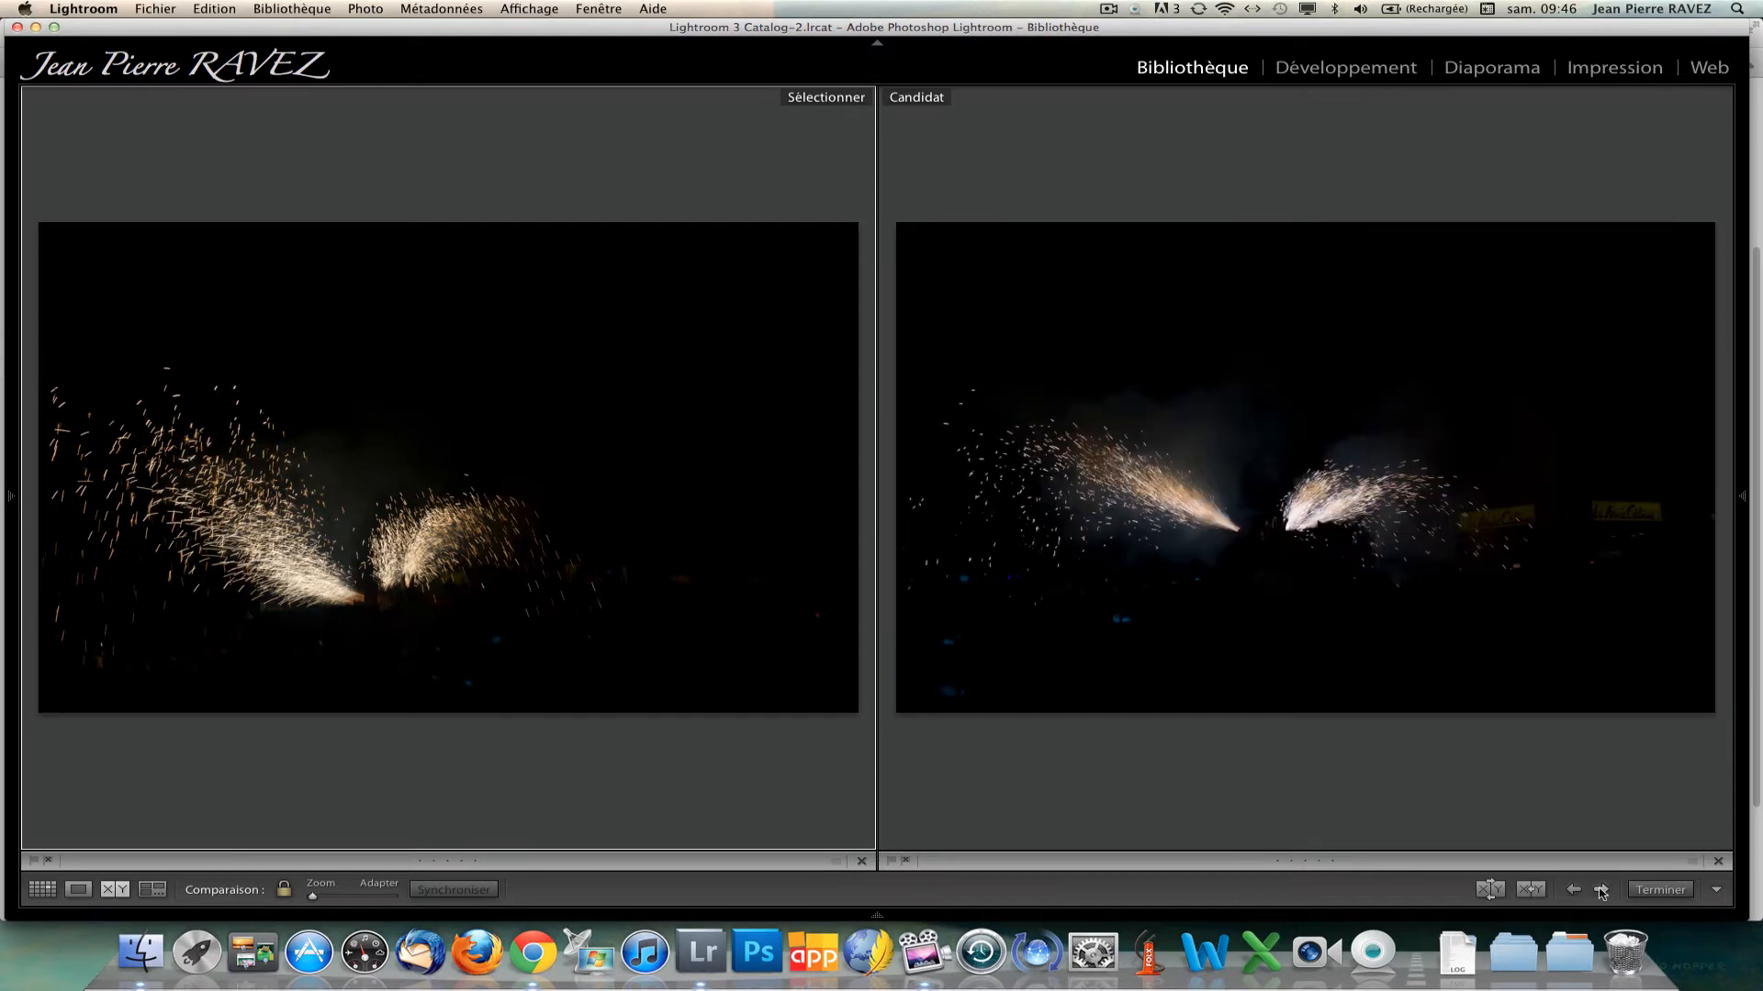
click(1601, 889)
click(1575, 890)
click(1601, 889)
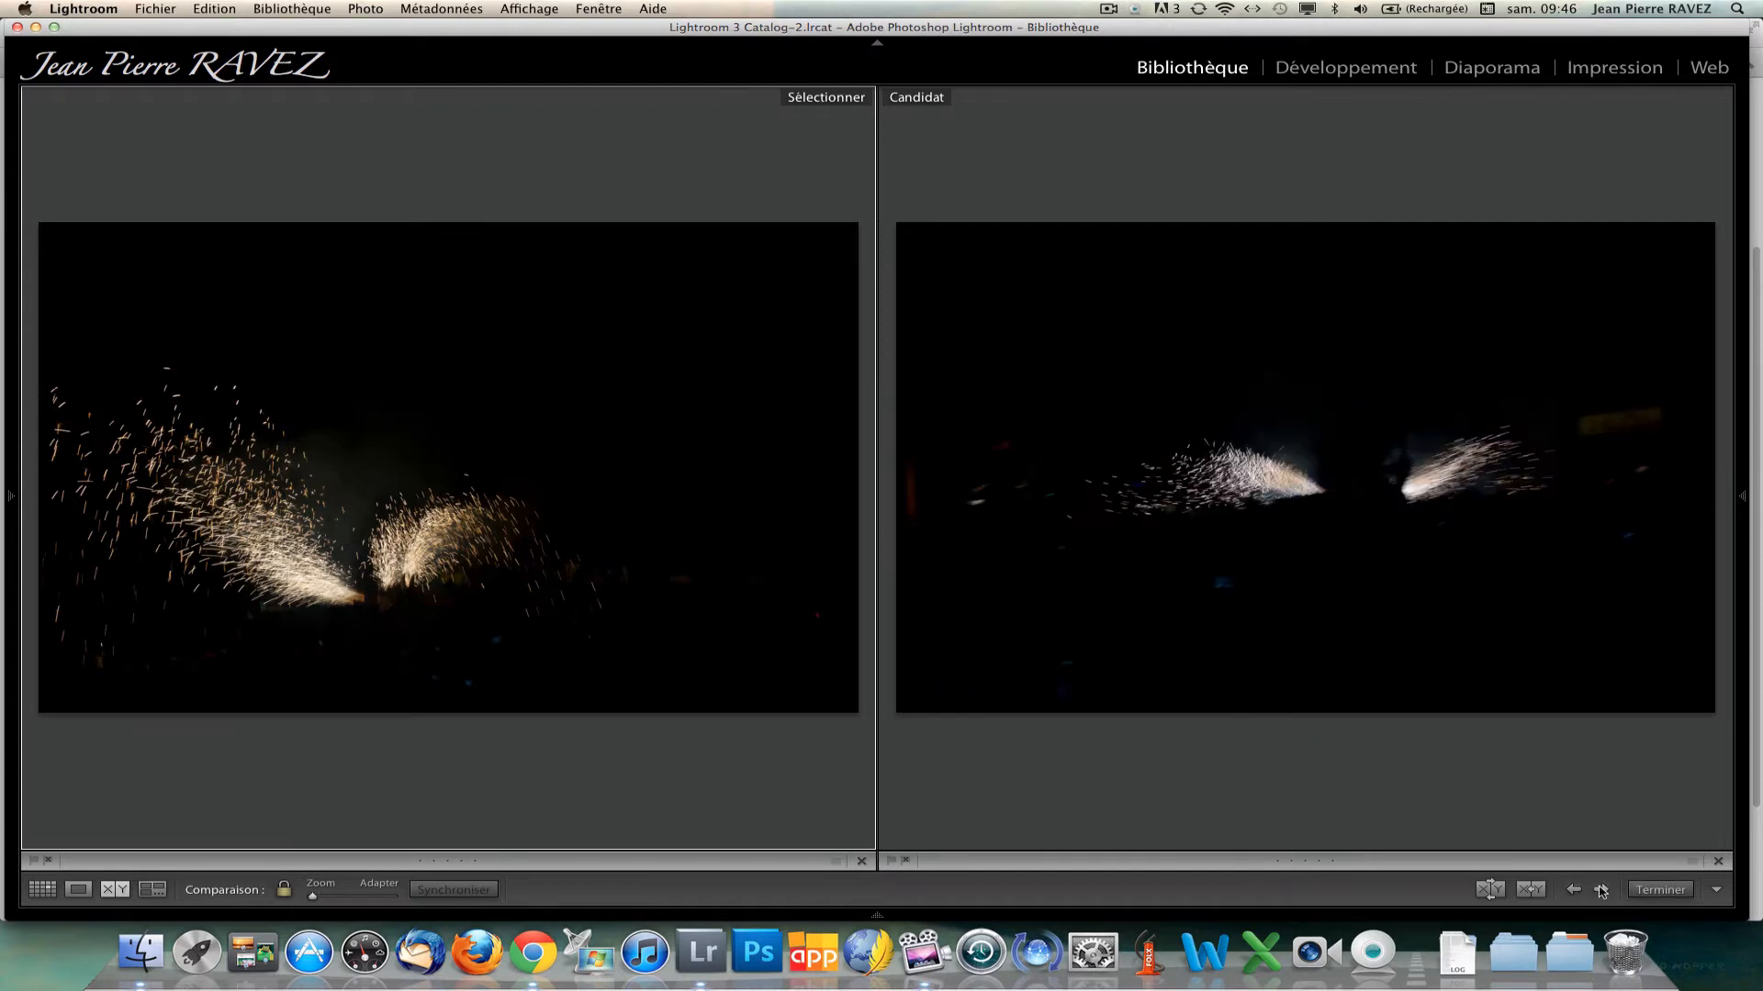
key(x)
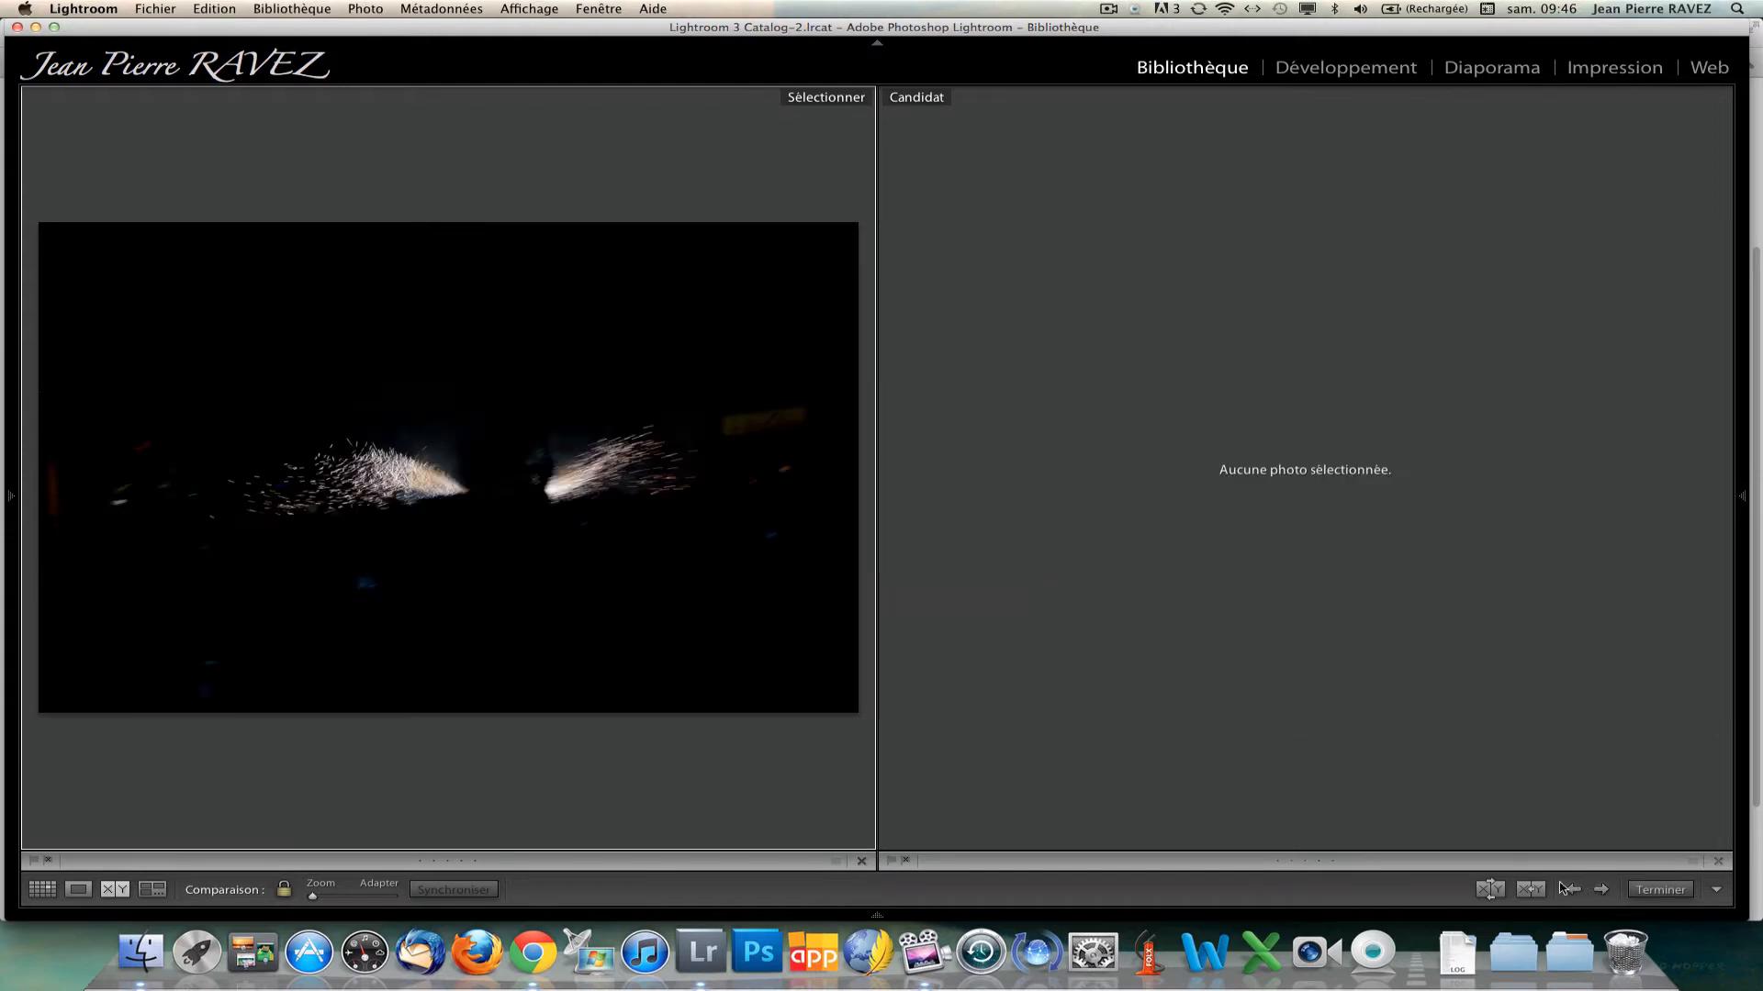
Step the candidate back to the 20:54:39 photo and reject the current select photo.
click(1574, 890)
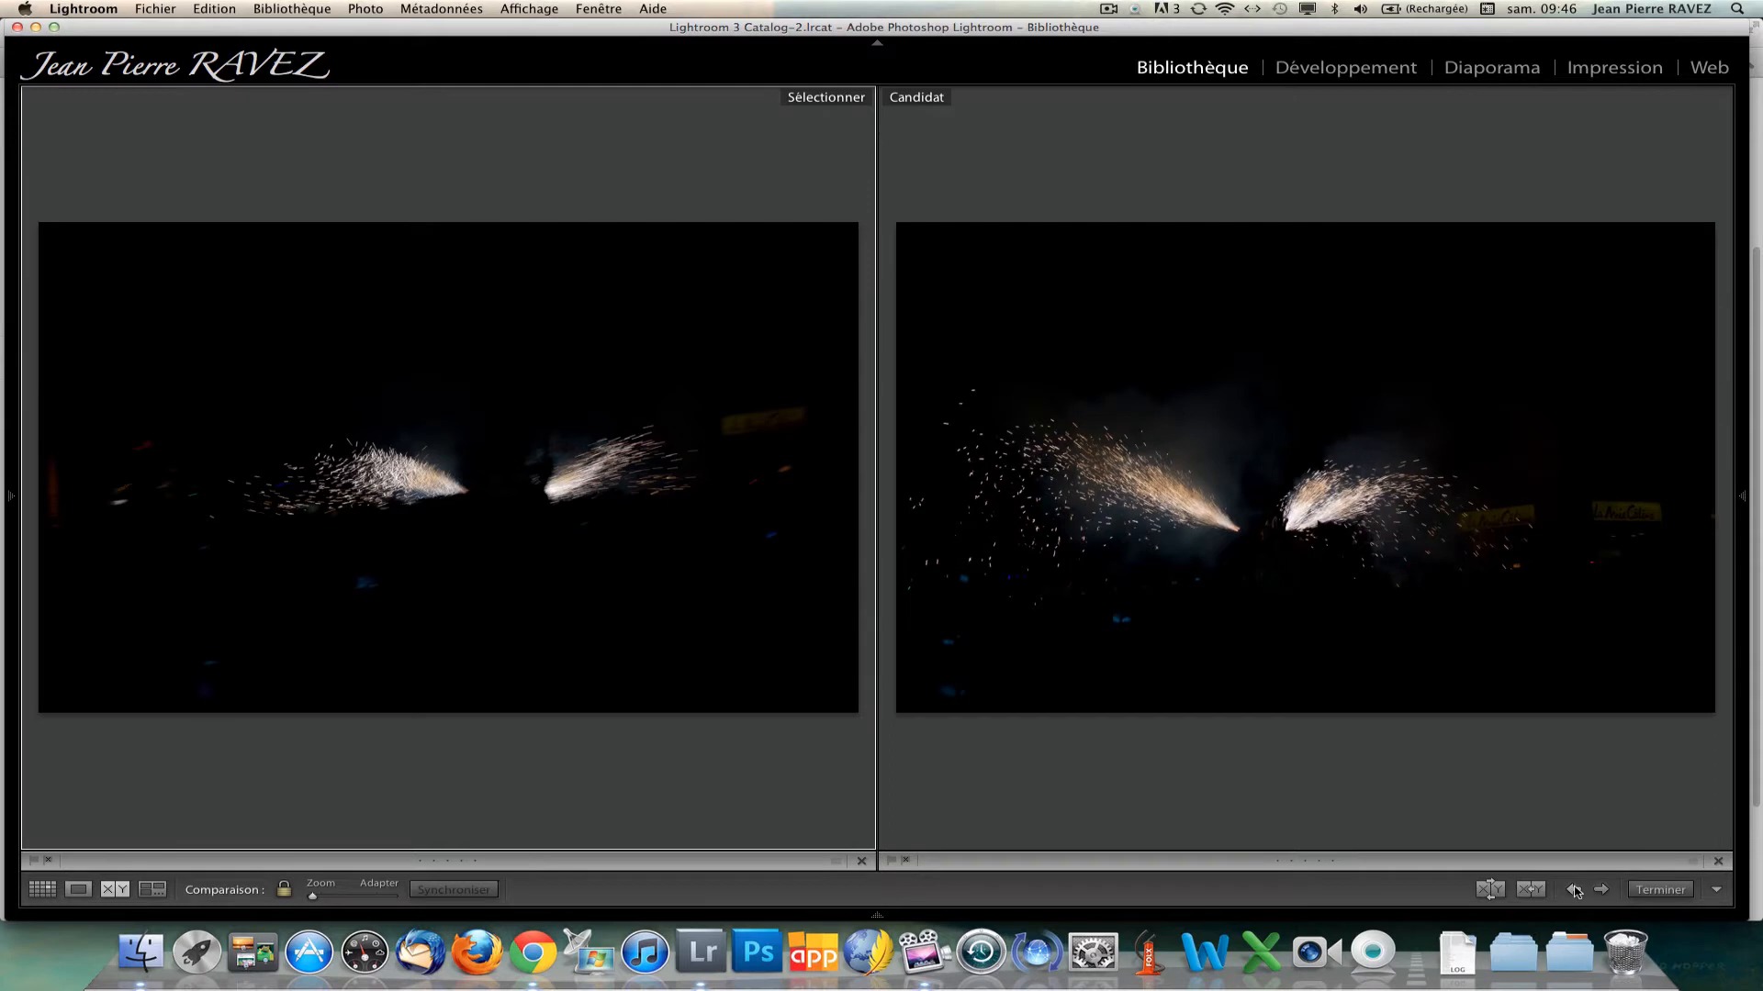
click(1574, 890)
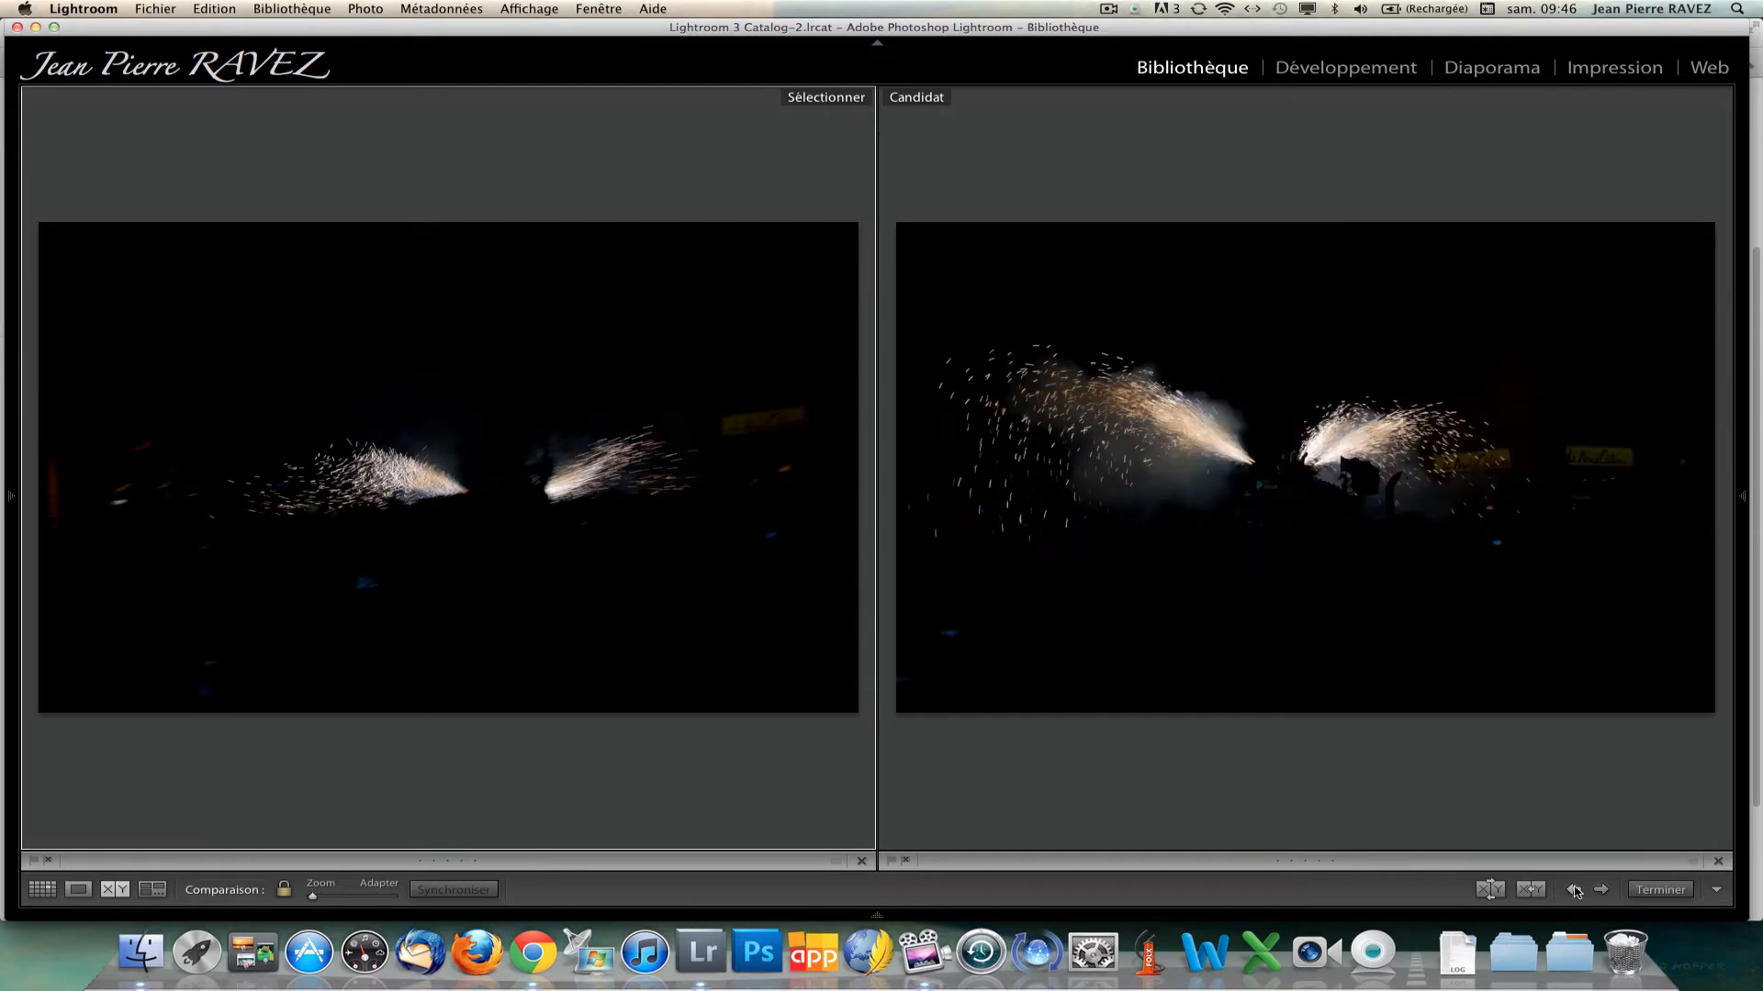
key(x)
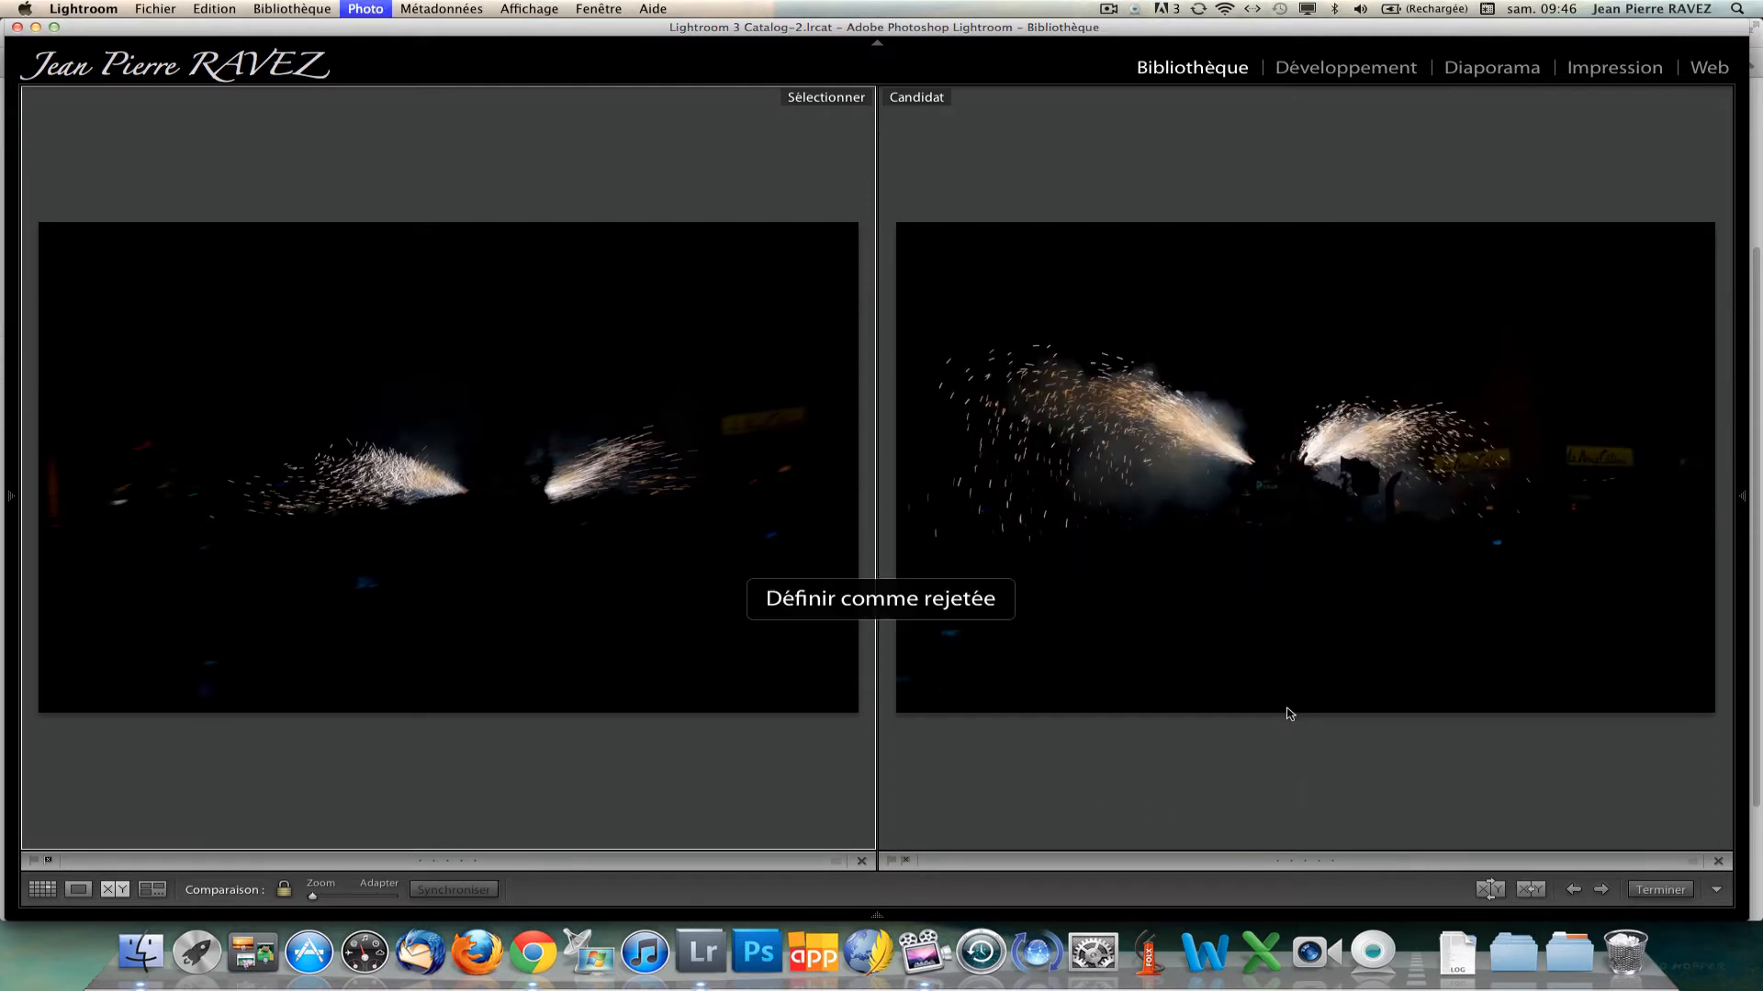
Make the 20:54:39 photo the select, step the candidate back through earlier photos and flag the select as picked.
click(1576, 890)
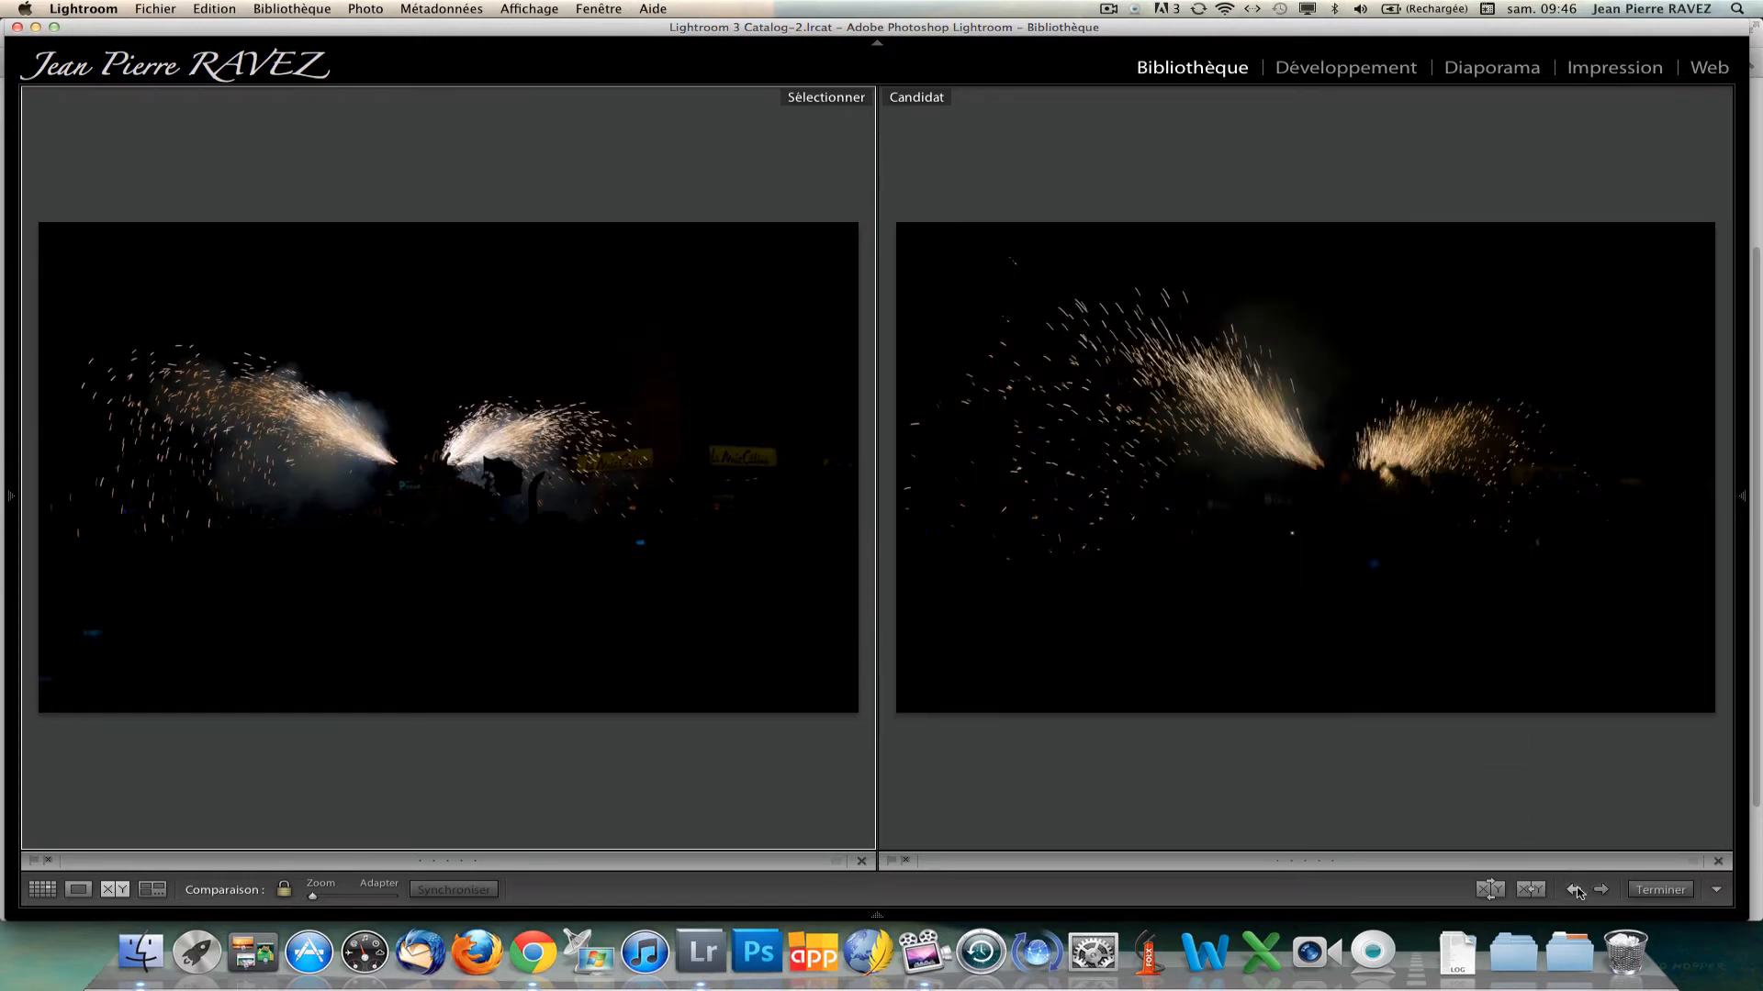
click(1576, 891)
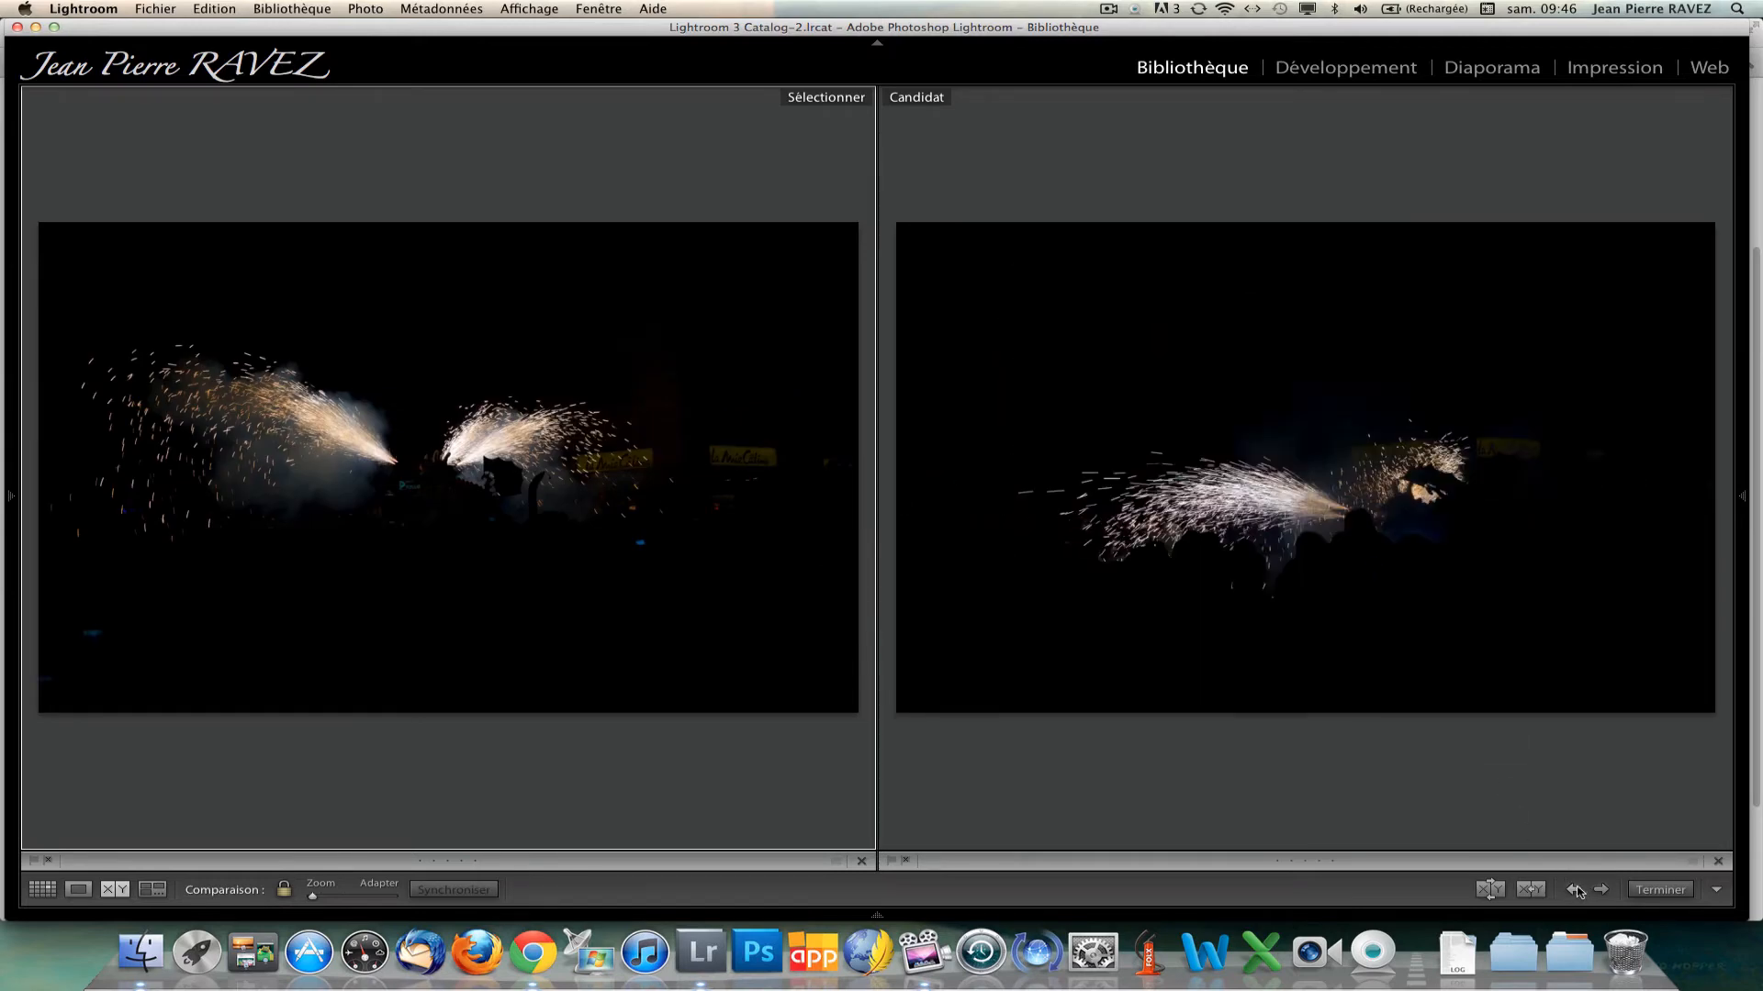
key(p)
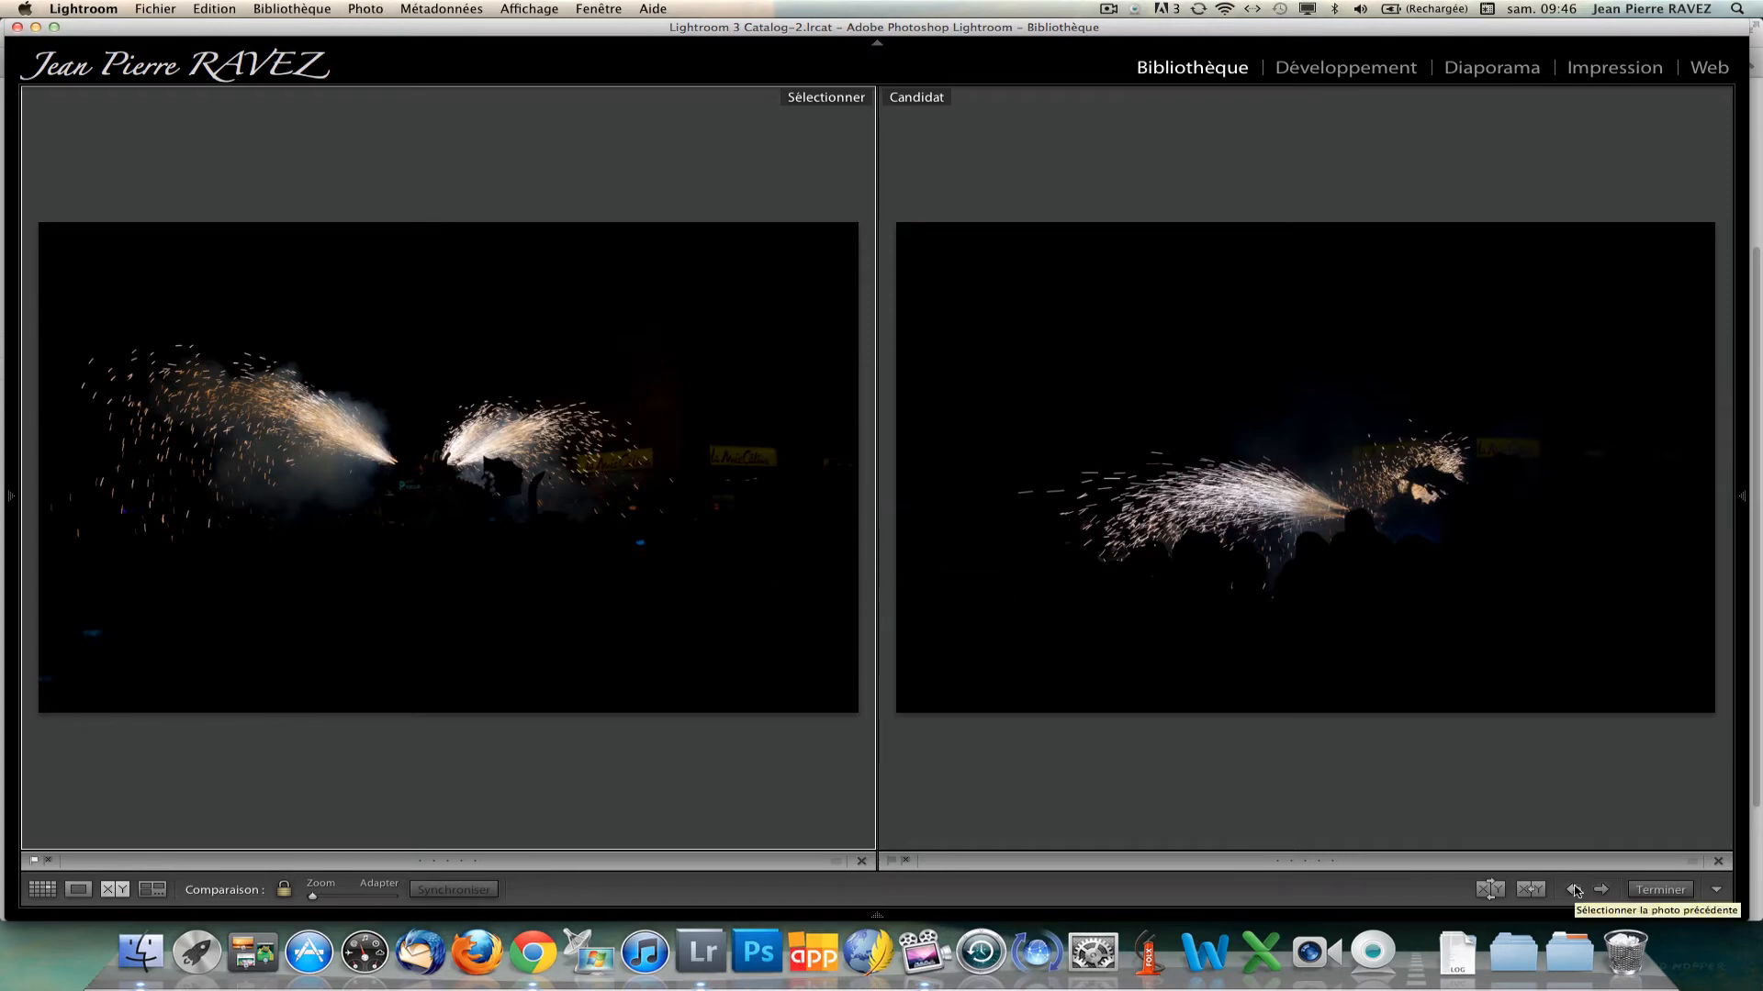
Compare the select and candidate up close around the winged silhouette, finish the comparison and return to the grid.
click(1291, 551)
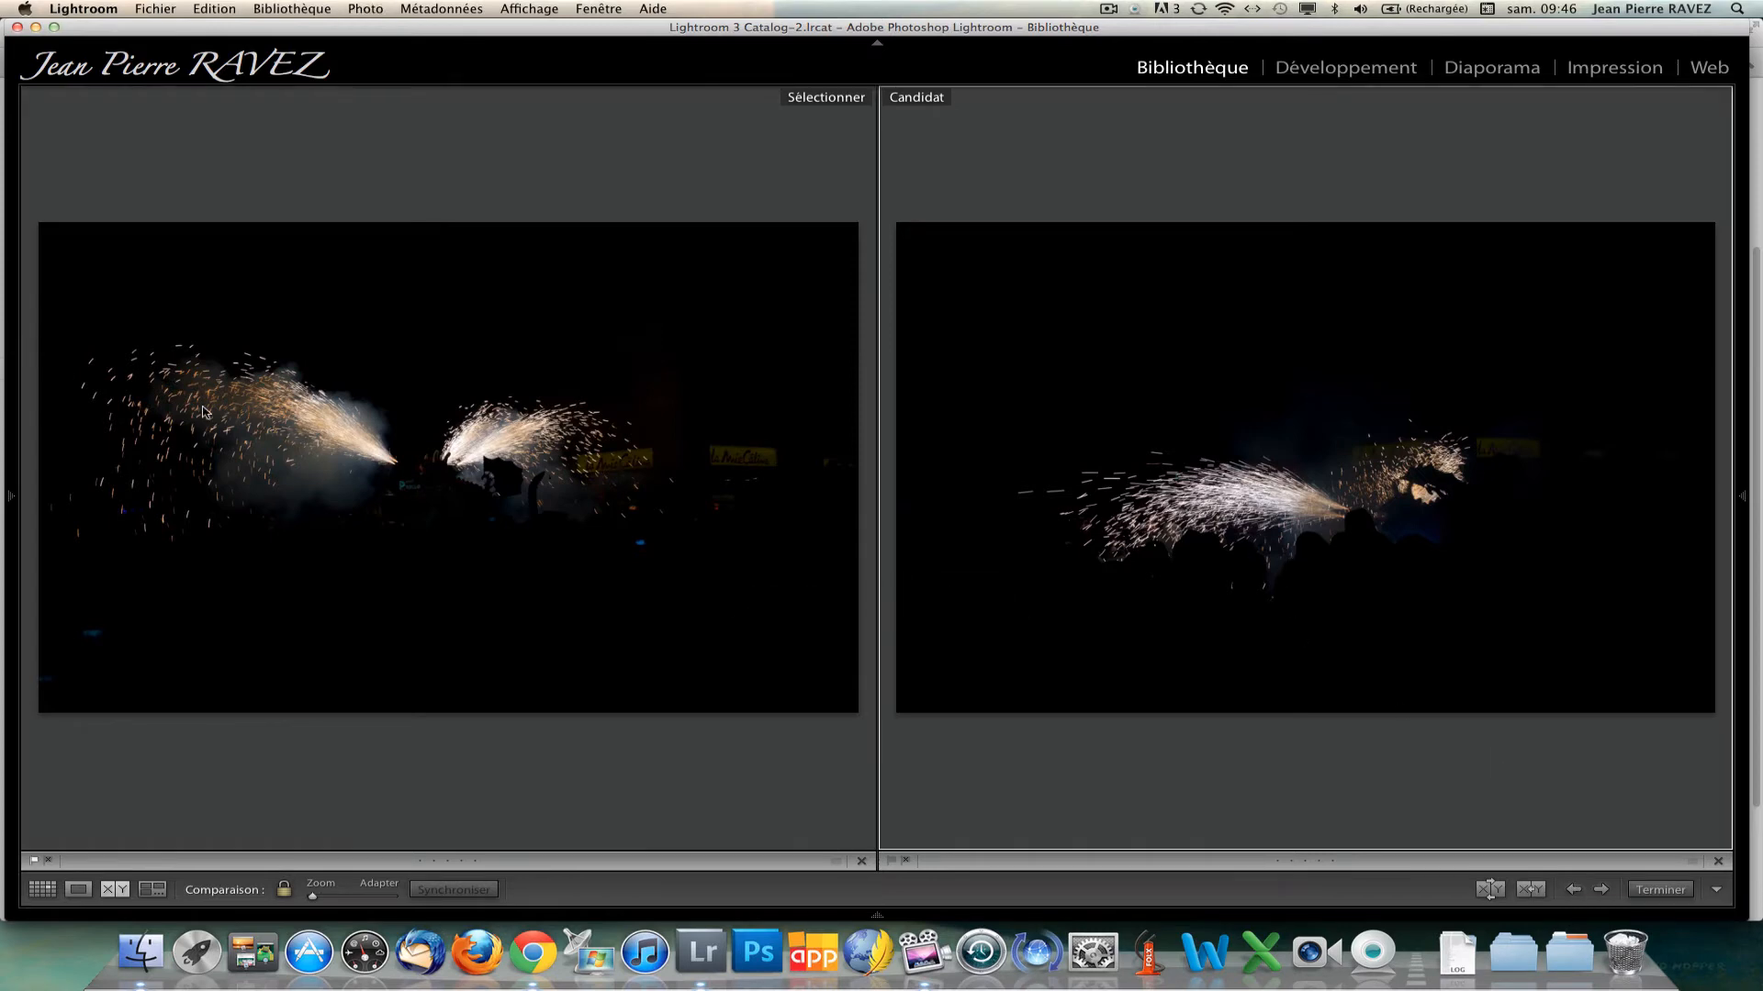
click(518, 469)
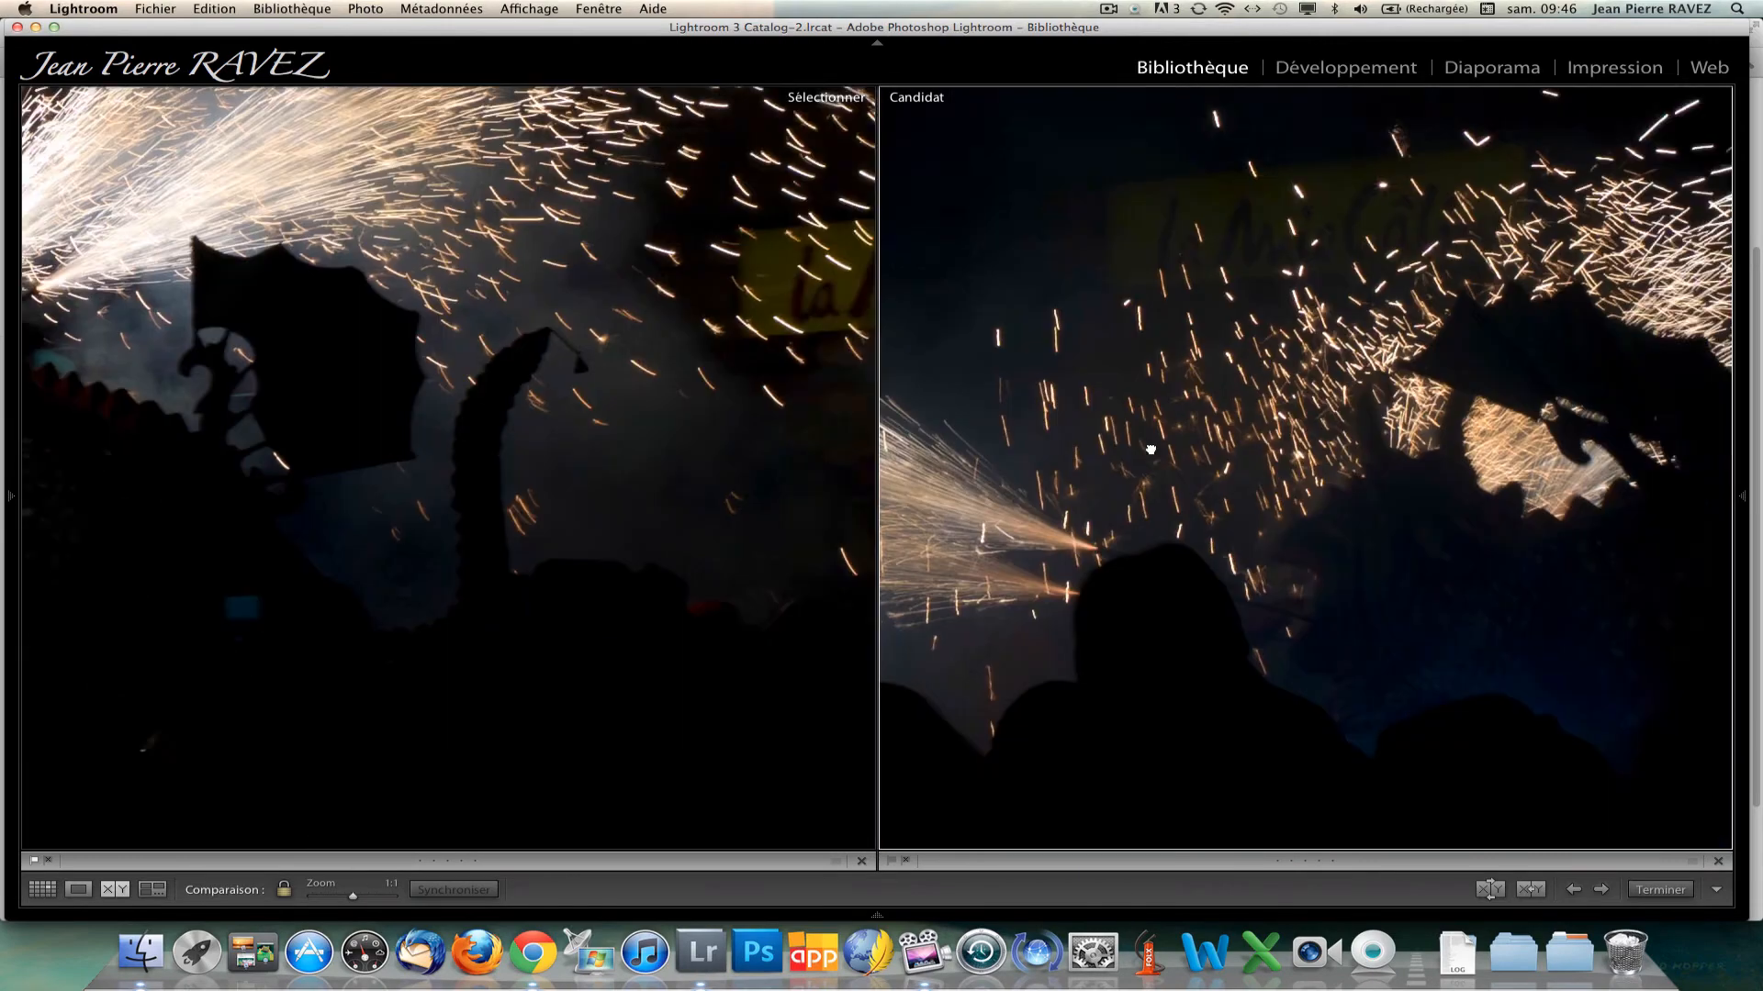
drag(1151, 450, 1265, 542)
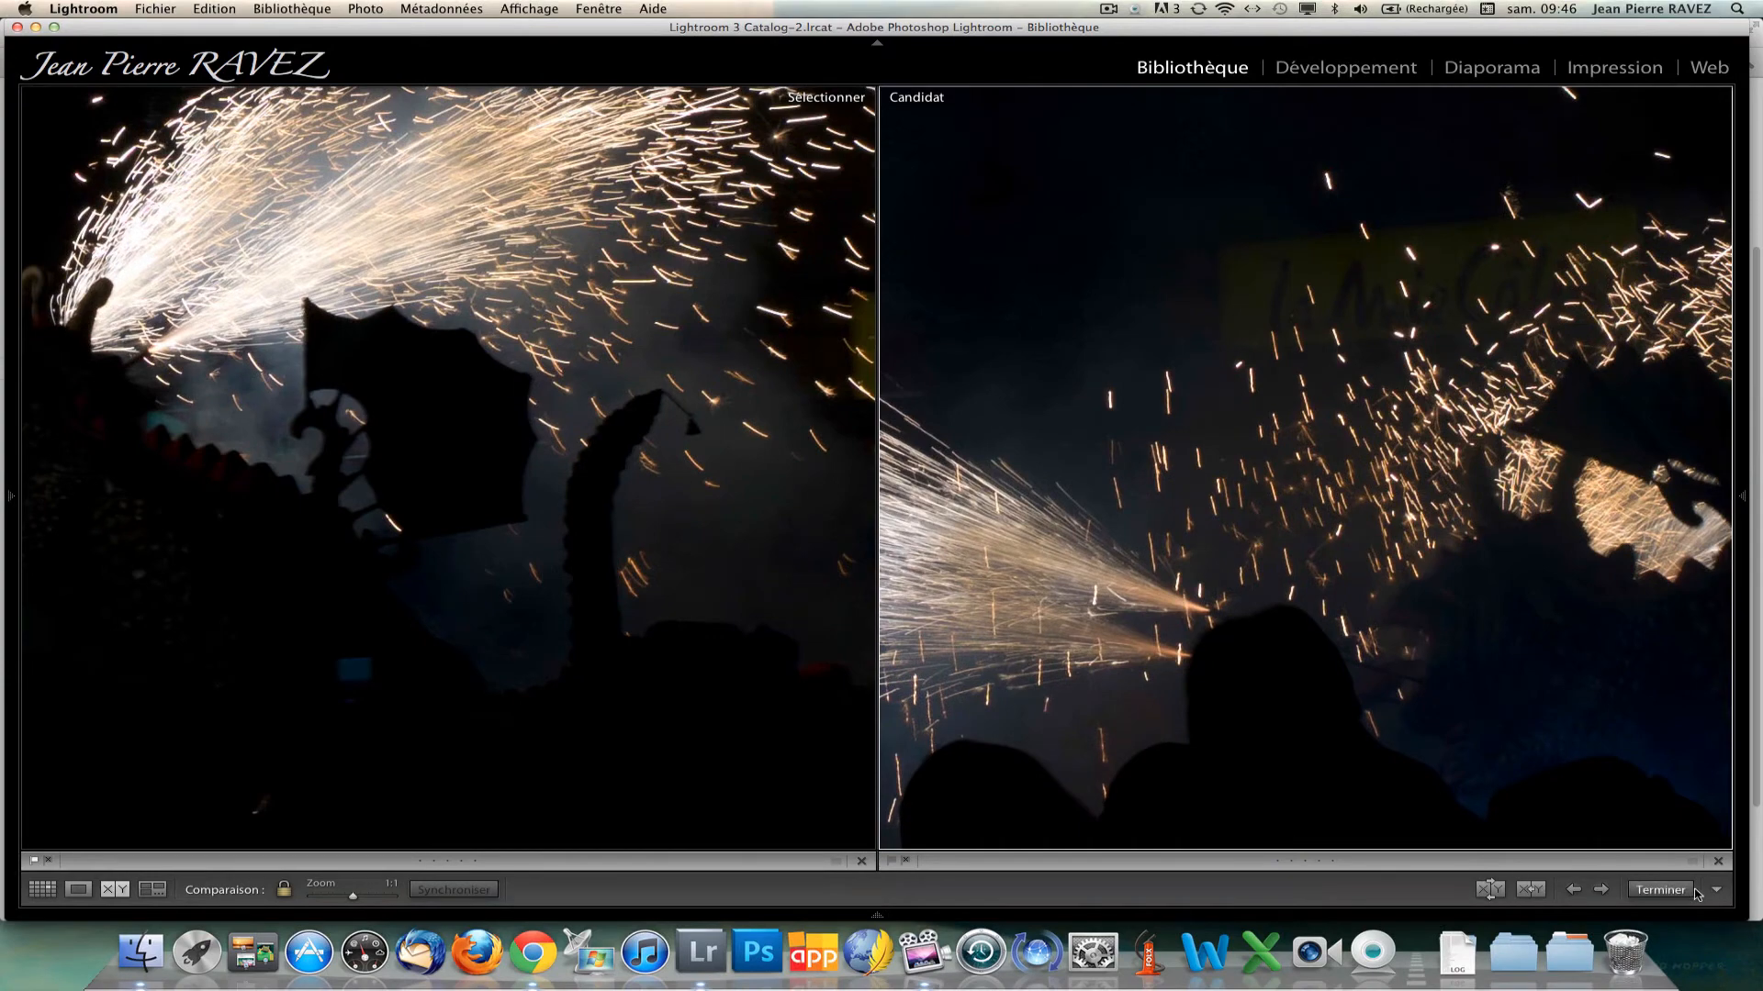
click(1660, 889)
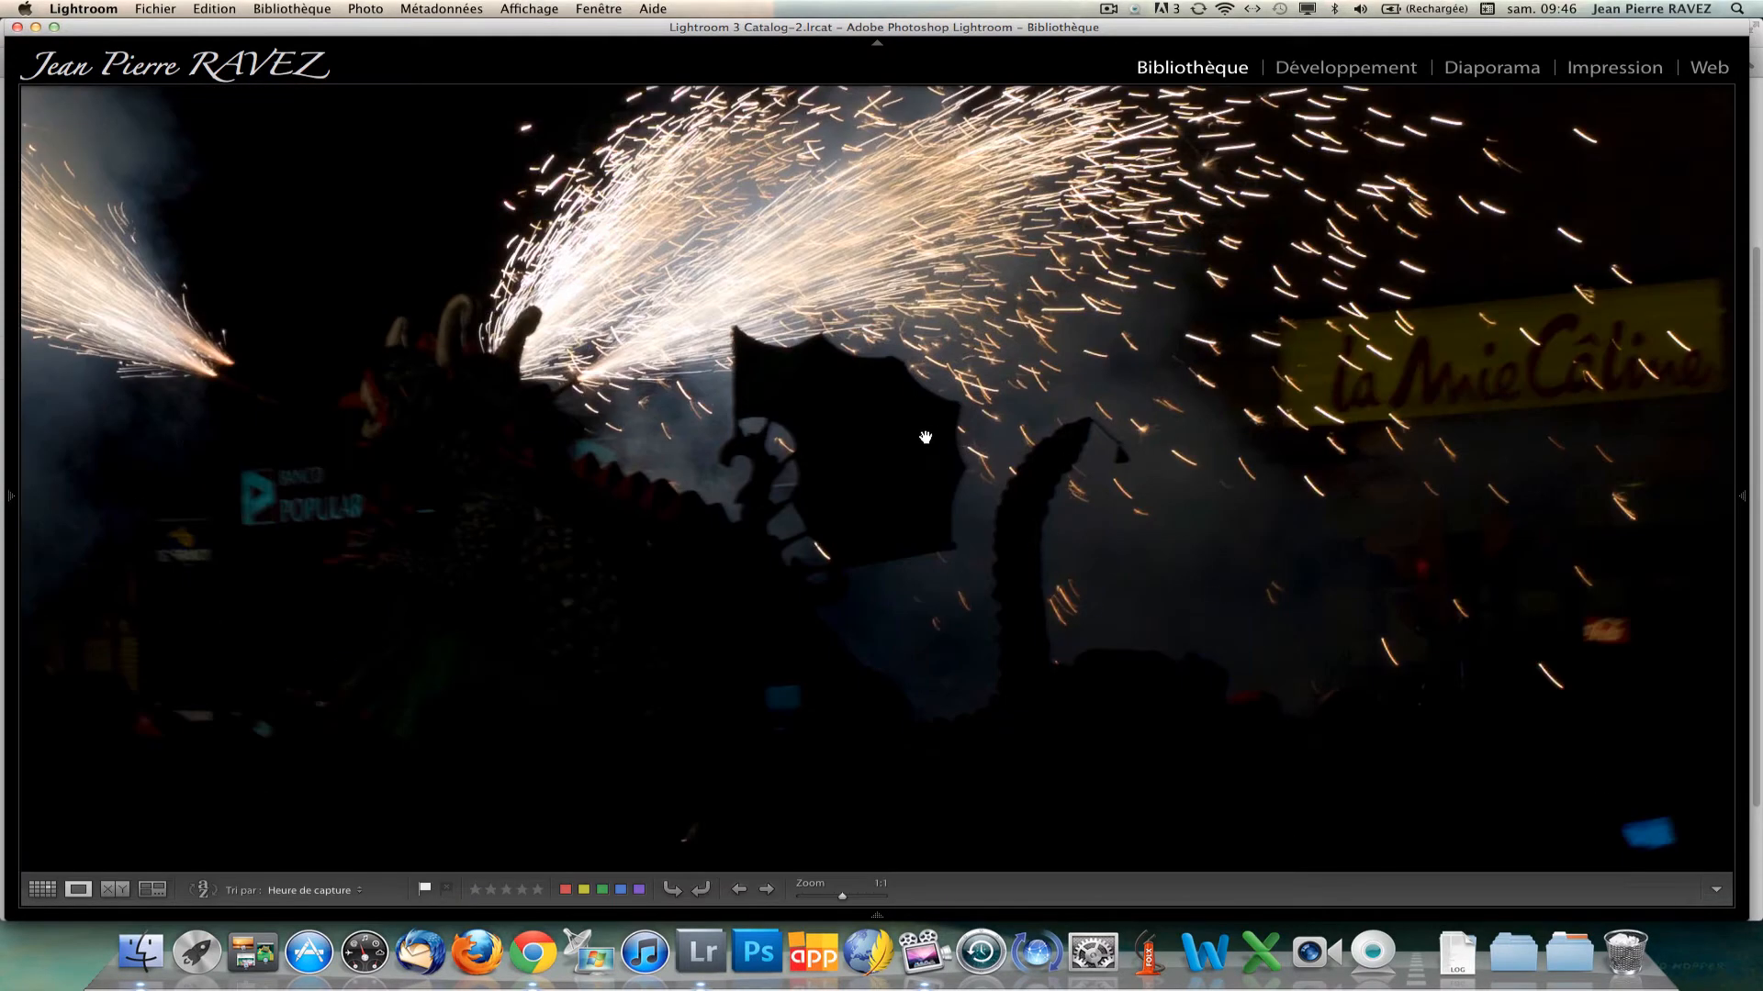
double_click(924, 437)
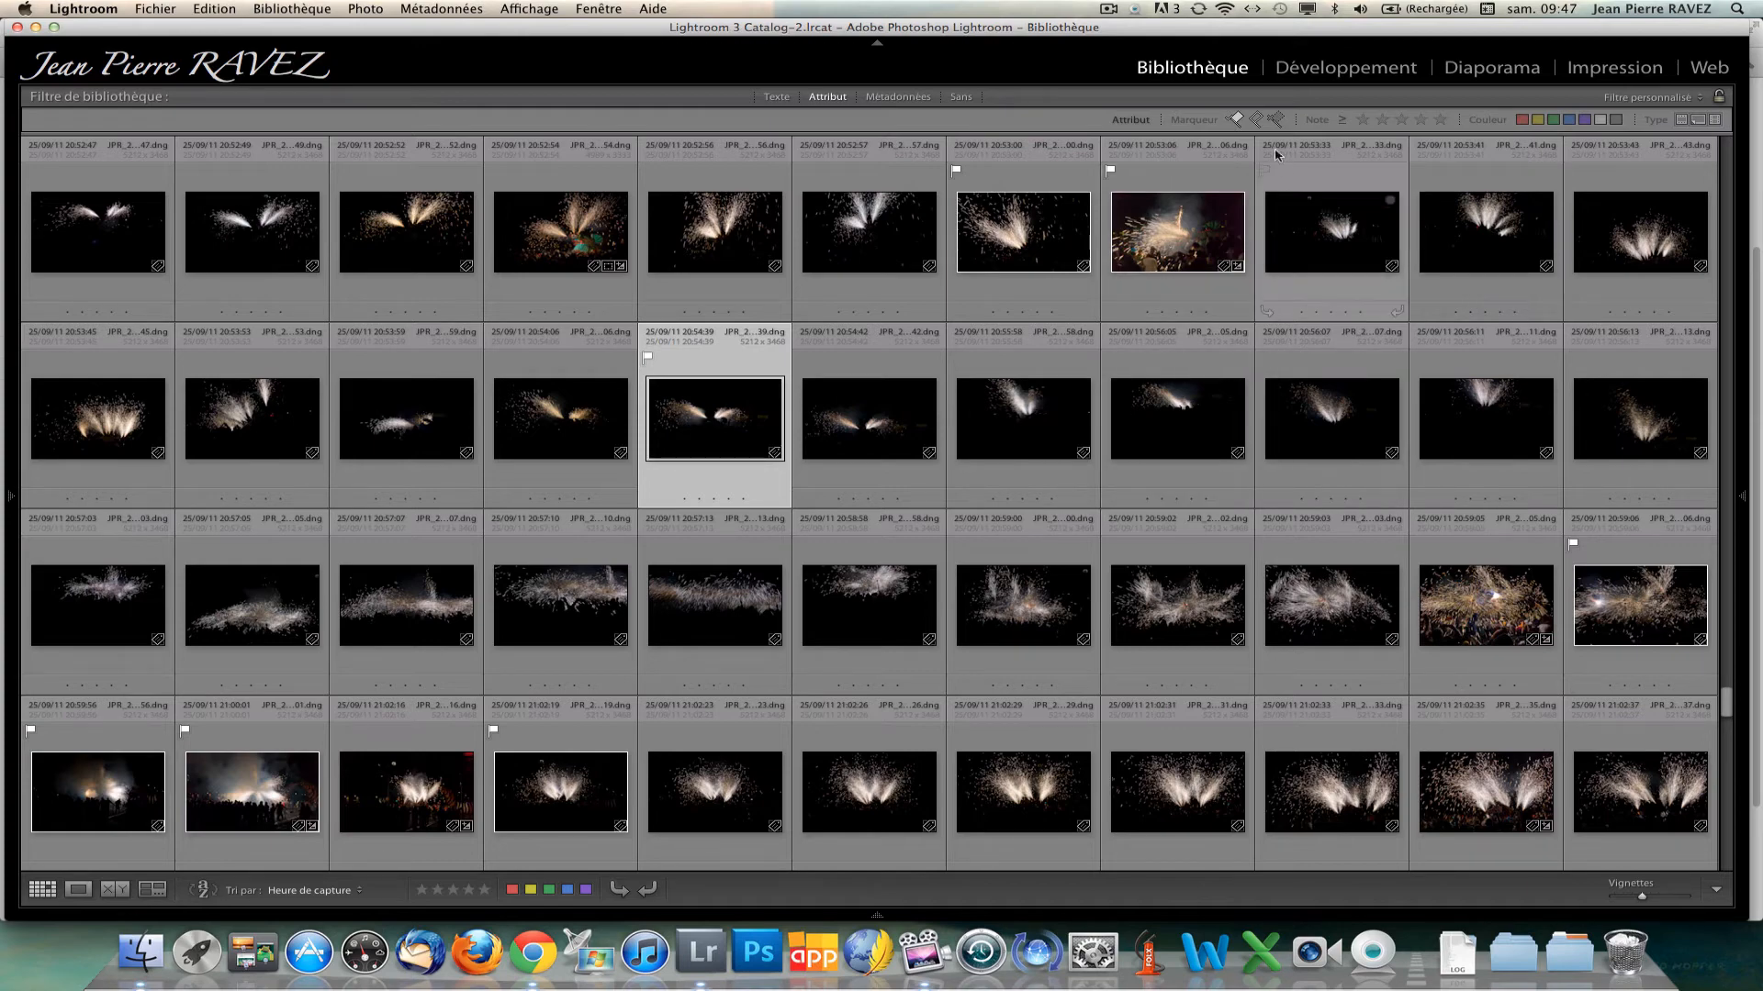
Switch the neutral flag filter off and on, combine it with picked photos, and end on picked photos only.
click(1255, 120)
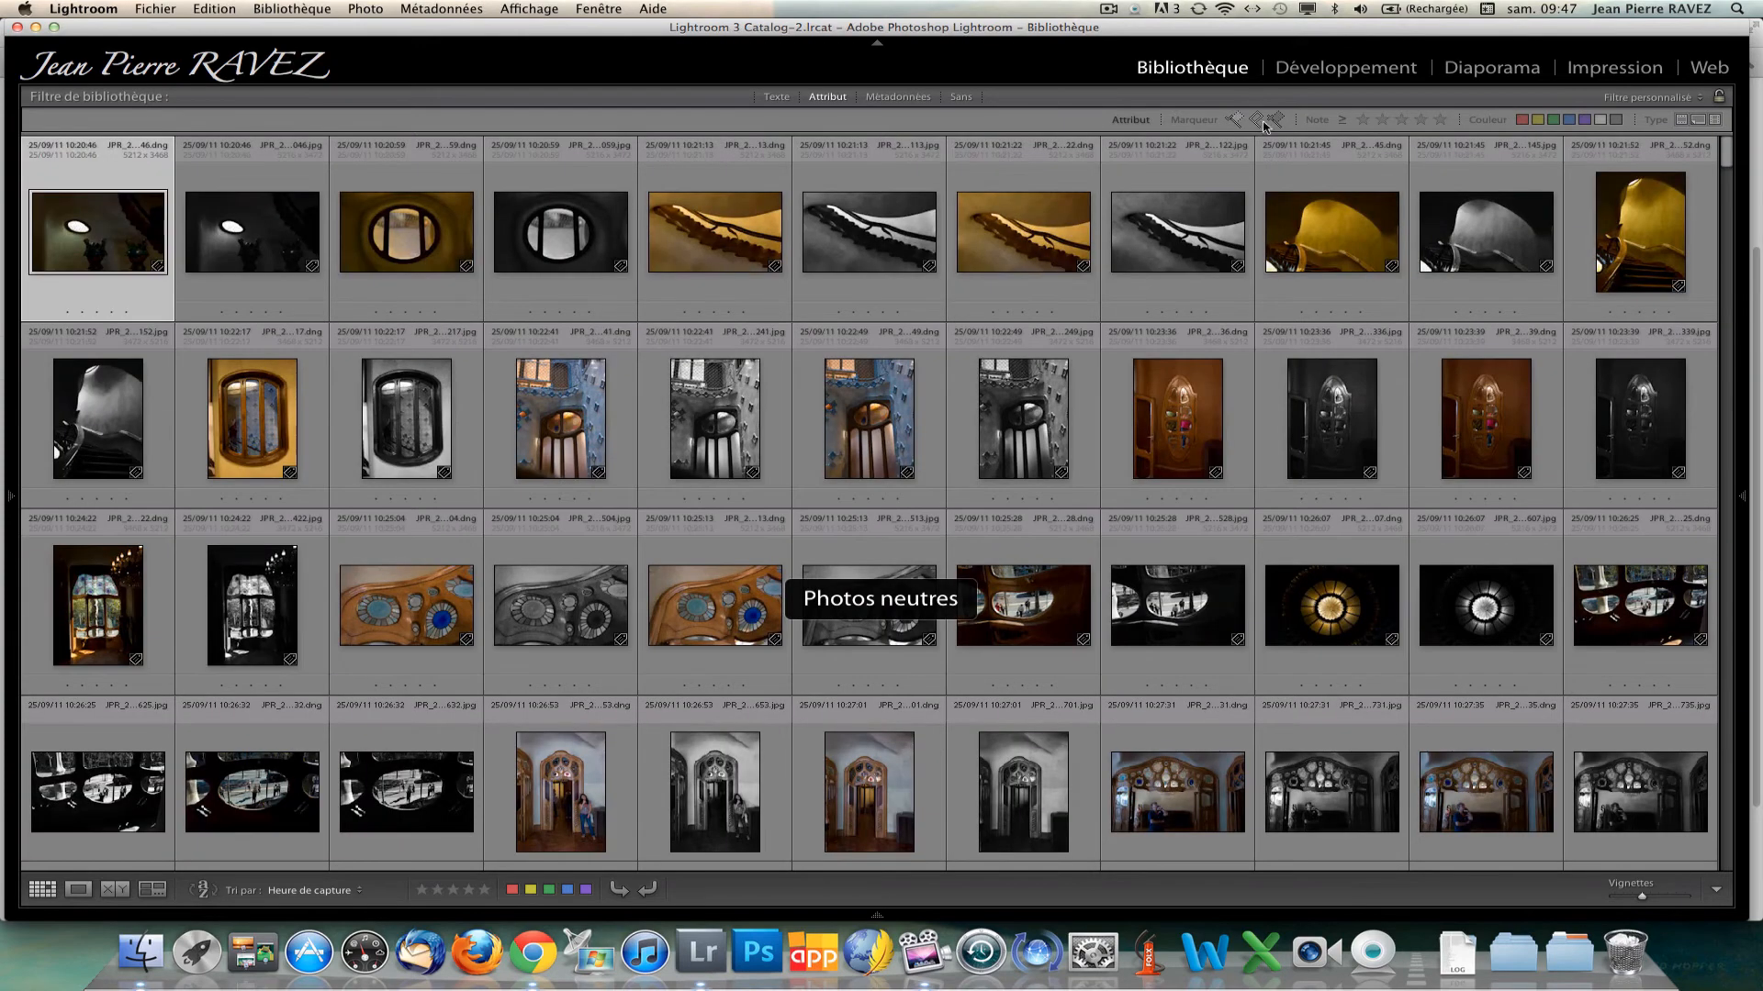
click(1258, 122)
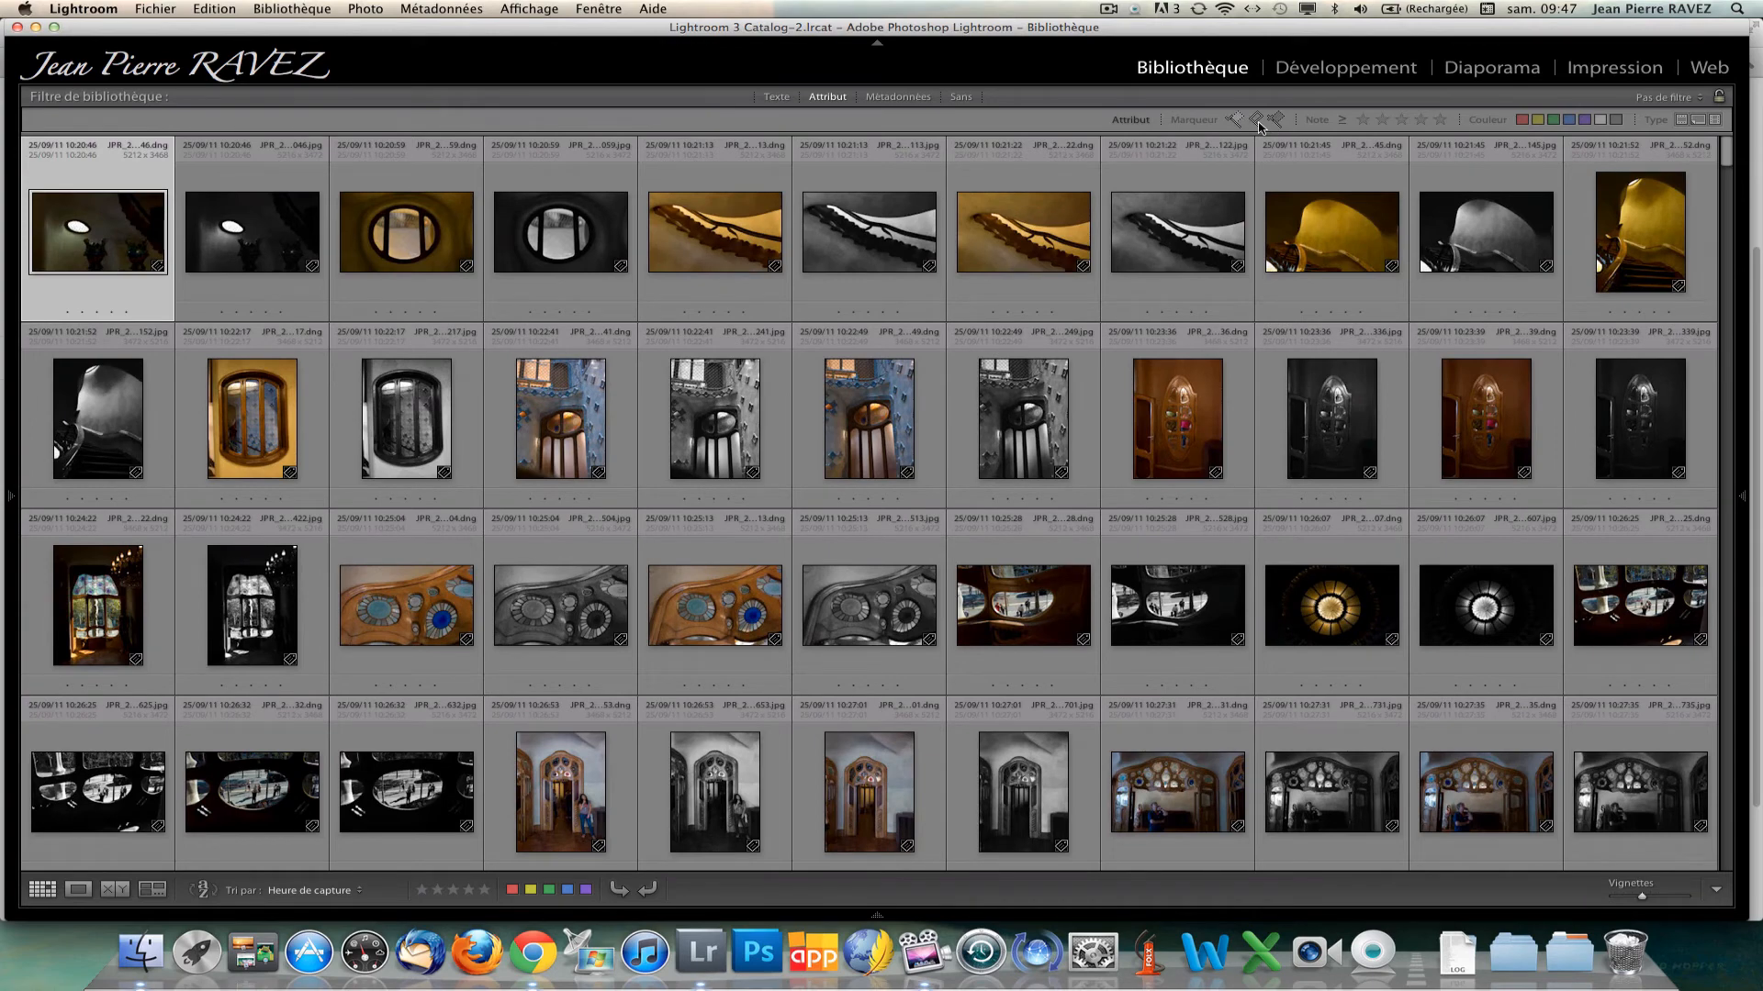
click(1257, 122)
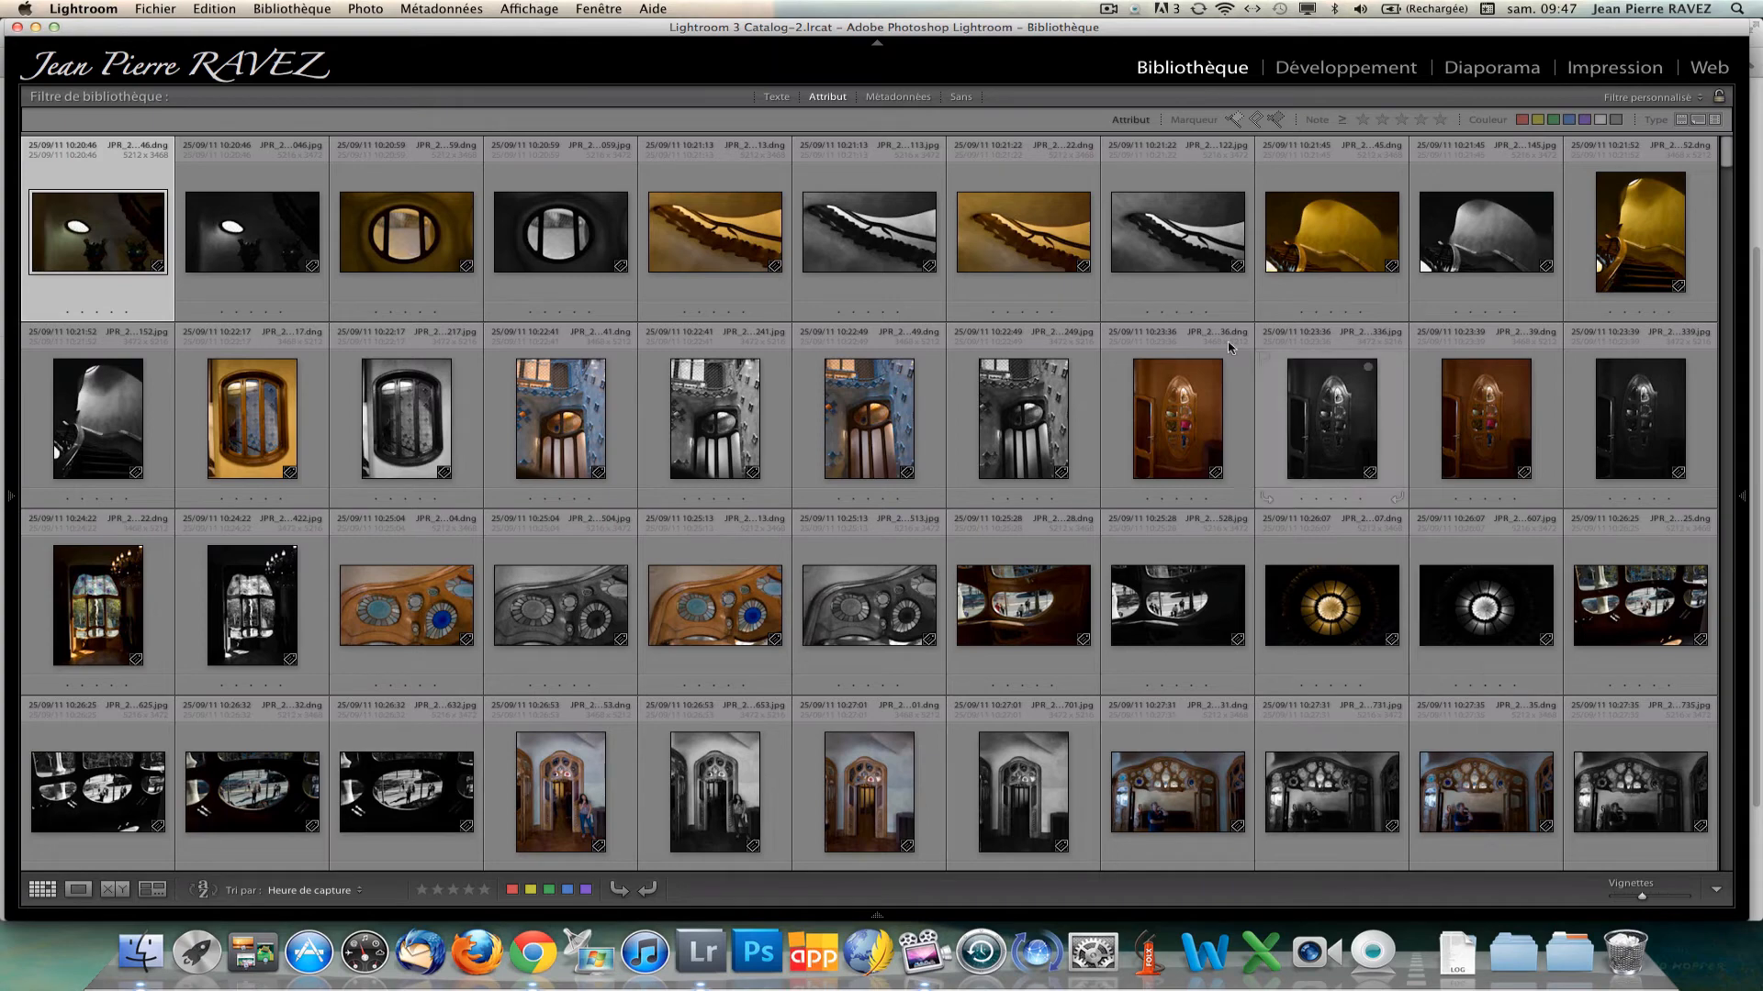
click(1237, 121)
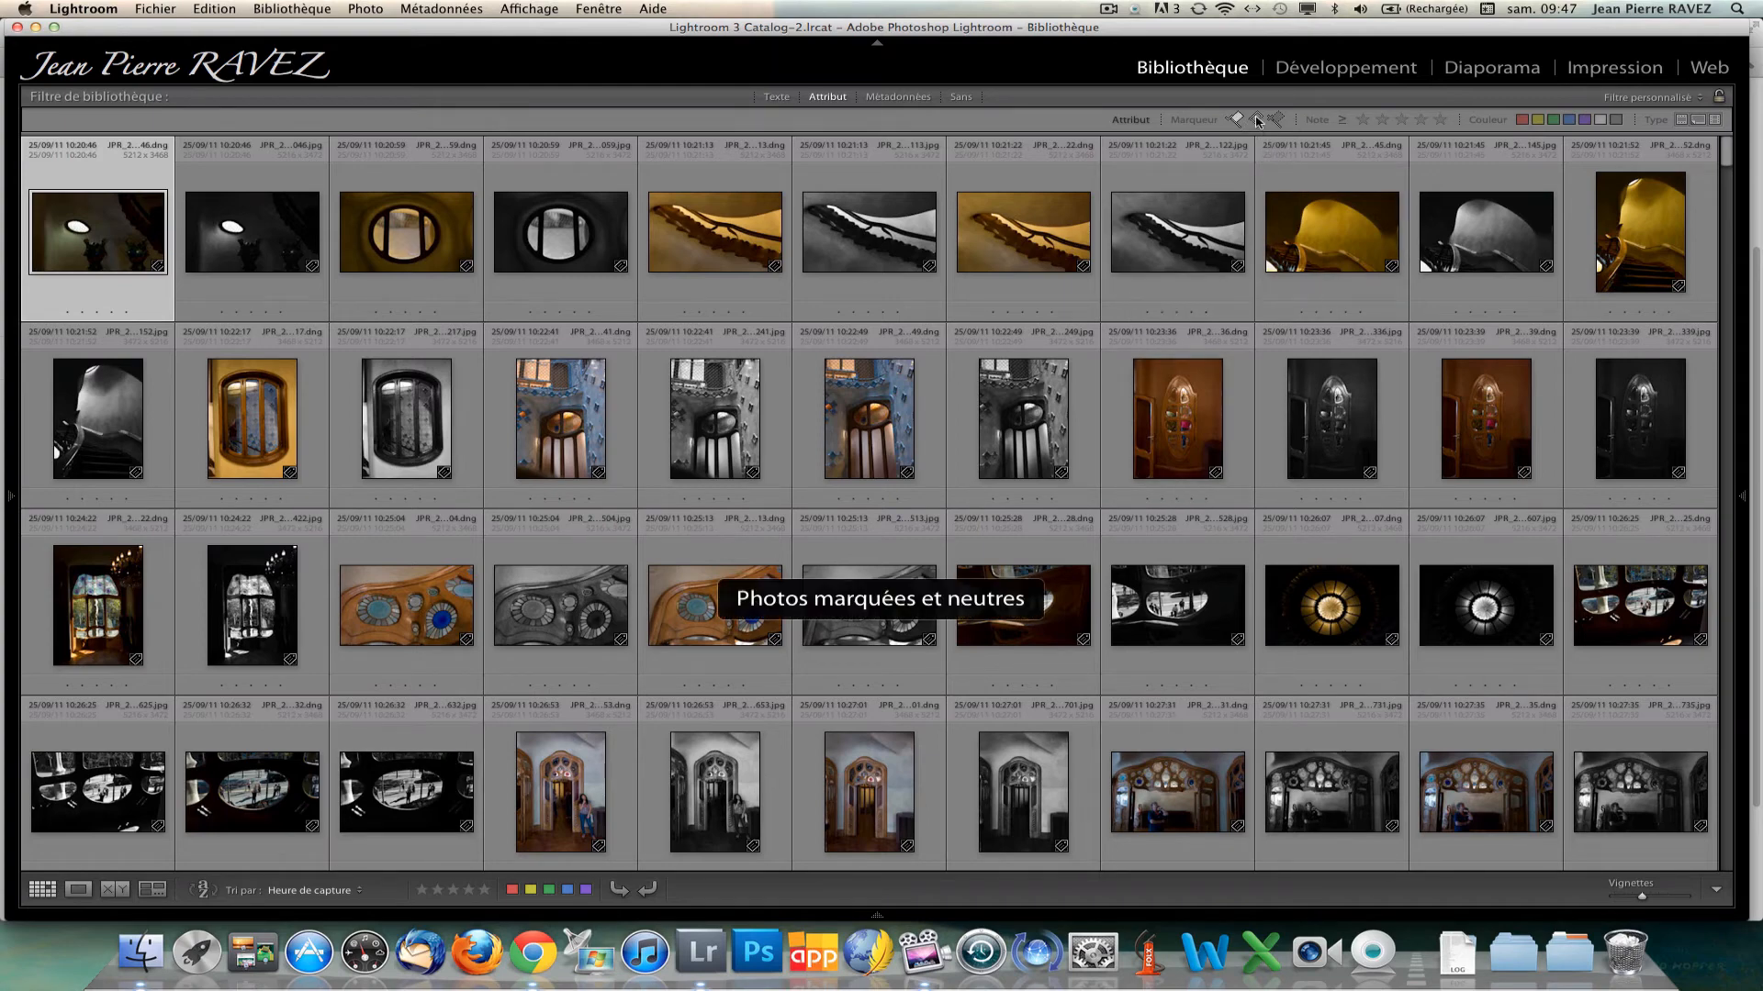
click(1256, 121)
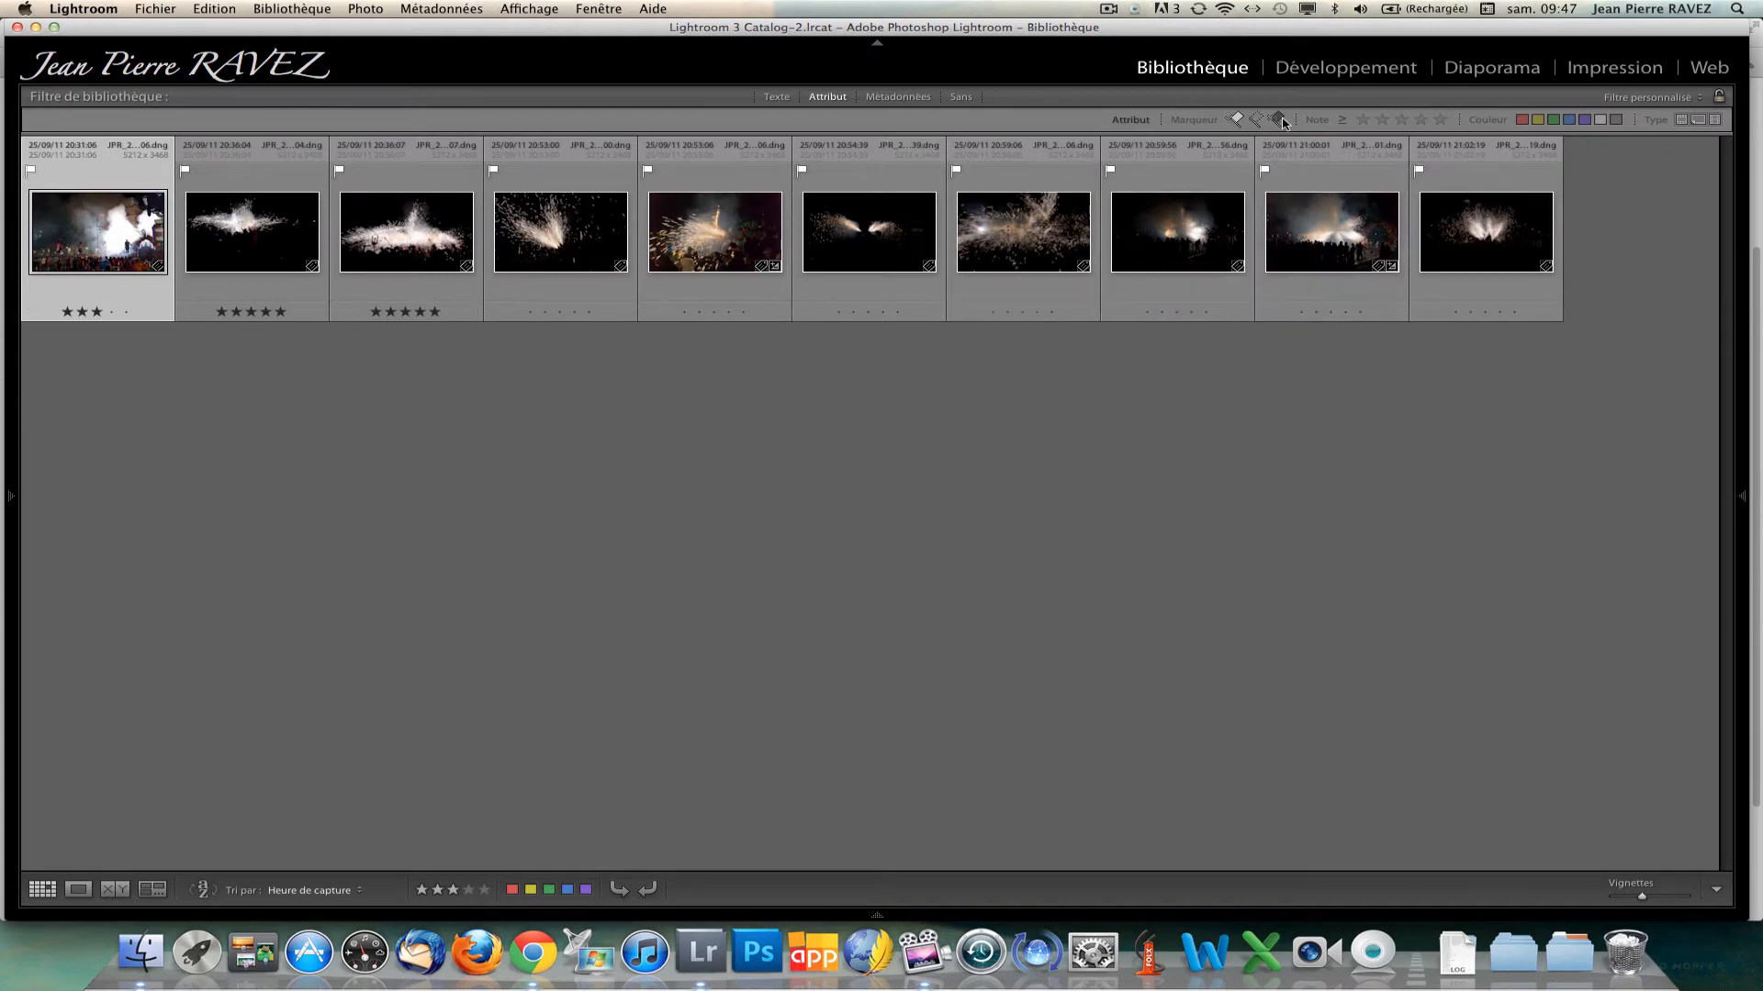
Remove the picked filter, show only the rejected photos and clear the flag filter again.
click(1236, 120)
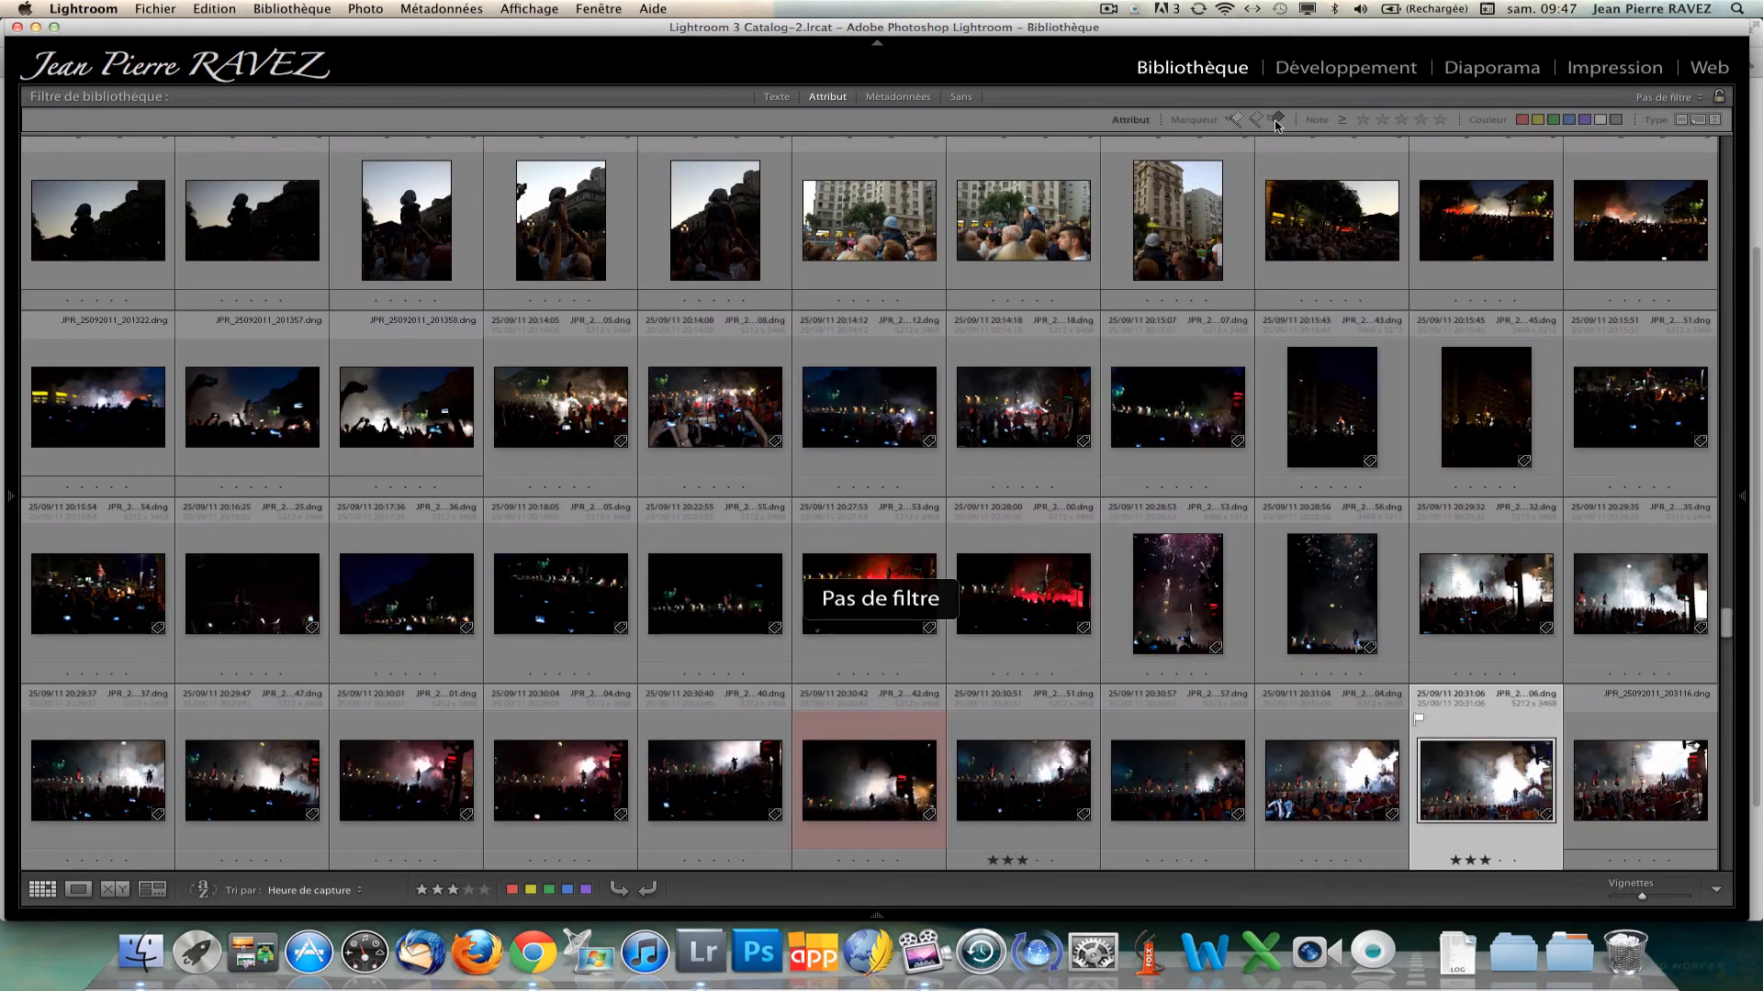
click(1277, 120)
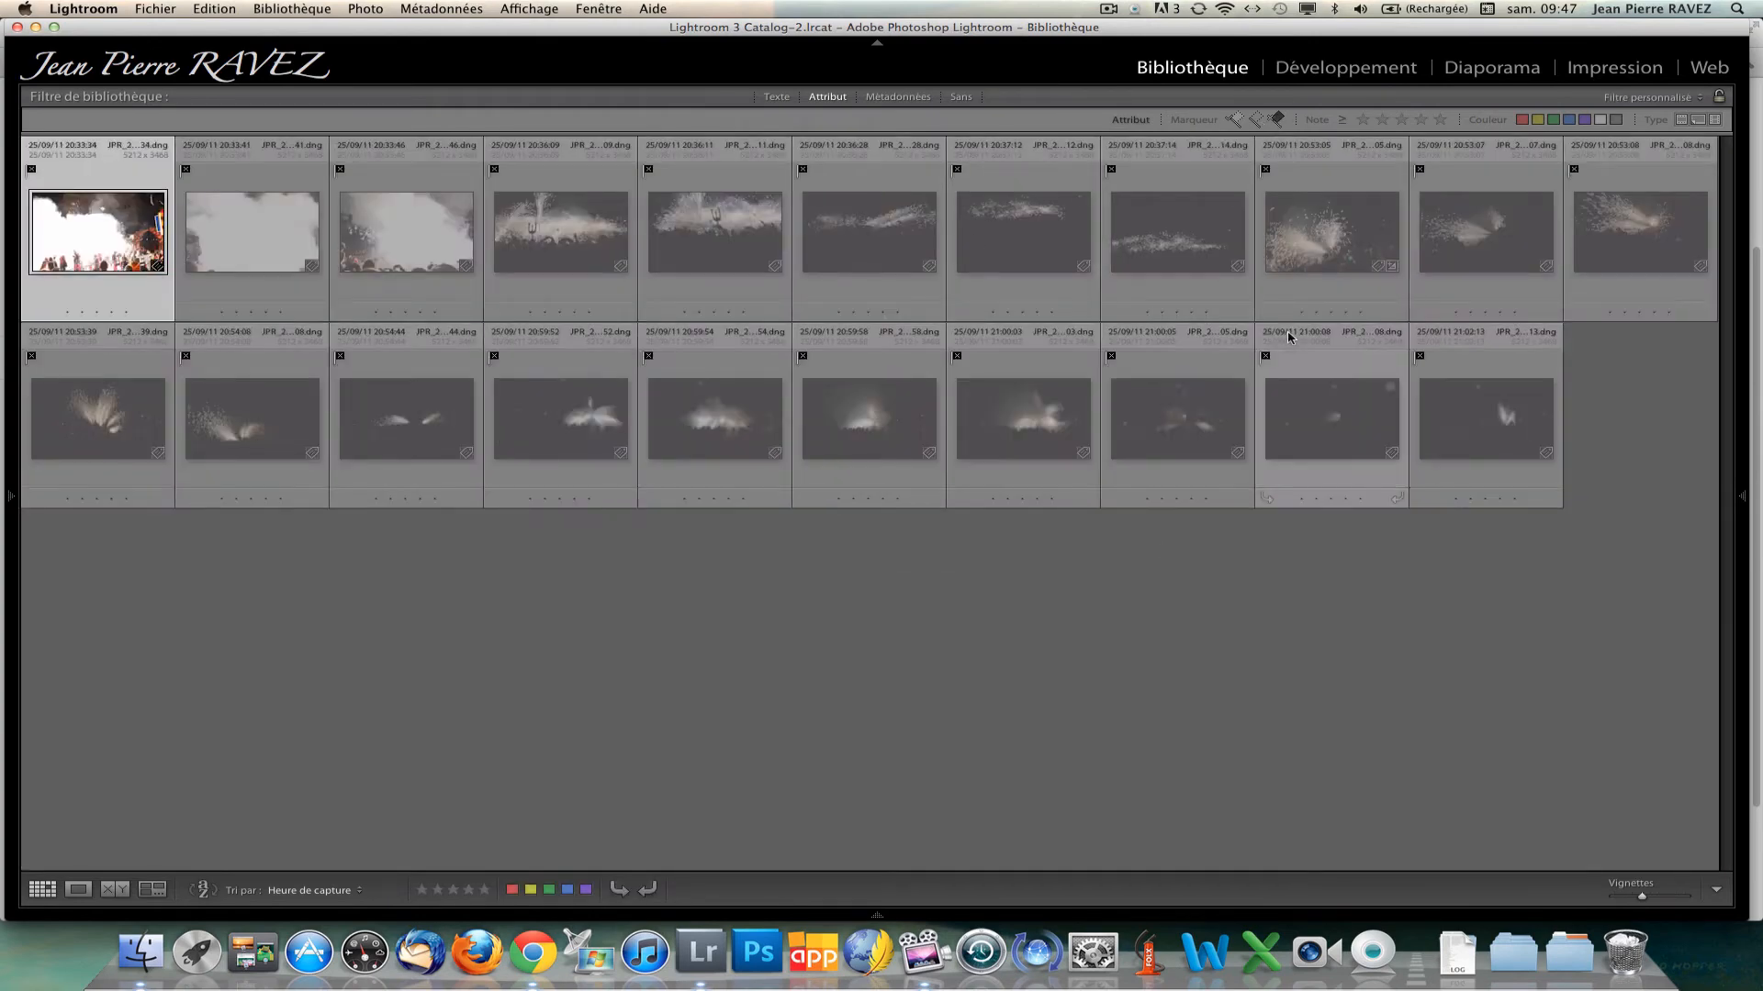
click(1279, 119)
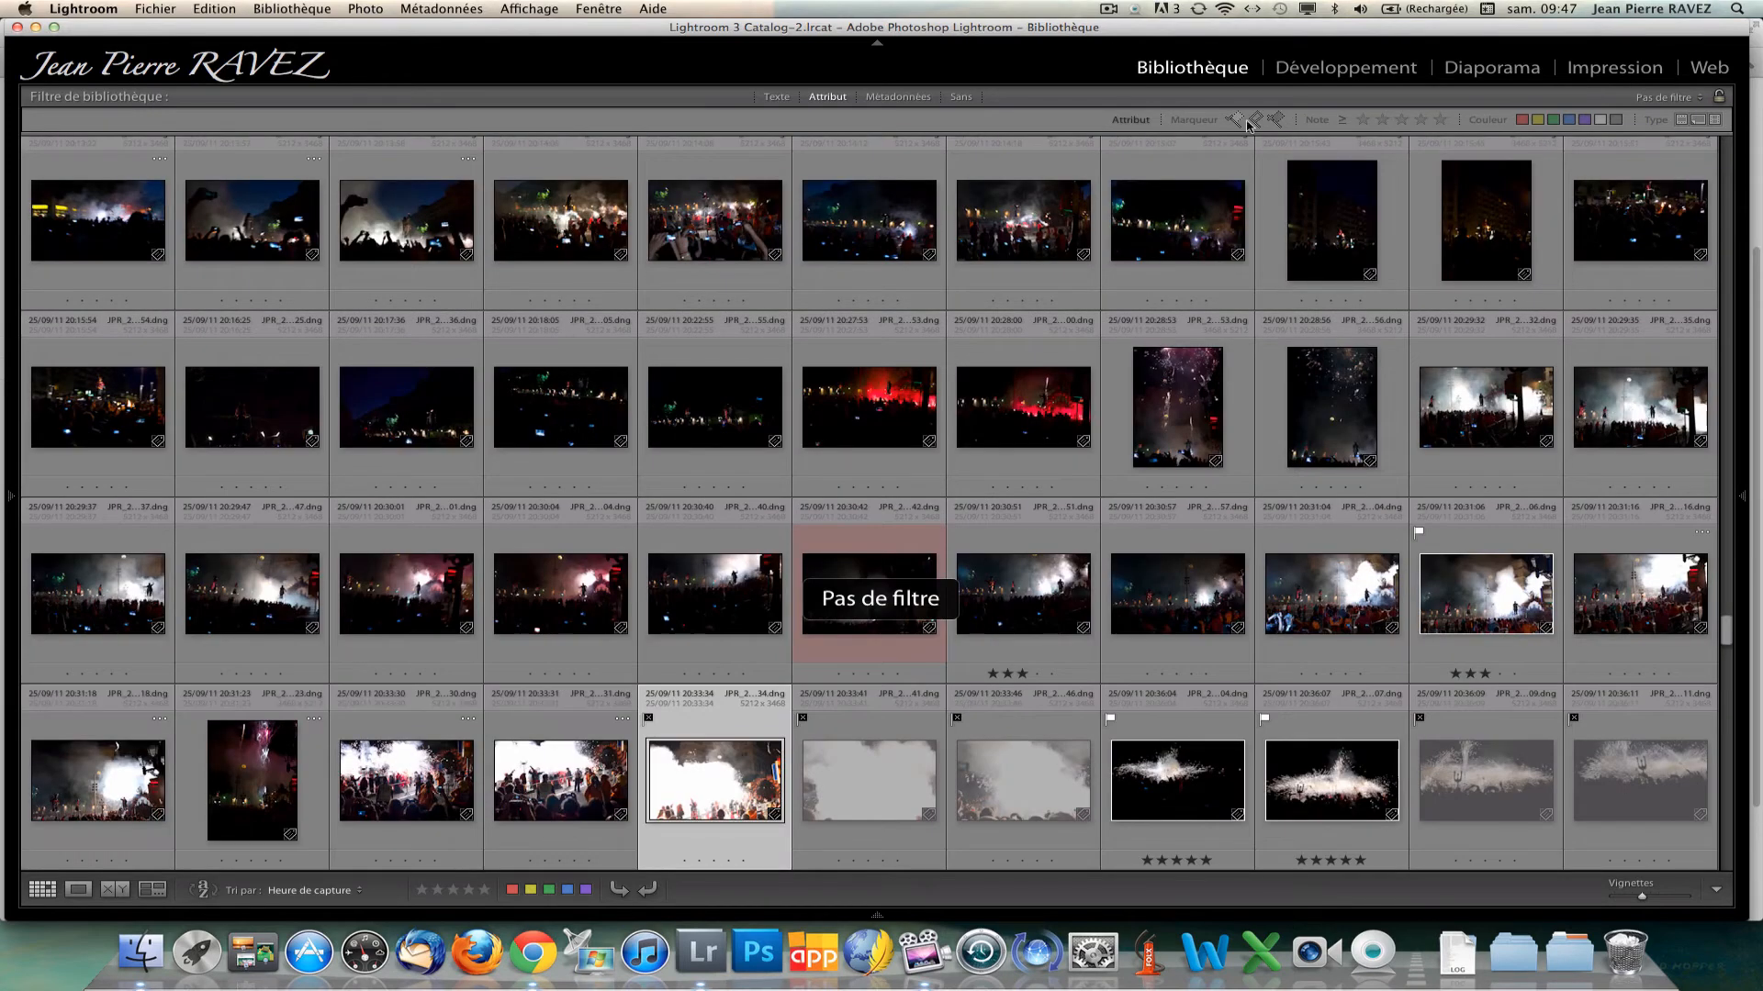
Show only picked photos, rating the 20:53:00 photo three stars and the 20:54:39 photo five stars.
click(1241, 122)
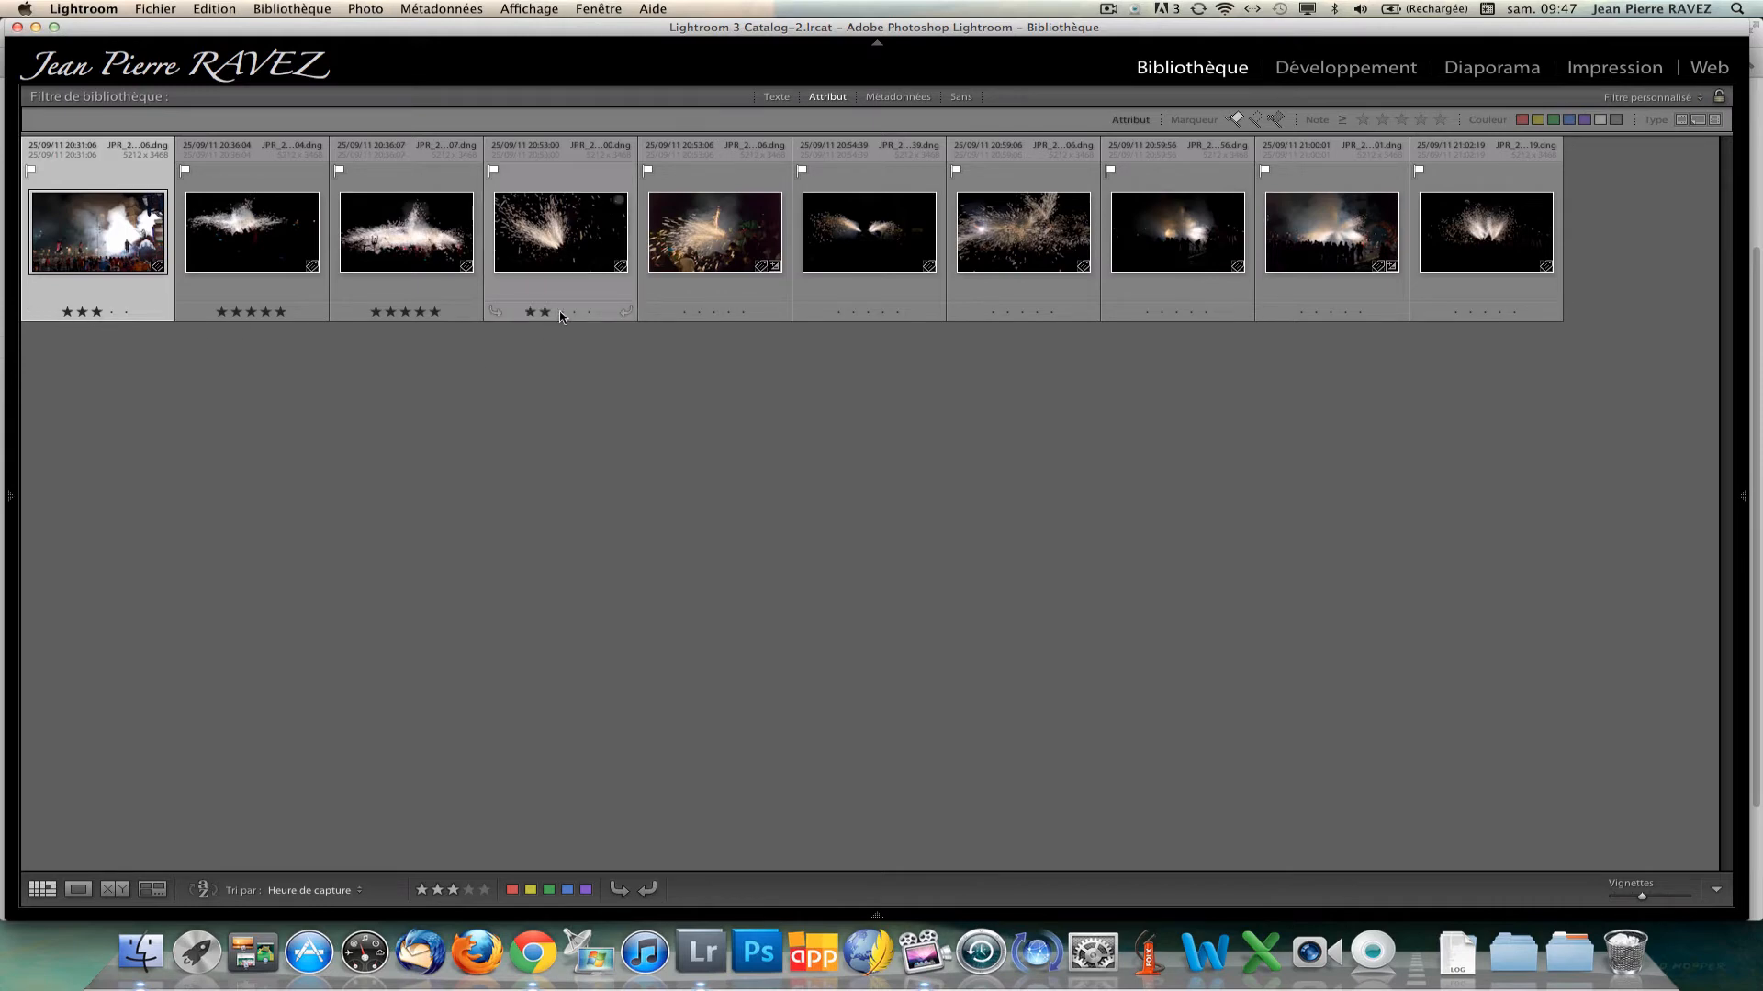
click(897, 311)
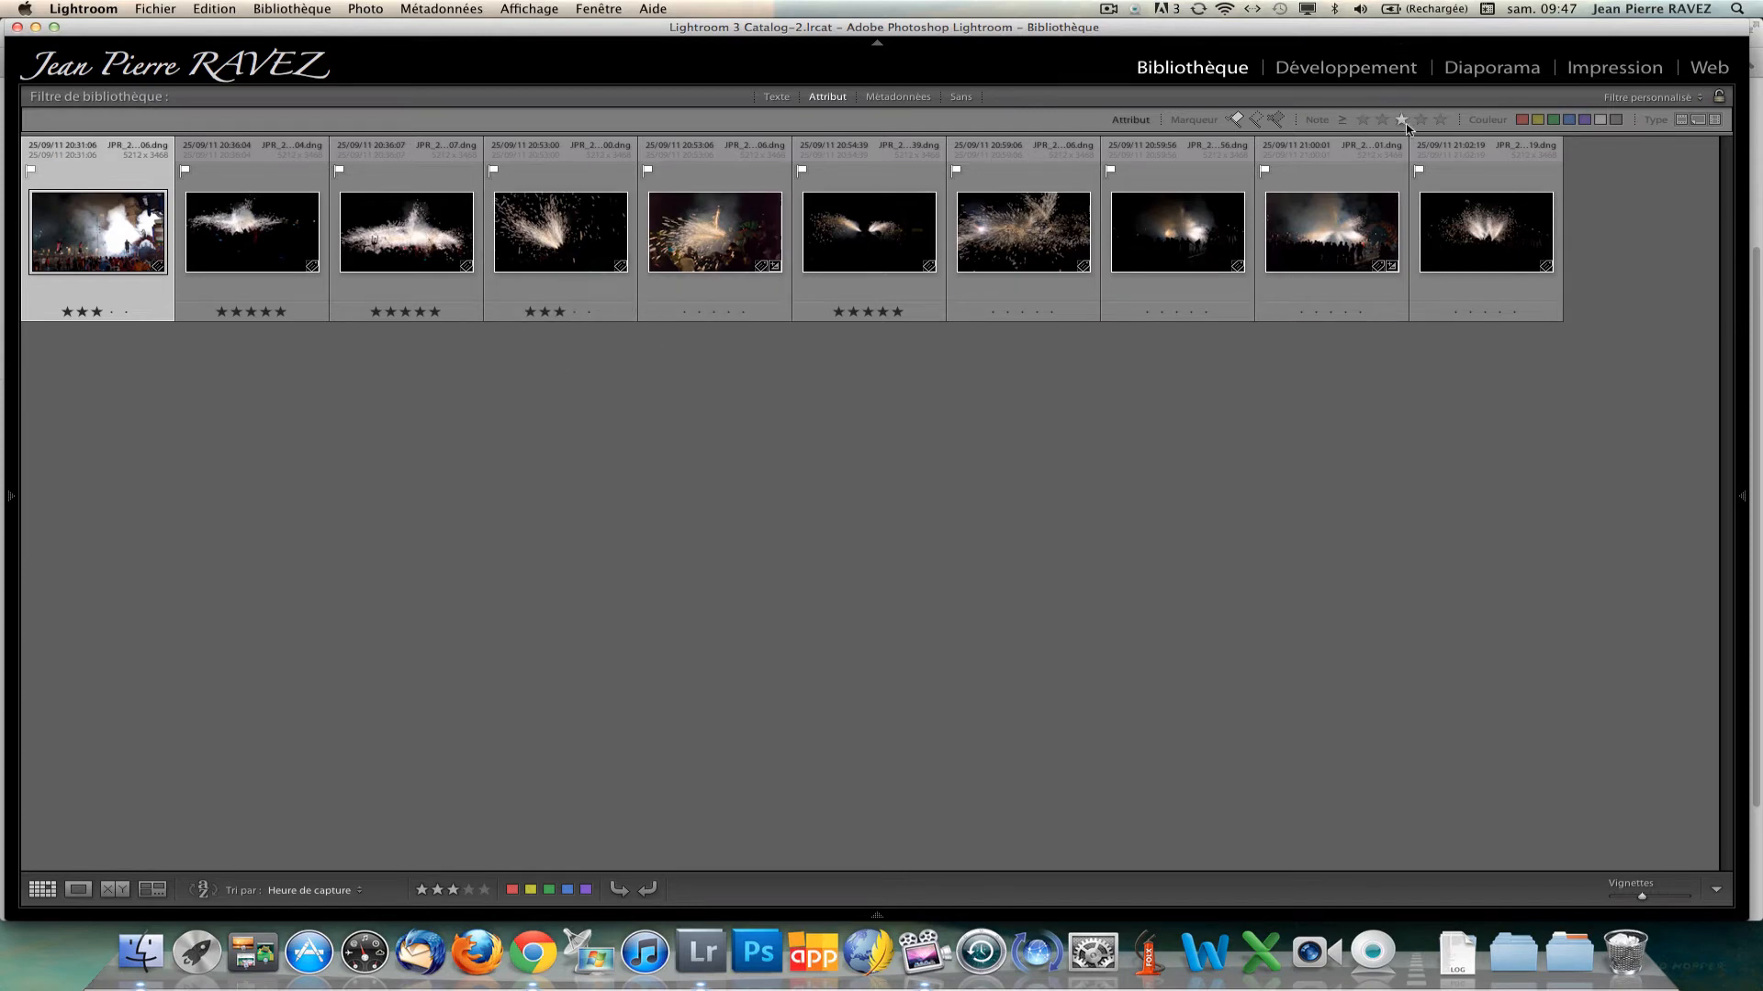
Filter the picked photos by minimum ratings of three, two, five and one stars in turn.
click(1401, 120)
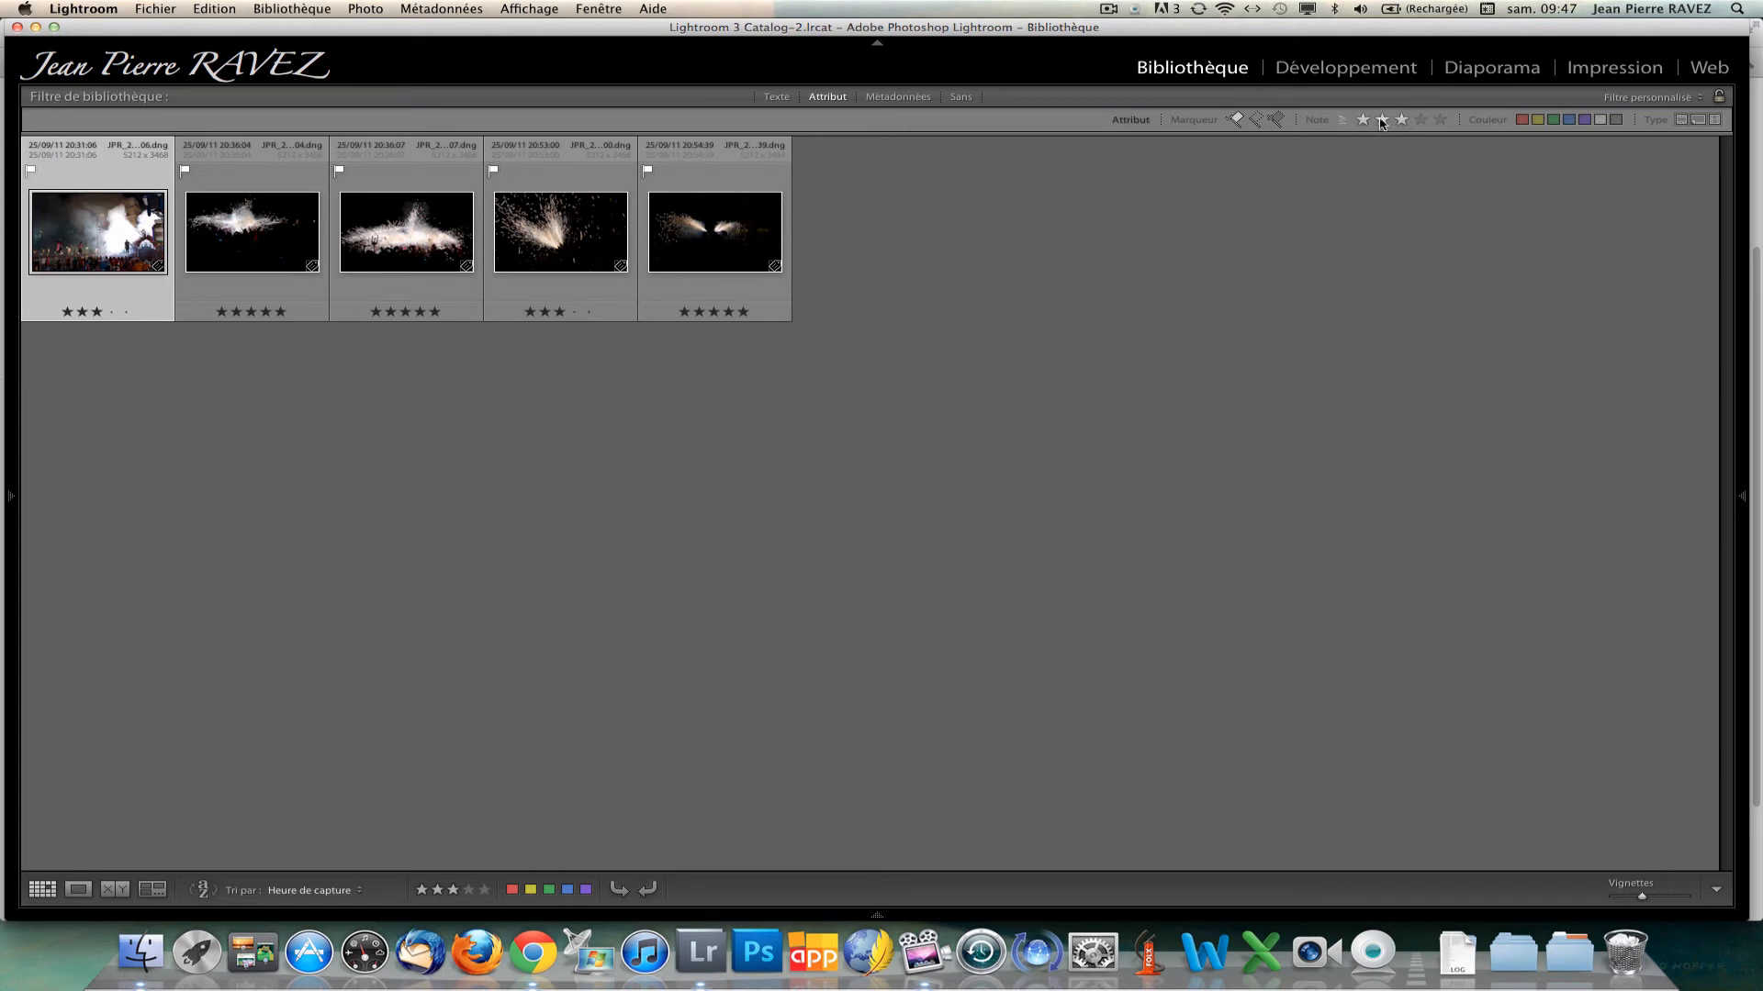
click(1382, 121)
click(1439, 120)
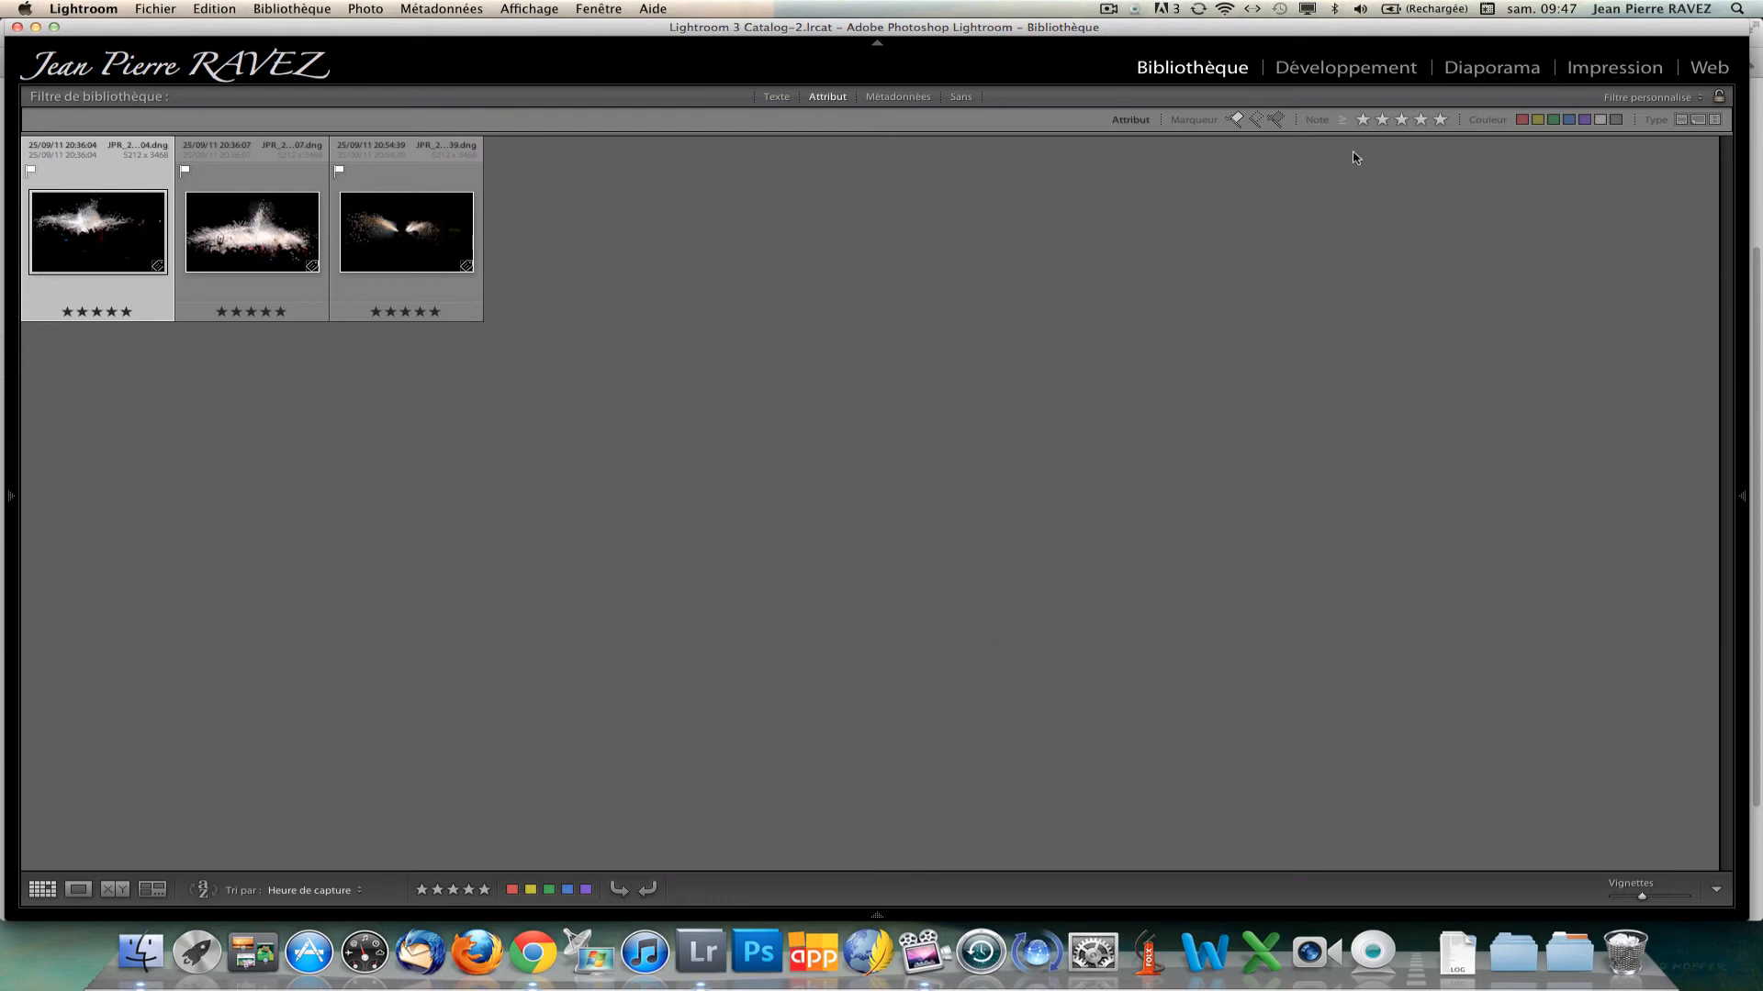
click(1363, 120)
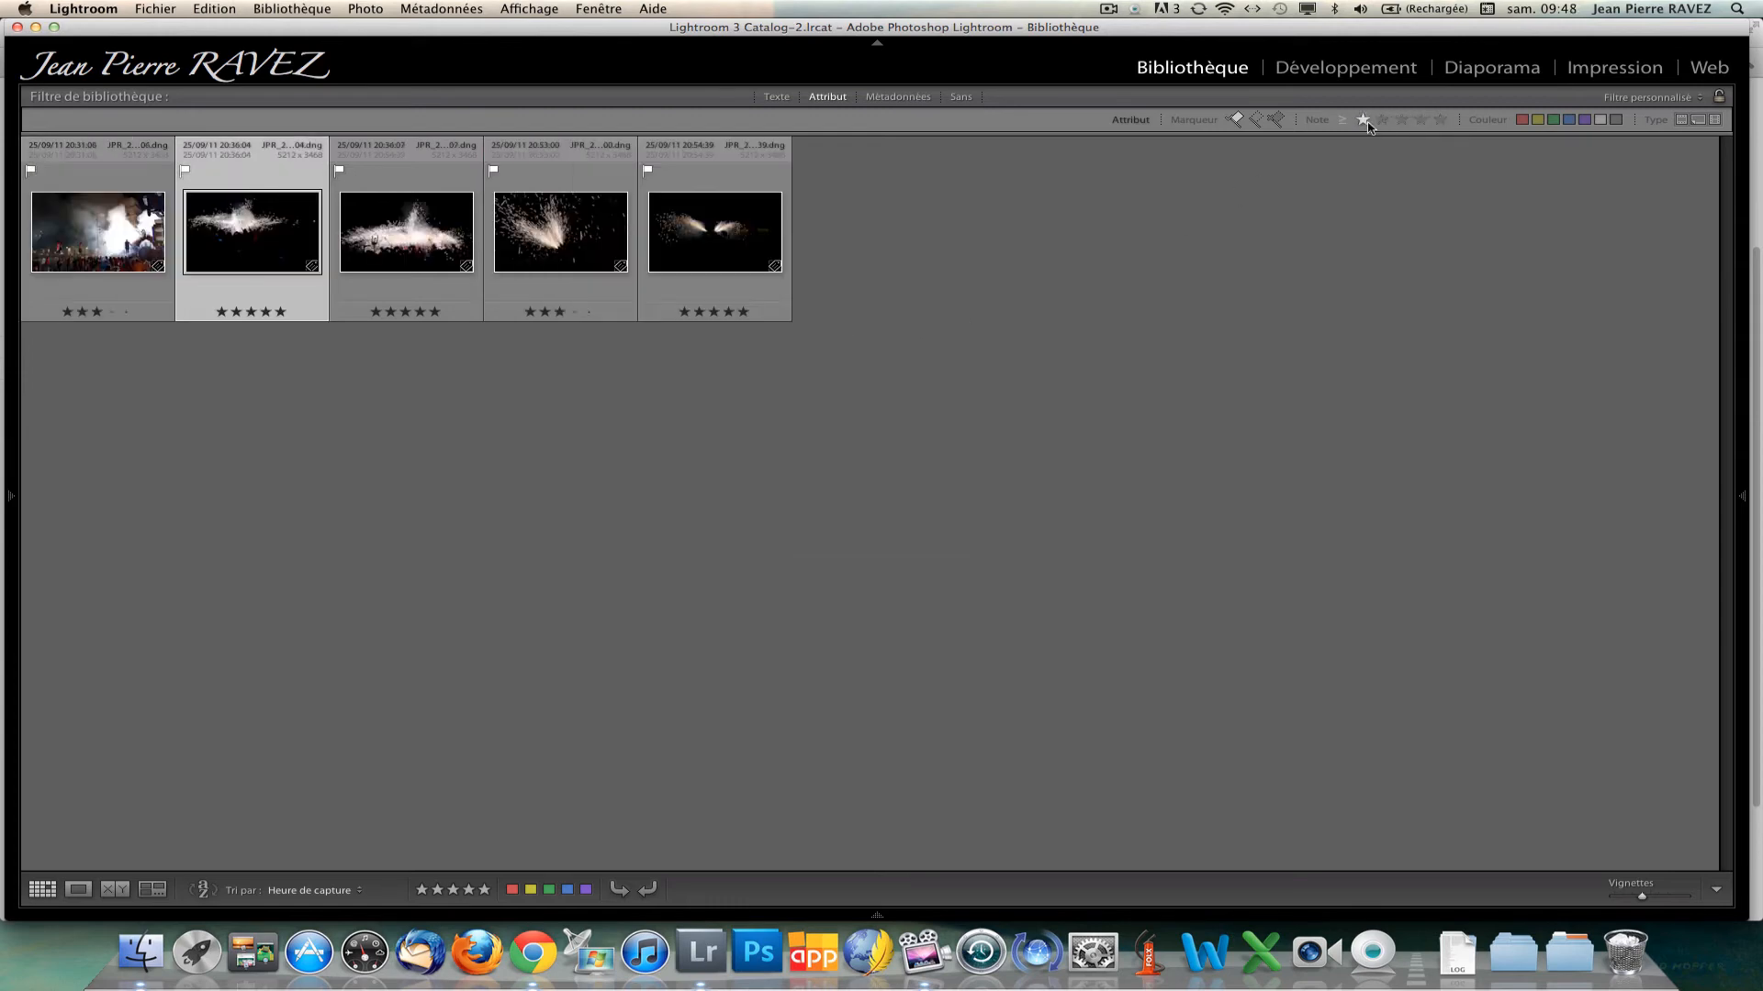
Filter for four stars and up, keep the greater-than-or-equal rating comparison and clear the rating filter.
click(1420, 120)
click(1343, 120)
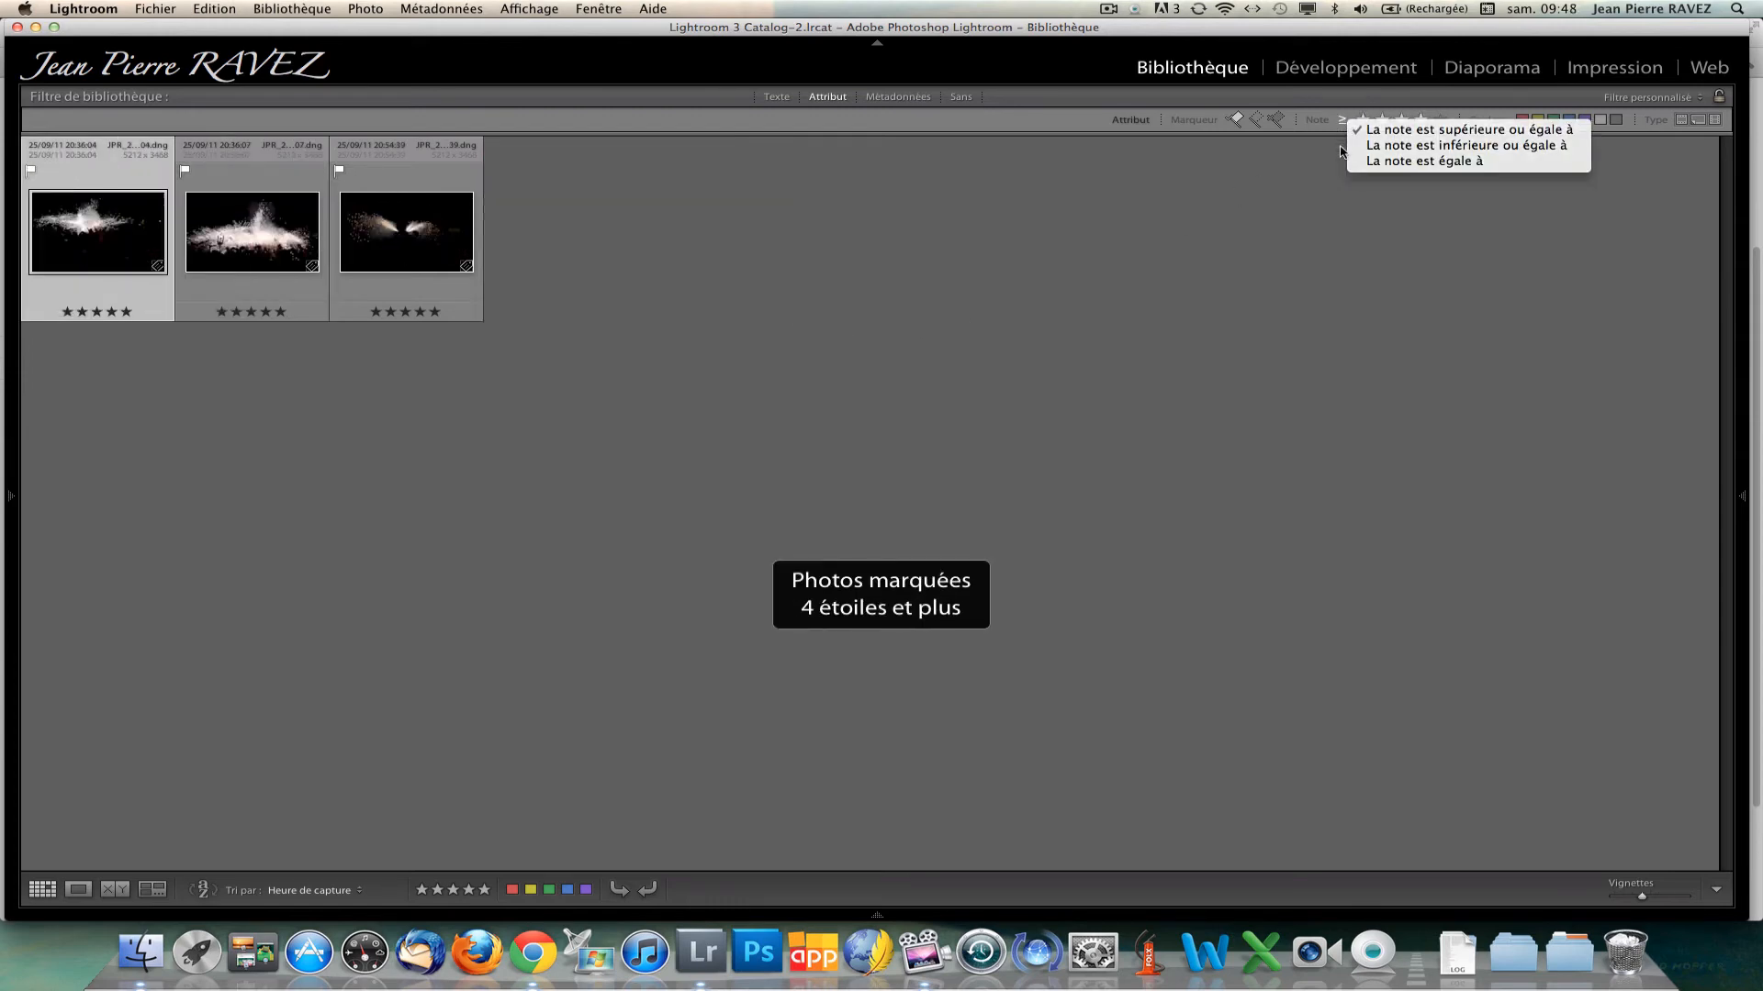
click(1368, 130)
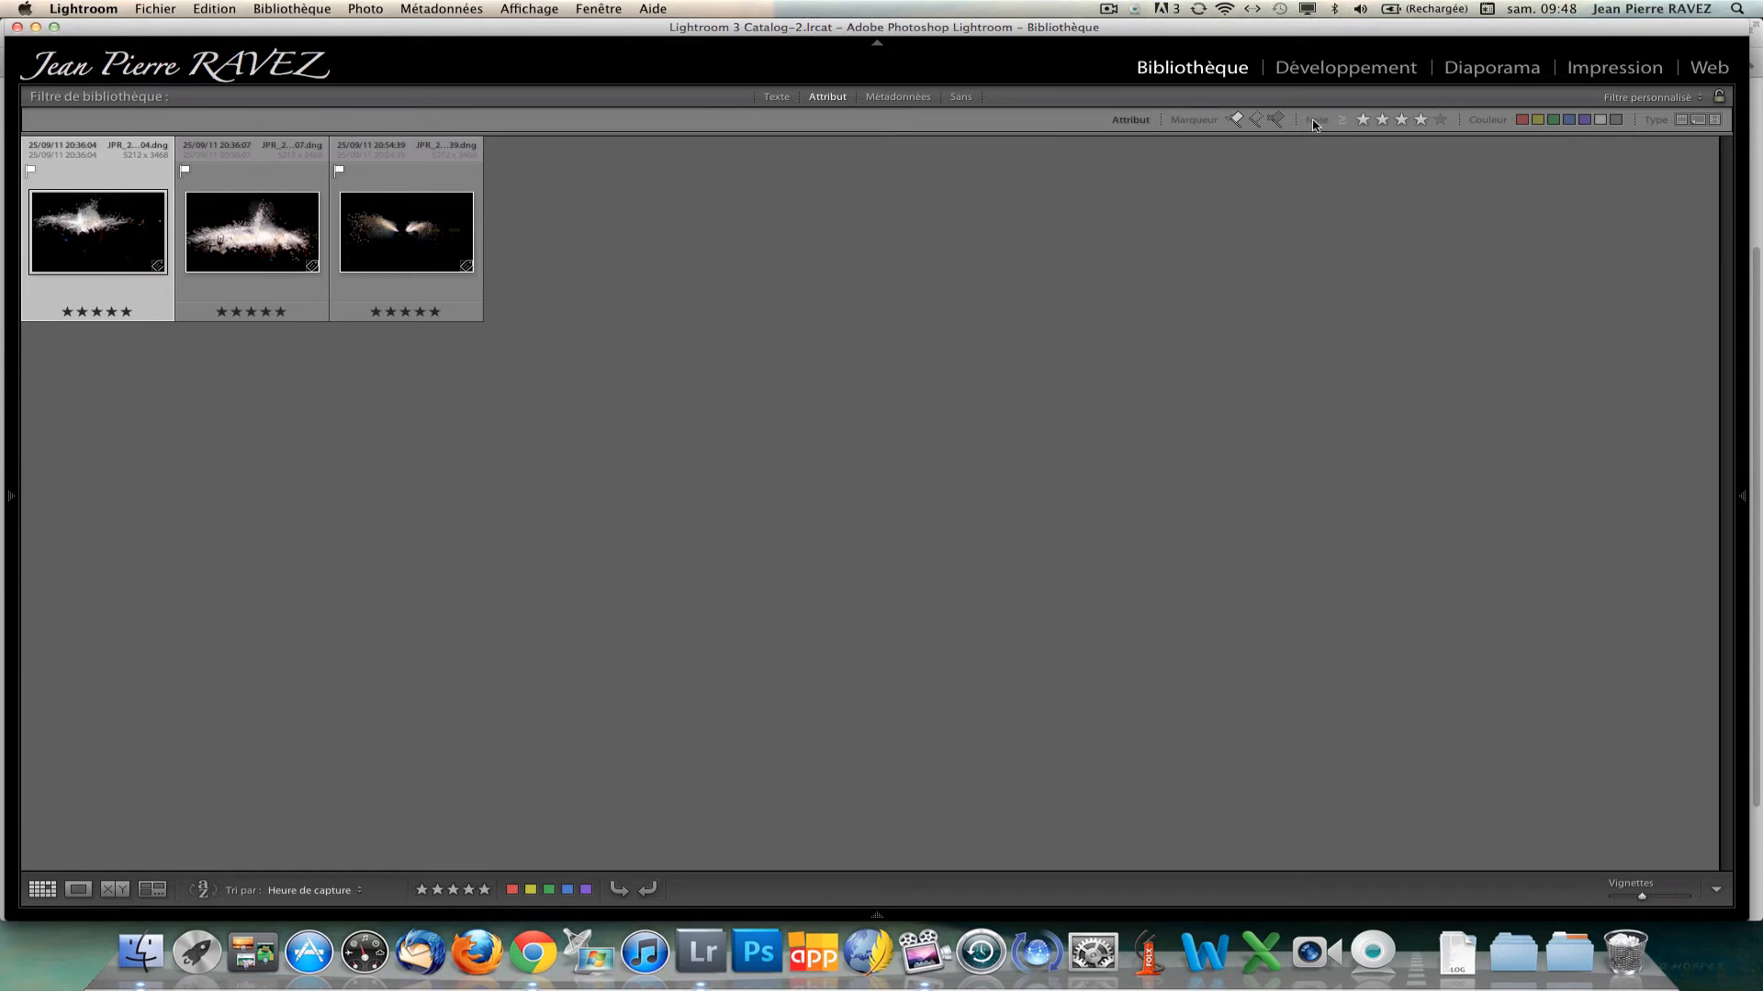
click(1401, 121)
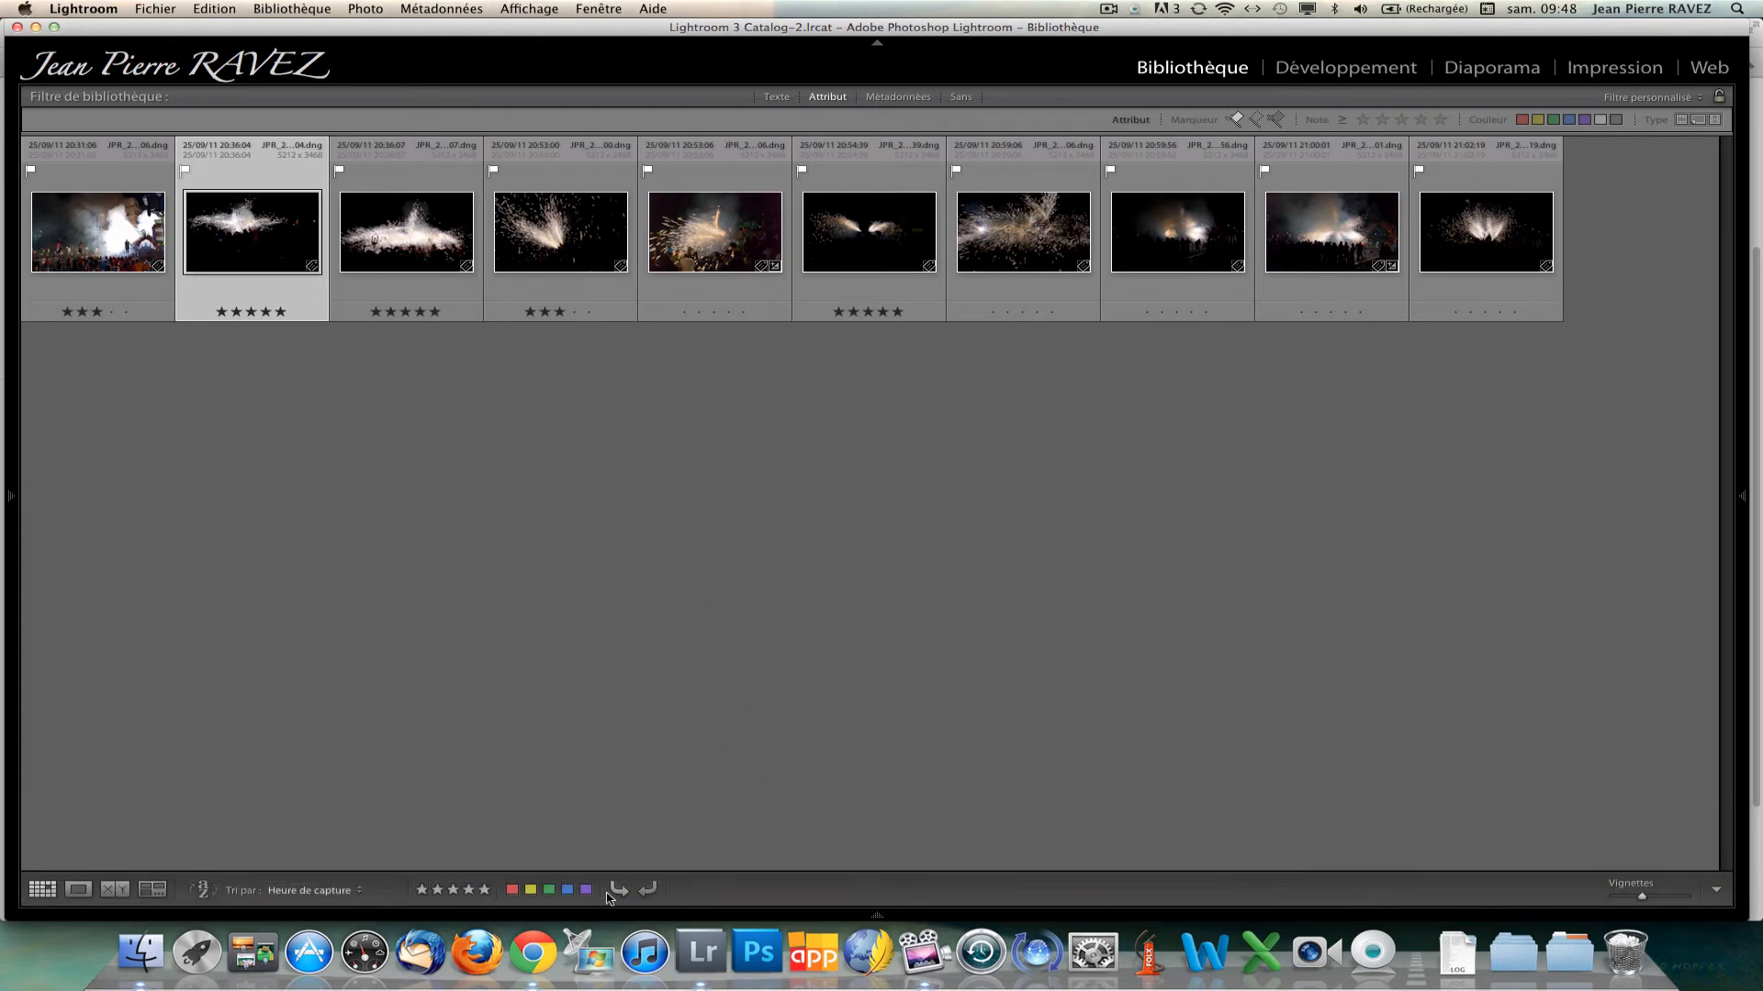
Label the 20:53:06 photo red, the 20:54:39 photo yellow and the 20:59:06 photo blue, and deselect everything.
click(698, 303)
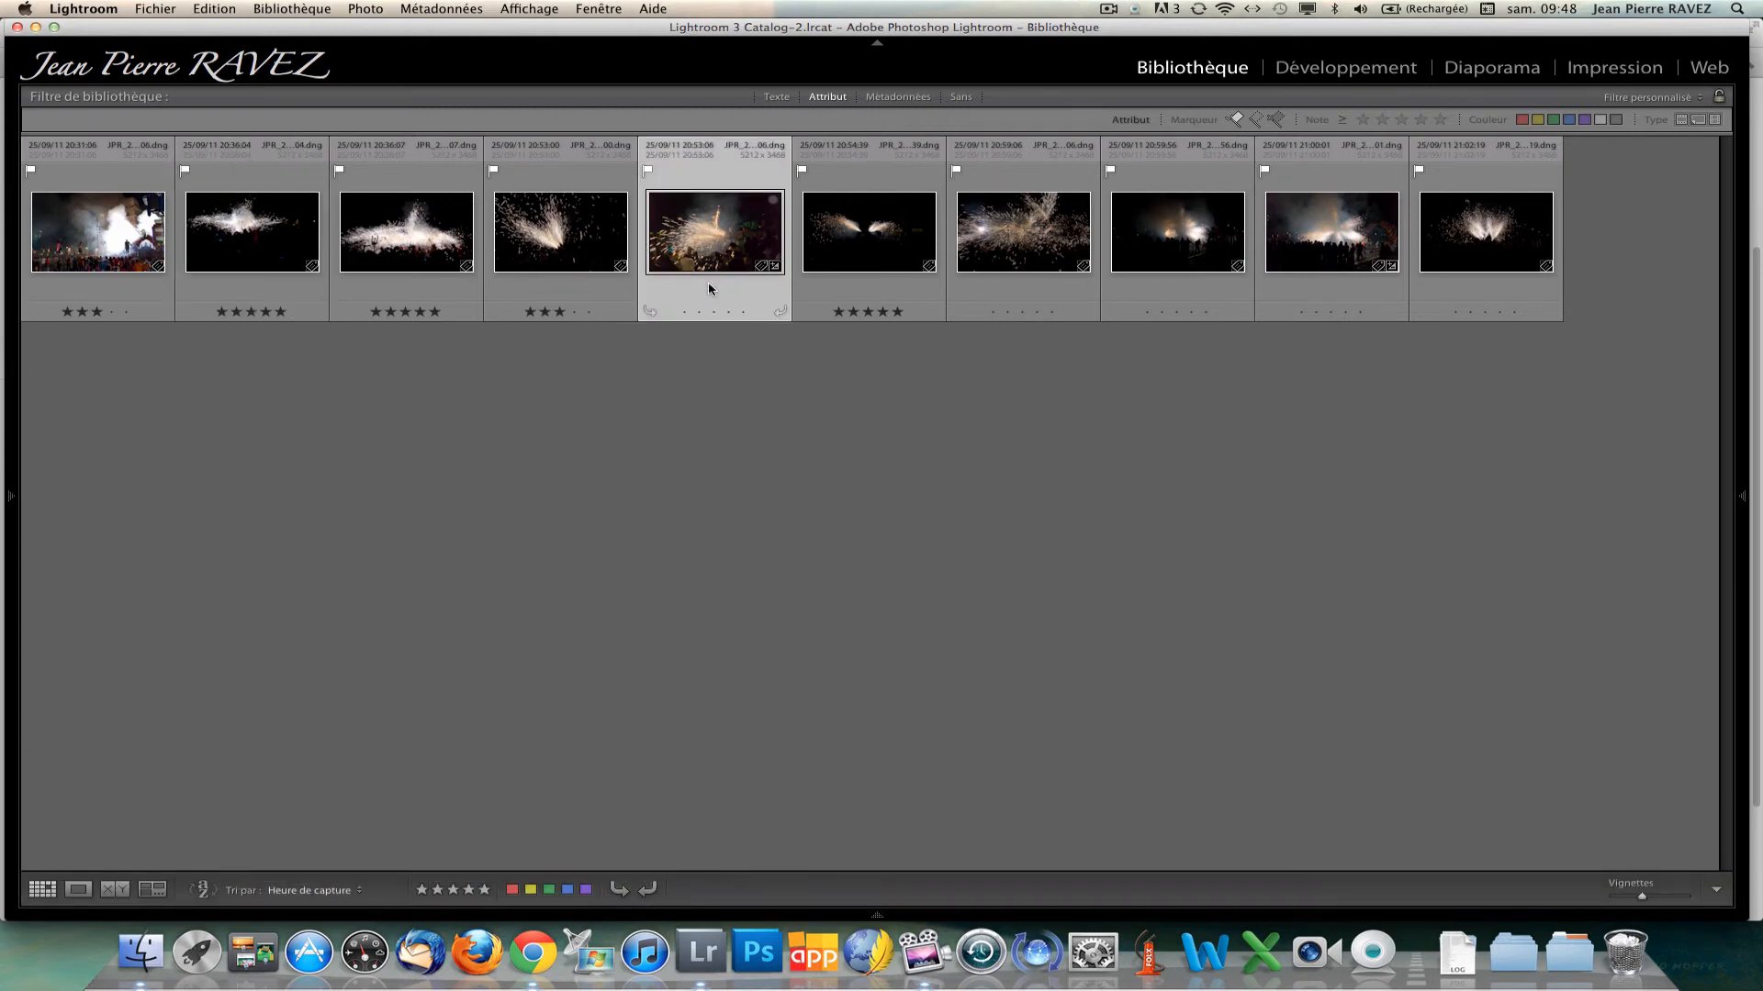
click(512, 890)
key(Right)
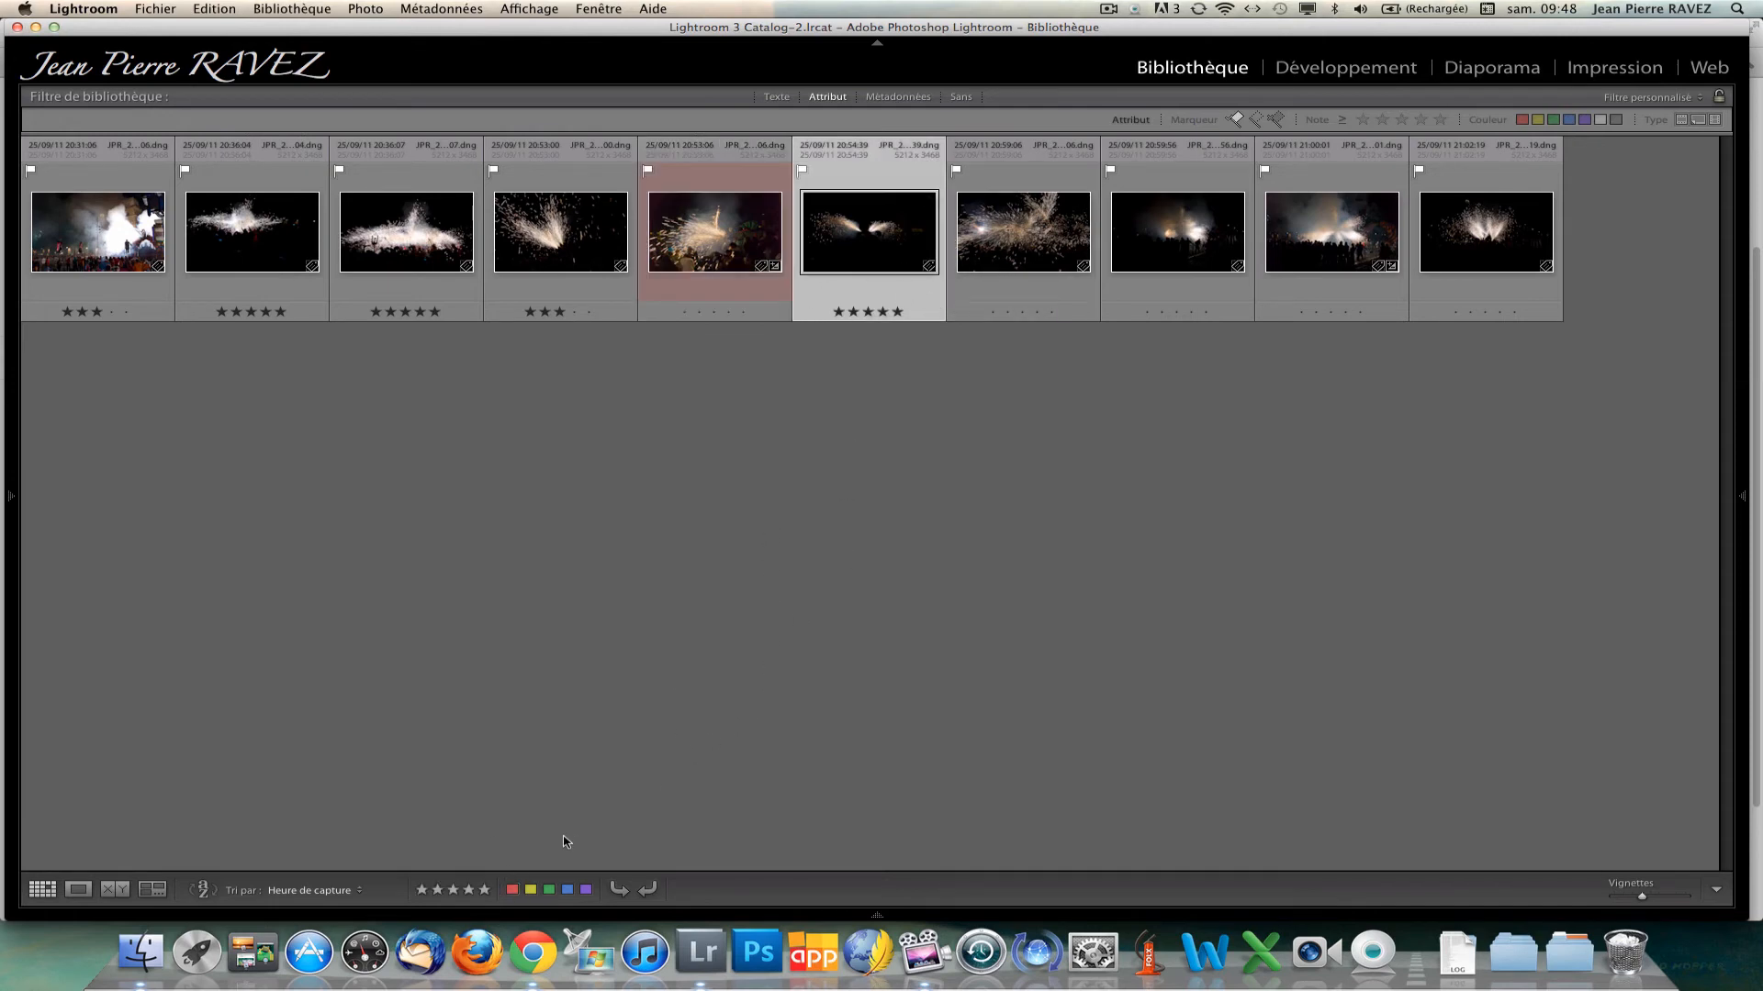
click(531, 890)
click(1012, 301)
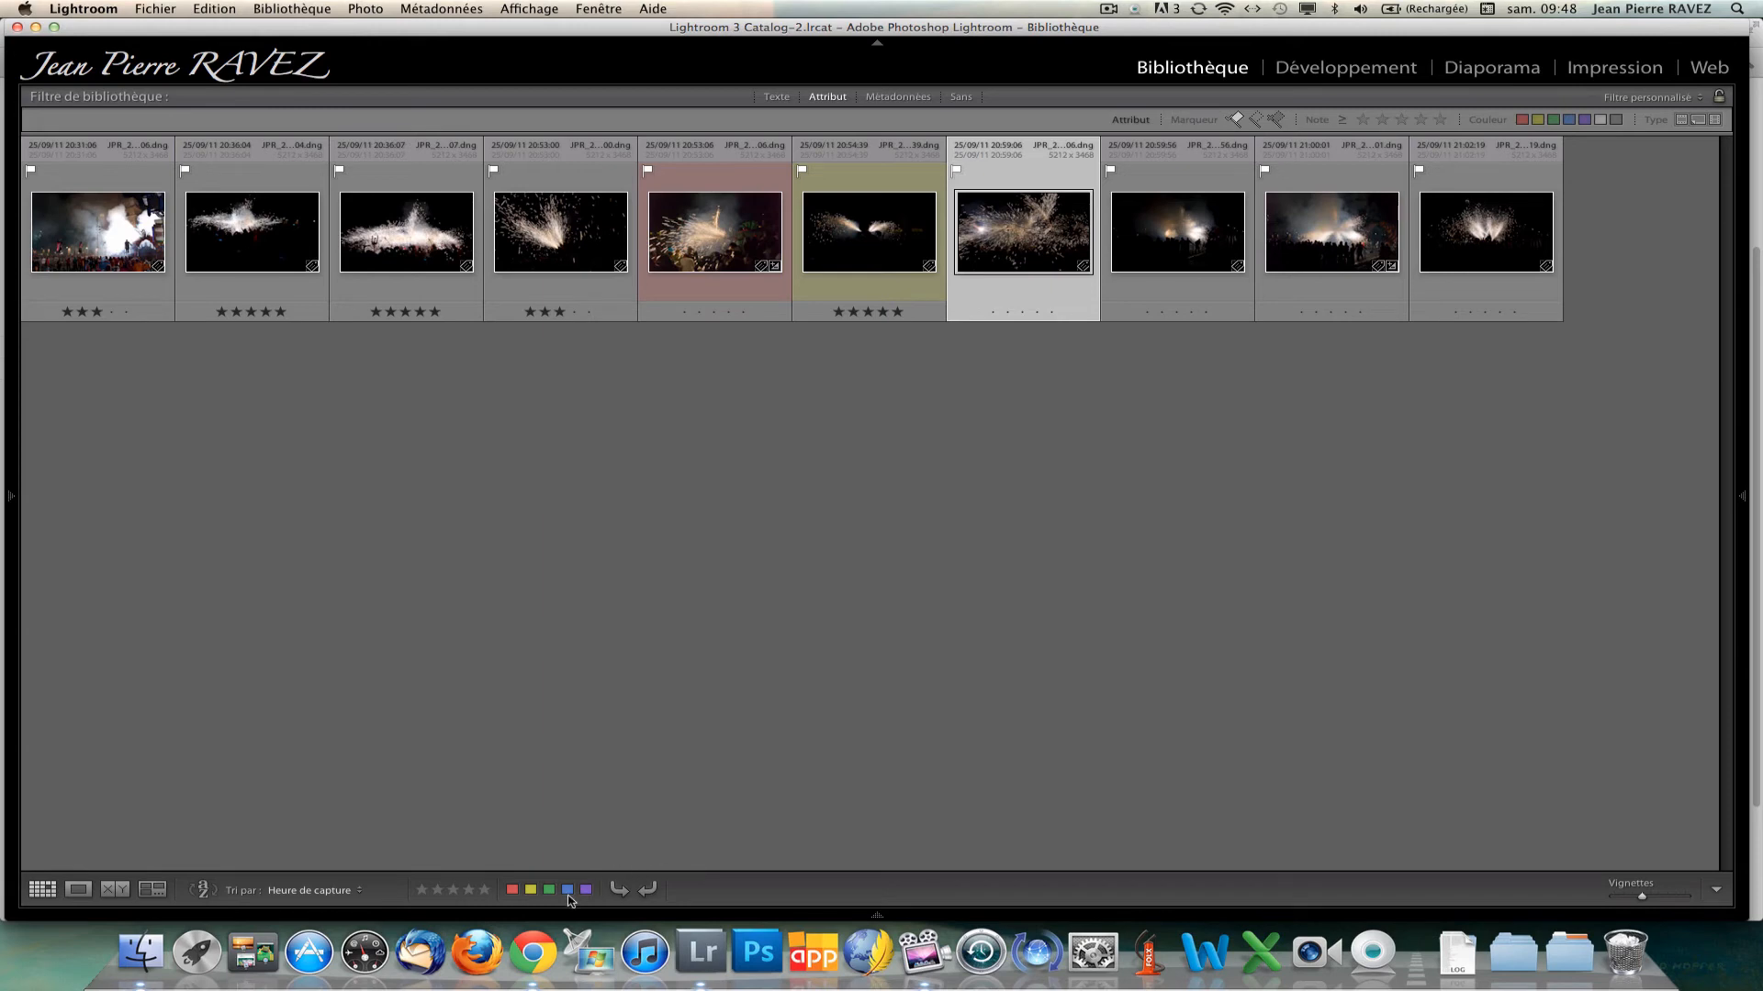
click(568, 891)
click(1124, 397)
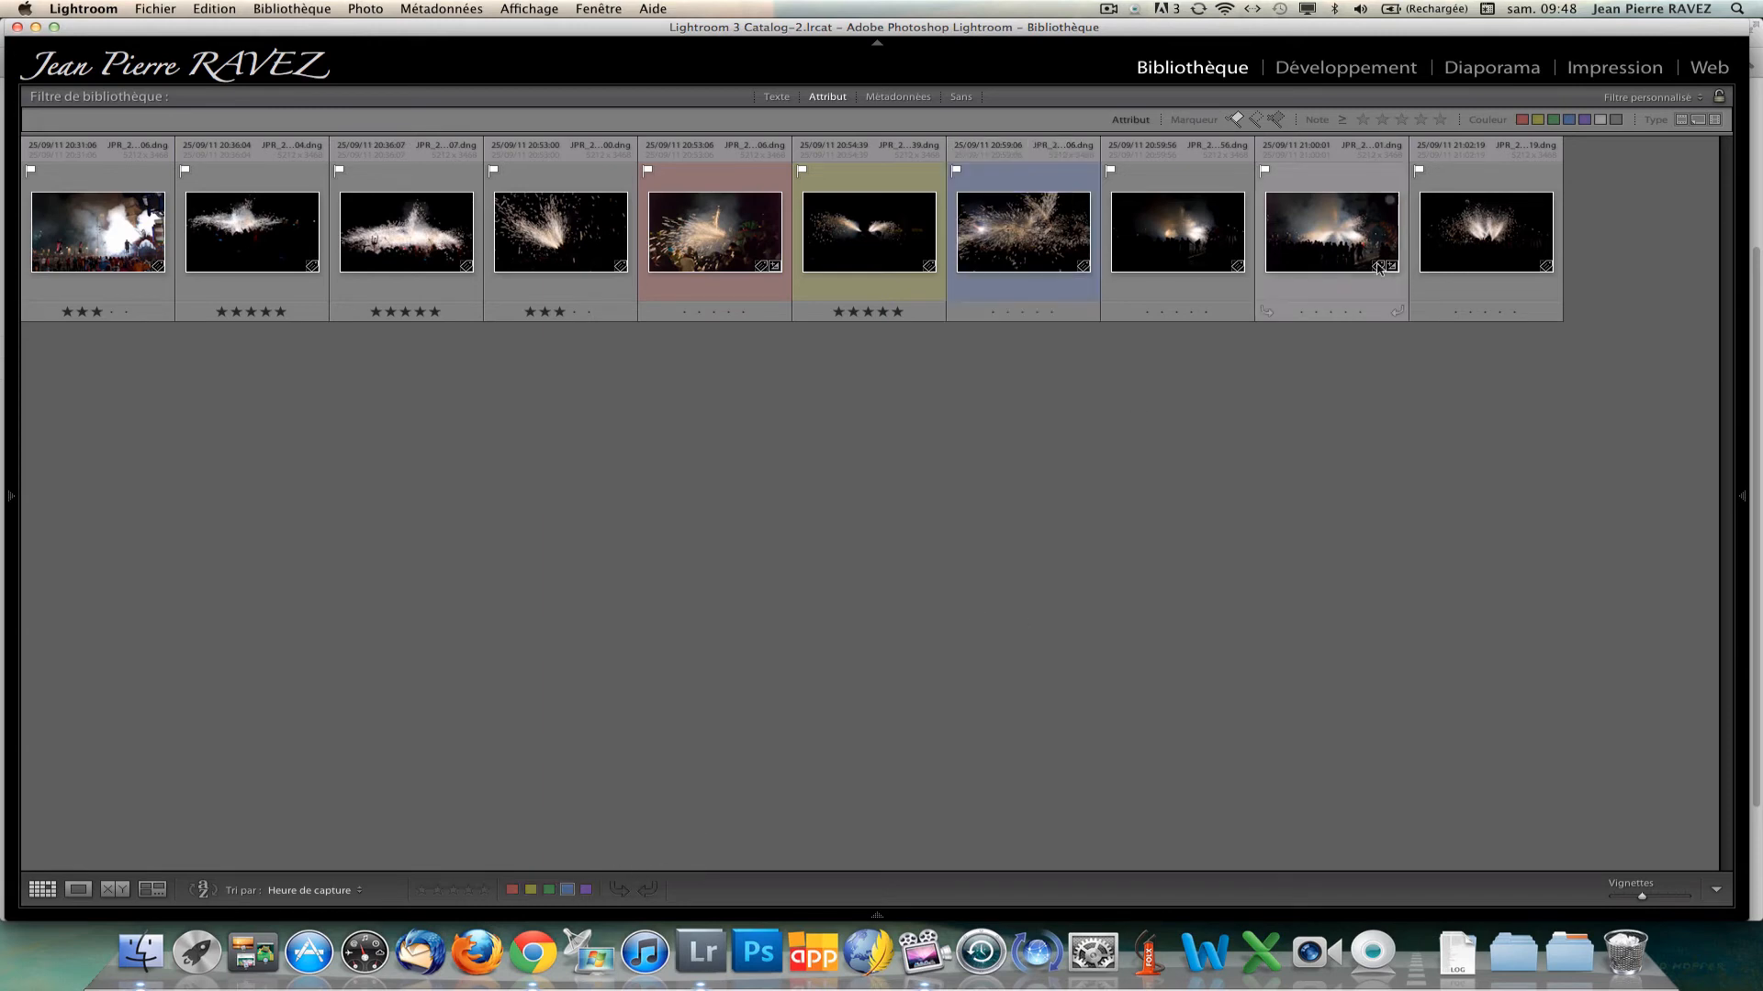
Label the 21:00:01 photo blue and deselect everything.
click(1335, 266)
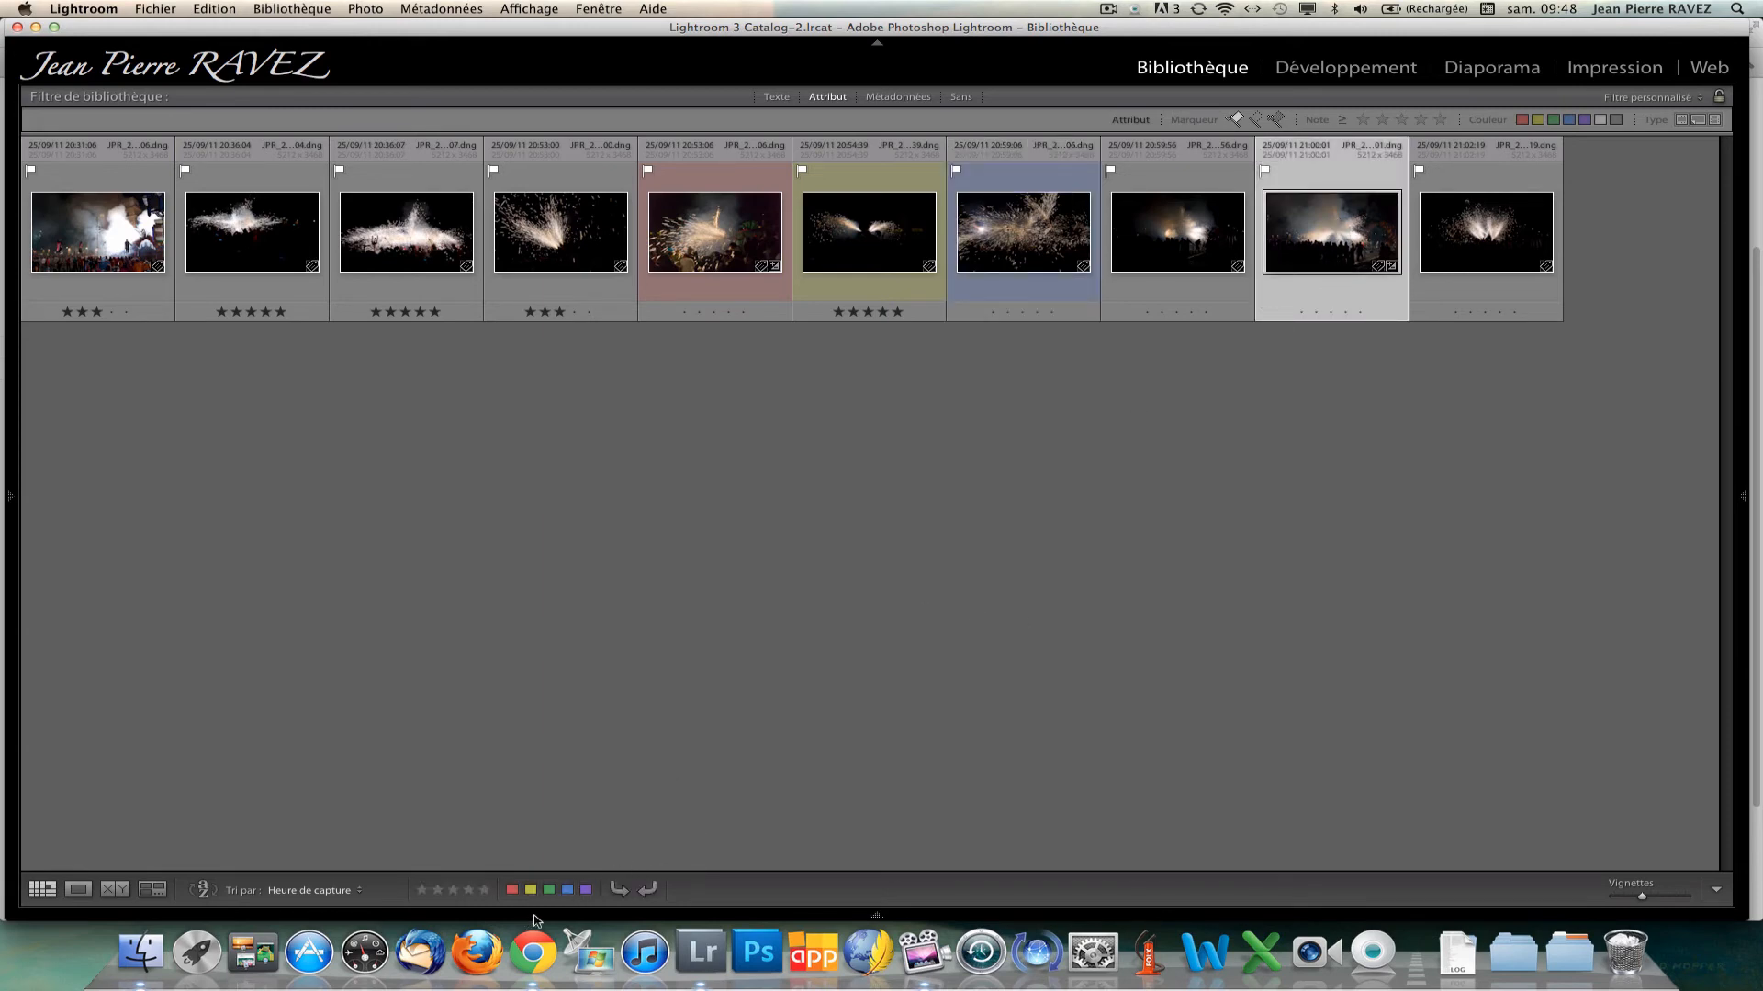
mouse_move(538, 916)
click(568, 891)
click(1030, 639)
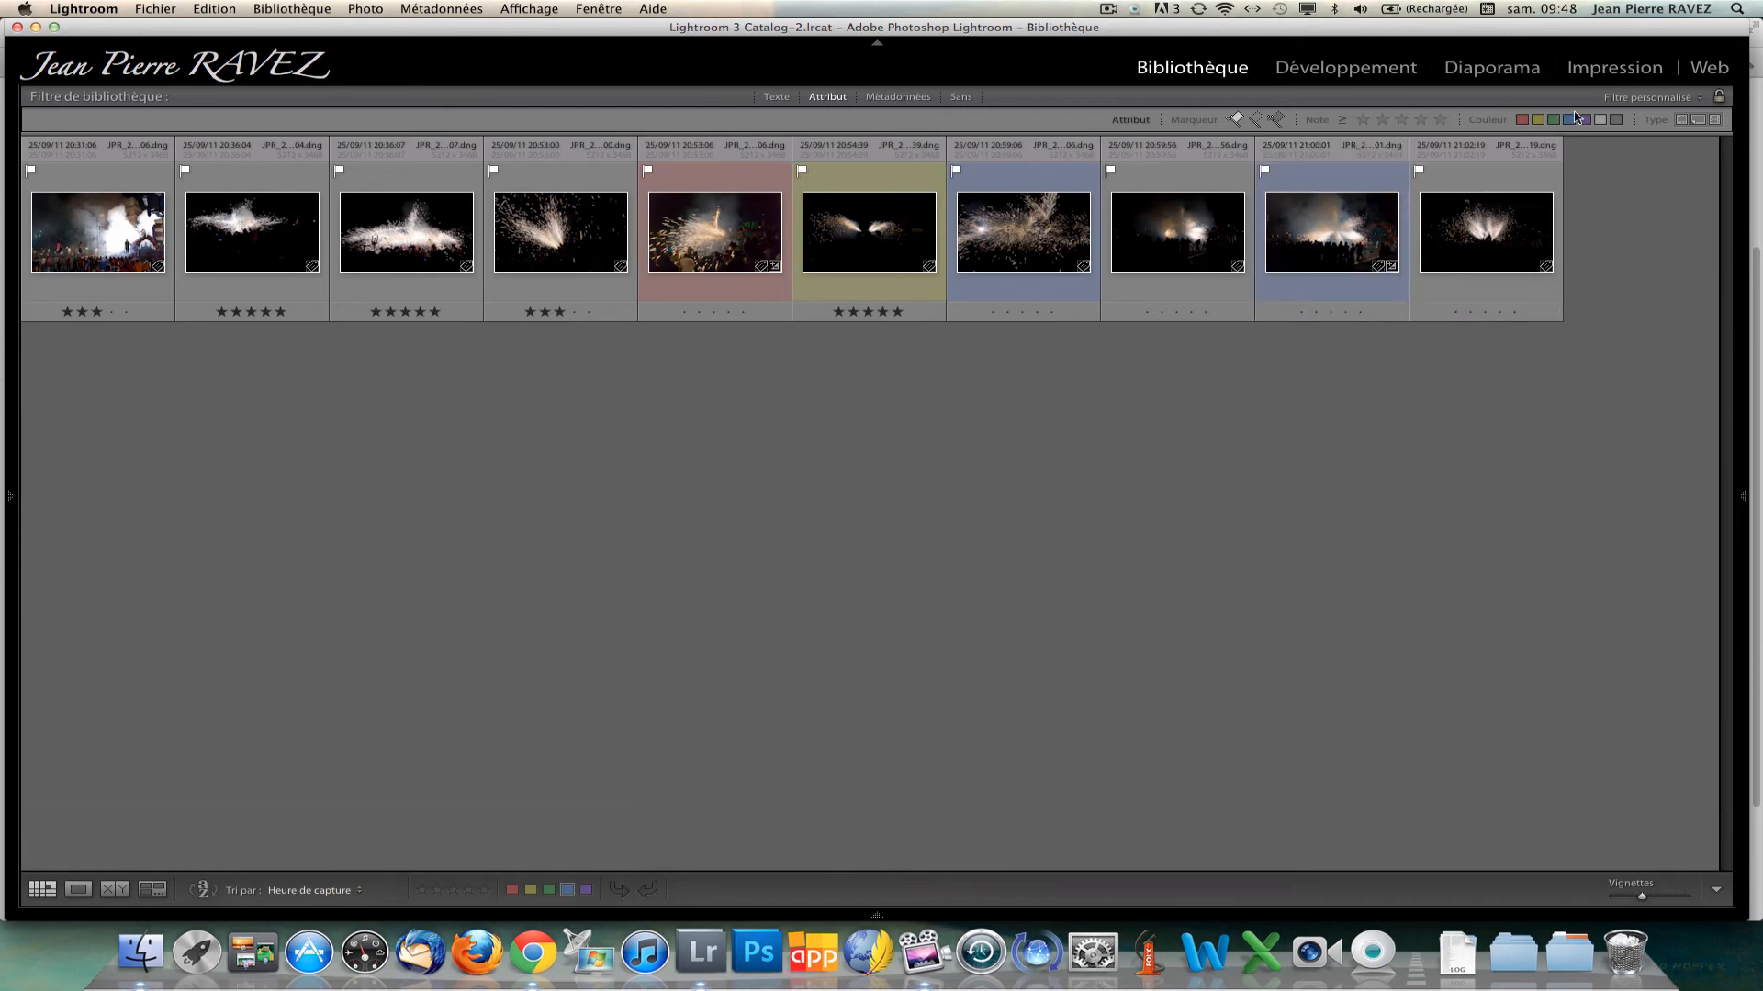
Filter the picked photos by blue label, add yellow to the color filter, and switch all filtering off.
click(1571, 118)
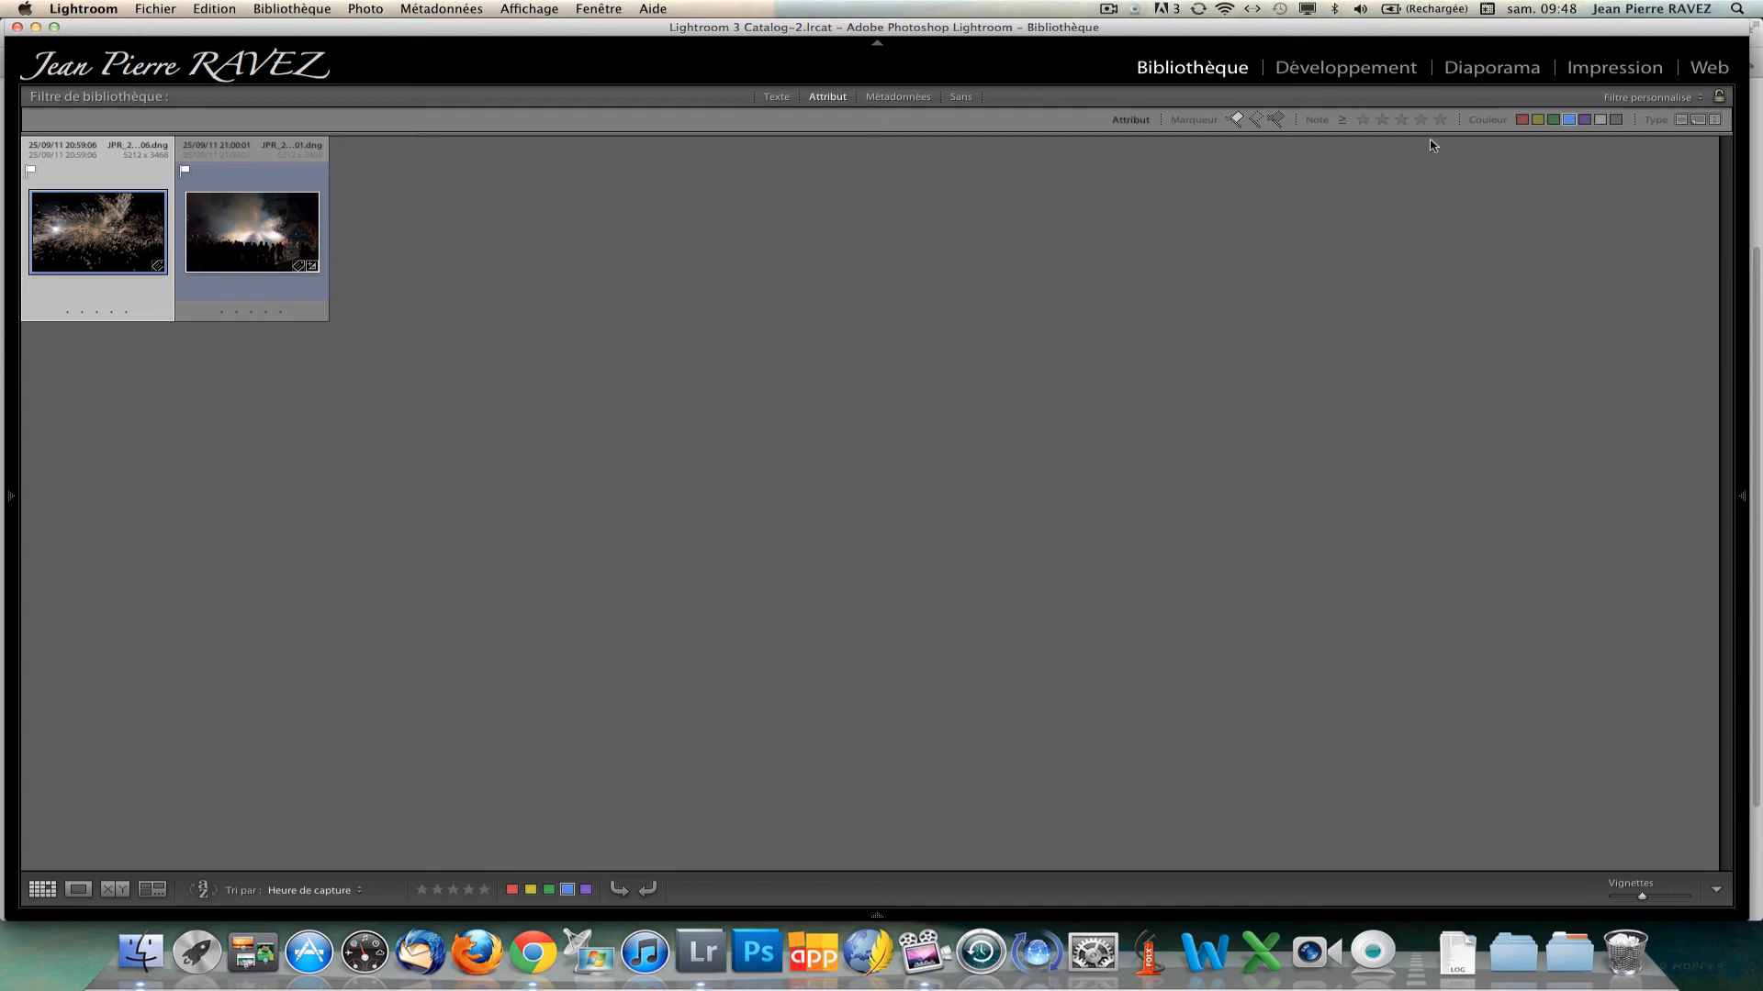
click(1538, 122)
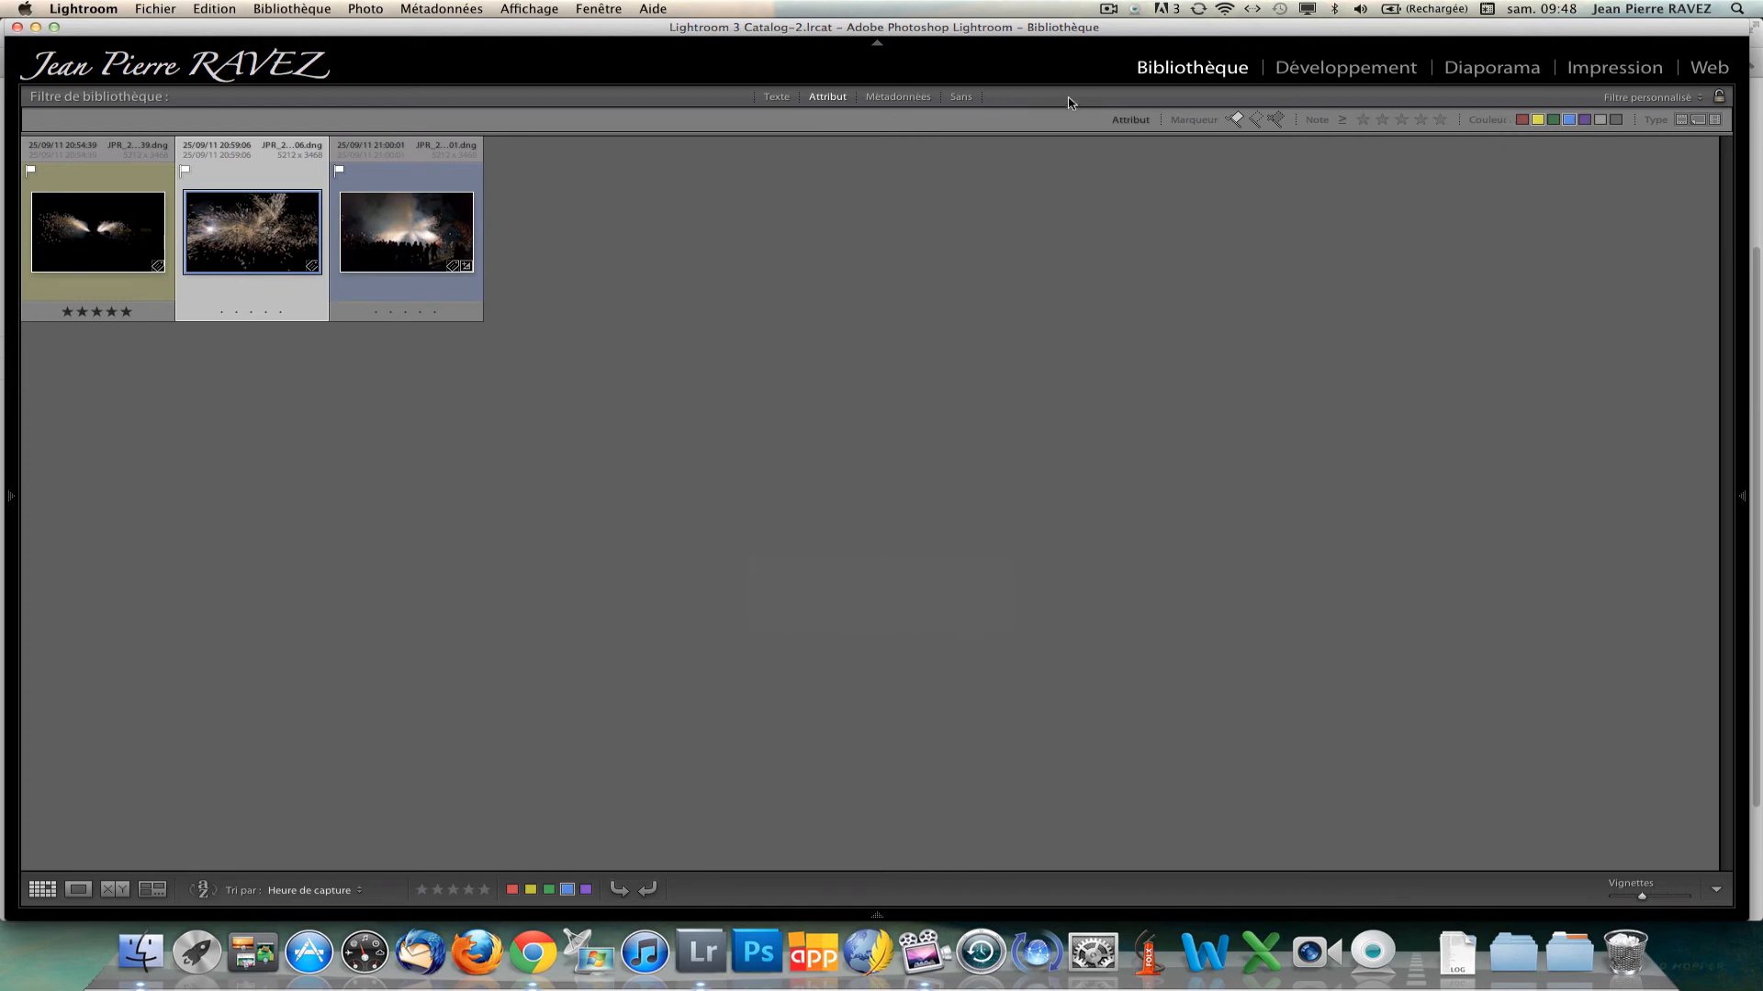
click(958, 97)
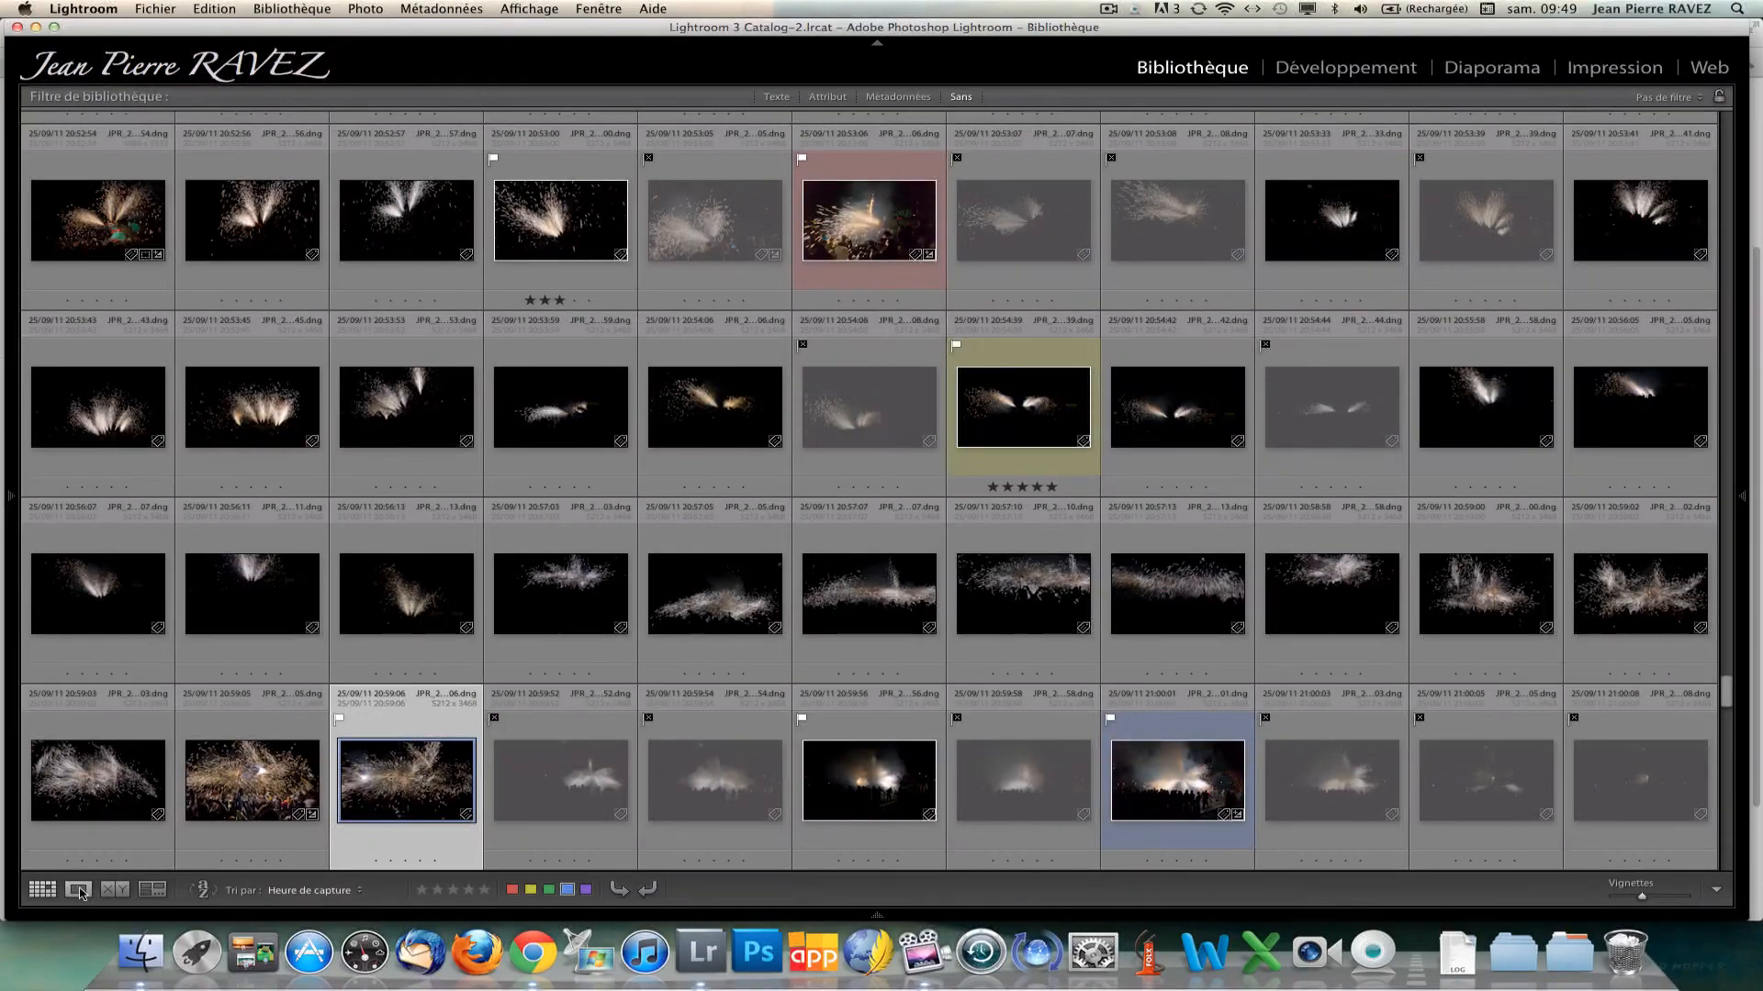
Look at Compare view, add the Note and Libellé de la couleur controls to the Survey view's toolbar, and return to the grid.
click(115, 890)
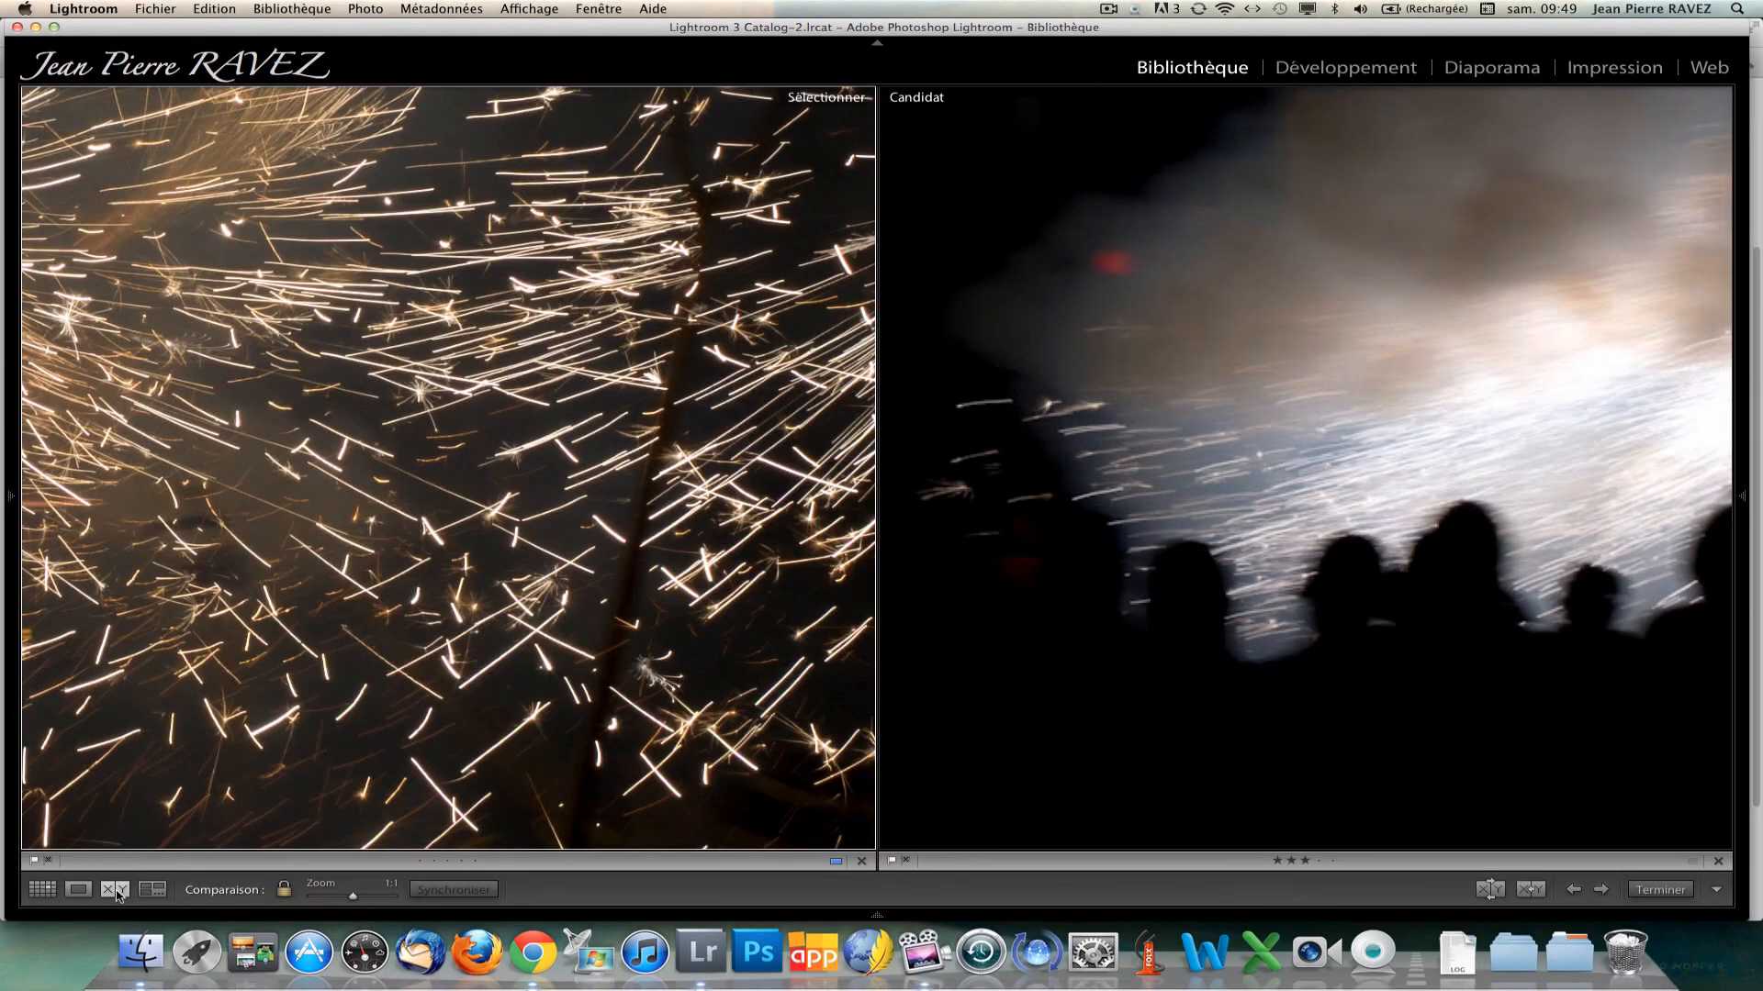
click(152, 890)
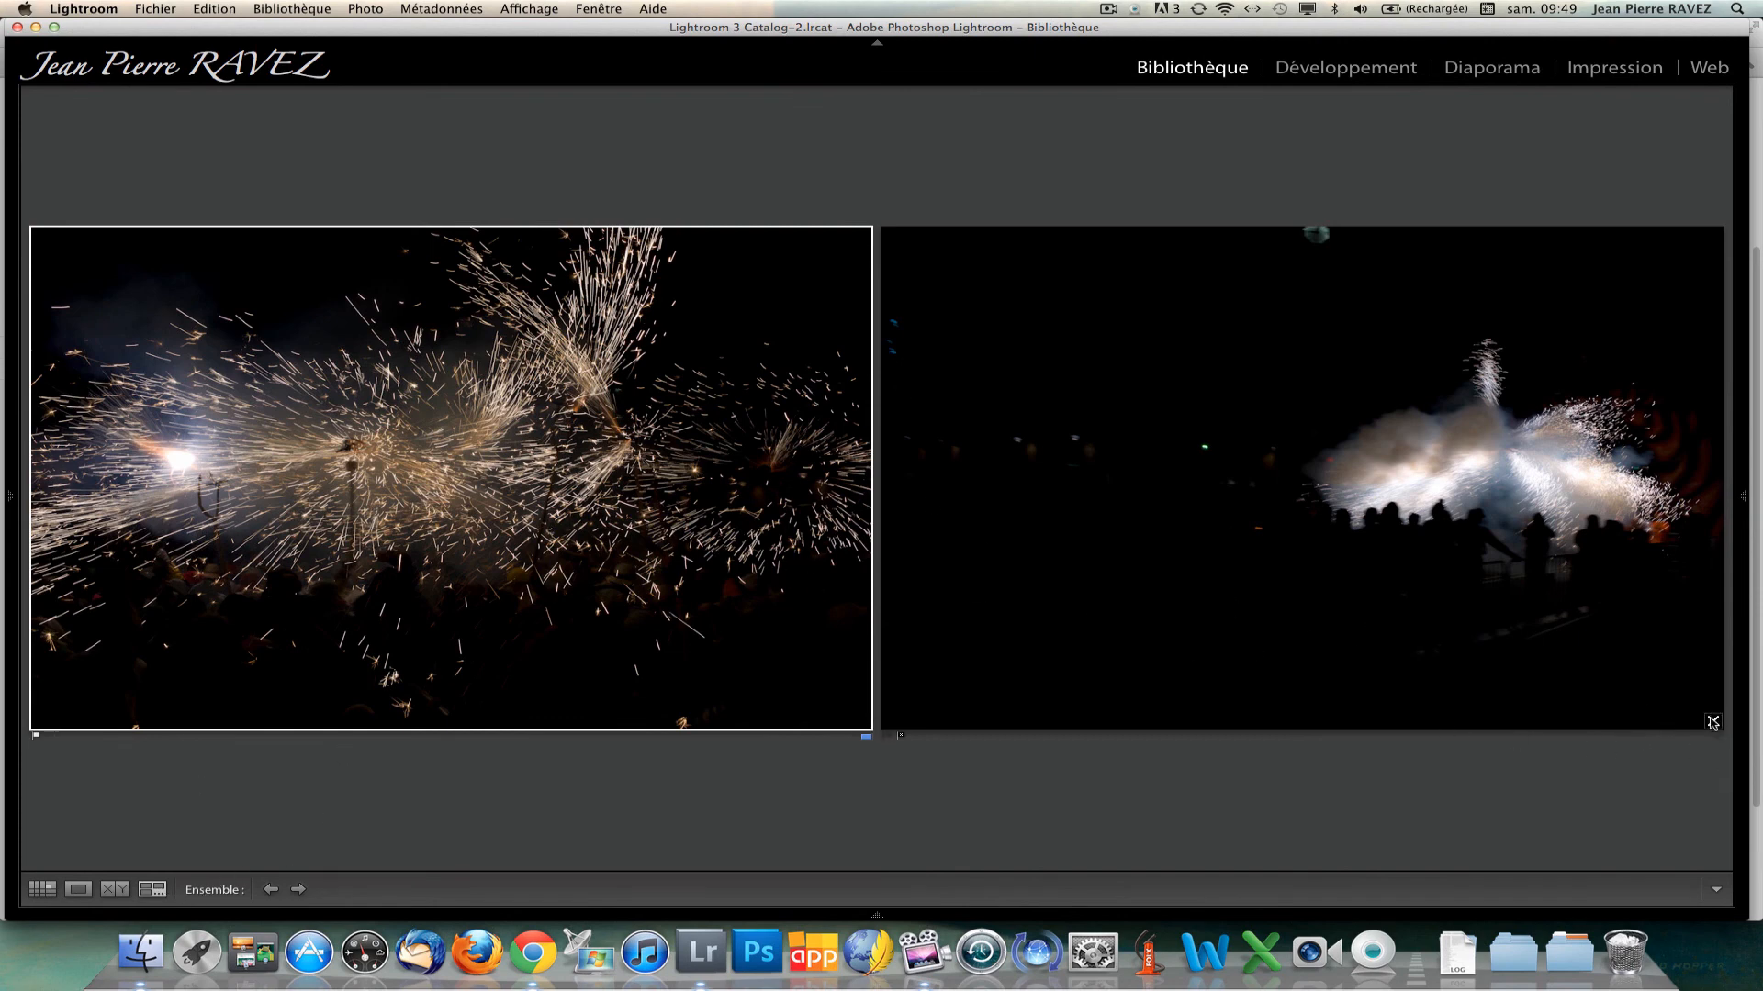
click(1715, 889)
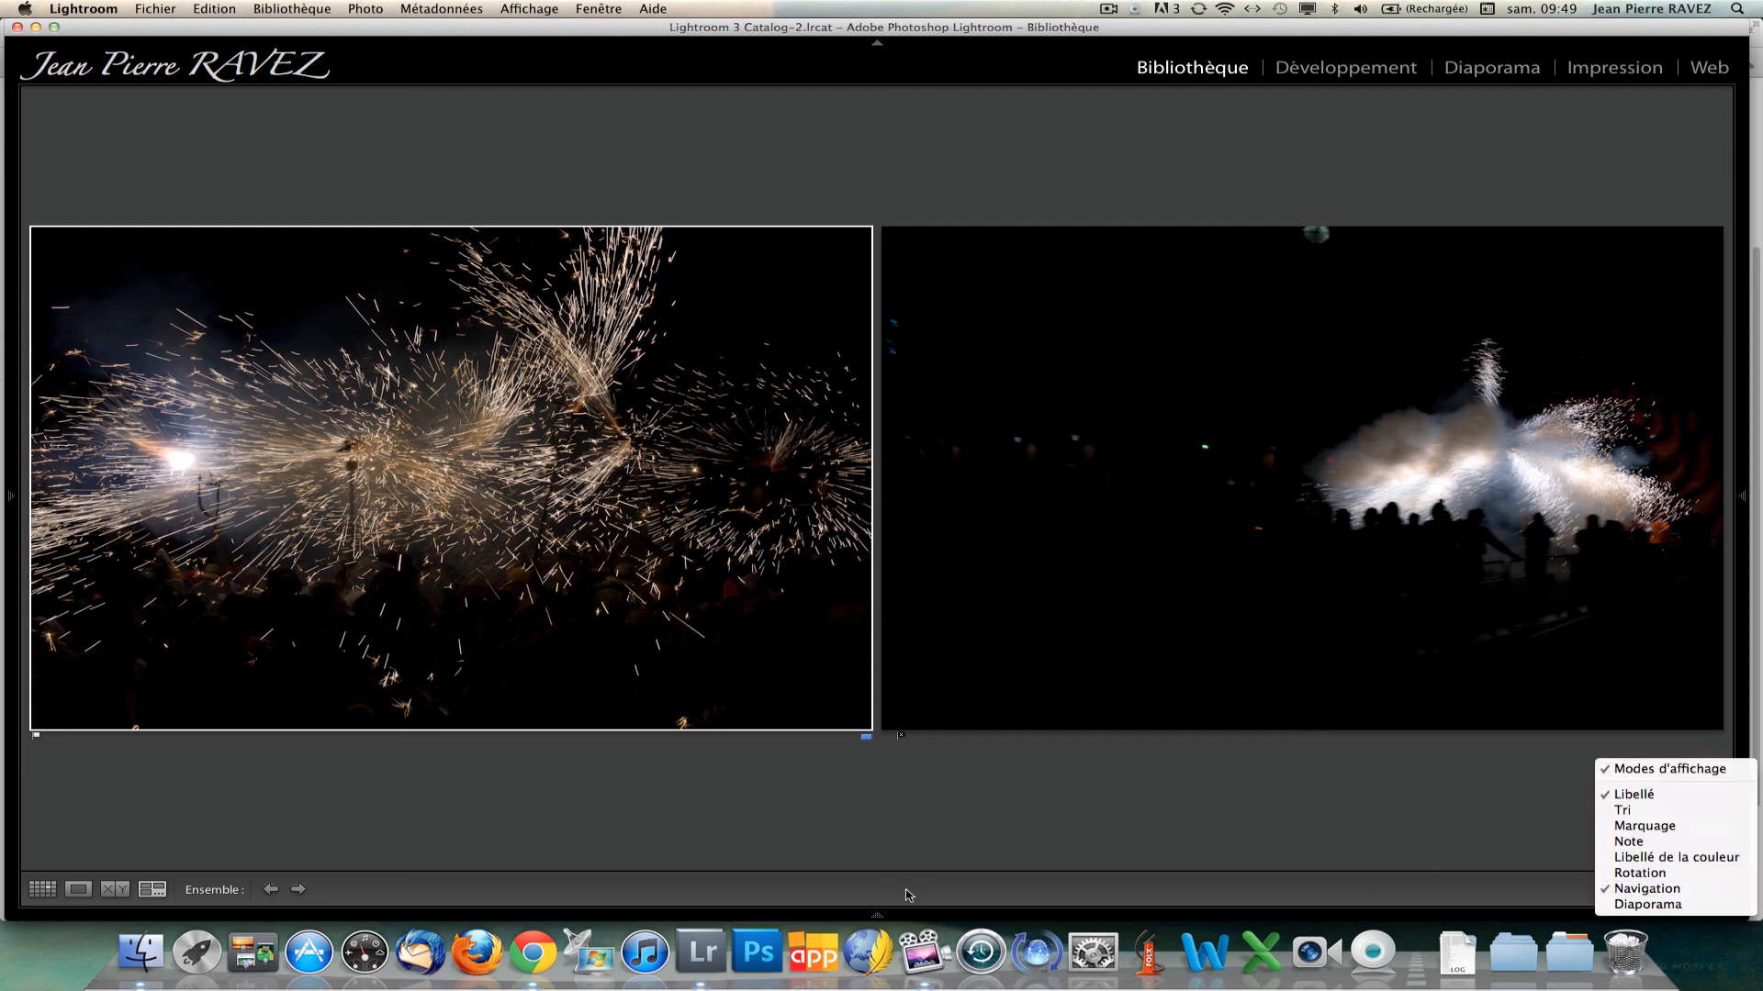
click(1665, 844)
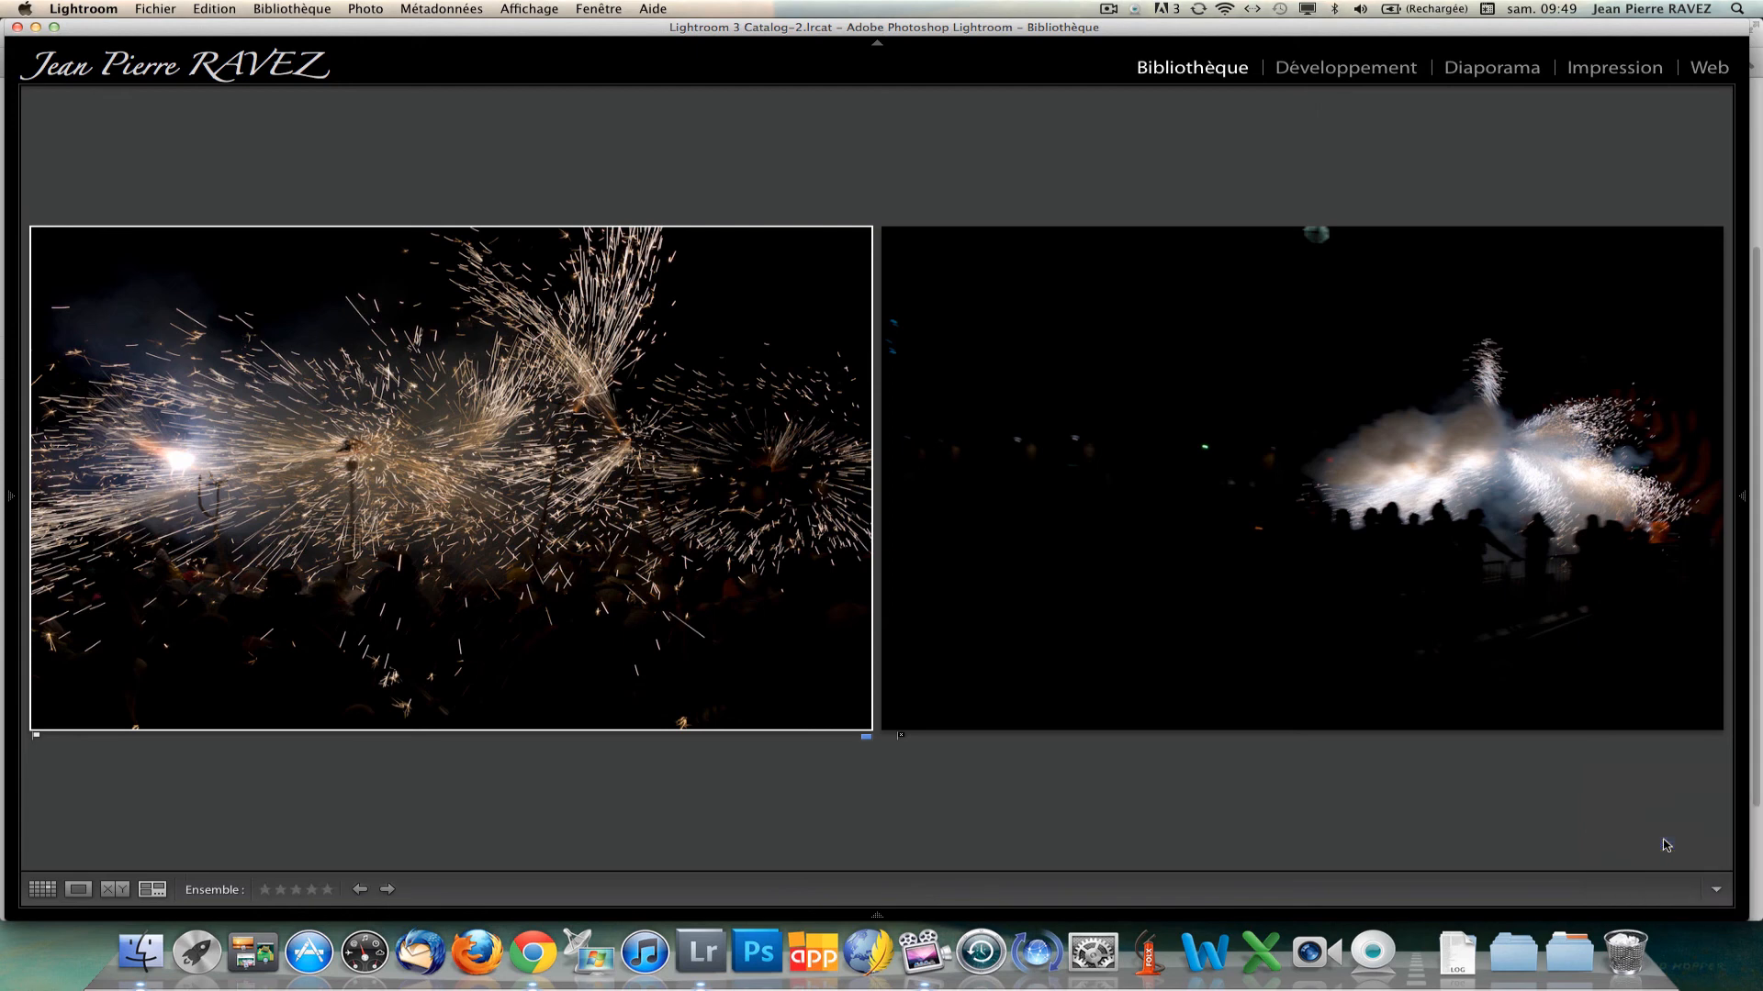
click(1713, 893)
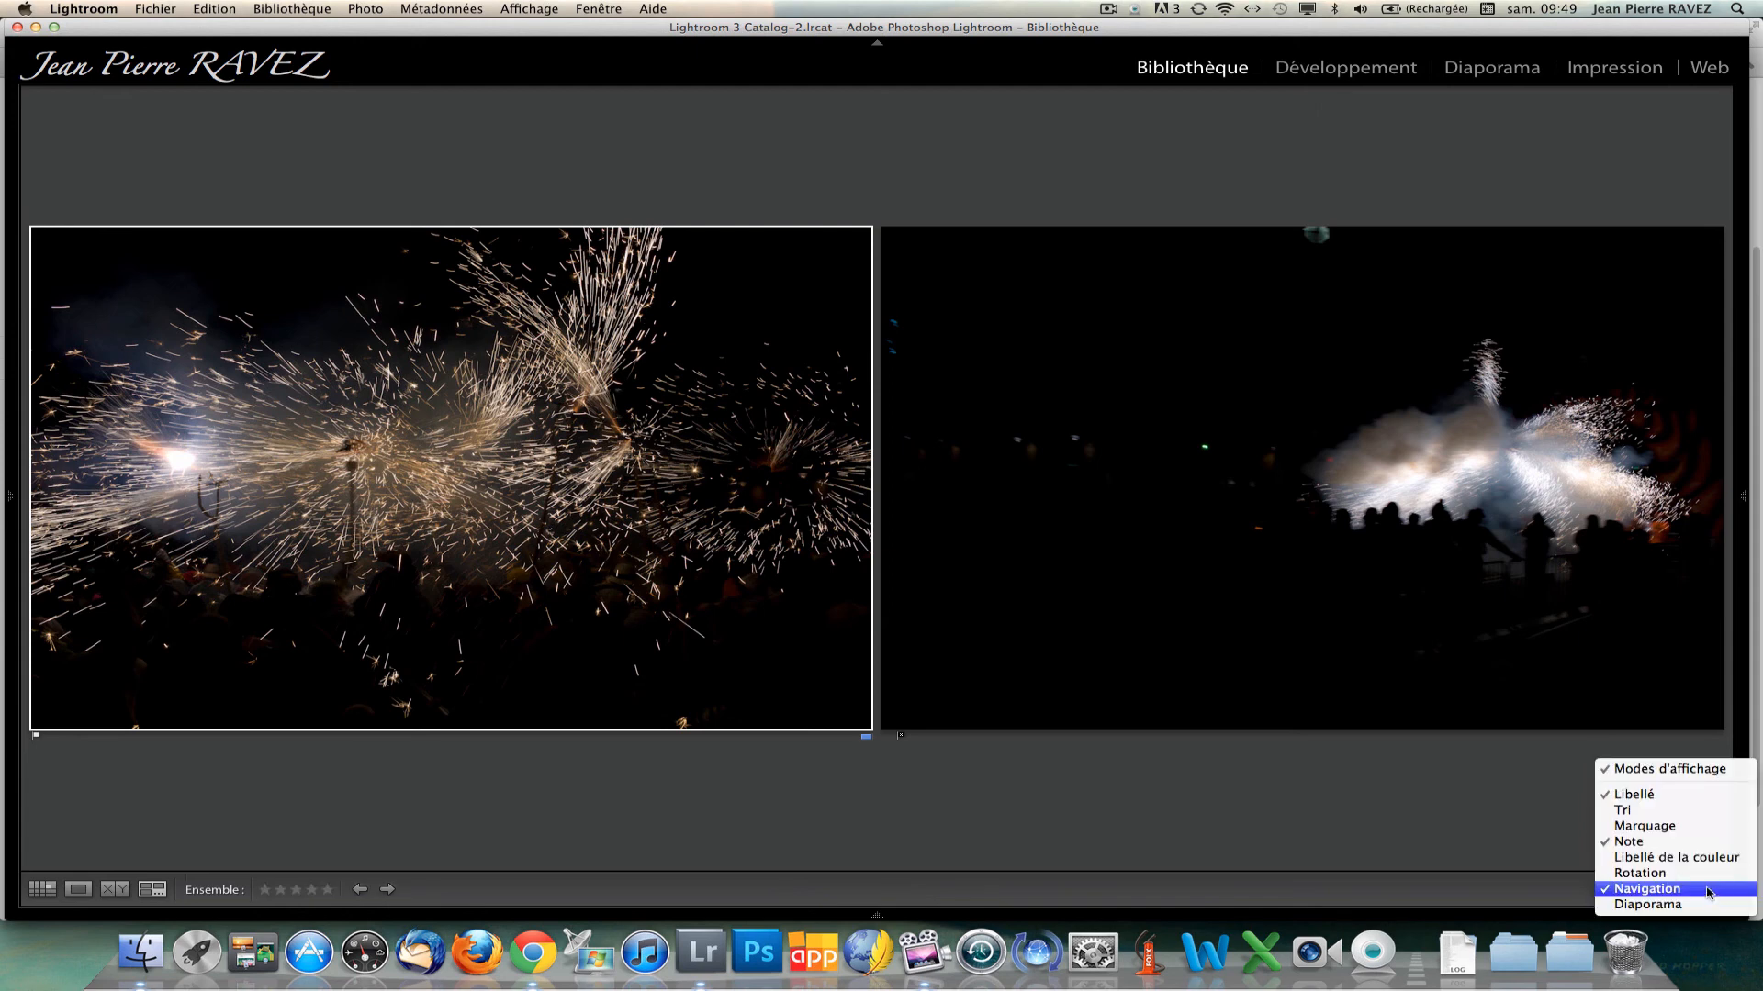
click(1666, 859)
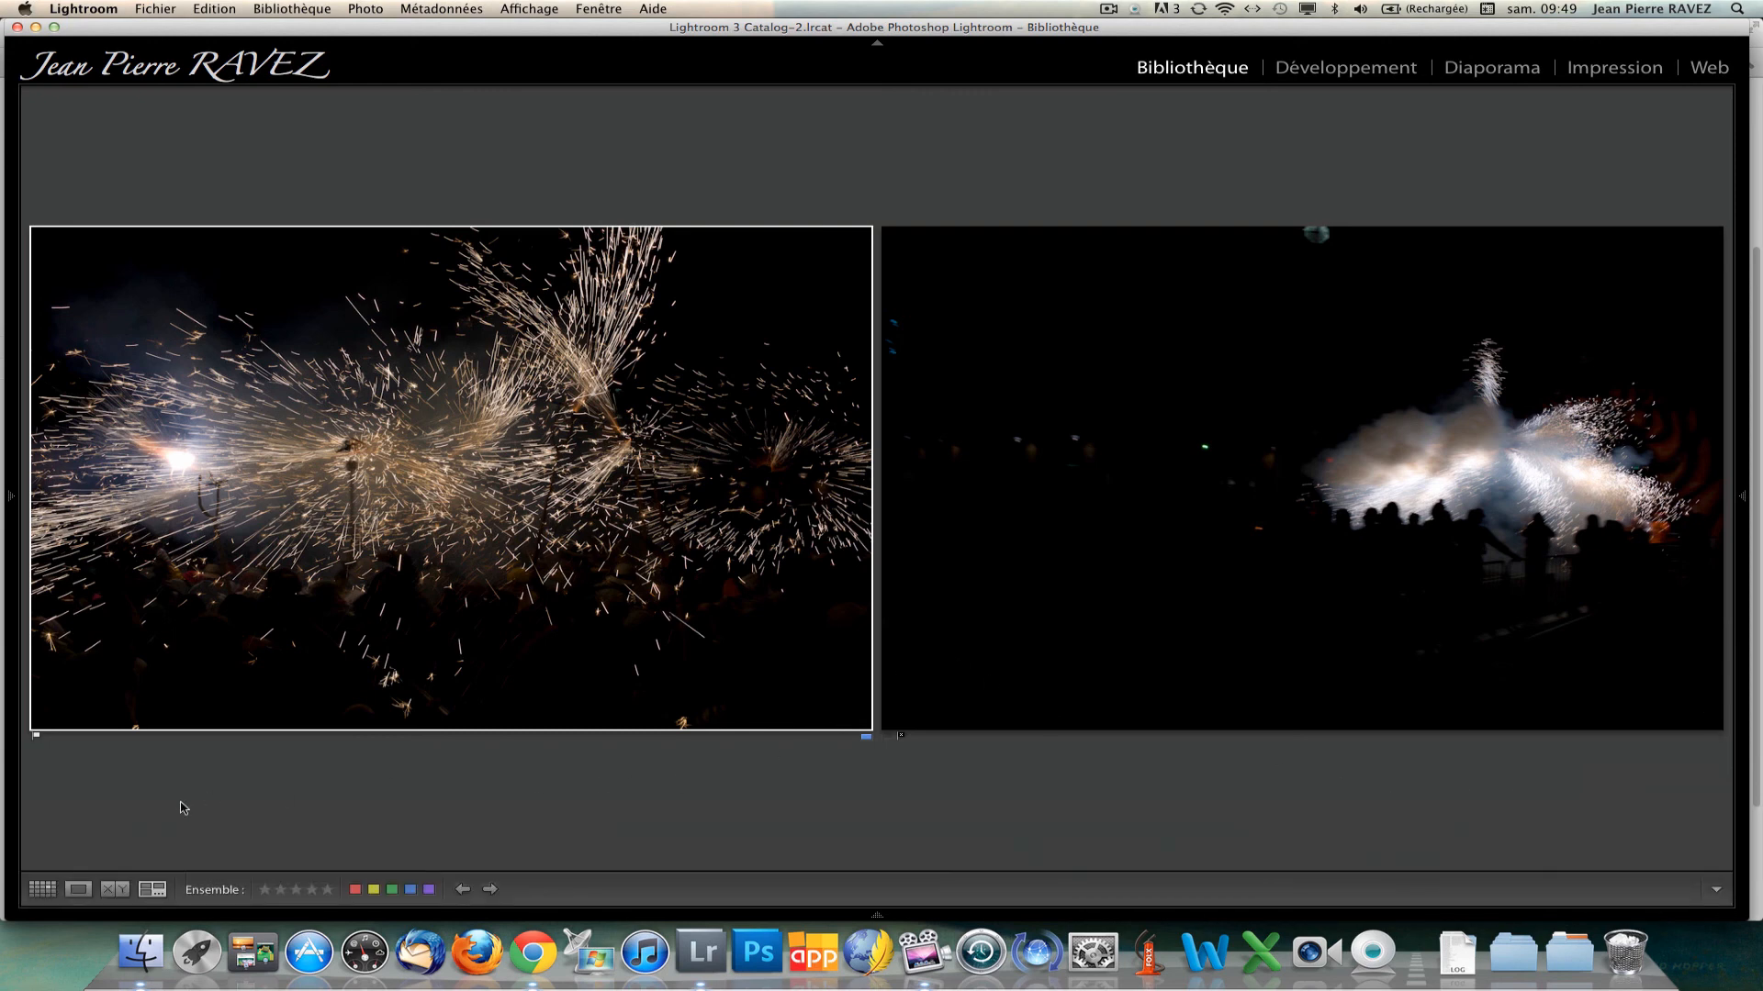
click(42, 889)
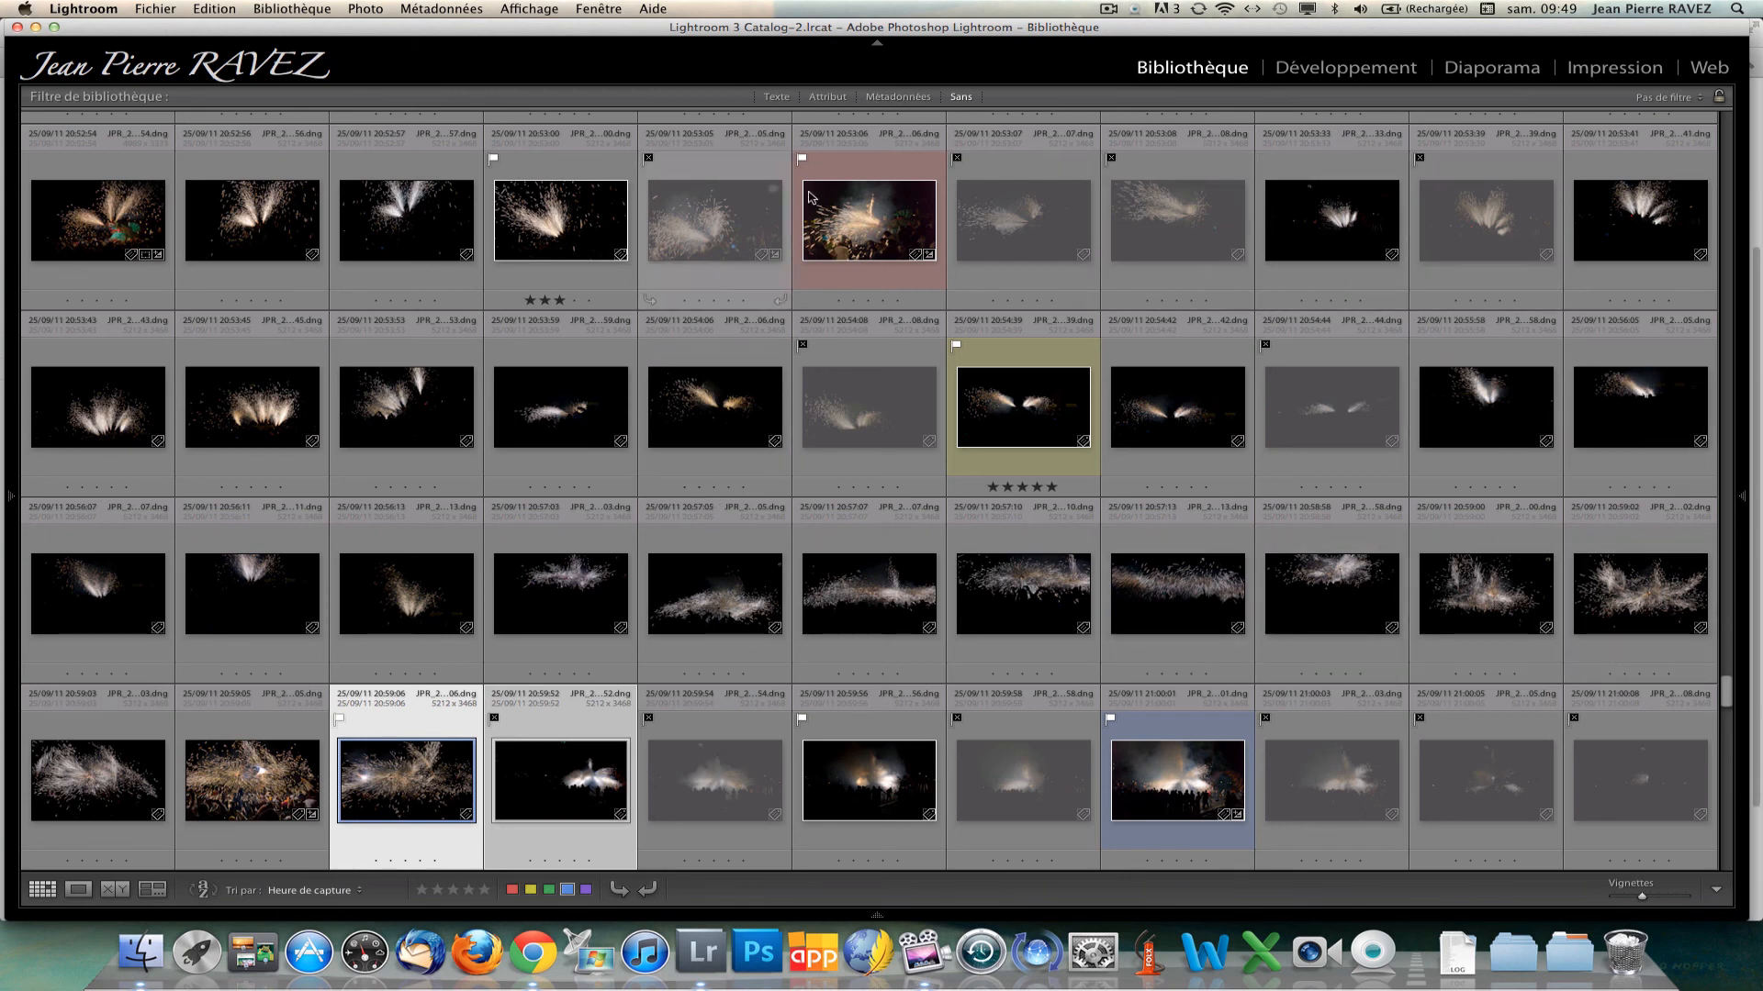
Reapply the attribute filter, include unlabeled photos alongside yellow and blue, and remove the picked-flag condition.
click(821, 98)
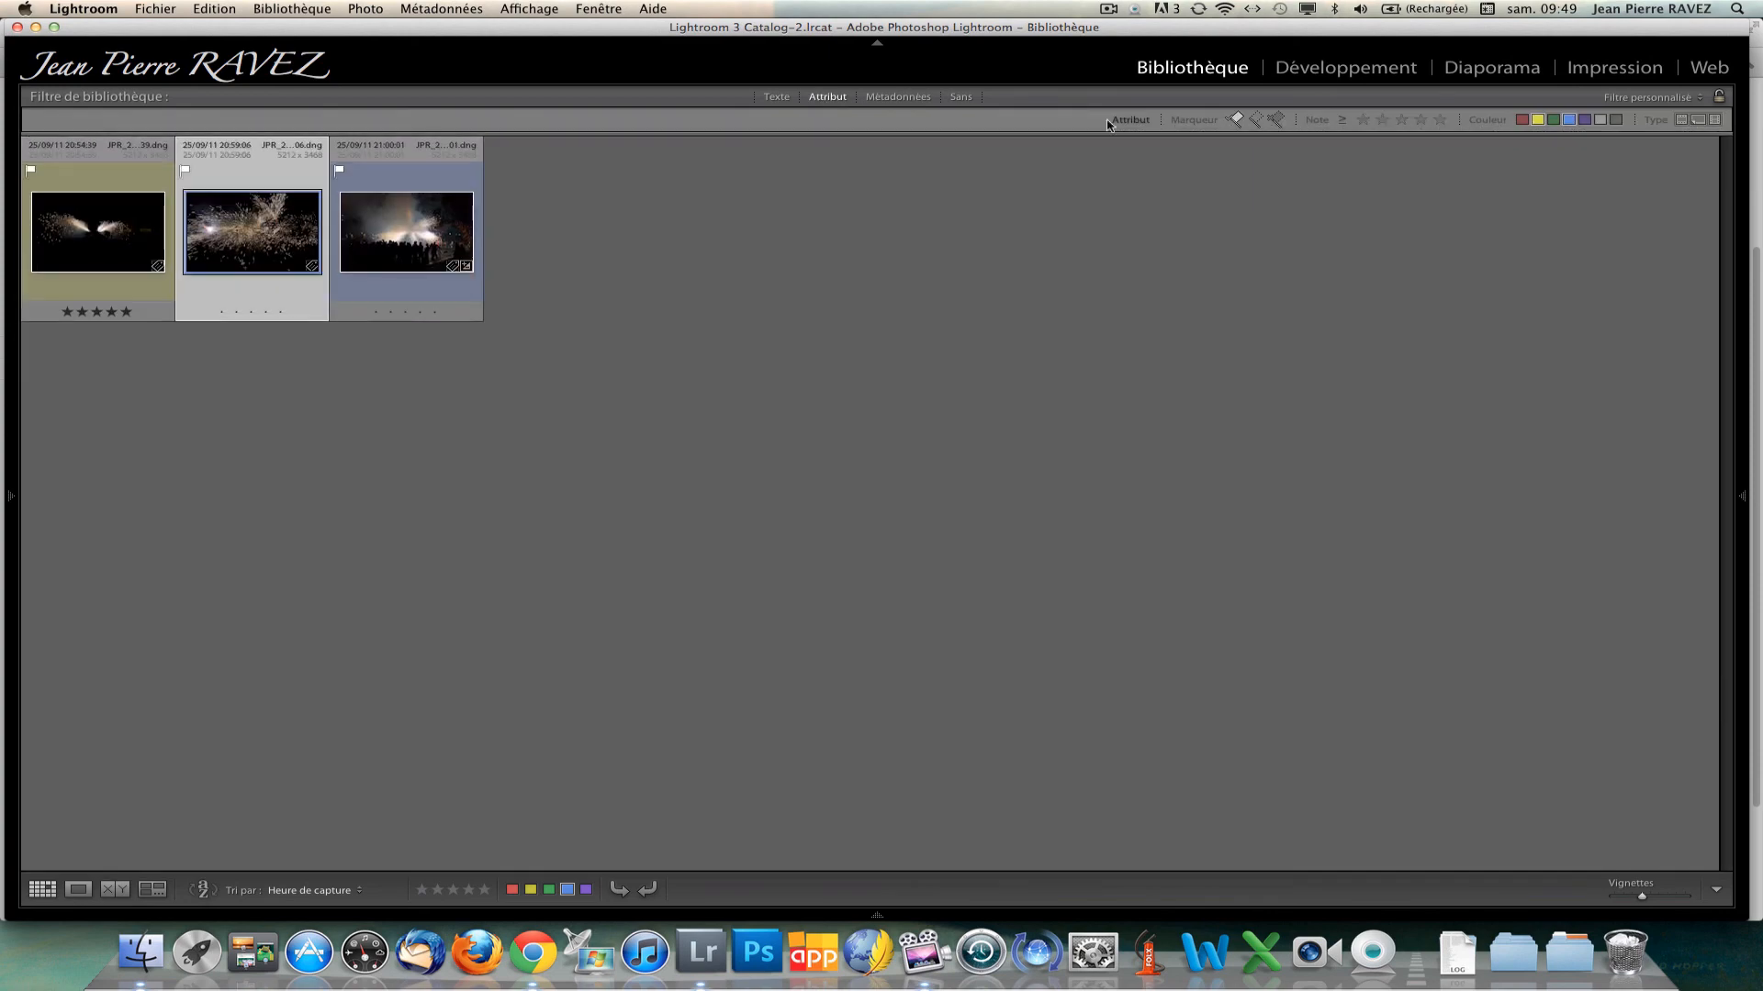
click(1606, 121)
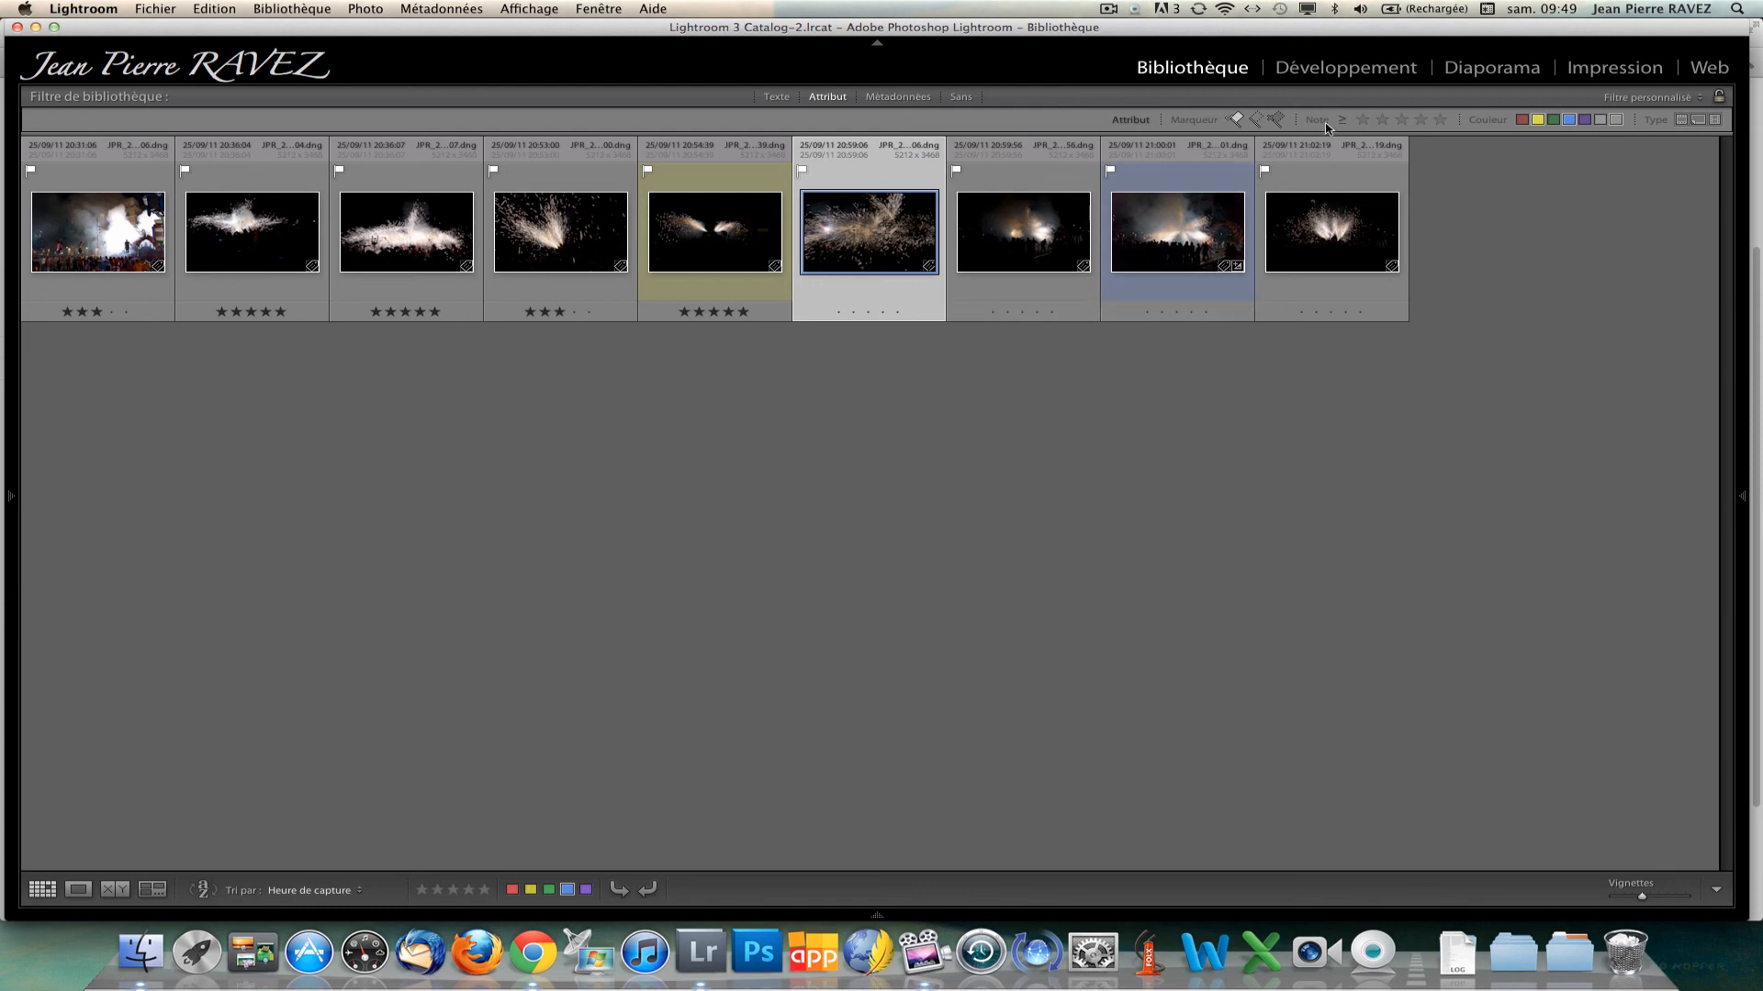
click(1236, 119)
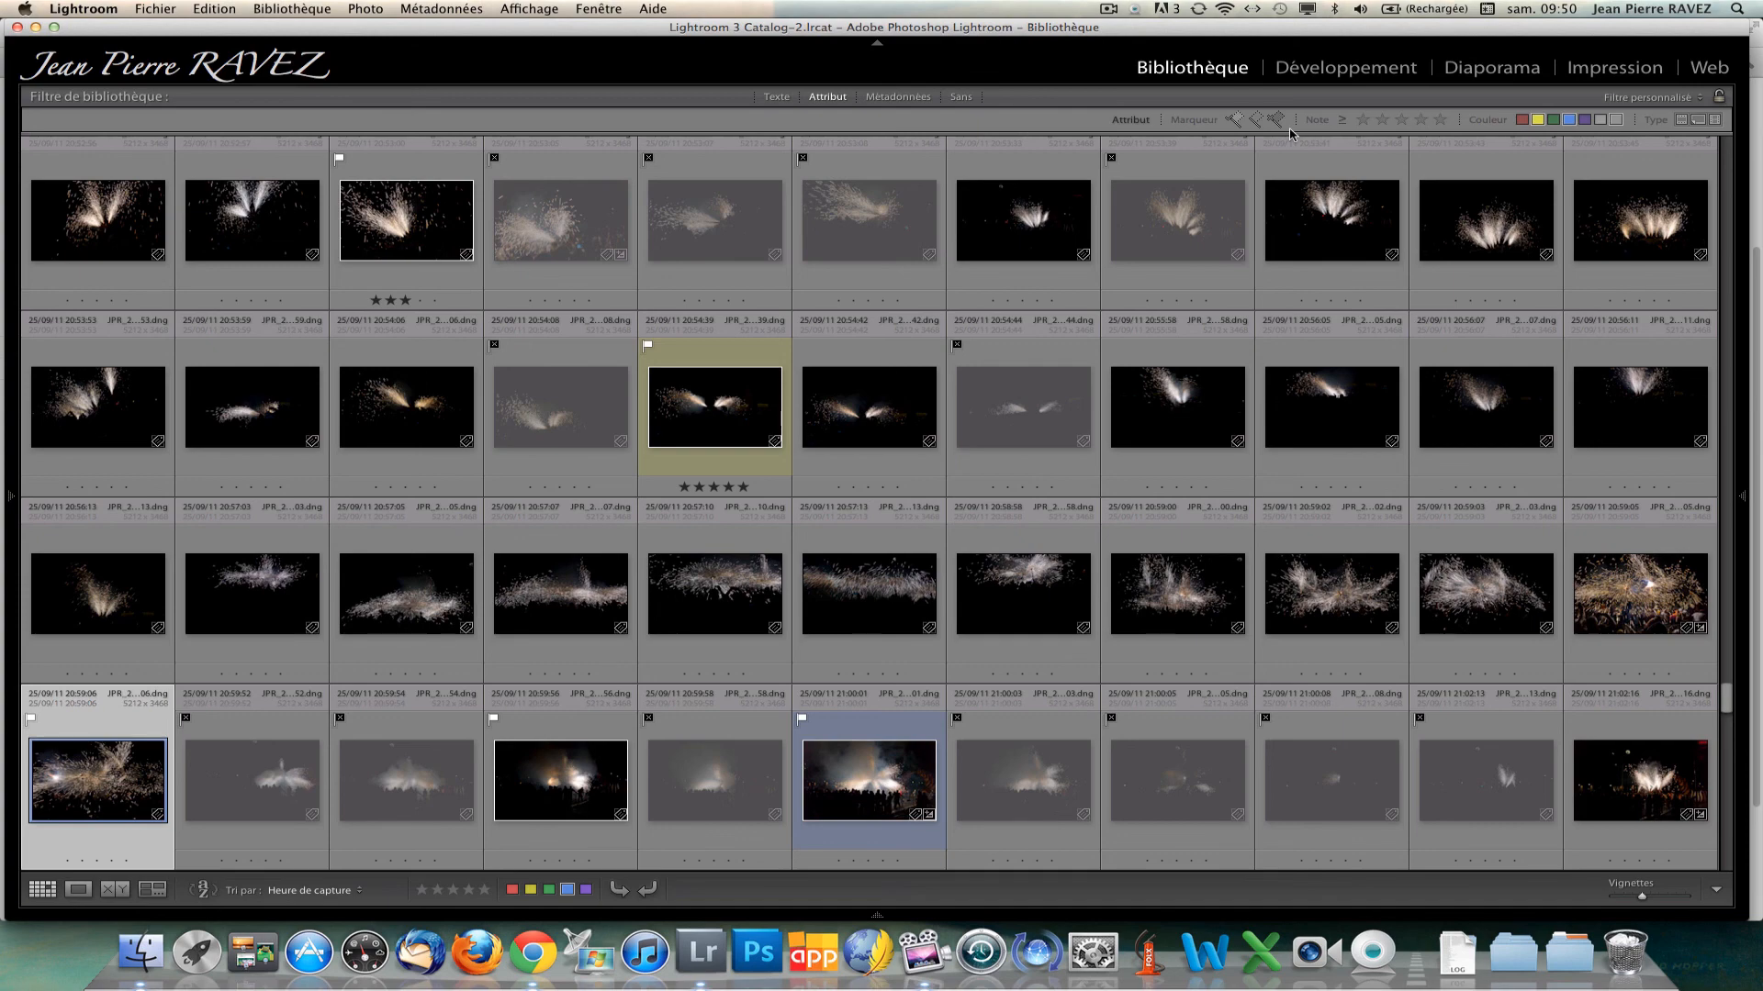
key(super+shift+e)
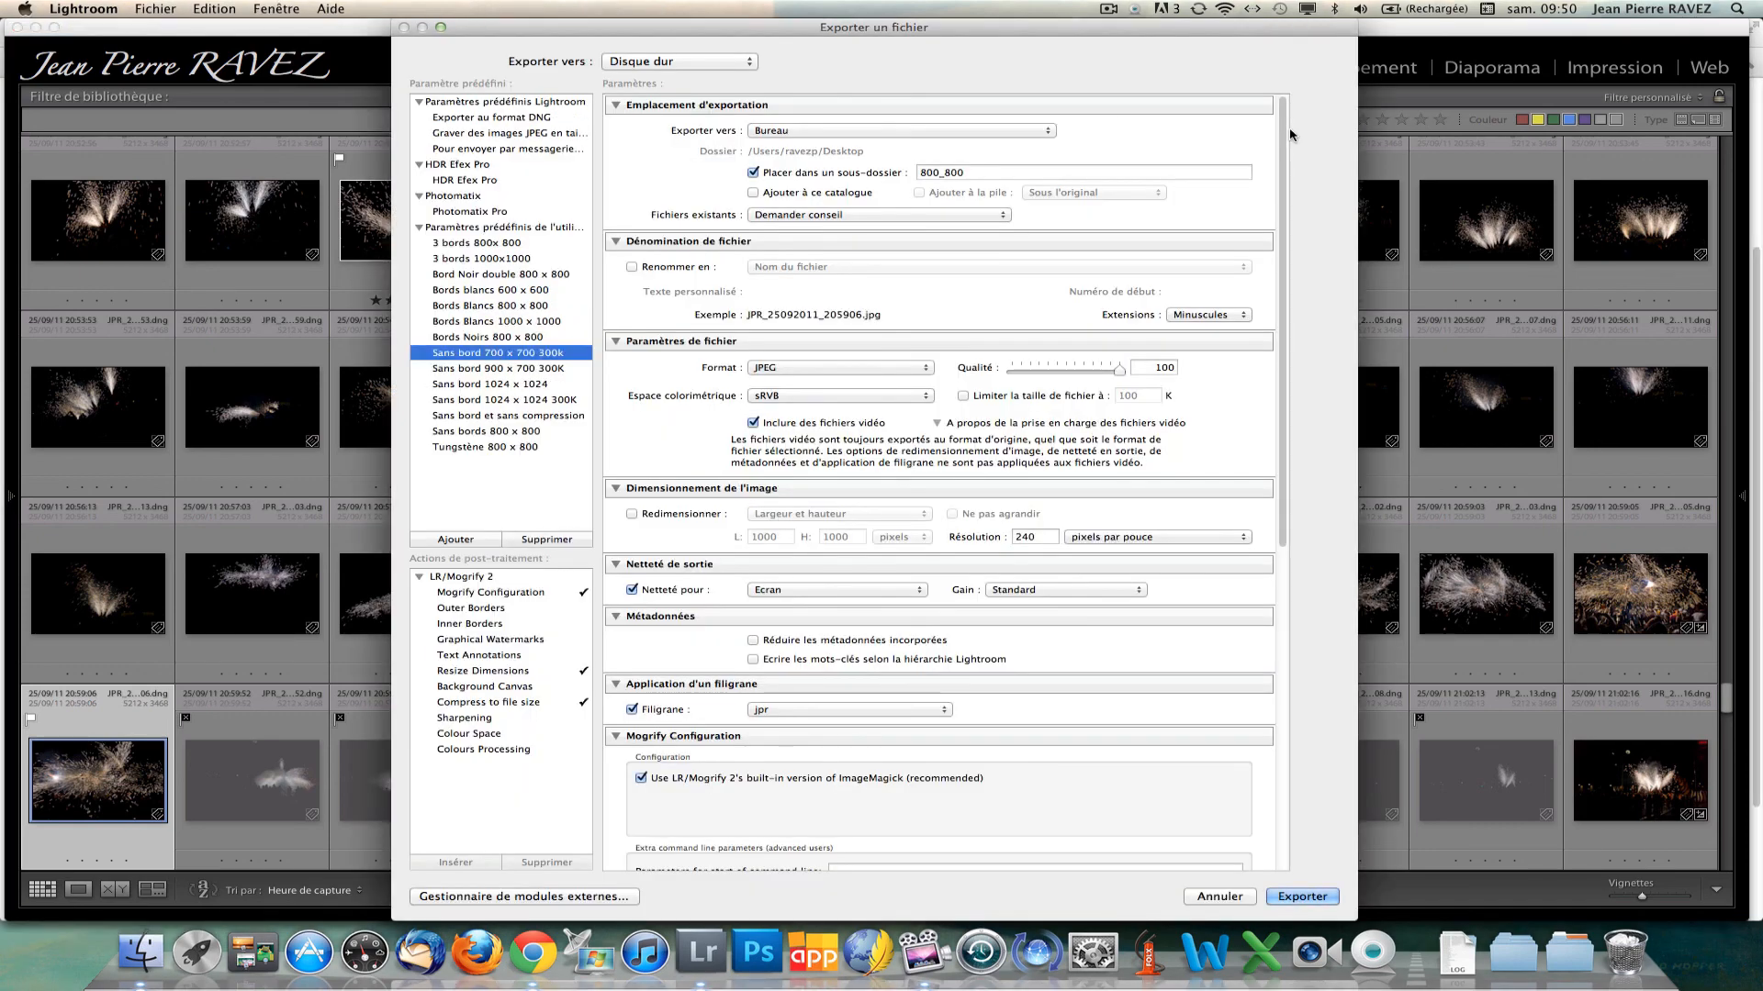
click(1220, 897)
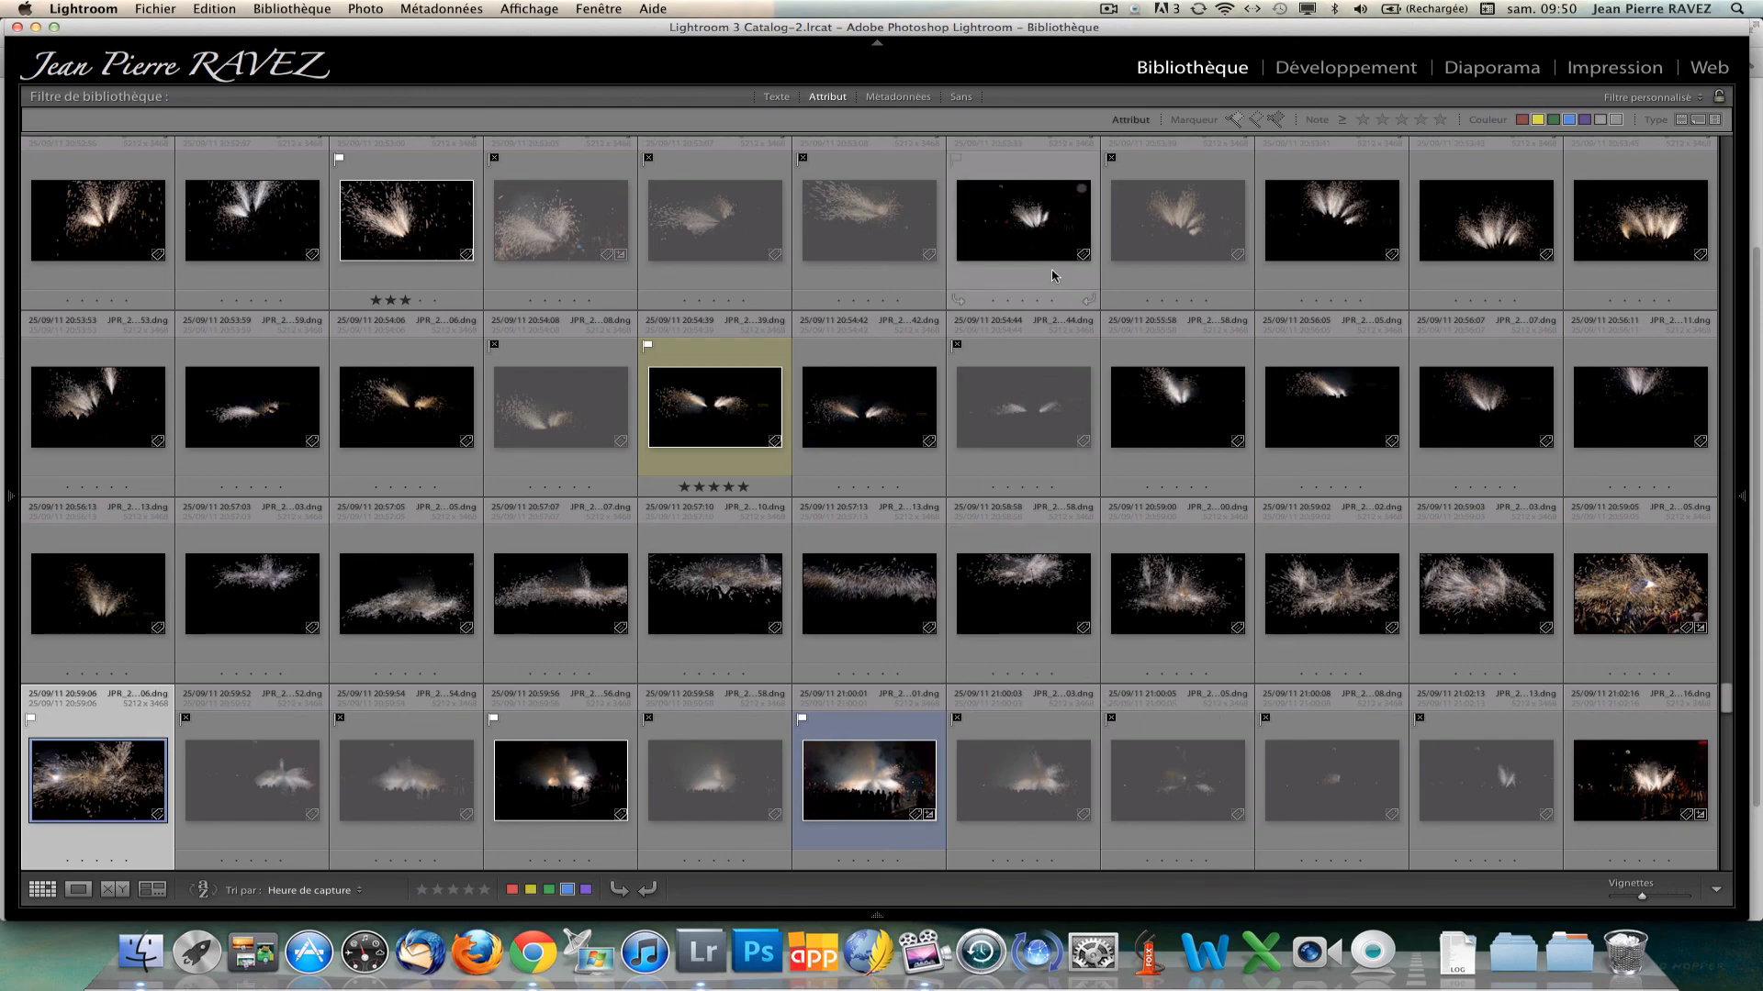